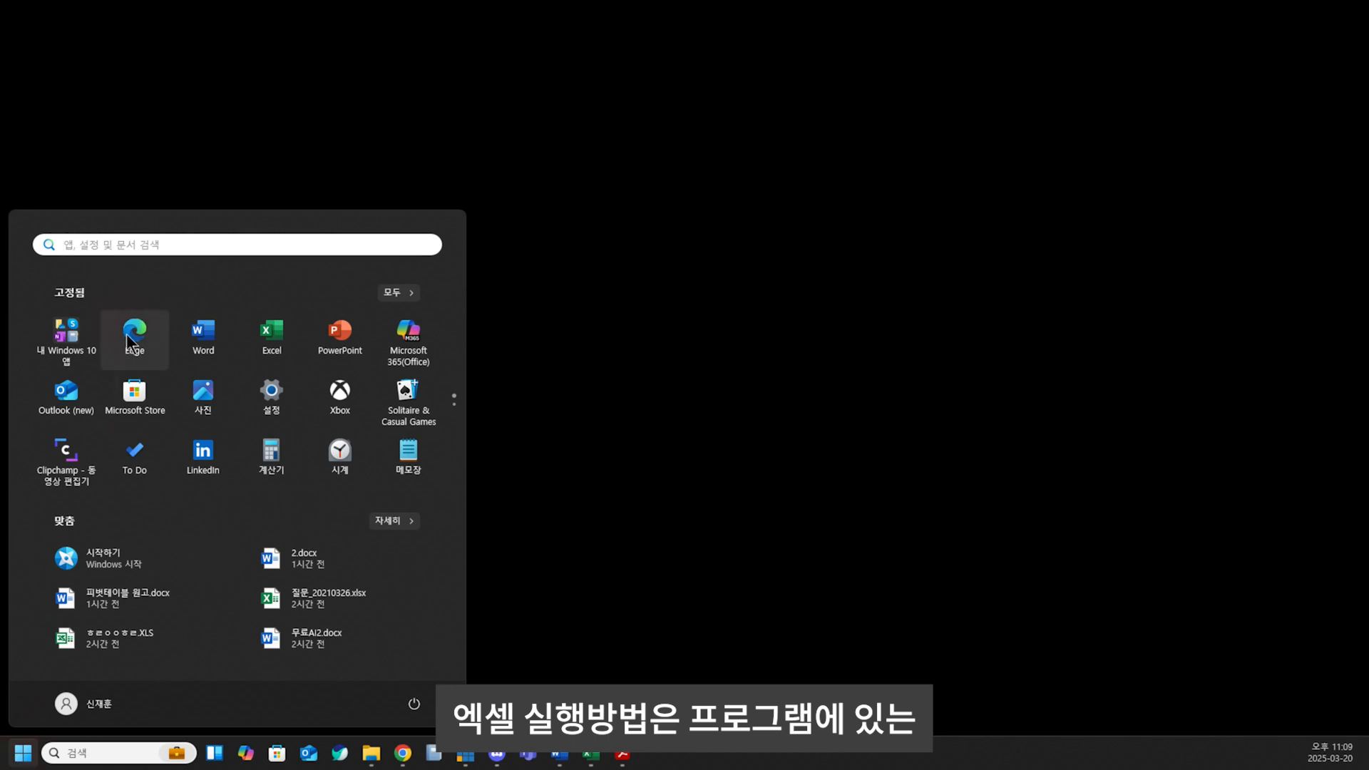
- Launch Excel, pin the recent workbook 엑셀기초강좌.xlsx and show the pinned workbooks
left_click(274, 341)
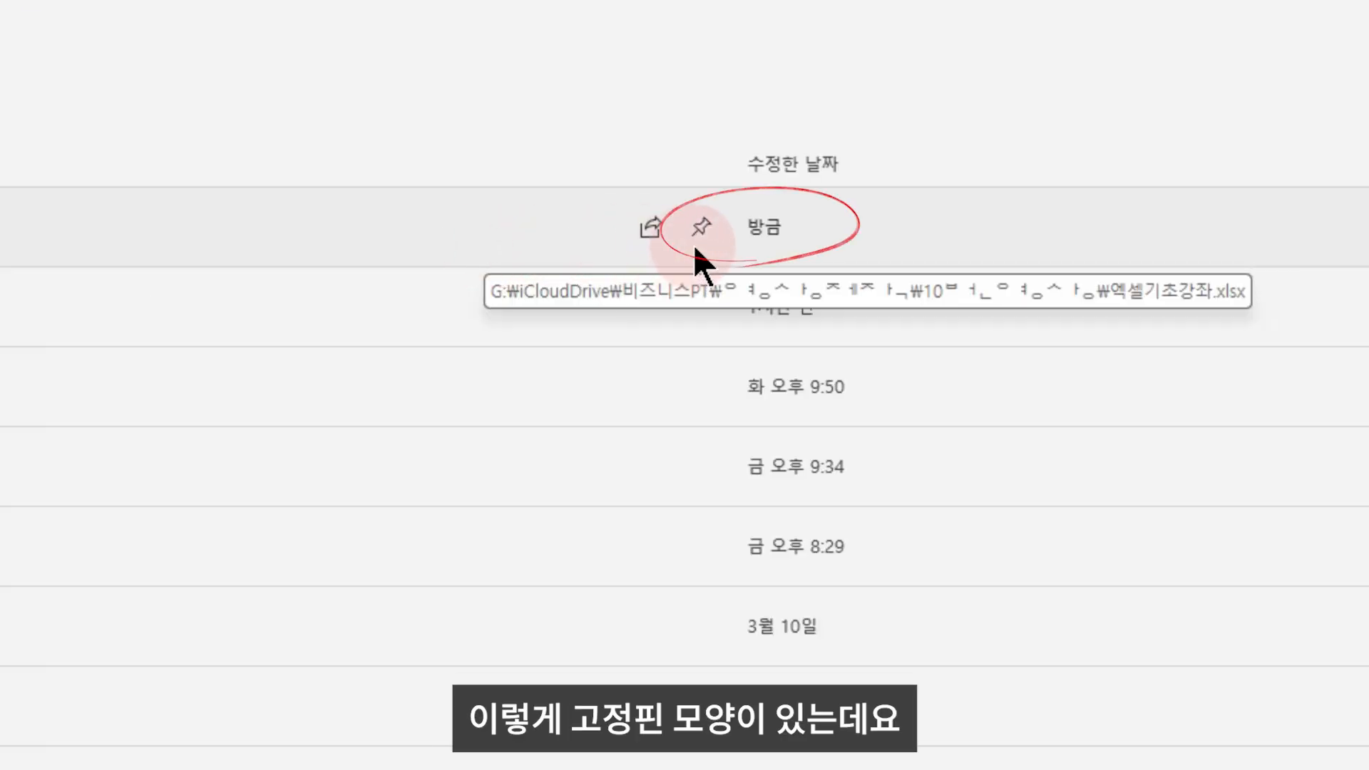
left_click(700, 229)
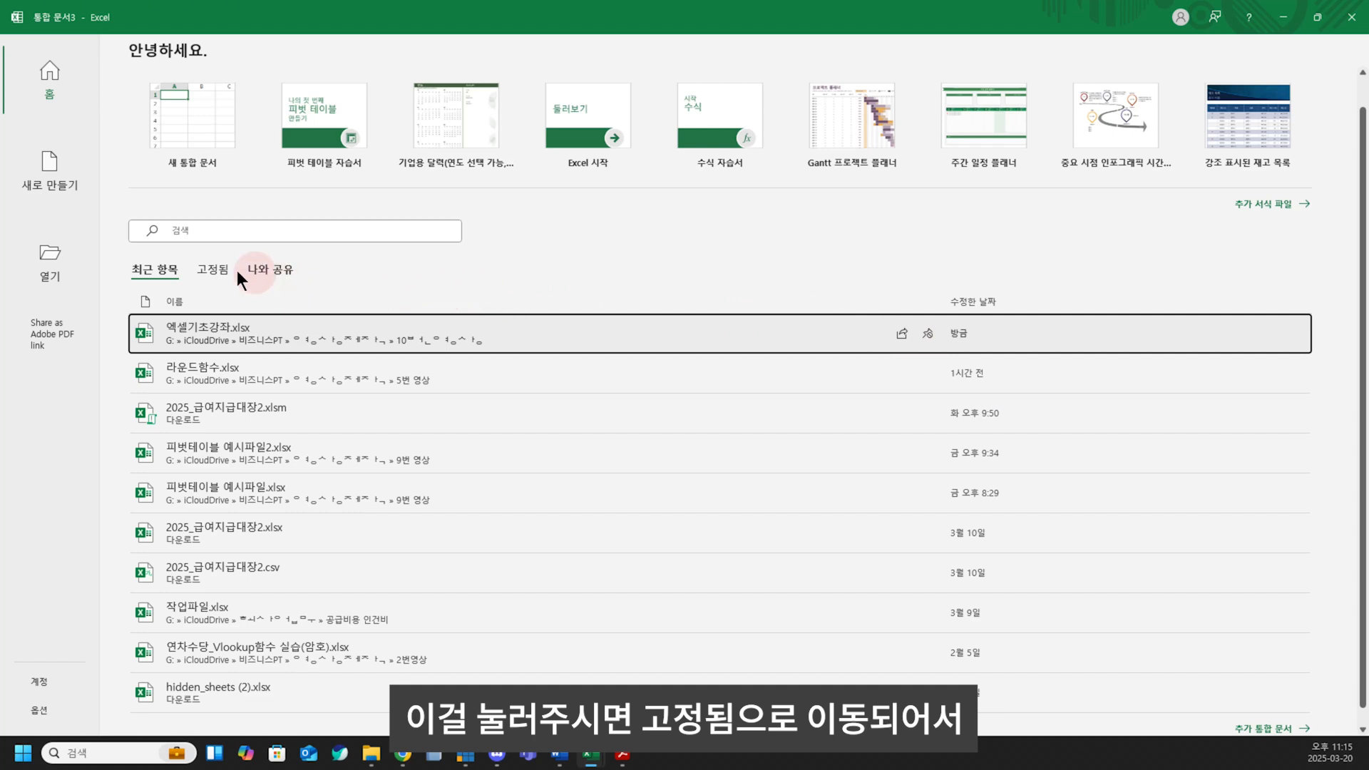
left_click(201, 268)
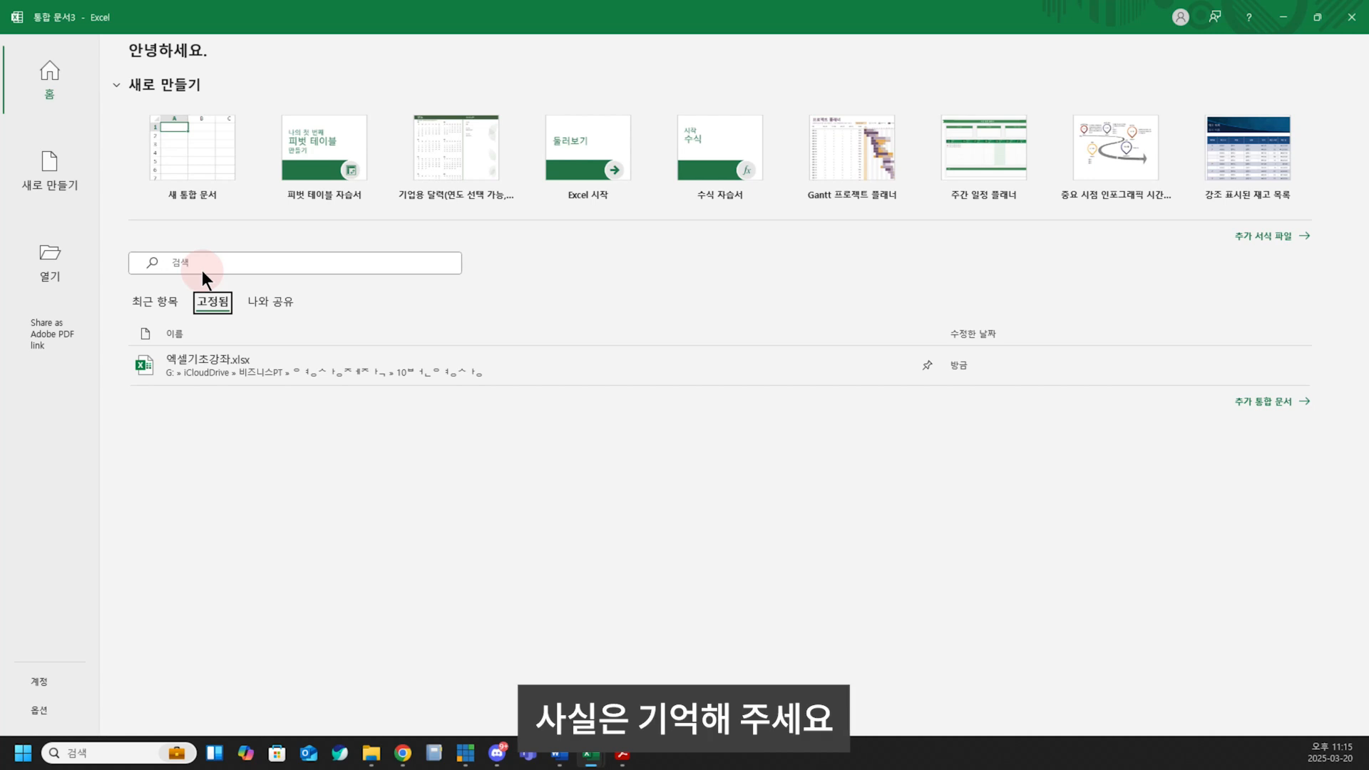
- Browse the Documents folder for a workbook to open, and close the file browser without opening anything
left_click(50, 259)
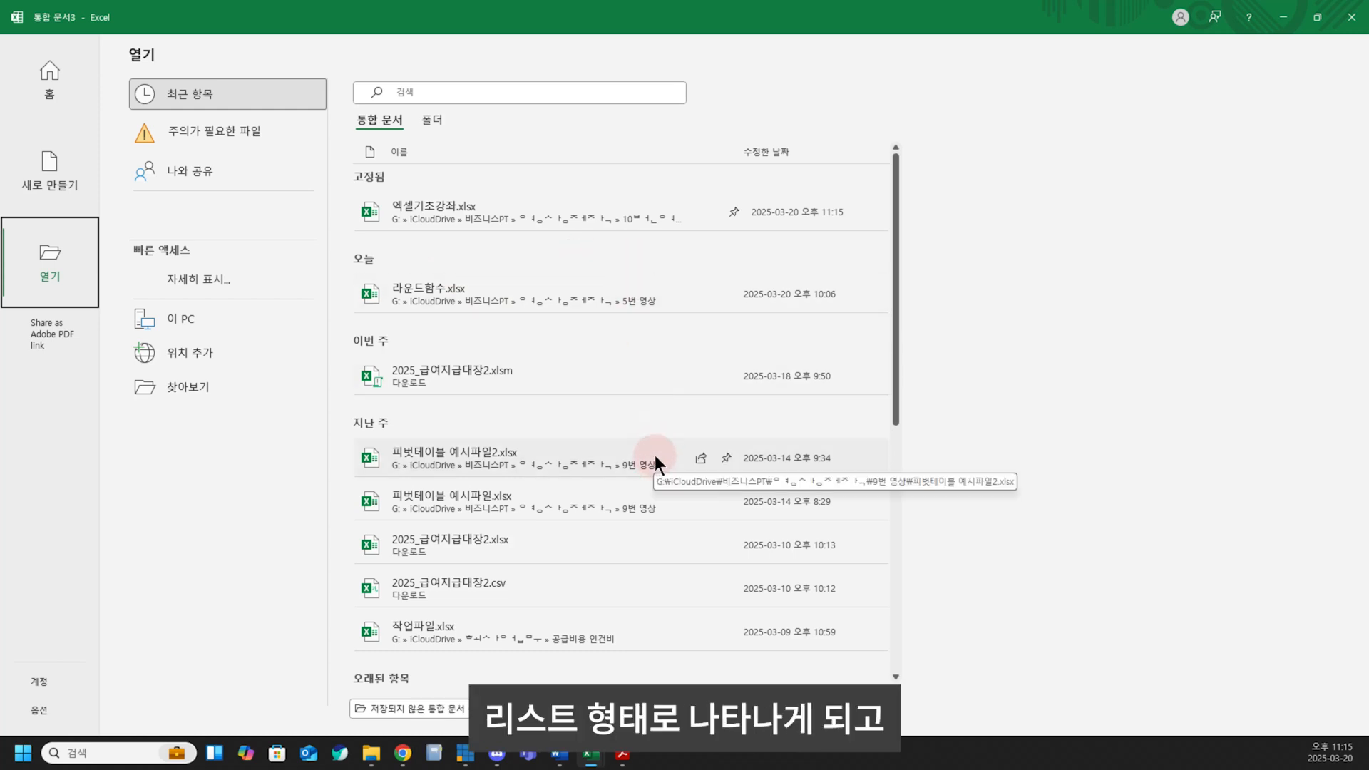
left_click(169, 392)
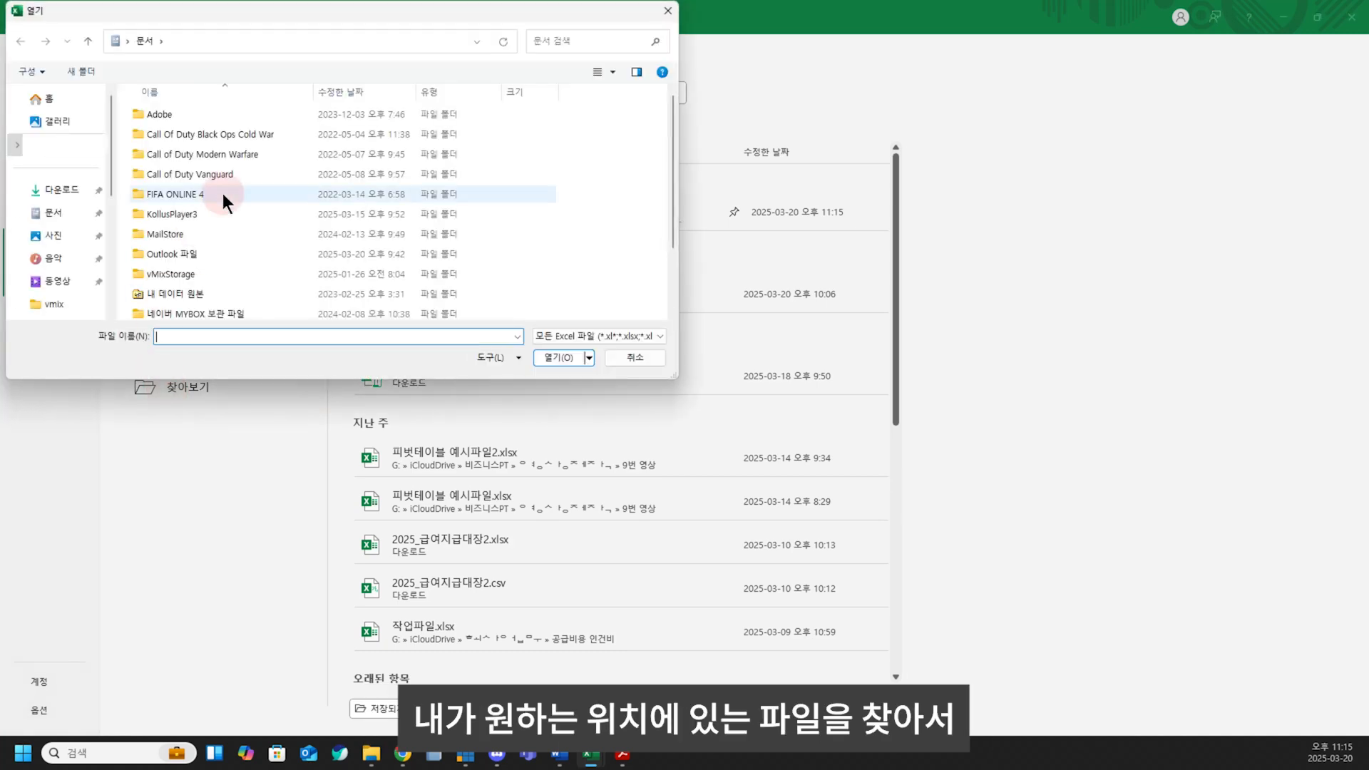
scroll(251, 257, "down", 2)
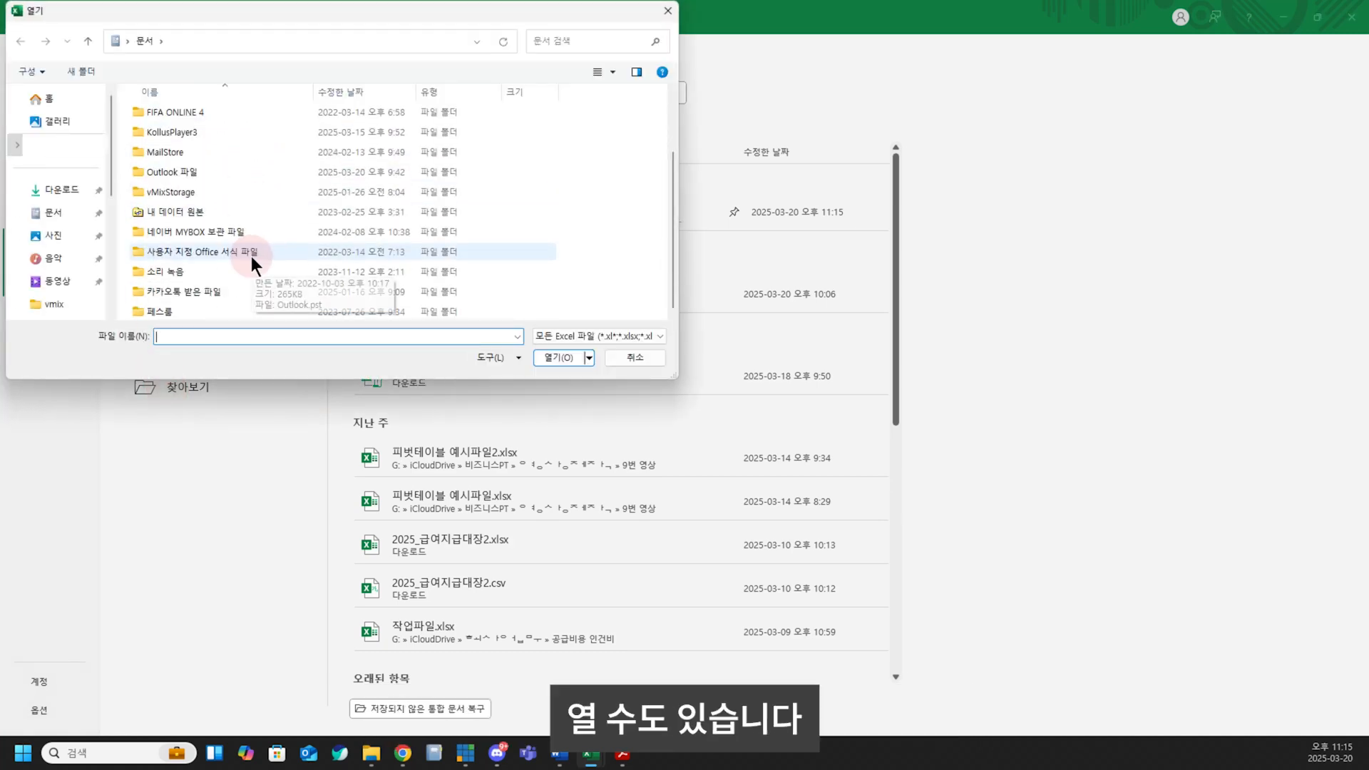
left_click(636, 357)
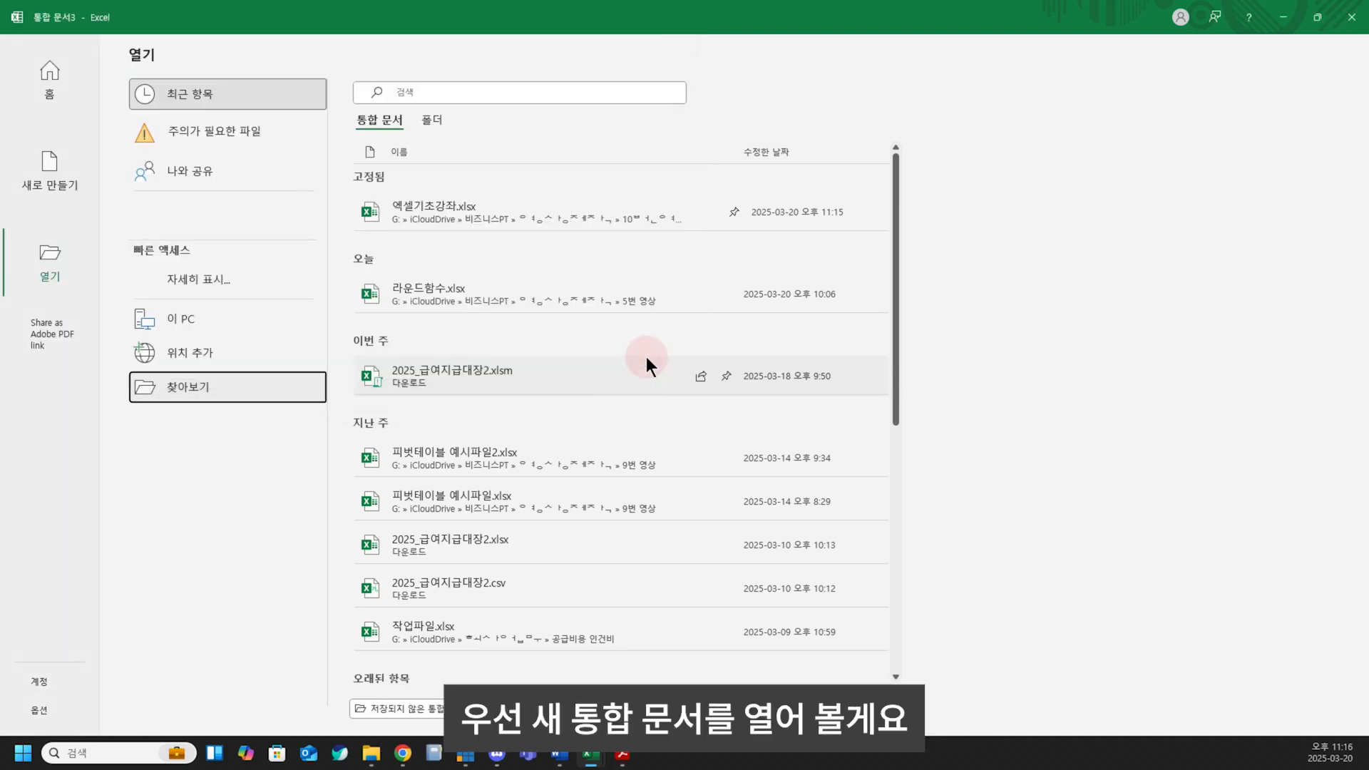
- Create a new blank workbook
left_click(35, 174)
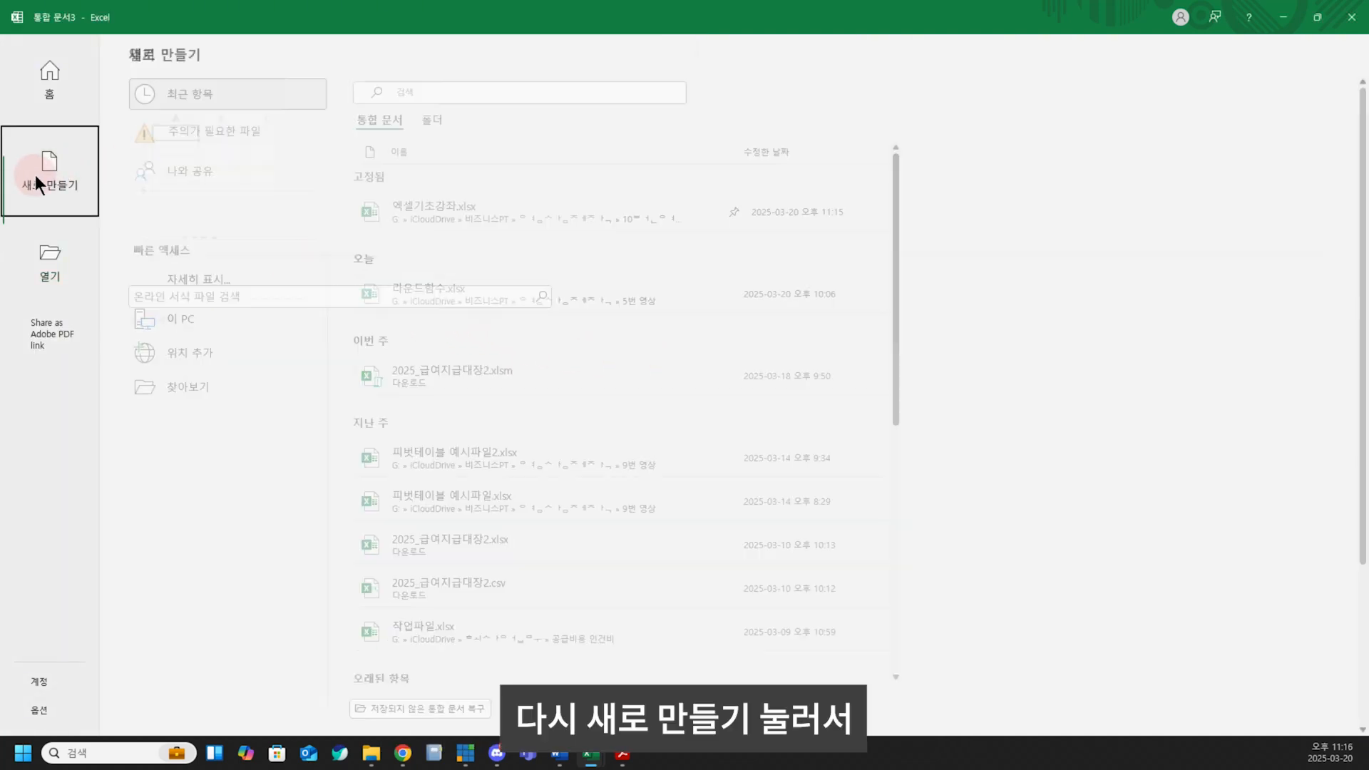
left_click(216, 148)
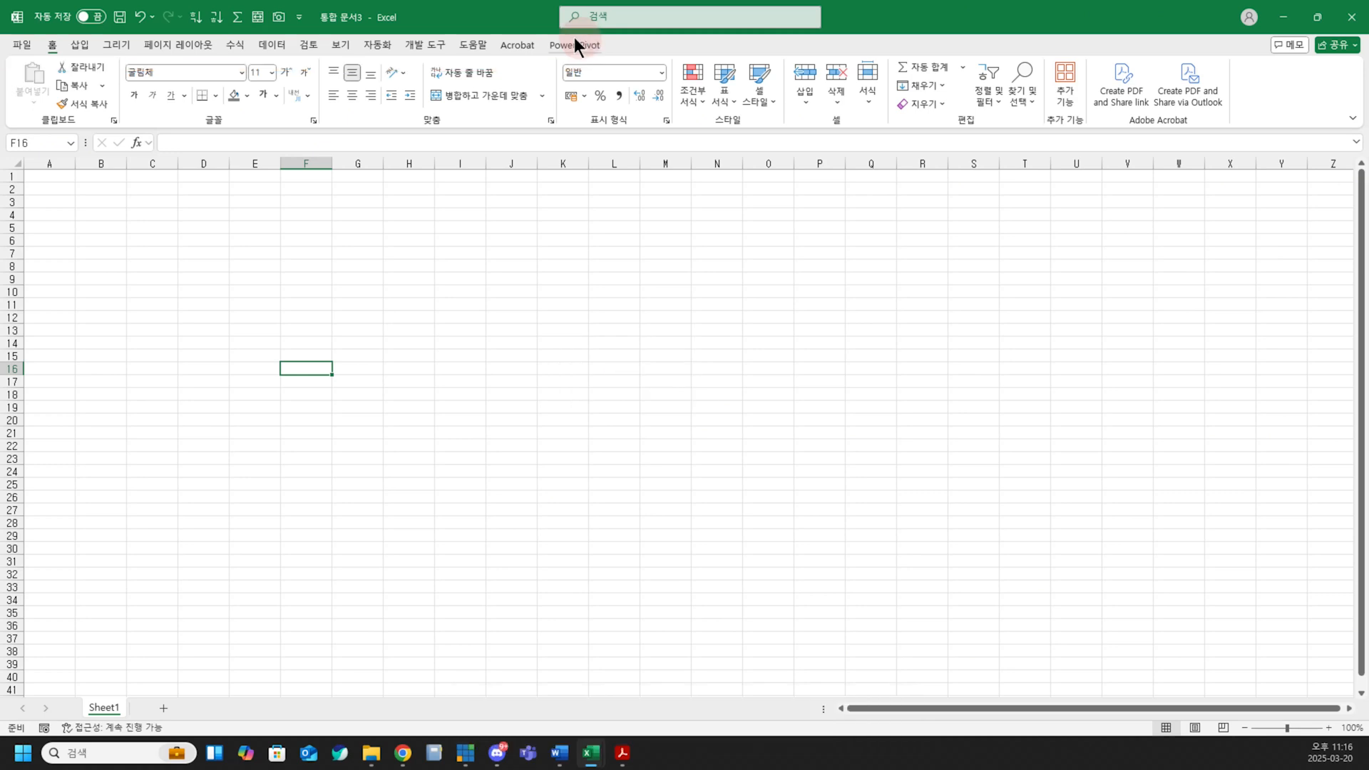
- Review the Insert and Page Layout commands and the detailed font options, changing nothing
left_click(79, 45)
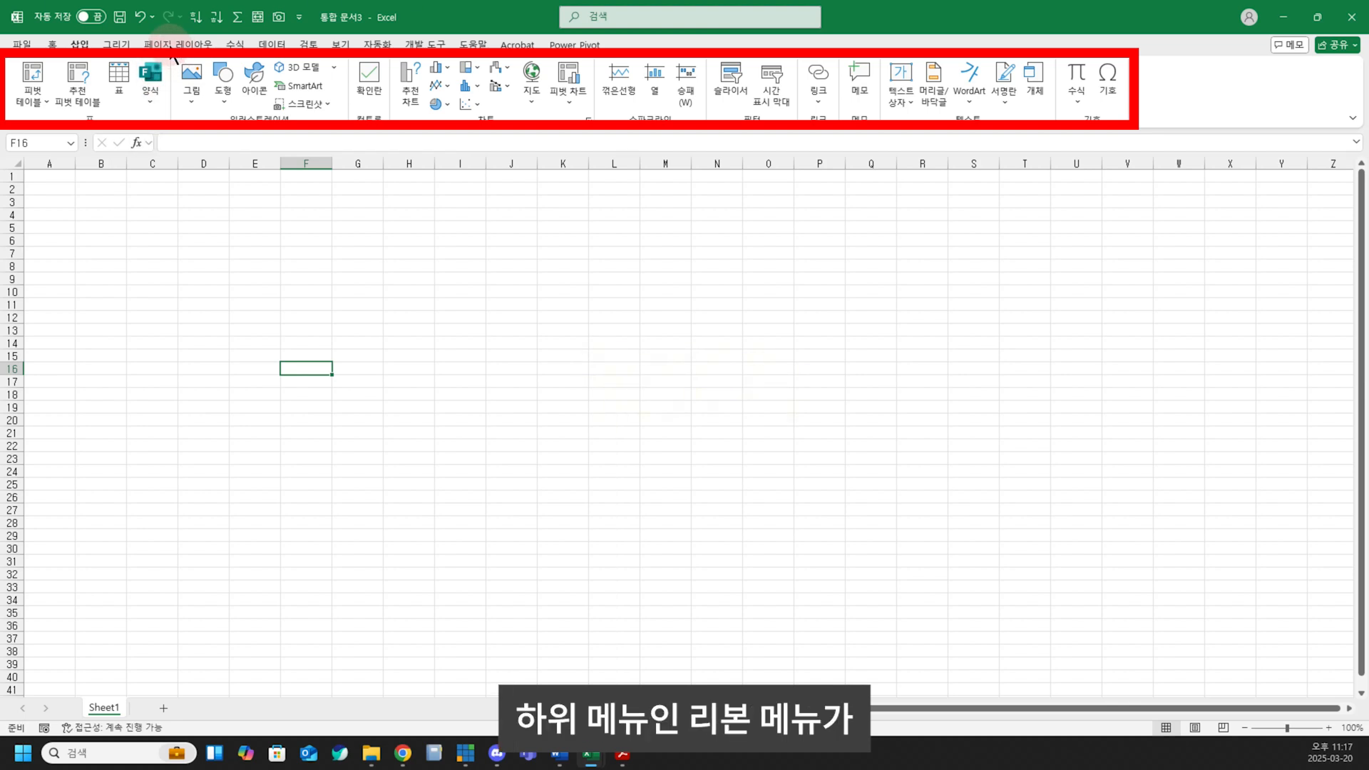
left_click(178, 45)
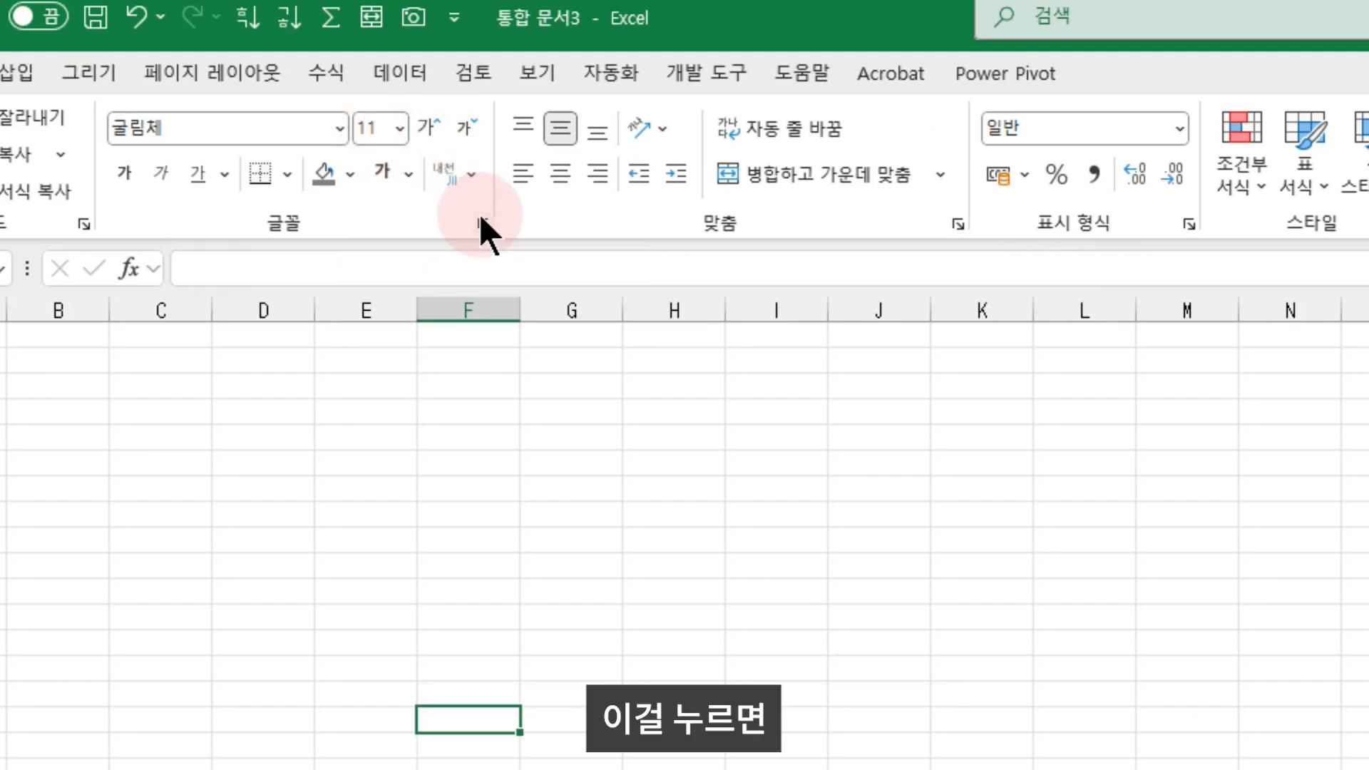
left_click(481, 220)
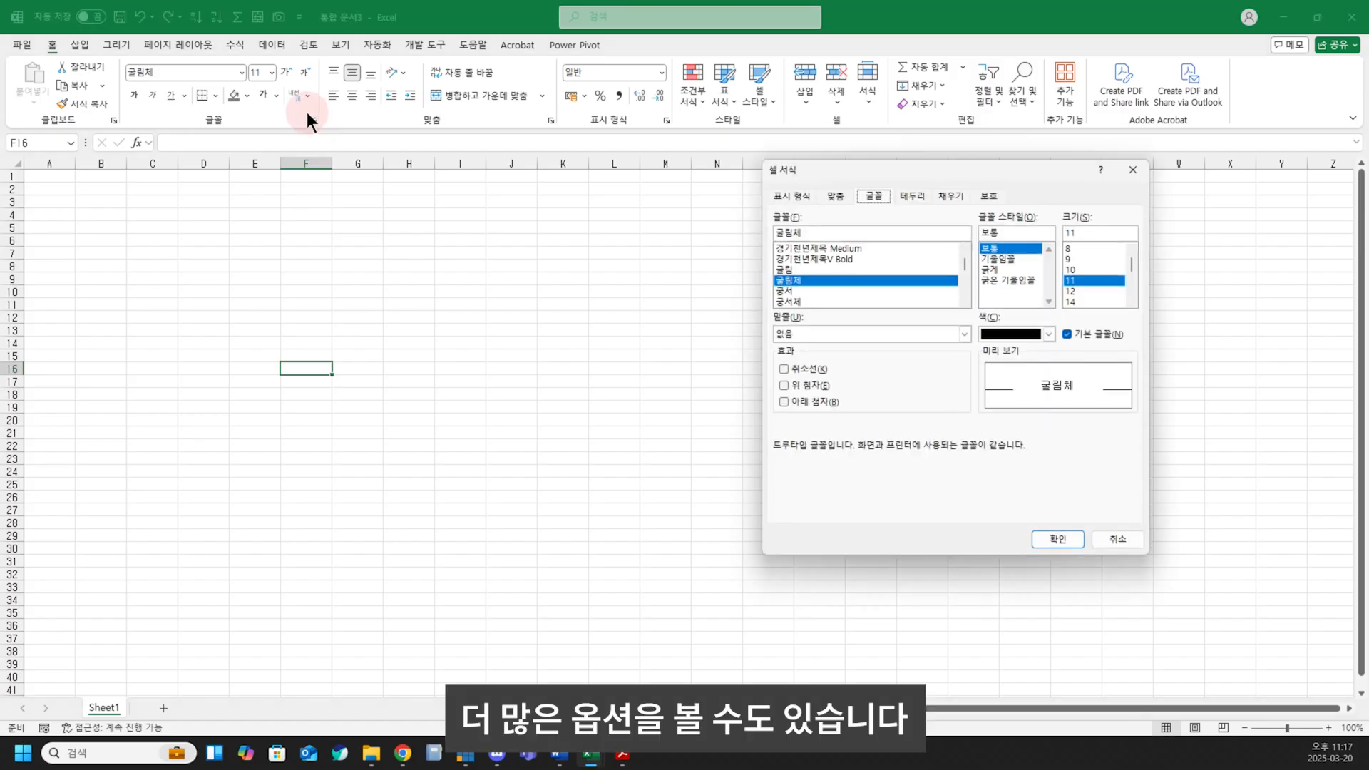
key("Escape")
- Examine the cell formatting options for cell E9 and dismiss them without changes
left_click(243, 282)
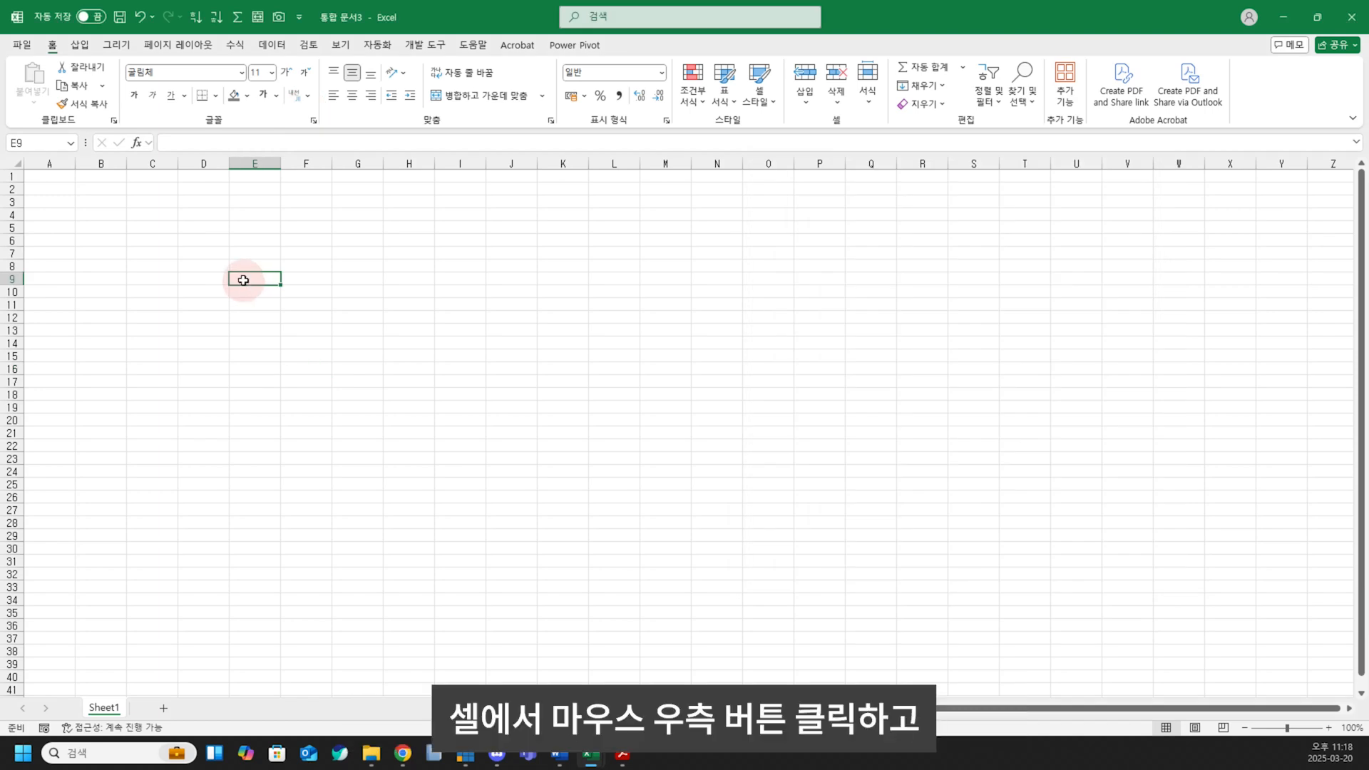
right_click(243, 280)
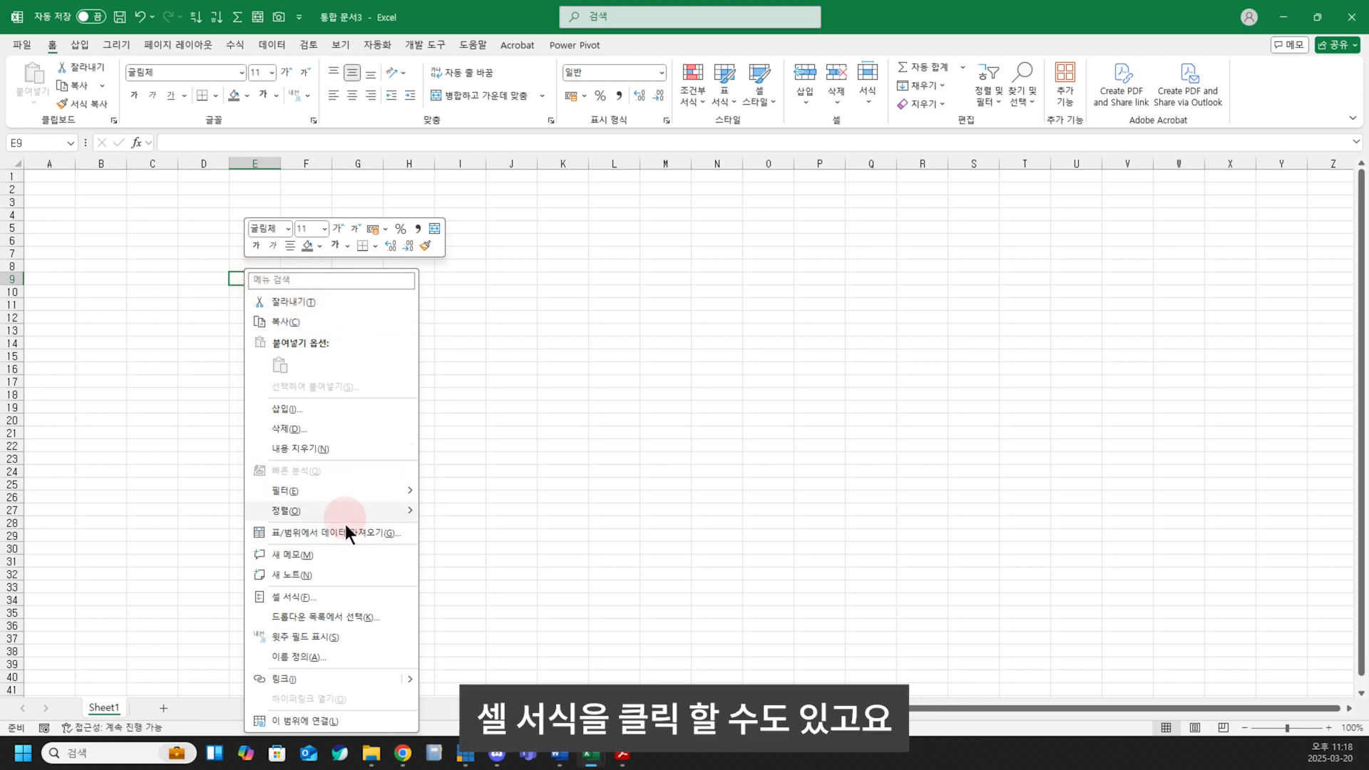
left_click(339, 599)
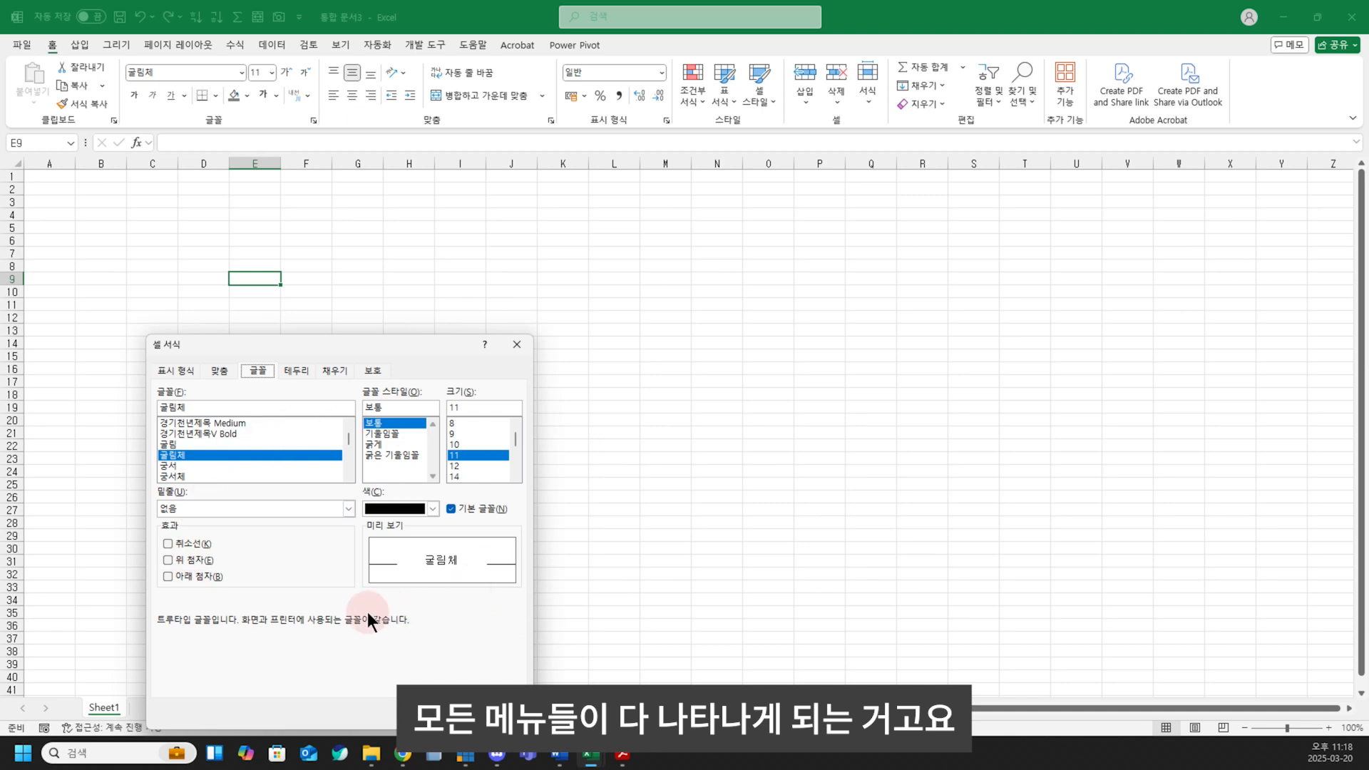
left_click(485, 707)
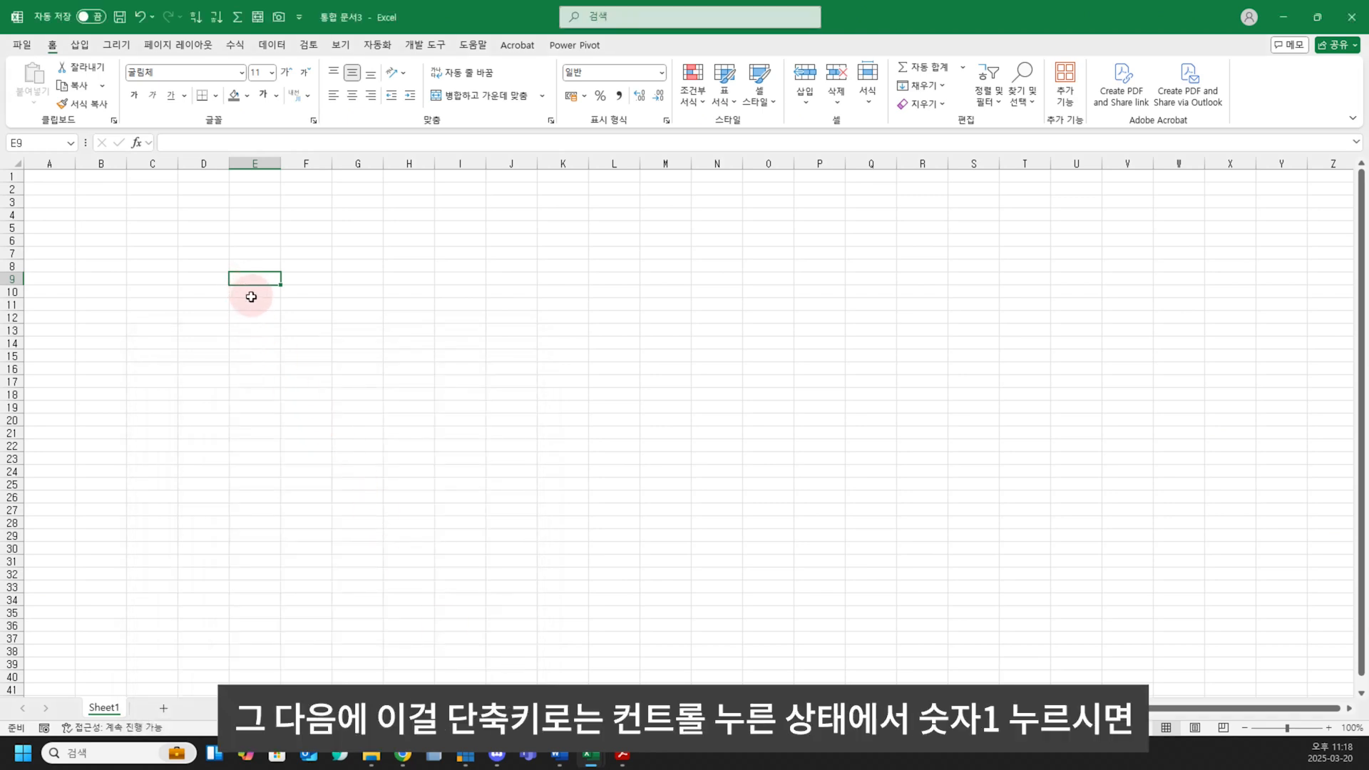
- Bring up Format Cells for E9 again, move the dialog closer to the cell and cancel it
key("ctrl+1")
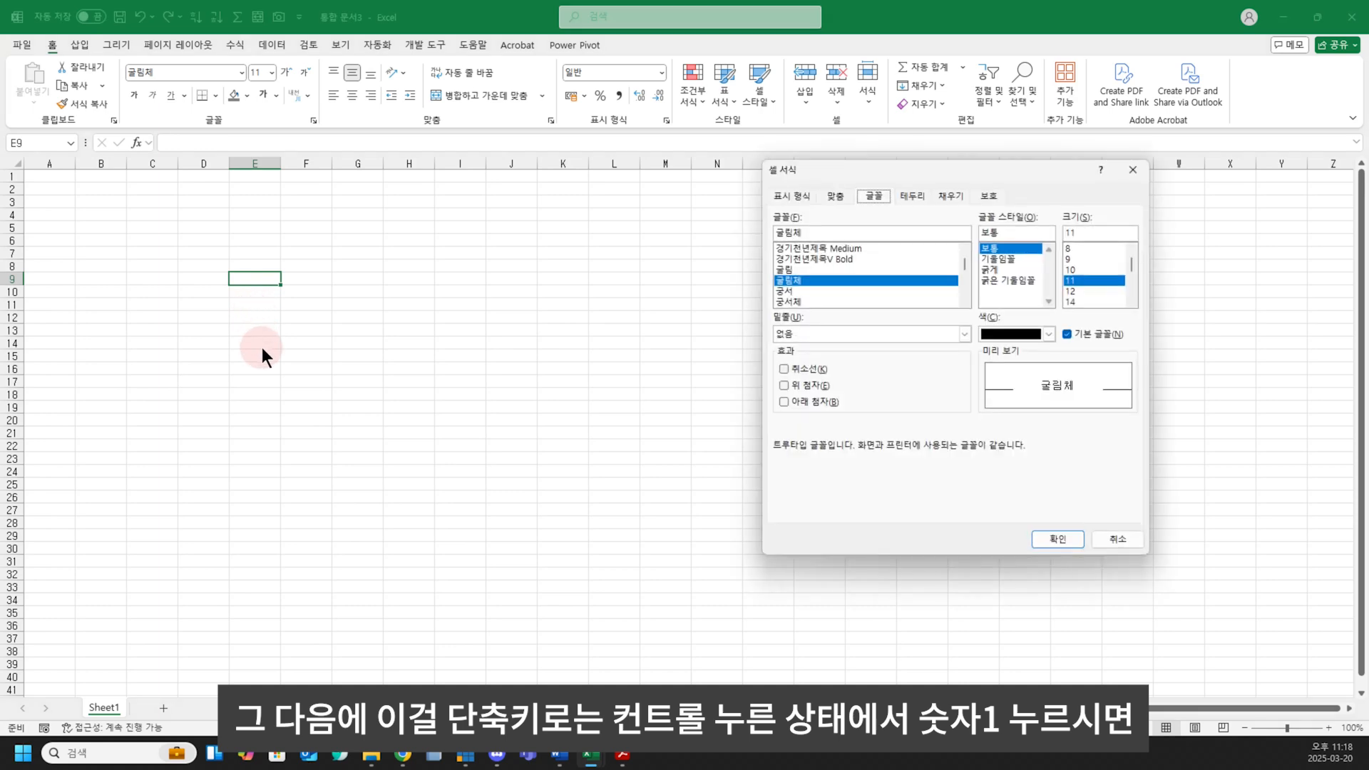
left_click_drag(935, 170, 358, 277)
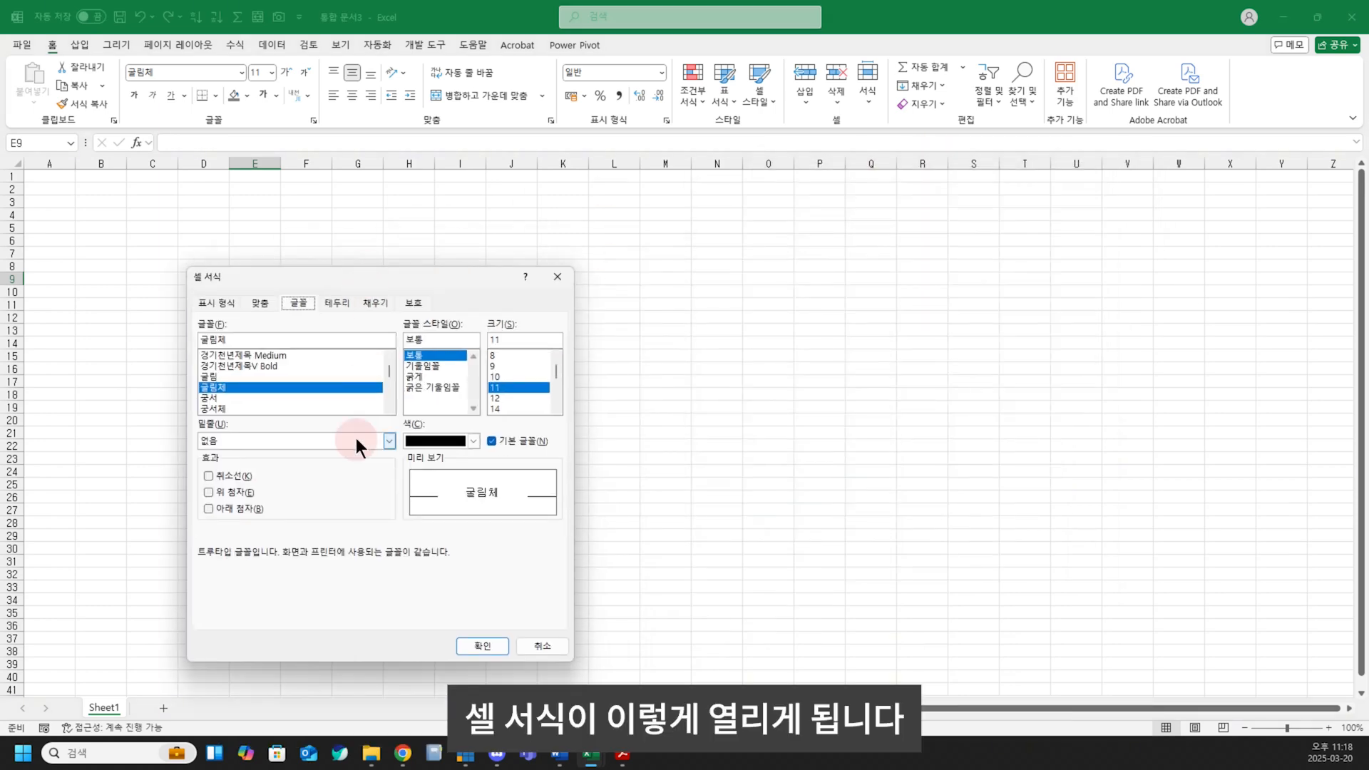
left_click(538, 646)
- Place the cursor in the formula bar for cell H13, and leave the cell empty by selecting E13
left_click(409, 330)
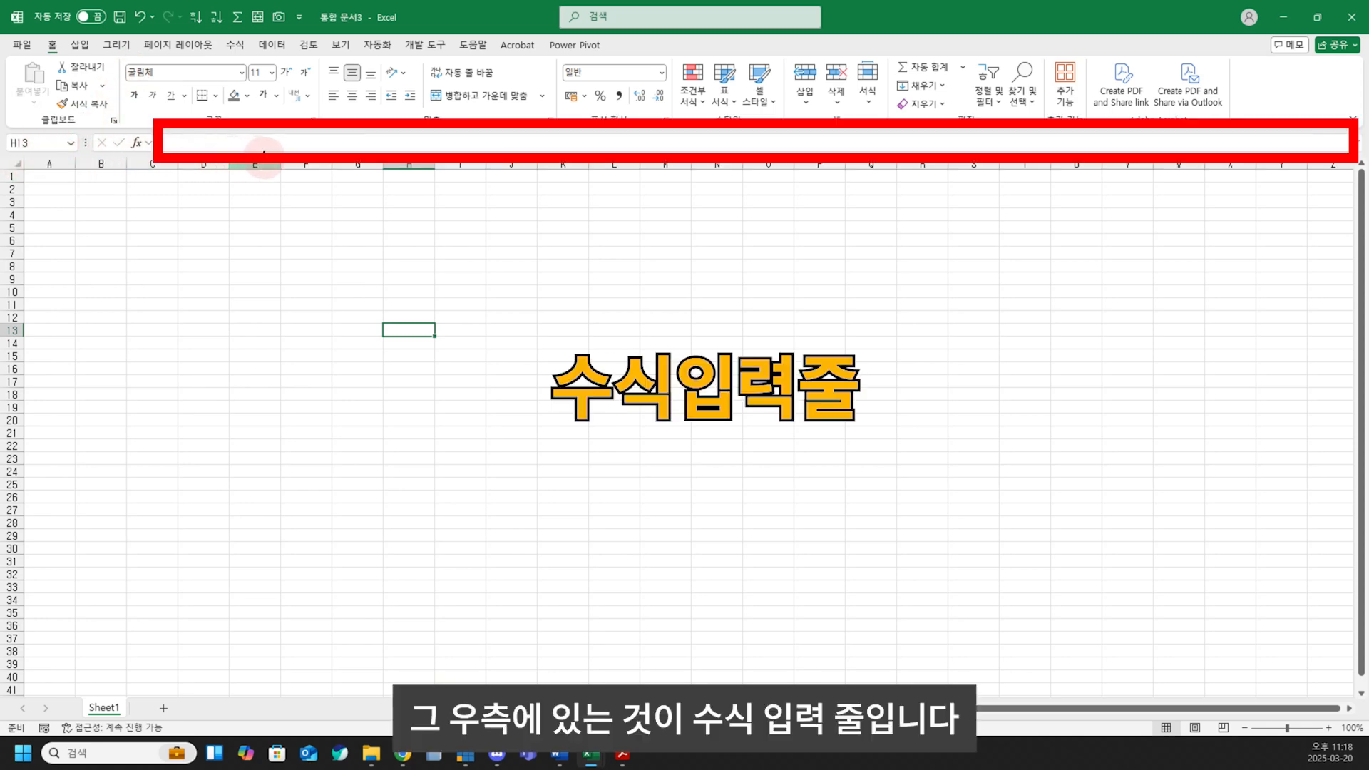
left_click(258, 147)
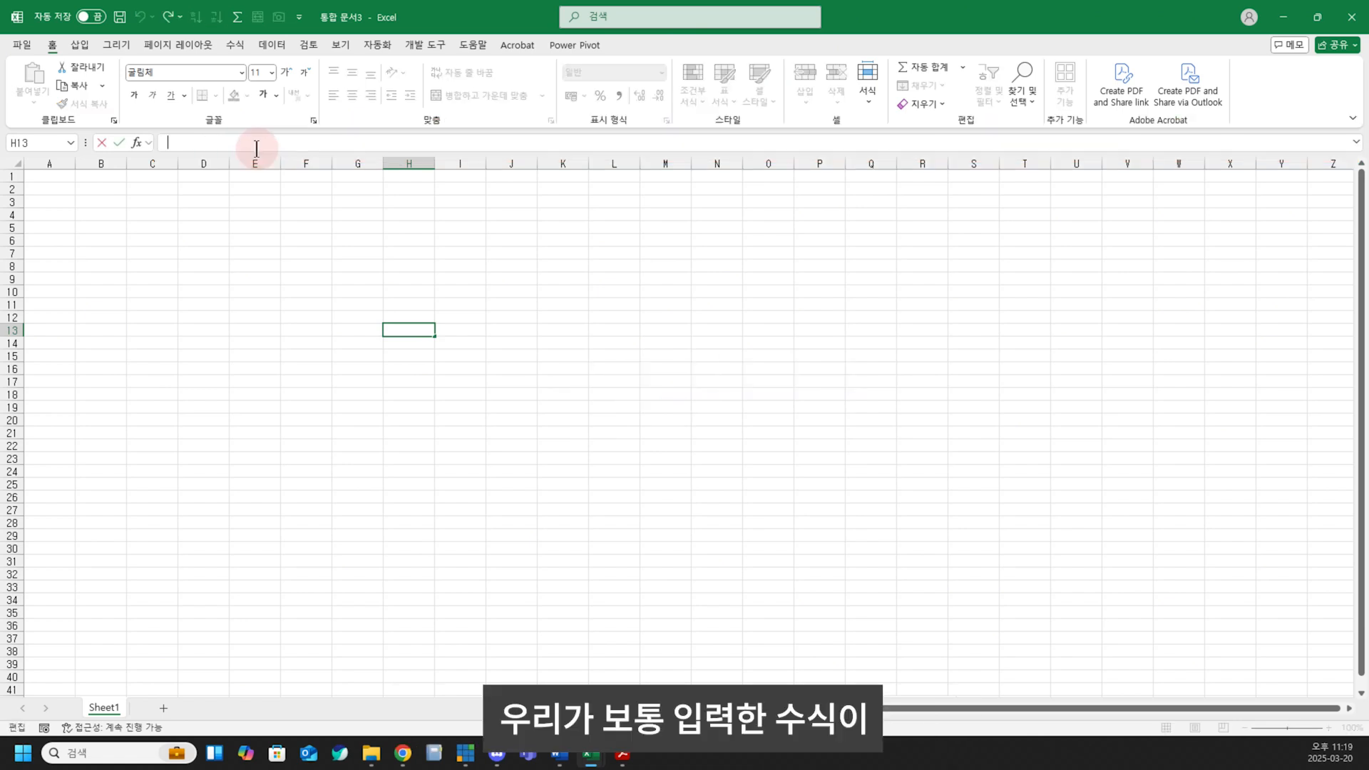
left_click(255, 330)
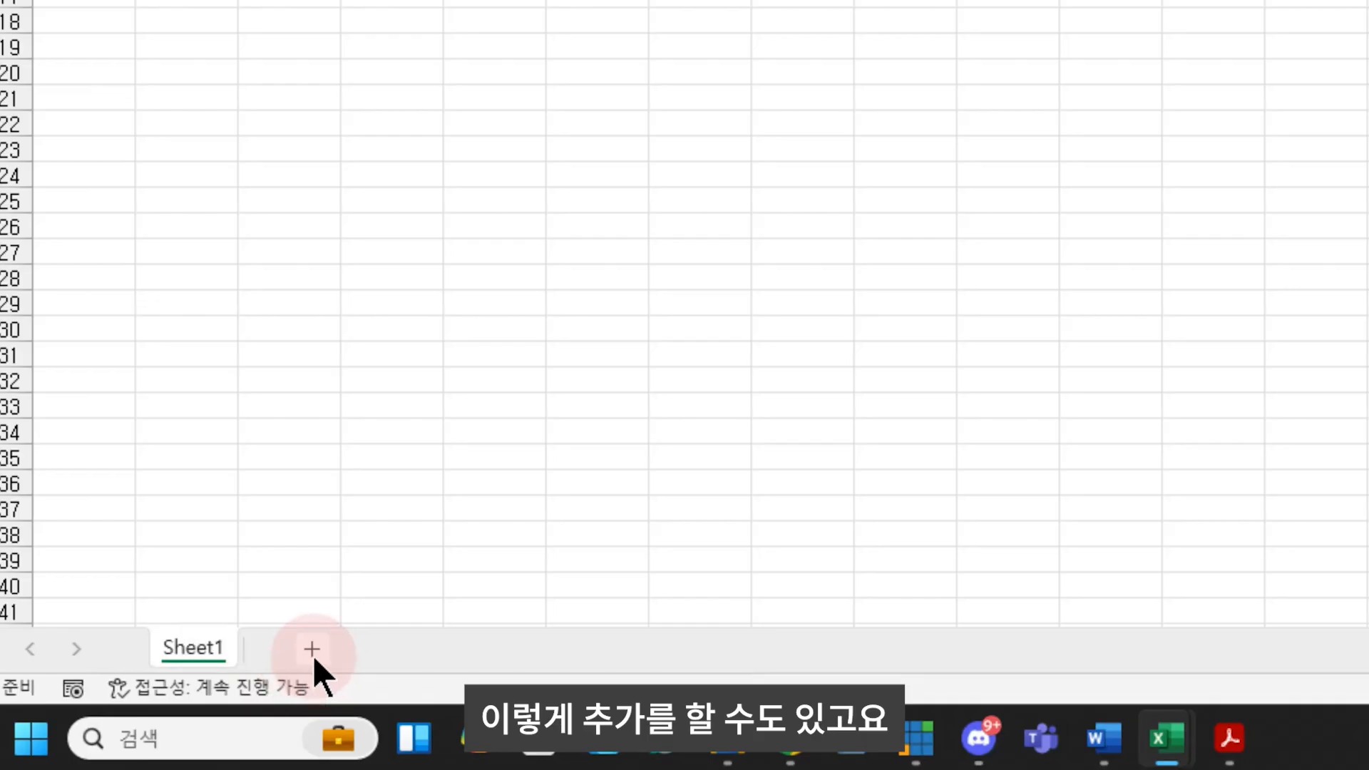
- Add seven new worksheets to the workbook, Sheet2 through Sheet8
left_click(164, 707)
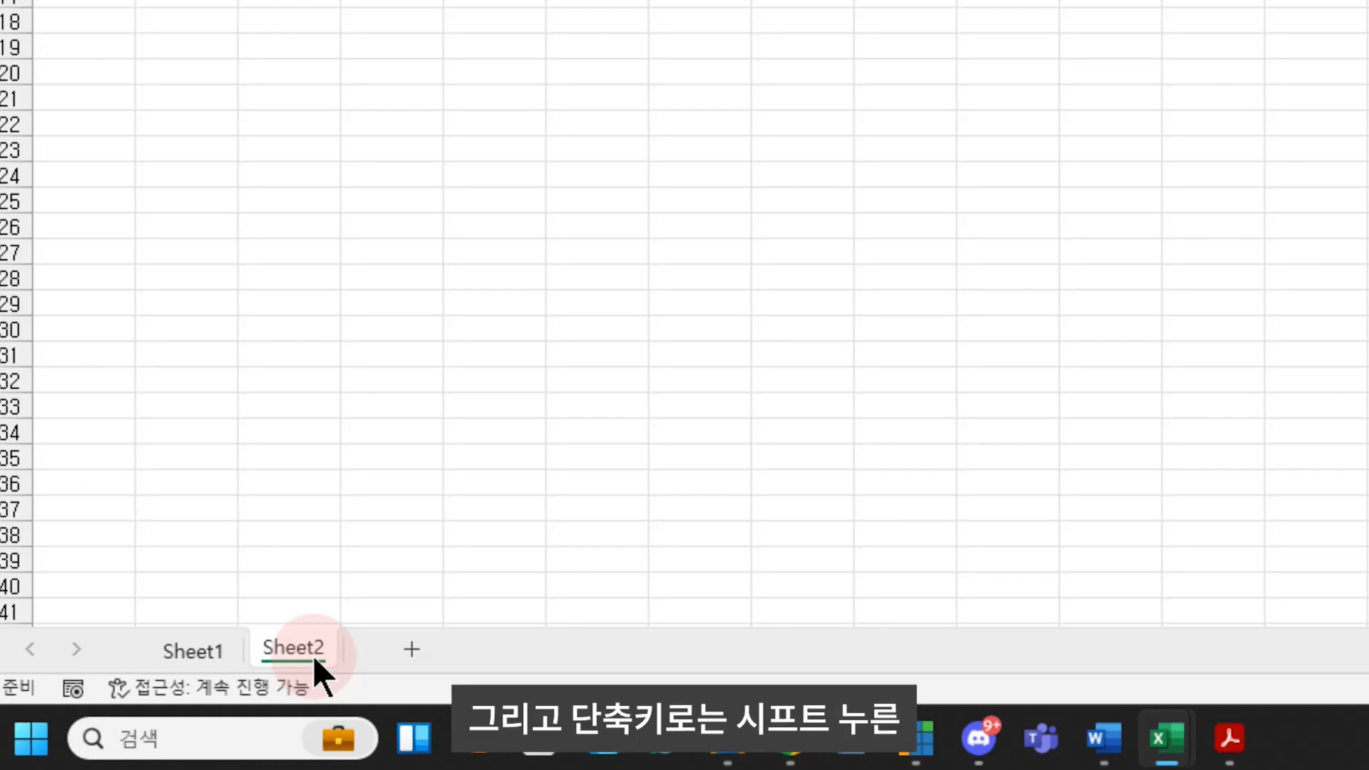
key("shift+F11")
key("shift+F11")
key("shift+F11")
key("shift+F11")
key("shift+F11")
key("shift+F11")
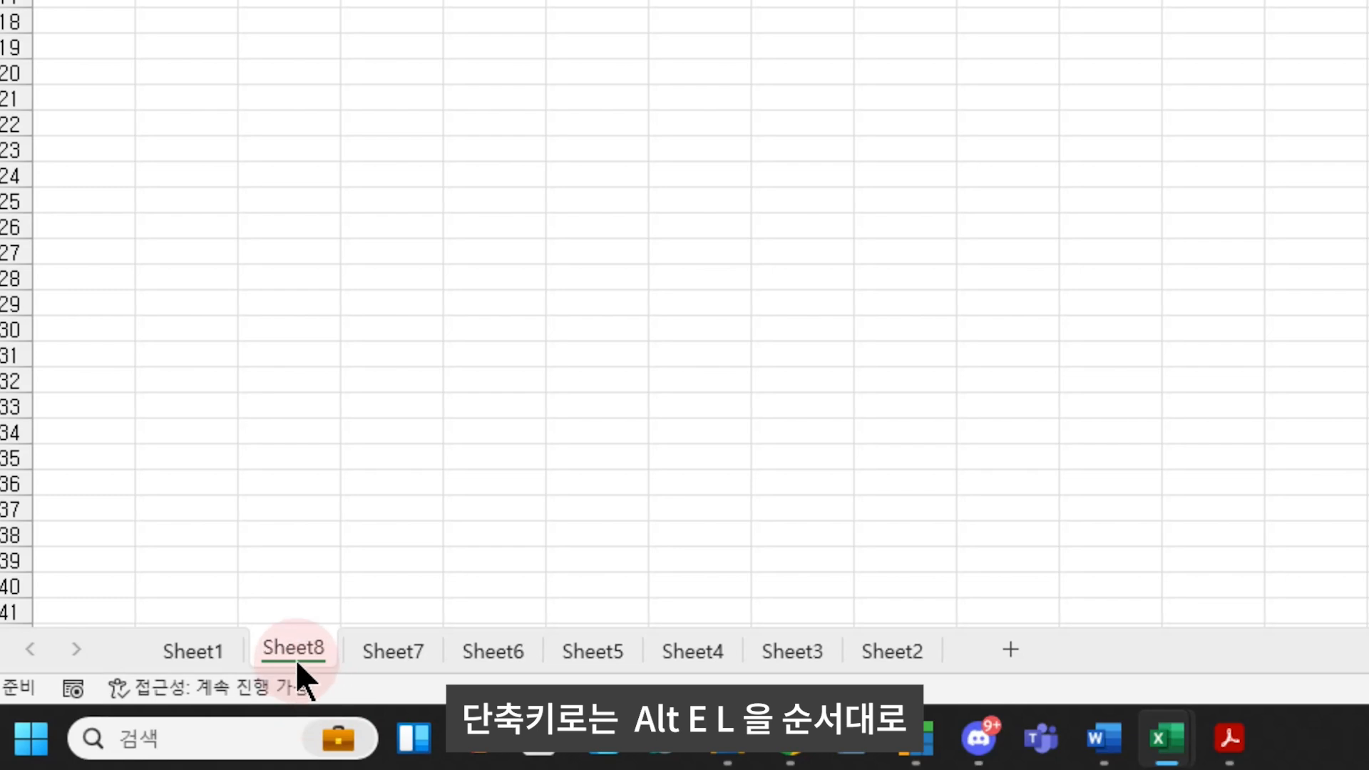
- Delete the worksheets Sheet8 and Sheet7 one after the other
key("alt+e")
key("l")
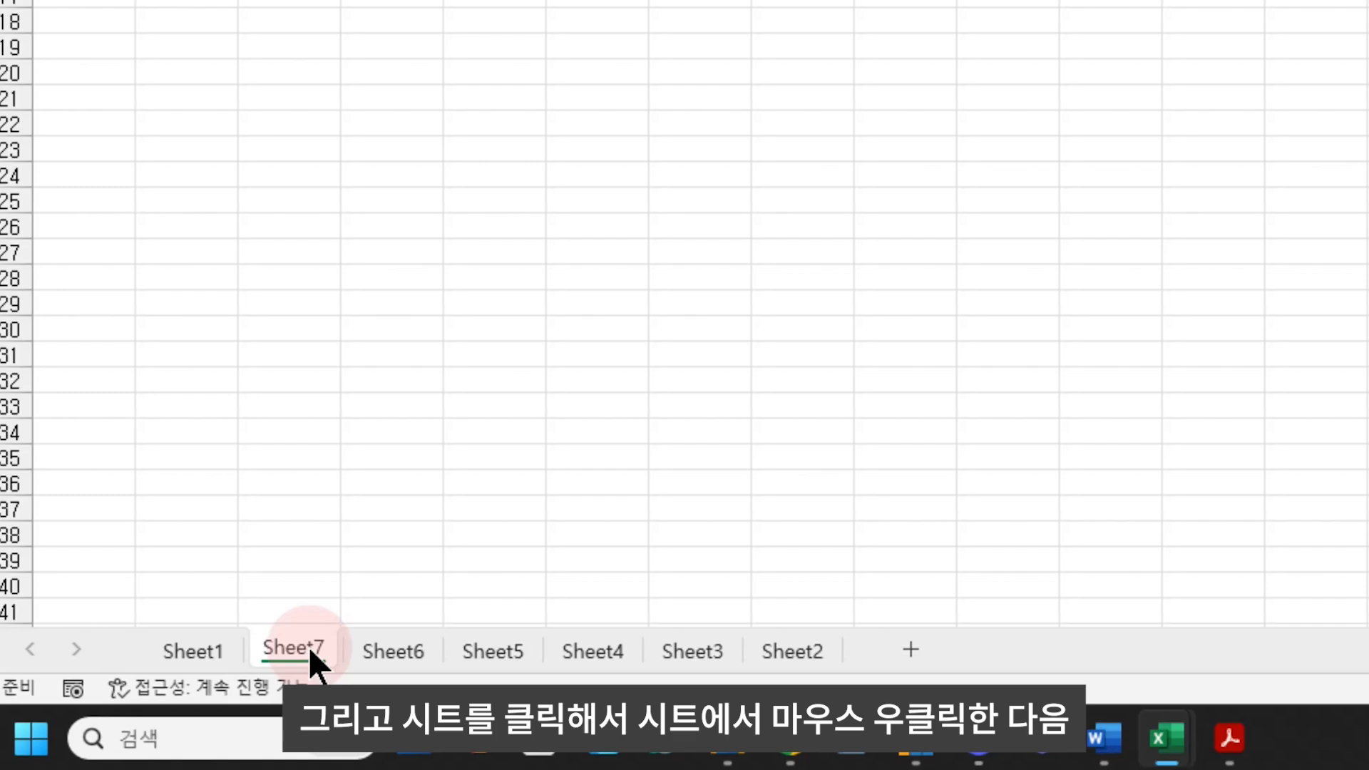
right_click(308, 646)
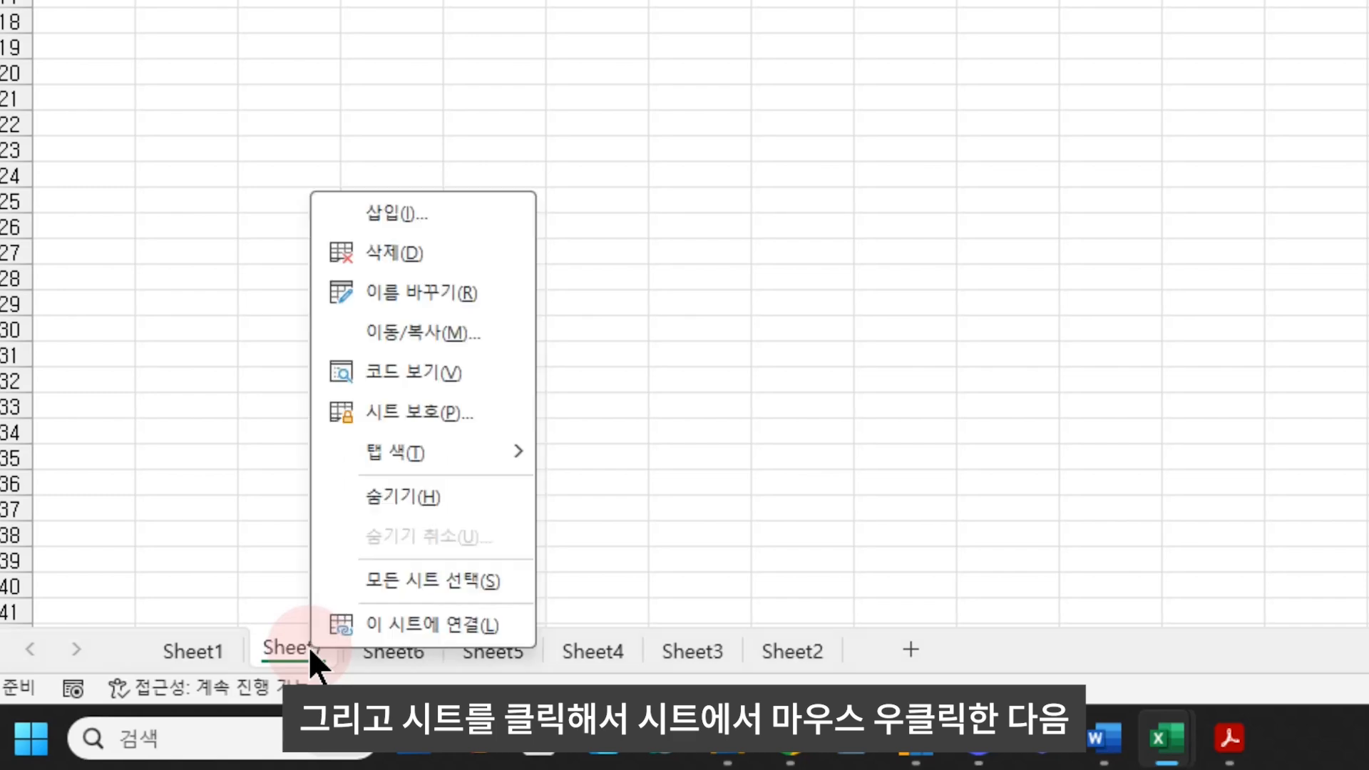
left_click(427, 253)
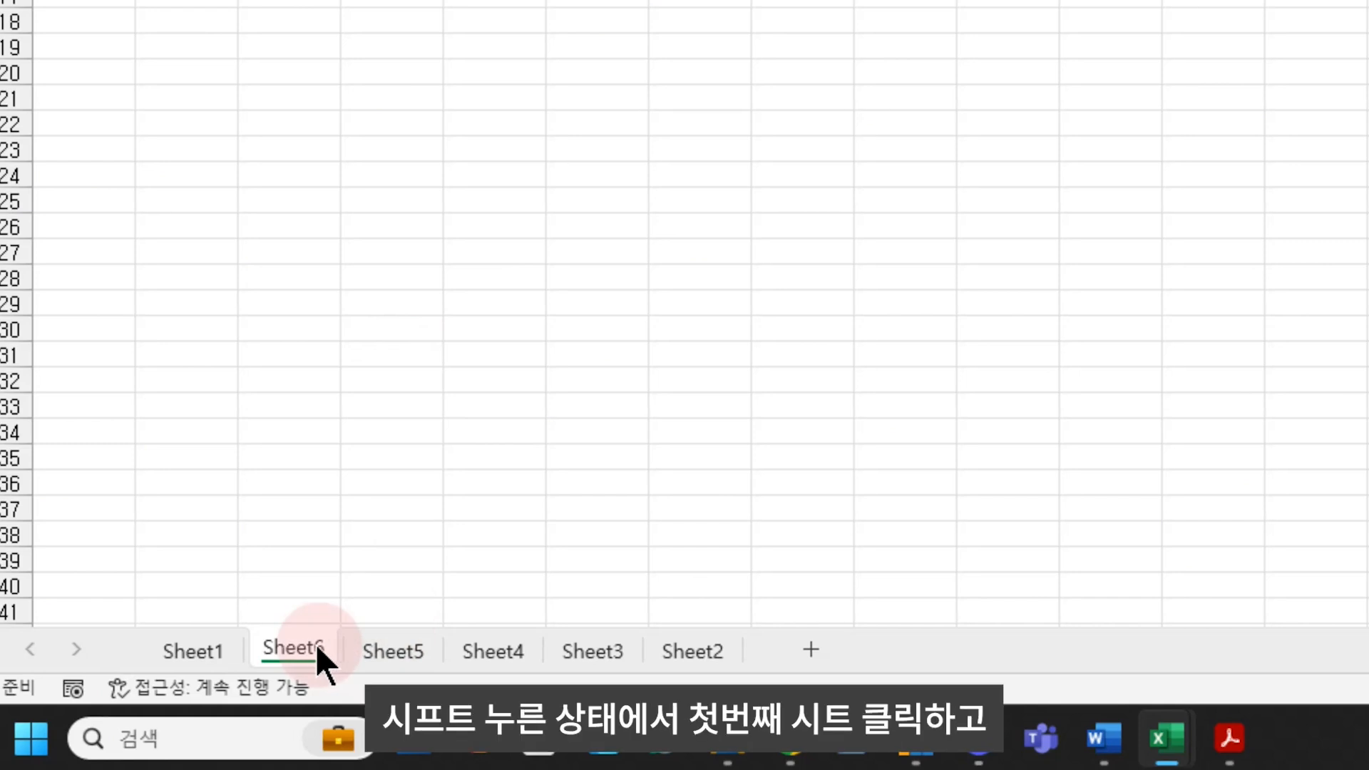
- Select the adjacent worksheets Sheet6 through Sheet4 as a group and delete them together
left_click(509, 645, "shift")
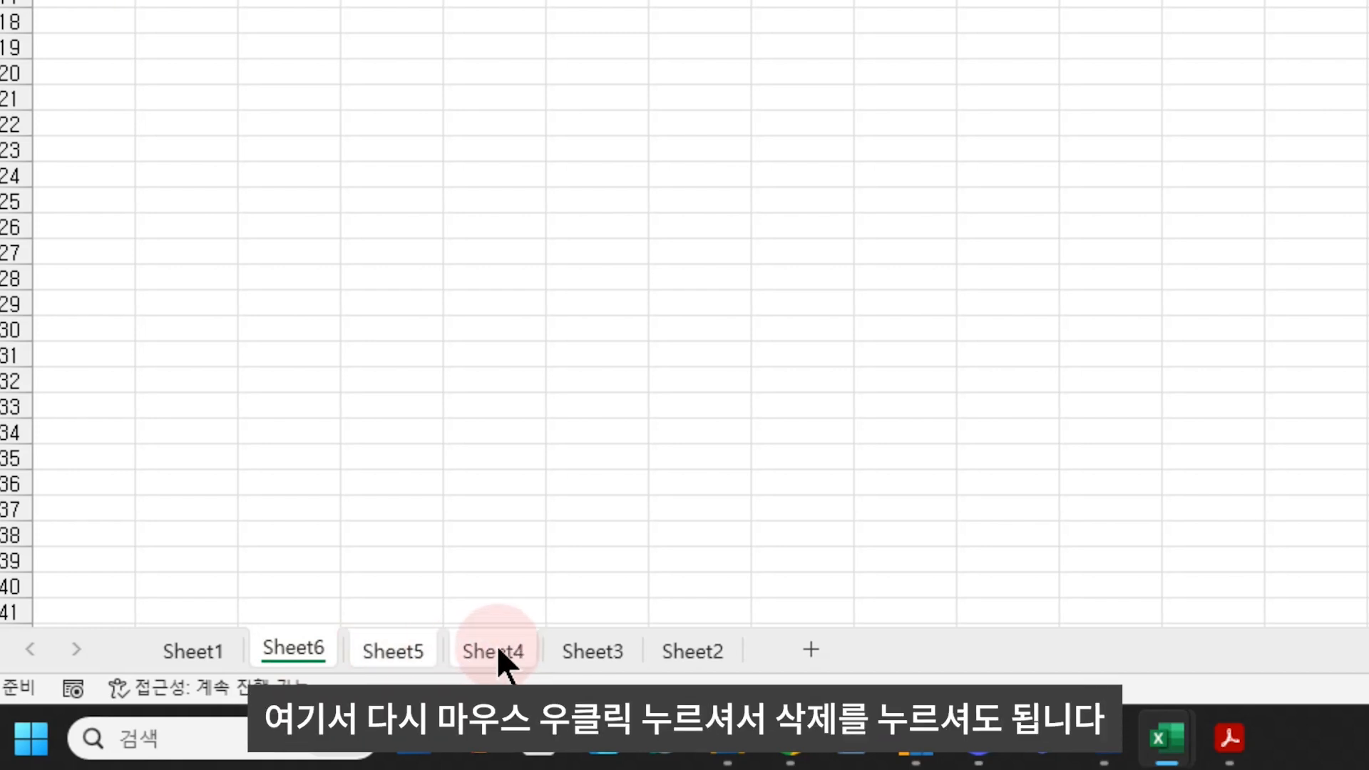
right_click(499, 652)
left_click(611, 255)
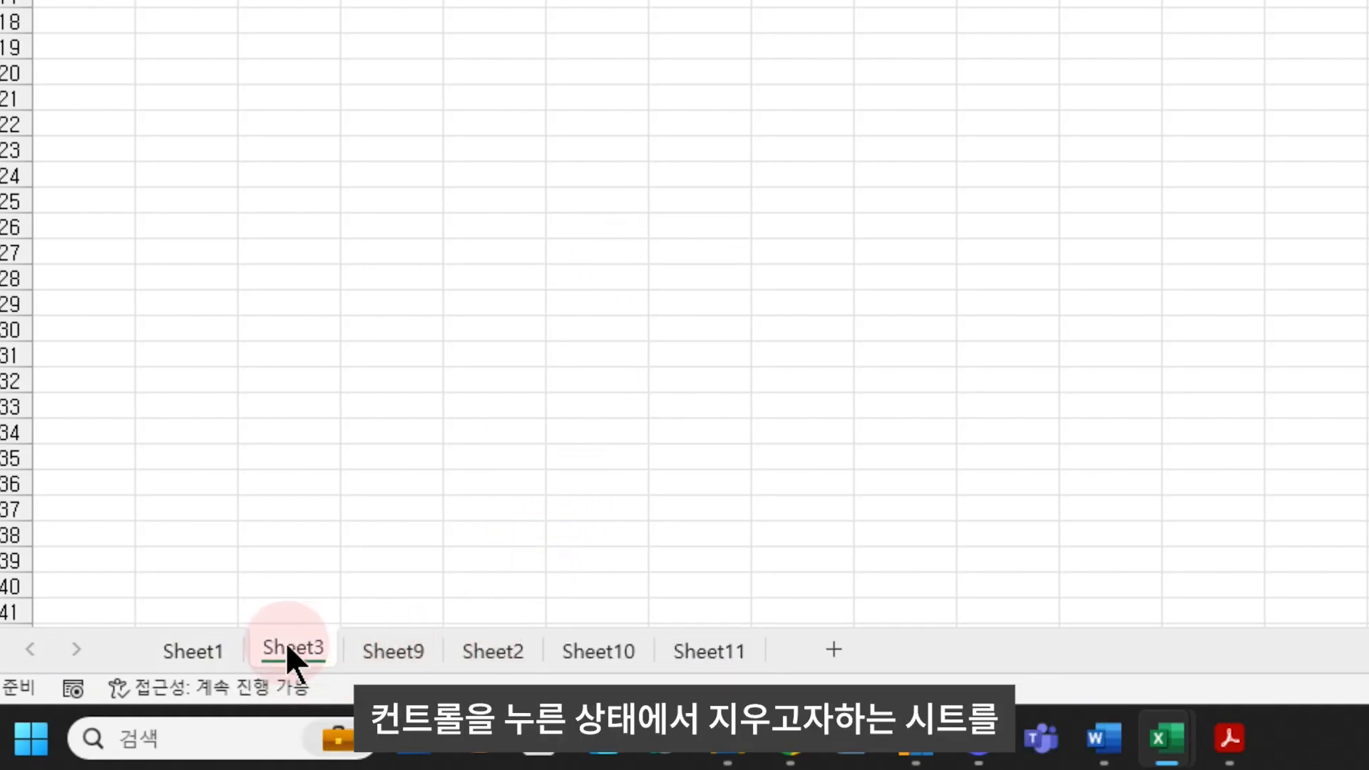
- Select the non-adjacent worksheets Sheet3, Sheet2 and Sheet11 and delete them together
left_click(514, 649, "ctrl")
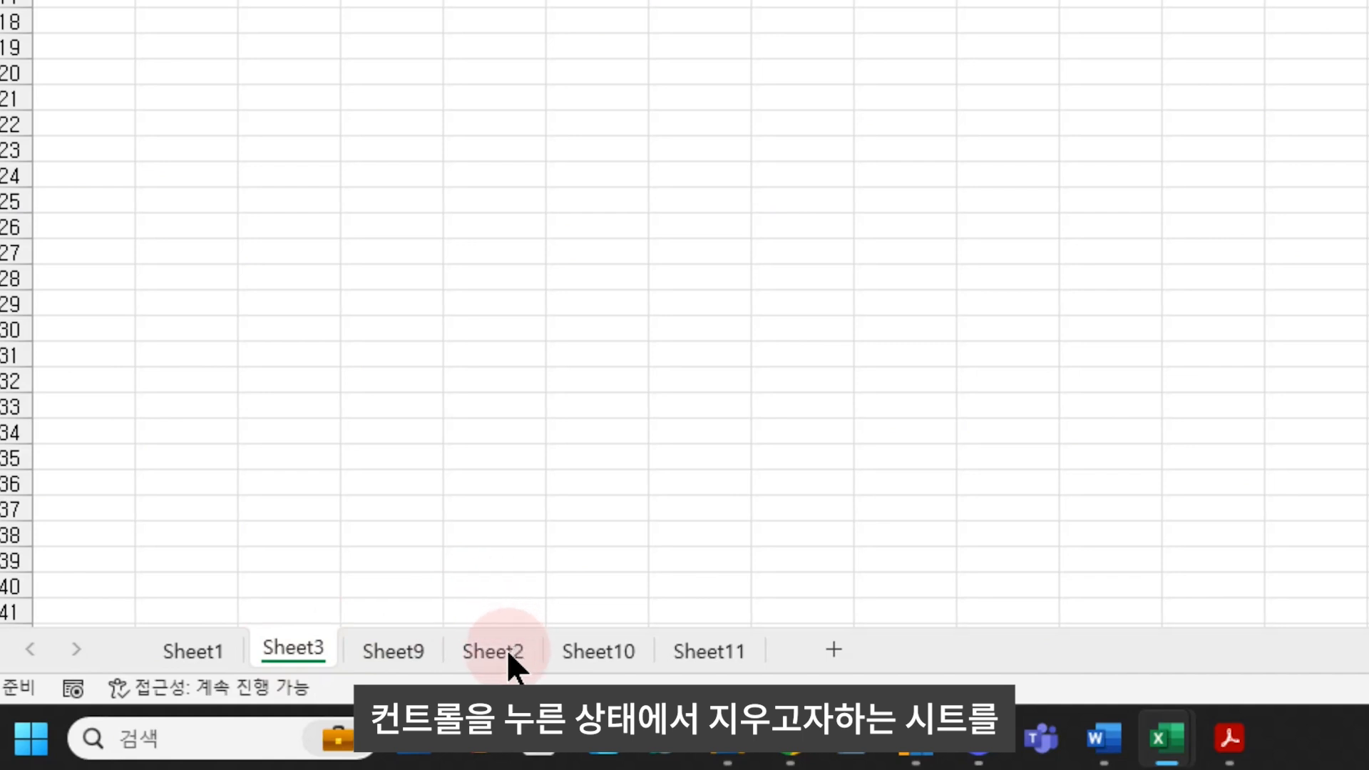
left_click(719, 649, "ctrl")
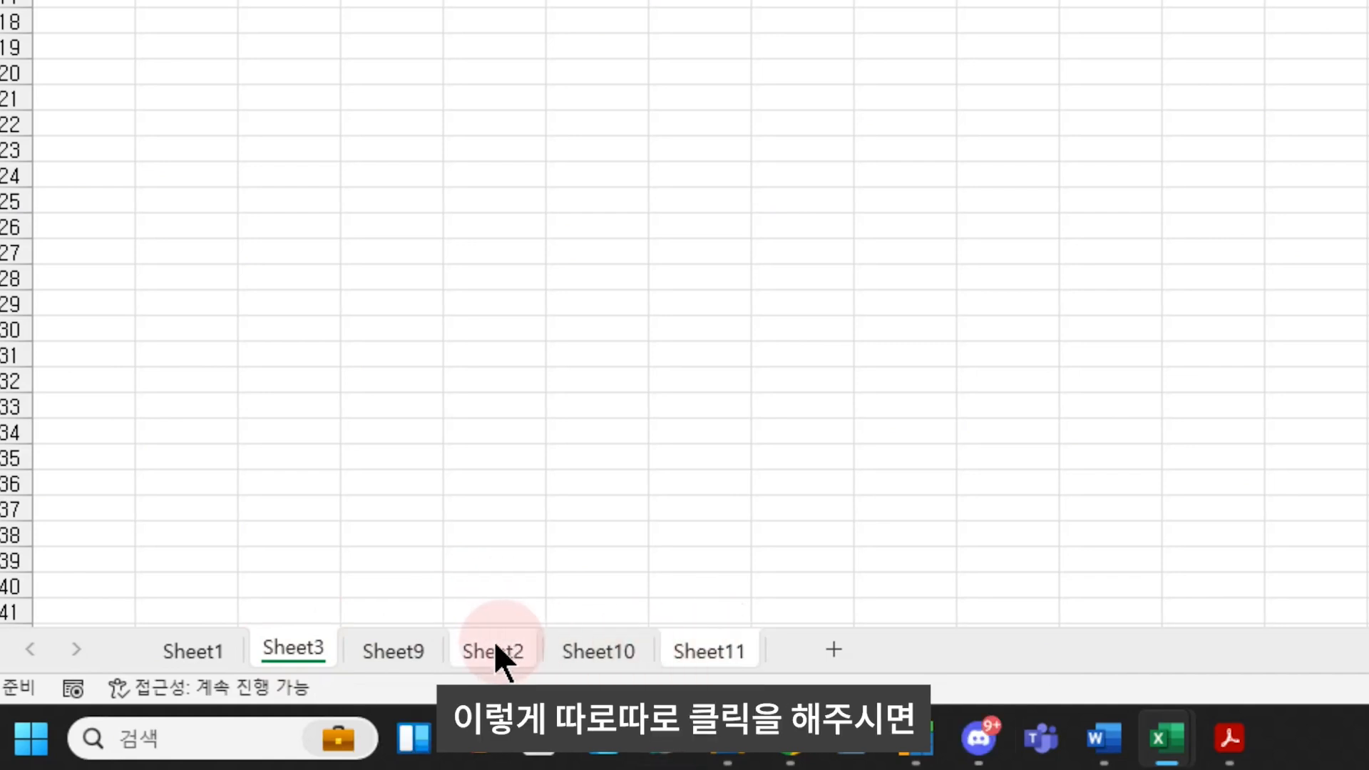
right_click(698, 655)
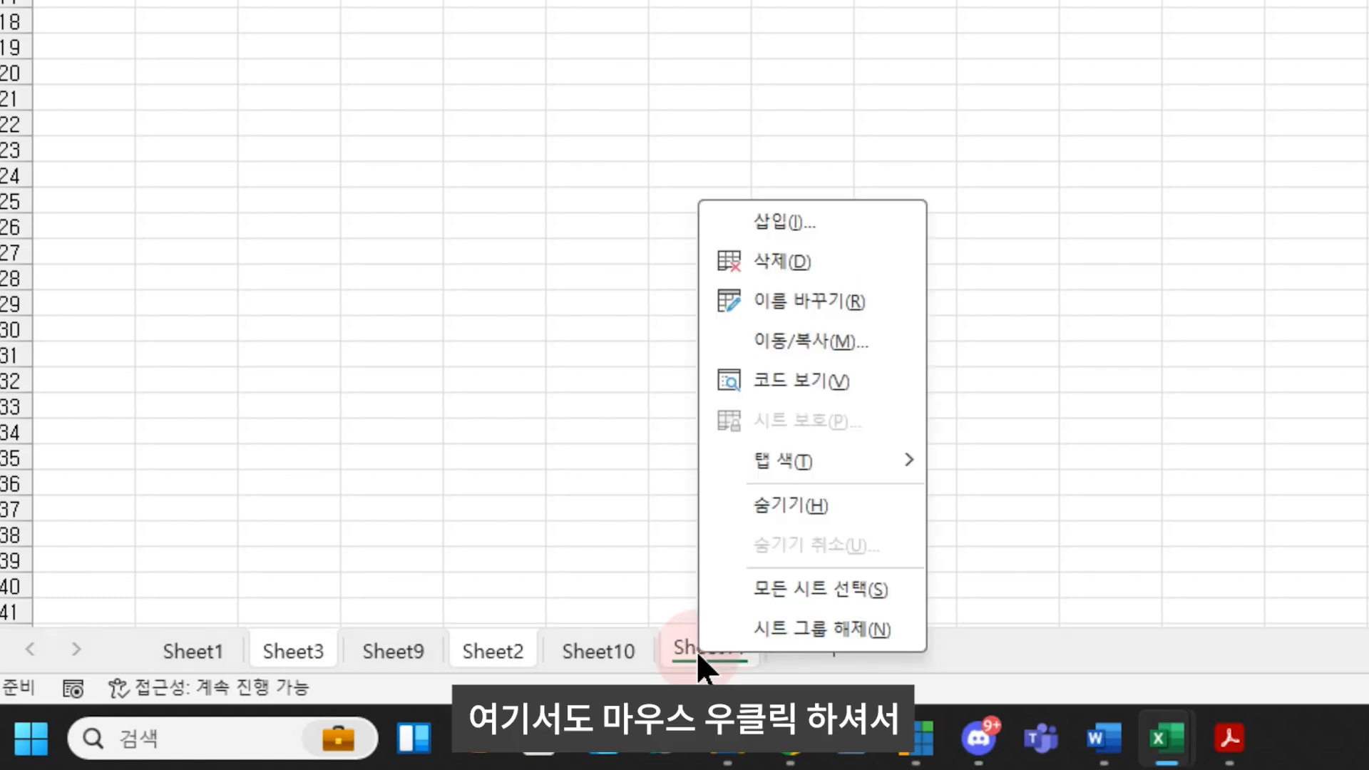
left_click(800, 266)
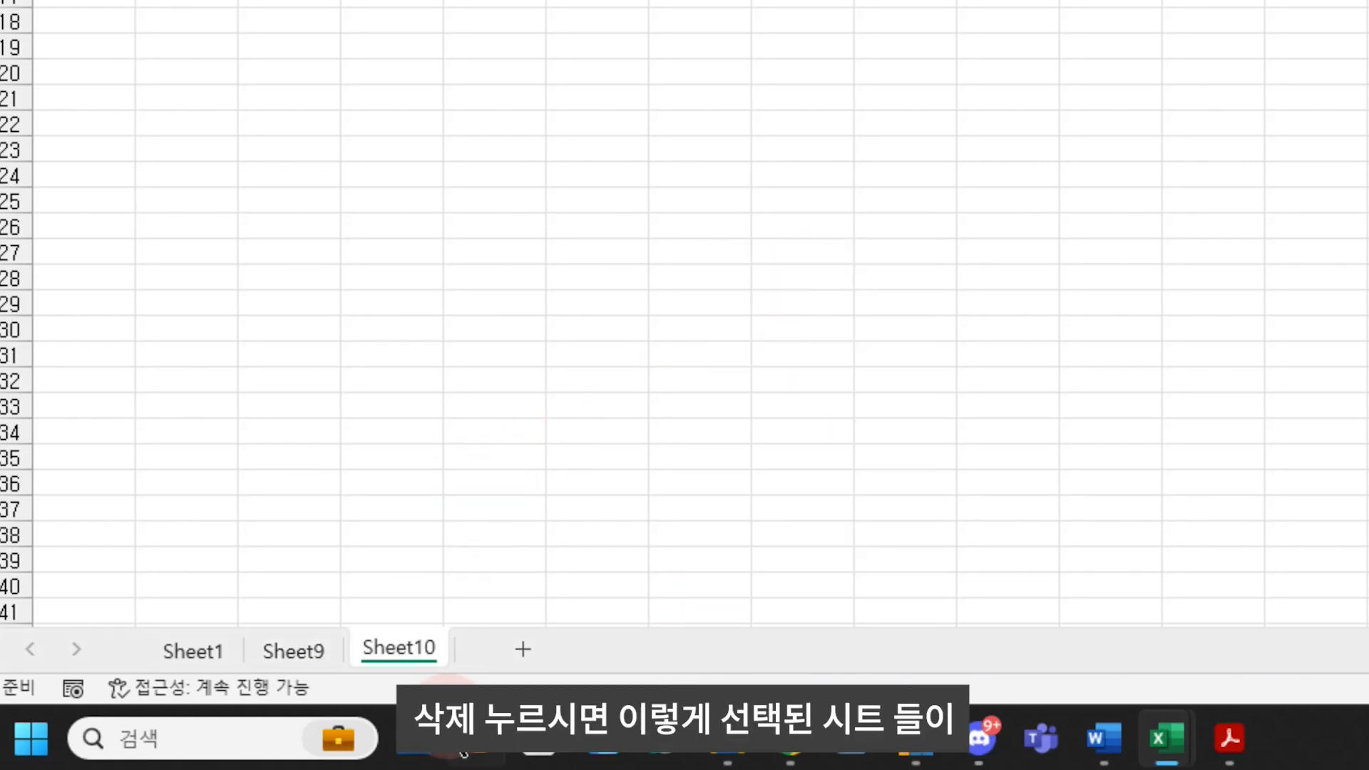
- Delete Sheet9 and Sheet10 together, keeping only Sheet1, and select cell B10
left_click(303, 644, "ctrl")
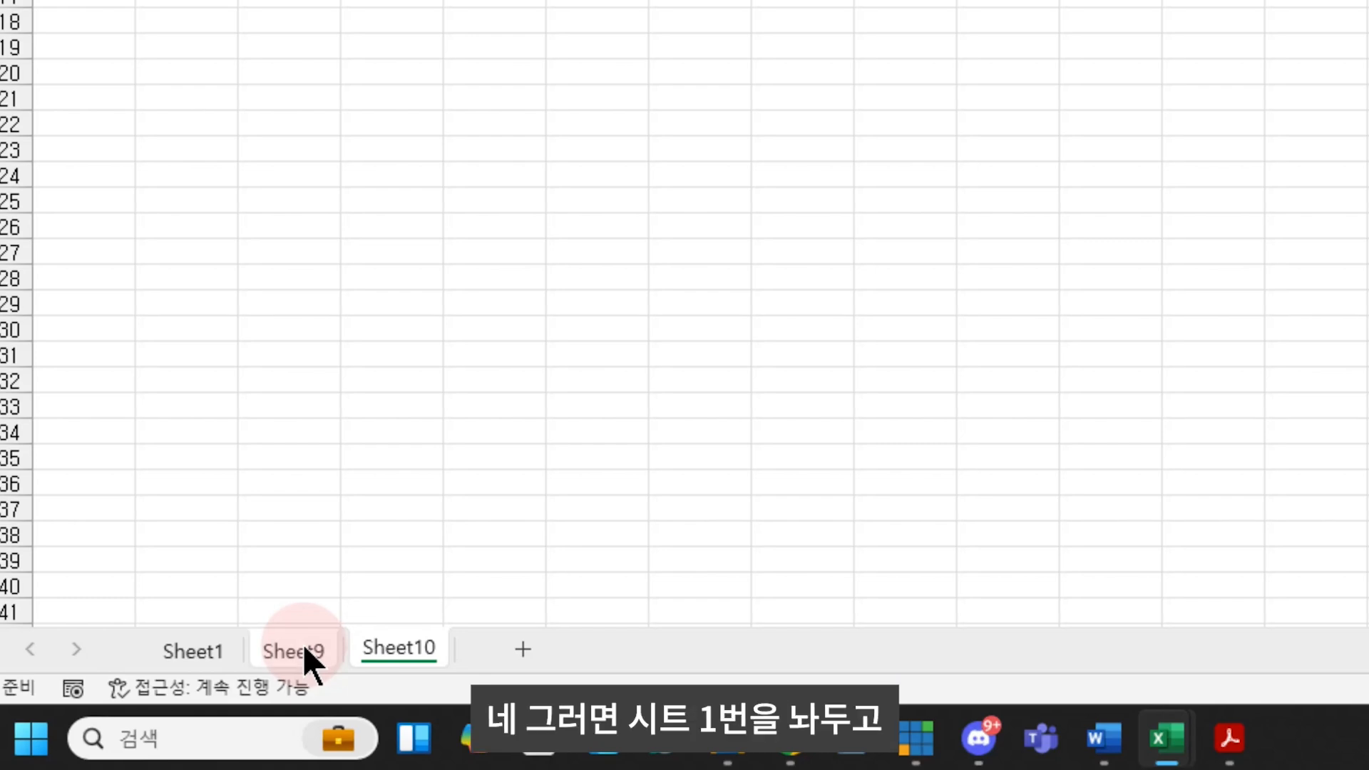
right_click(302, 648)
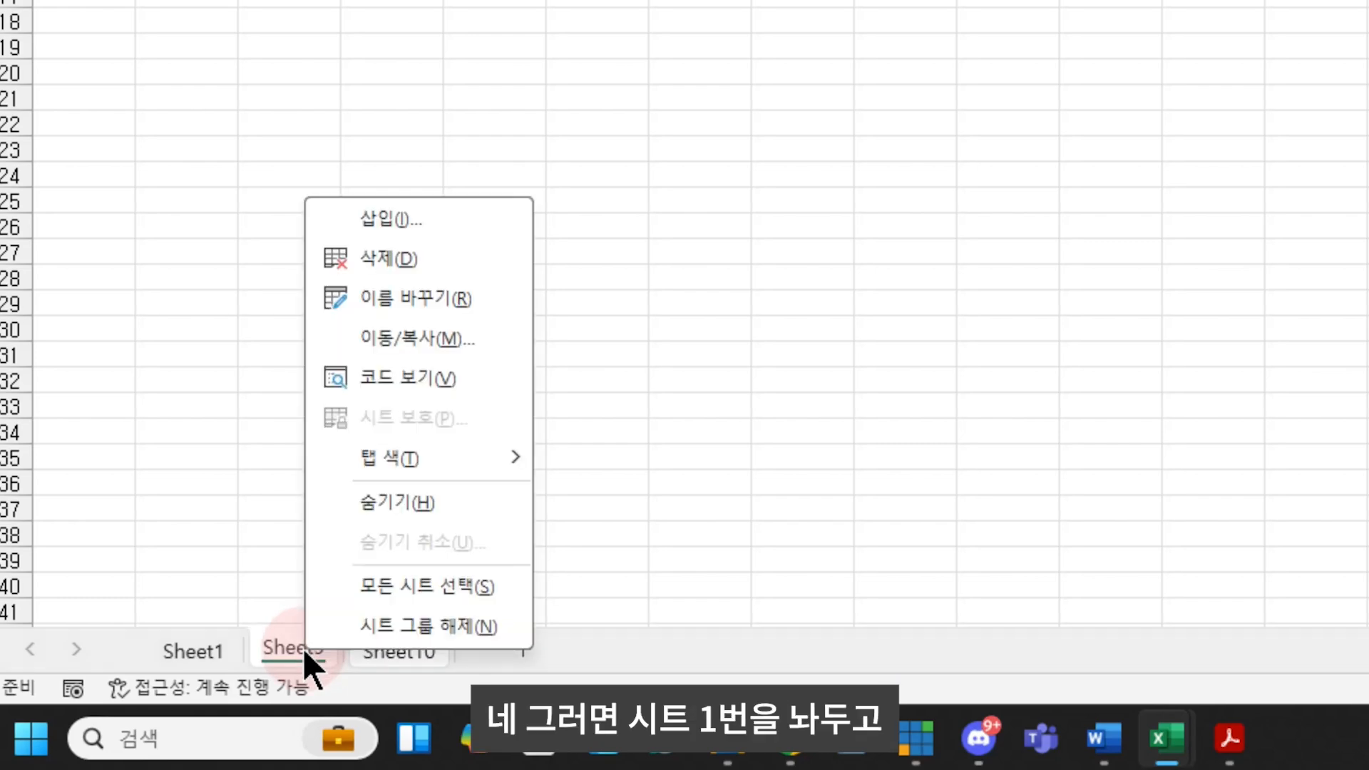
left_click(412, 272)
left_click(108, 293)
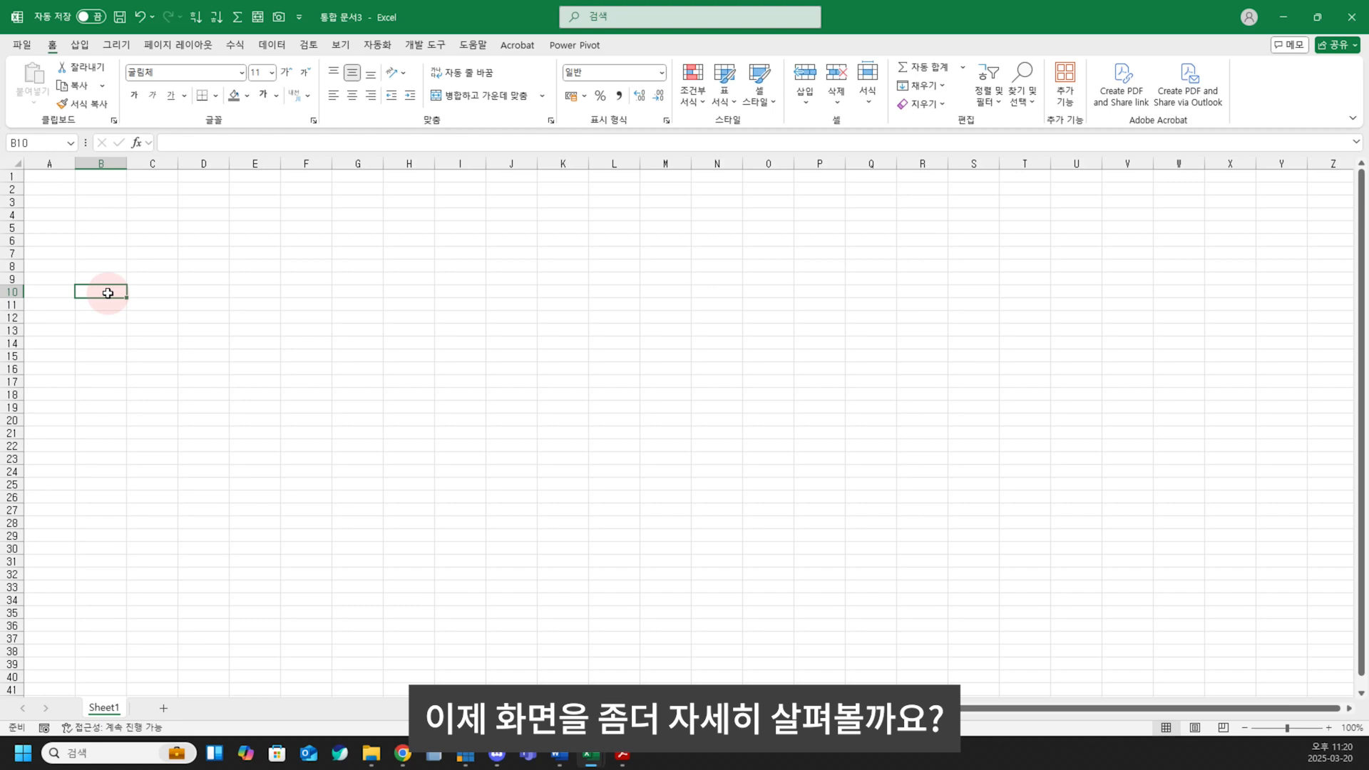
- Select cell B4, all of column H, and rows 1, 2 and 3 one after another
left_click(101, 214)
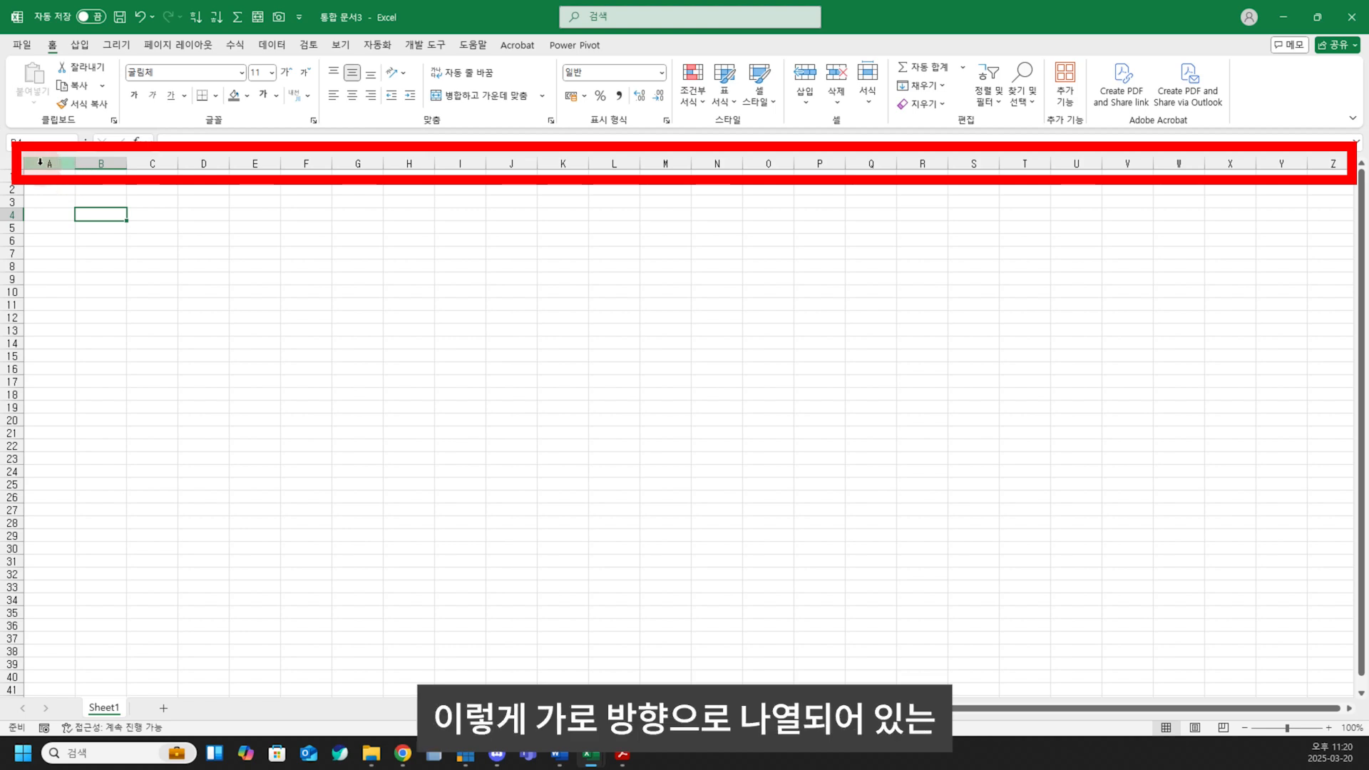
left_click(403, 160)
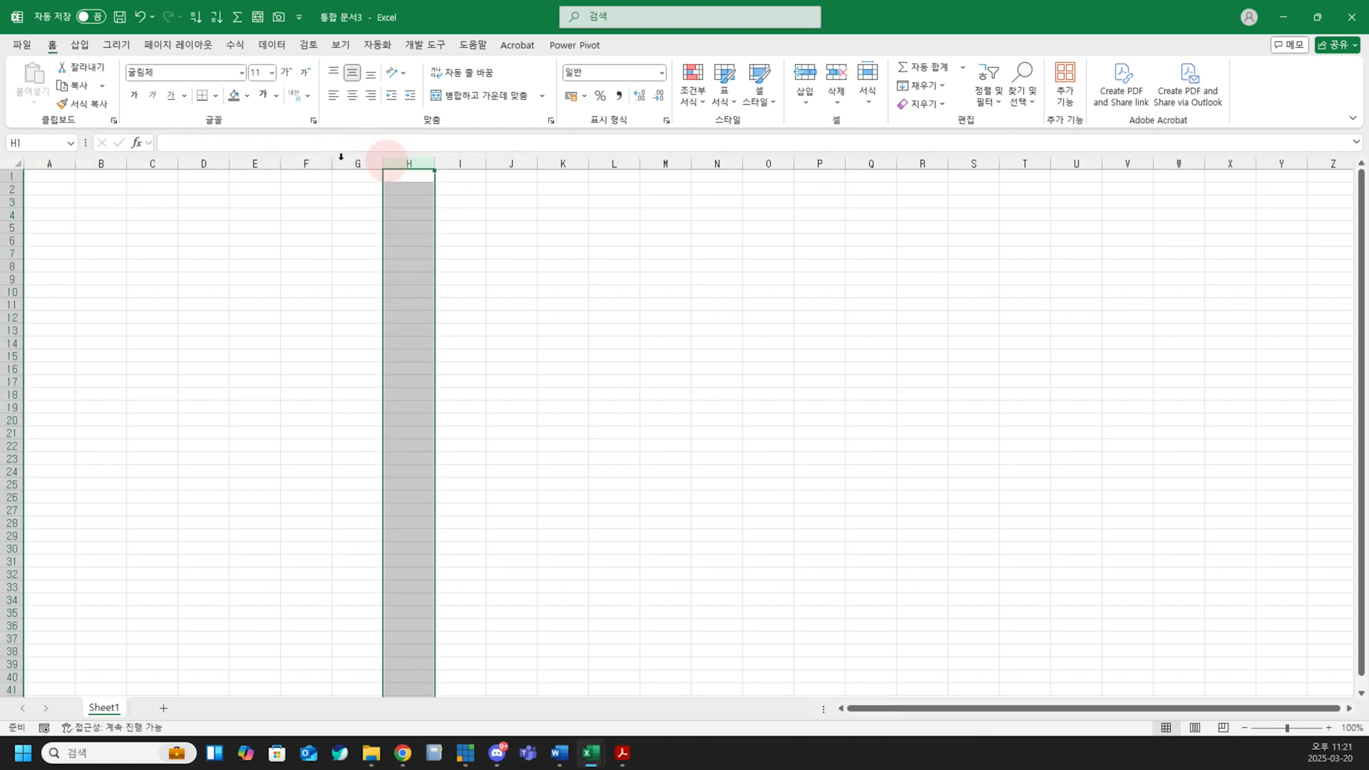
left_click(9, 177)
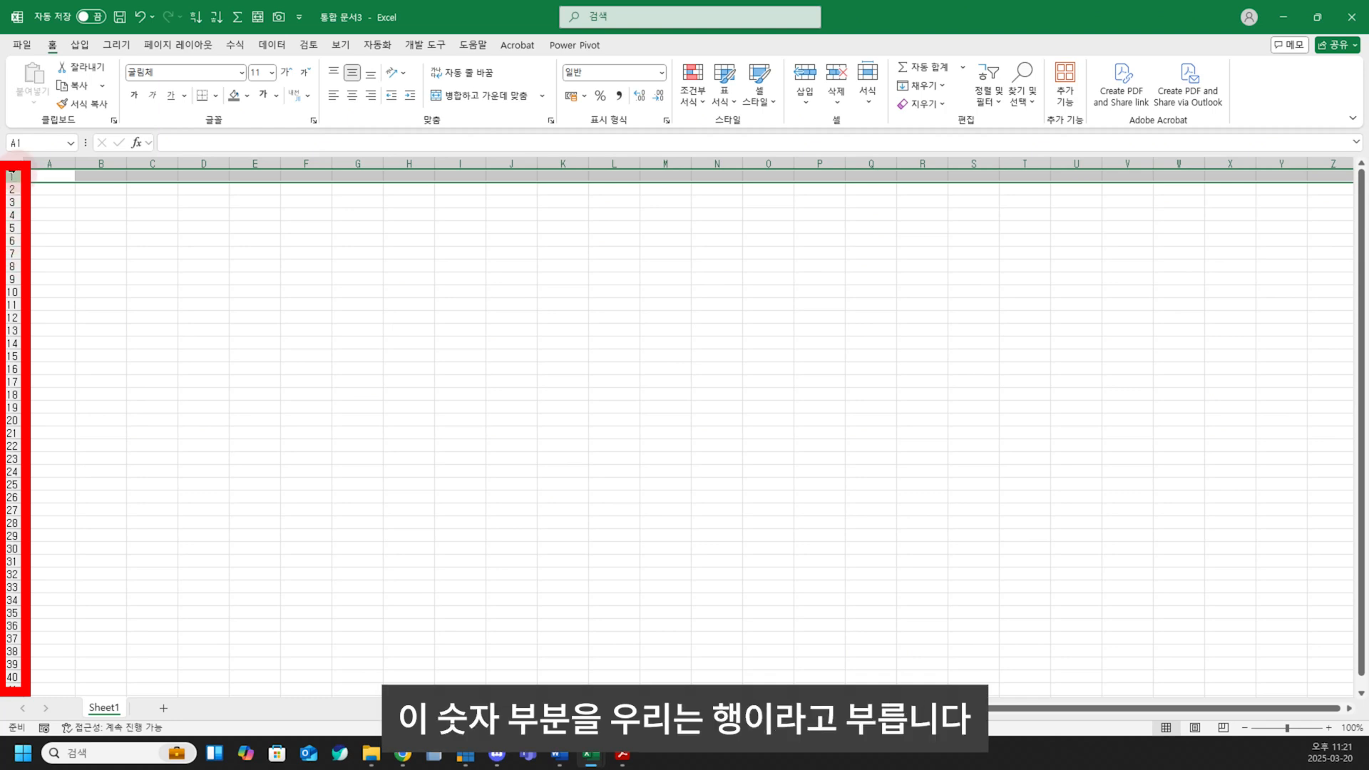
left_click(12, 190)
left_click(10, 201)
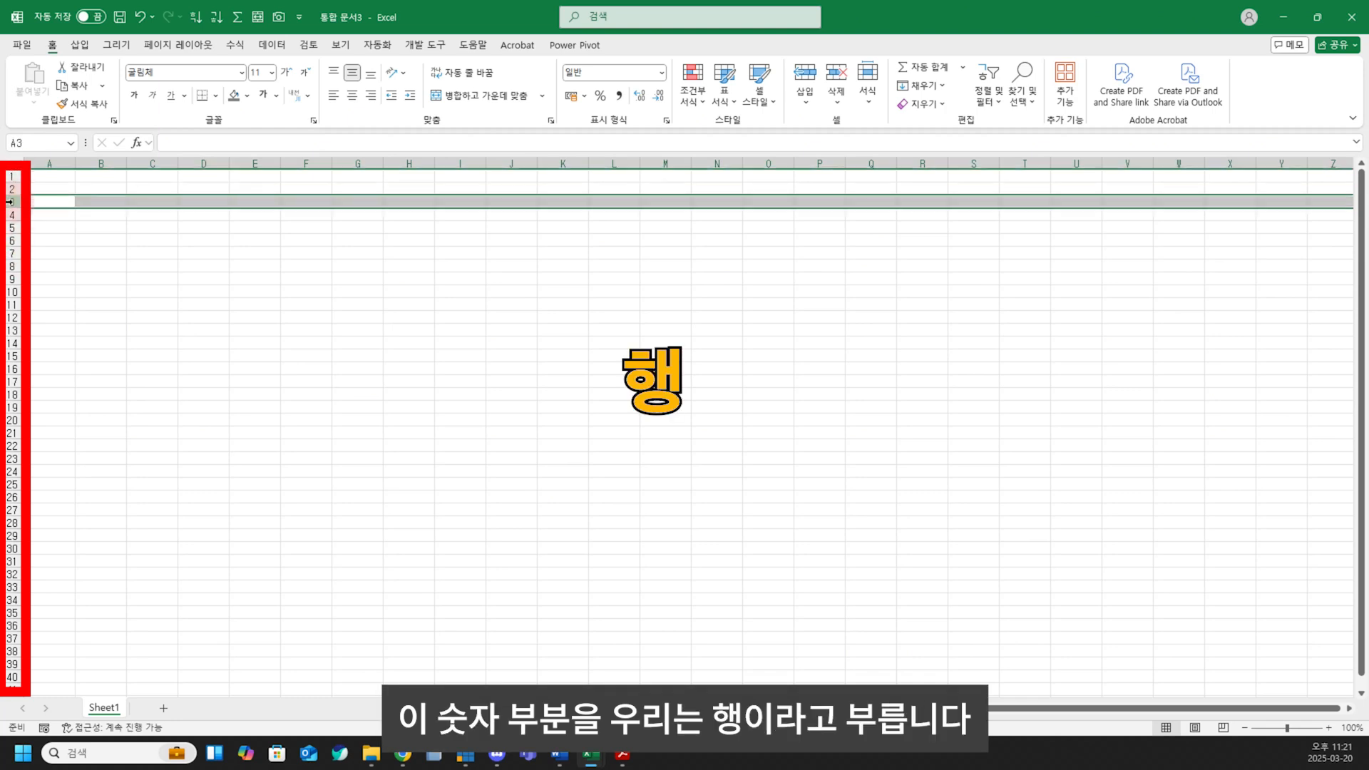
- Select the cells B3, A1 and F11 one after another
left_click(99, 201)
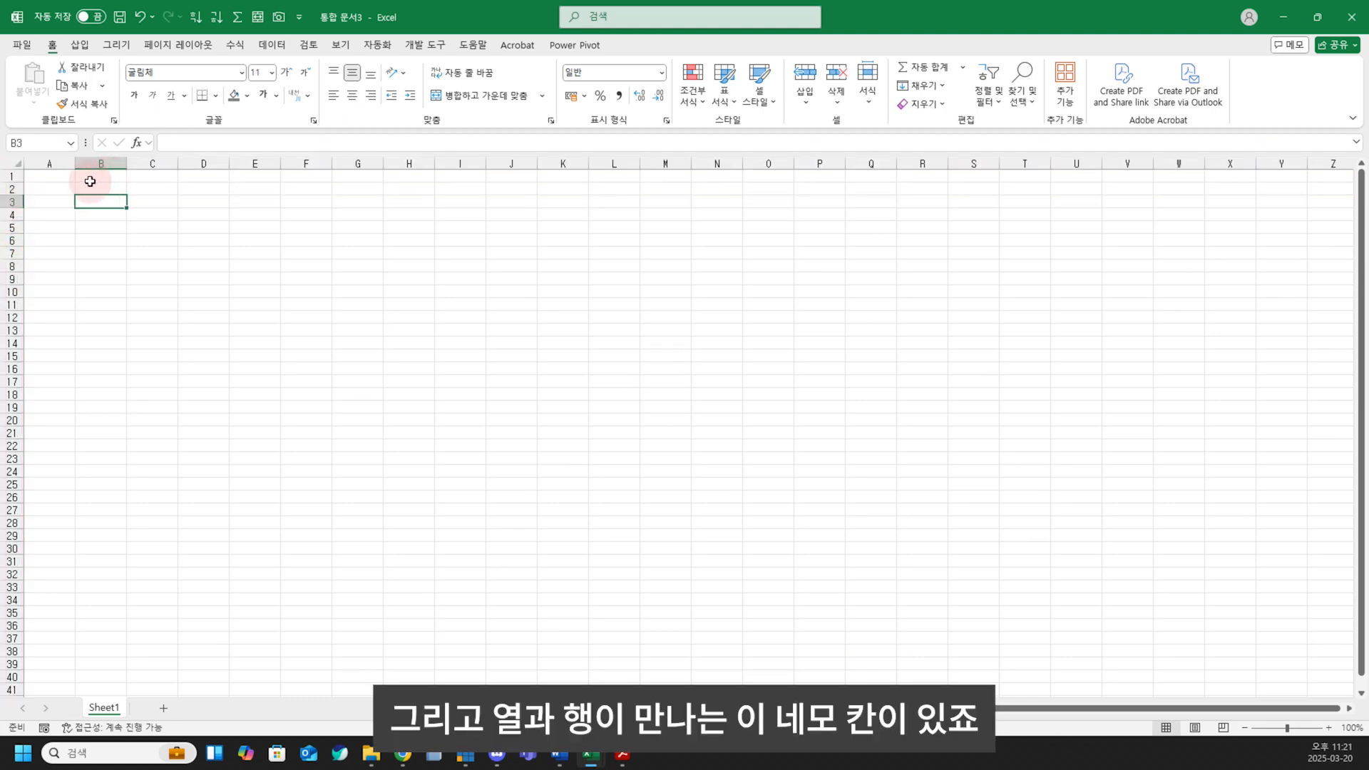
left_click(60, 179)
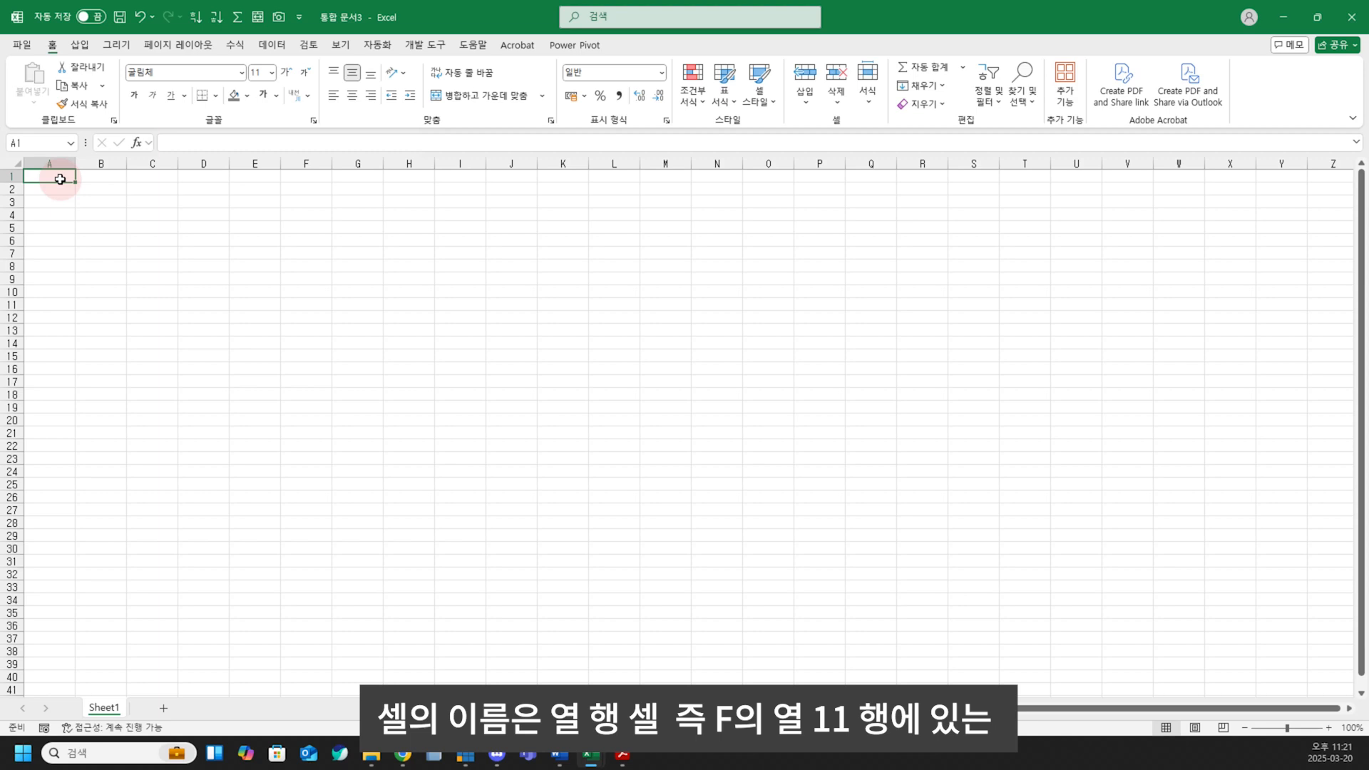
left_click(315, 302)
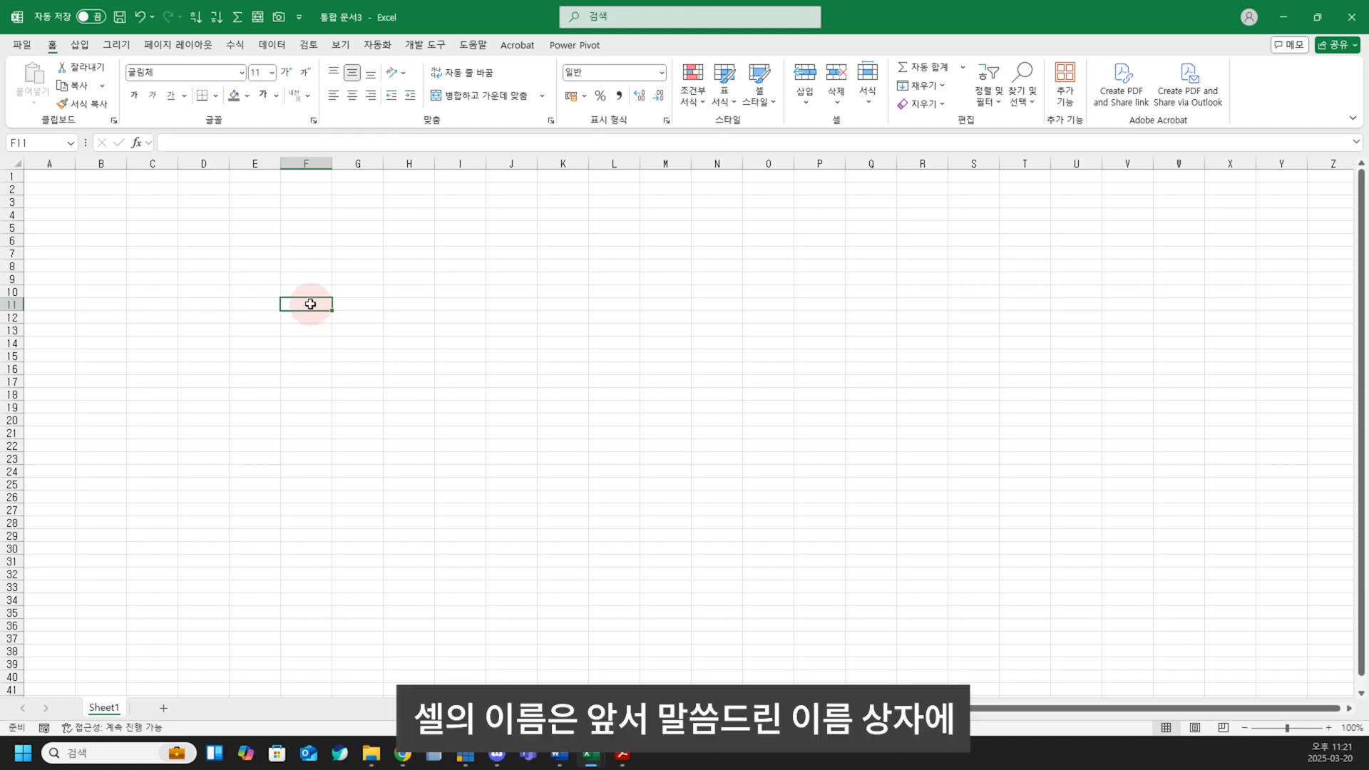
- Jump to cell A1 by entering its address, and to cell K999 the same way
left_click(38, 135)
type("A1")
key("Return")
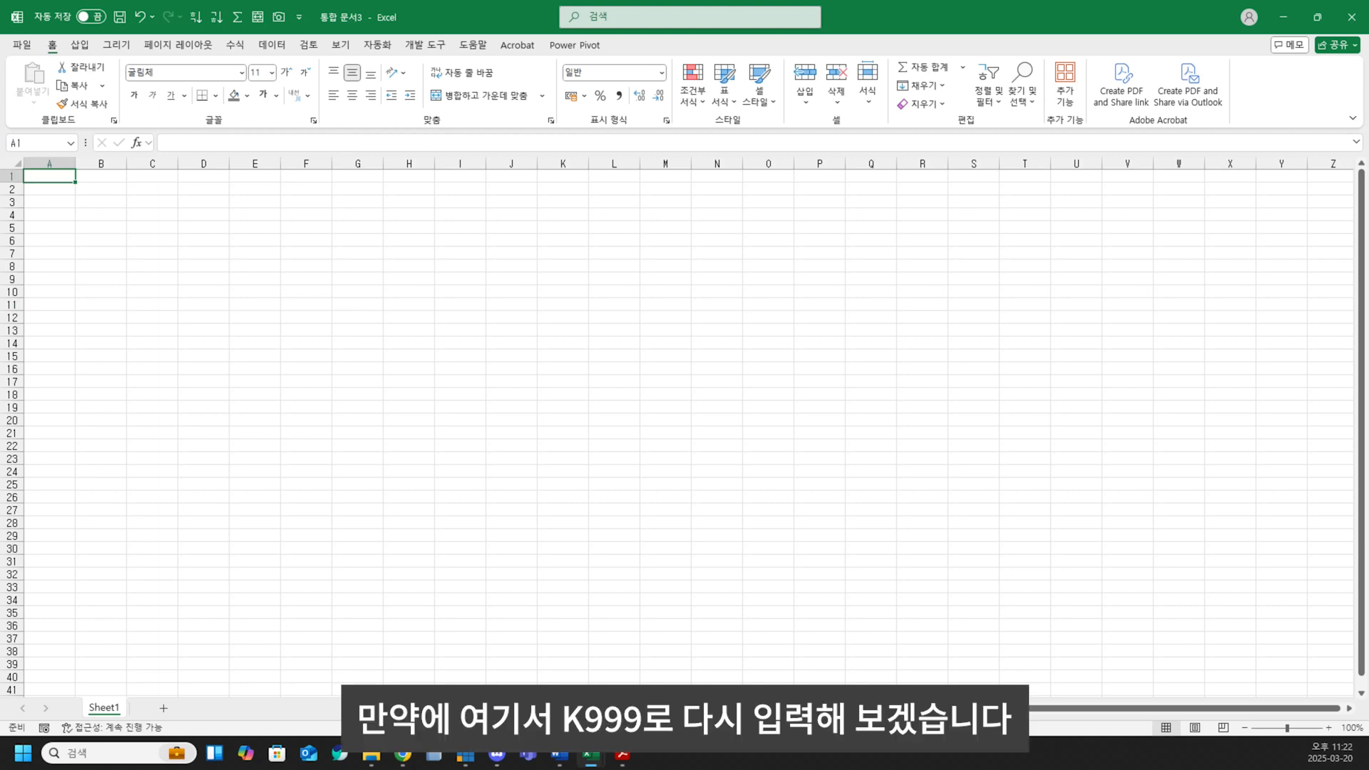
left_click(43, 147)
type("K")
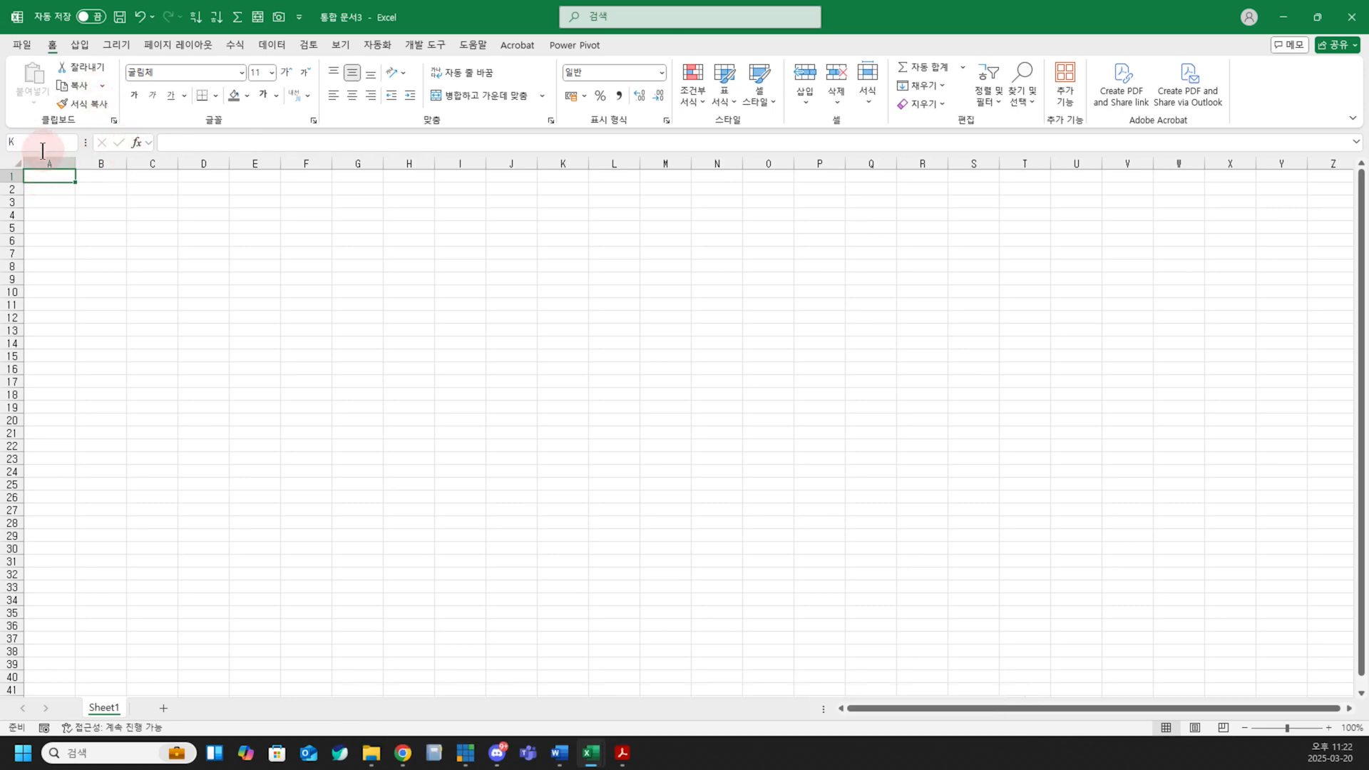
type("999")
key("Return")
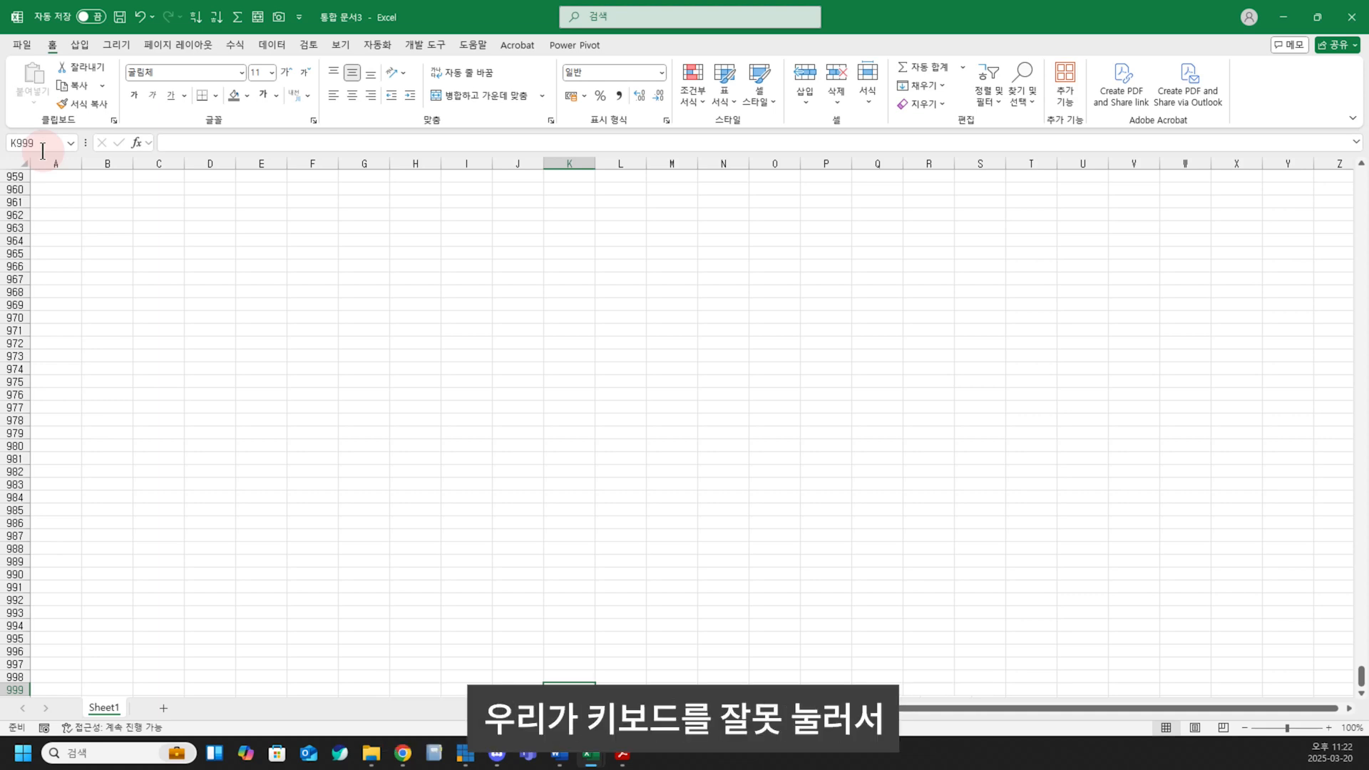
- Jump to the last row and last column of the worksheet, and select cell XEH1046872 a little above the end
key("ctrl+Down")
key("ctrl+Right")
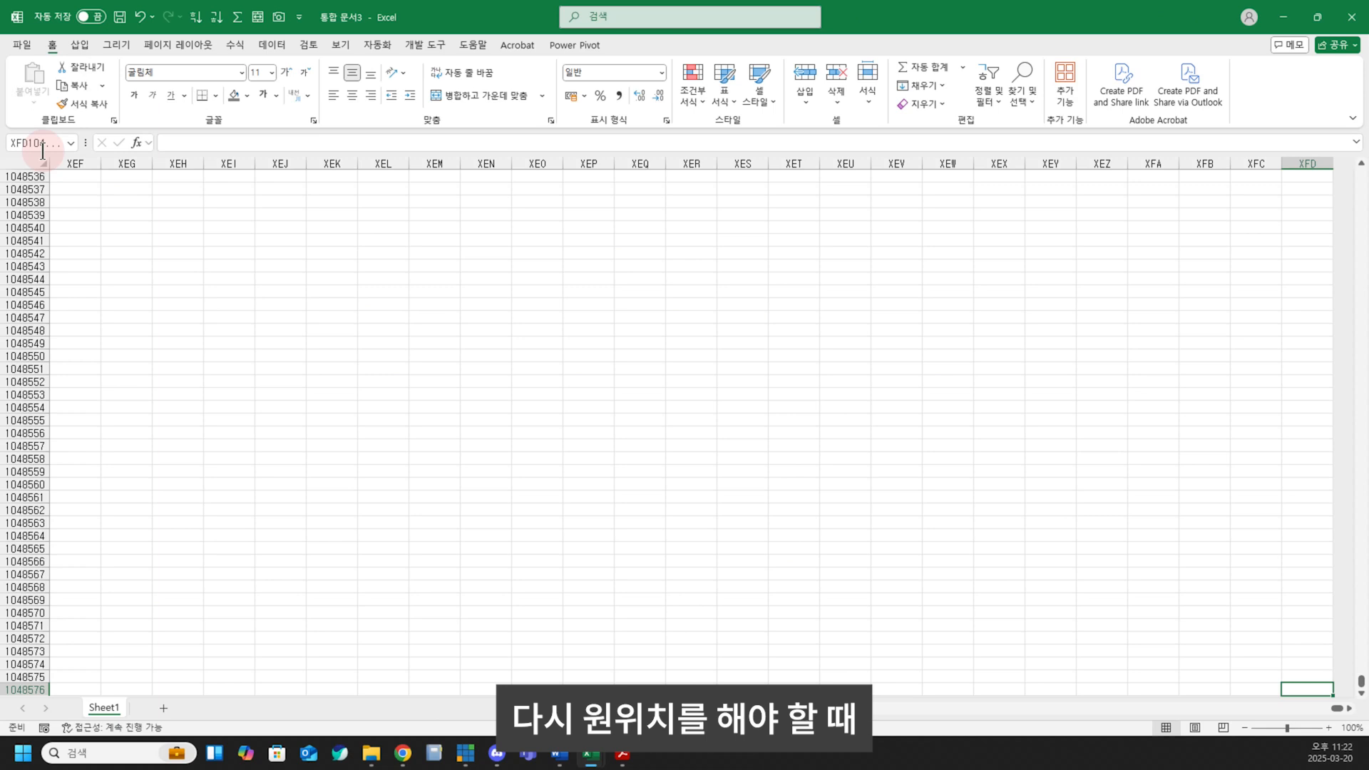
scroll(155, 278, "up", 20)
scroll(155, 278, "up", 20)
scroll(149, 280, "up", 20)
left_click(168, 306)
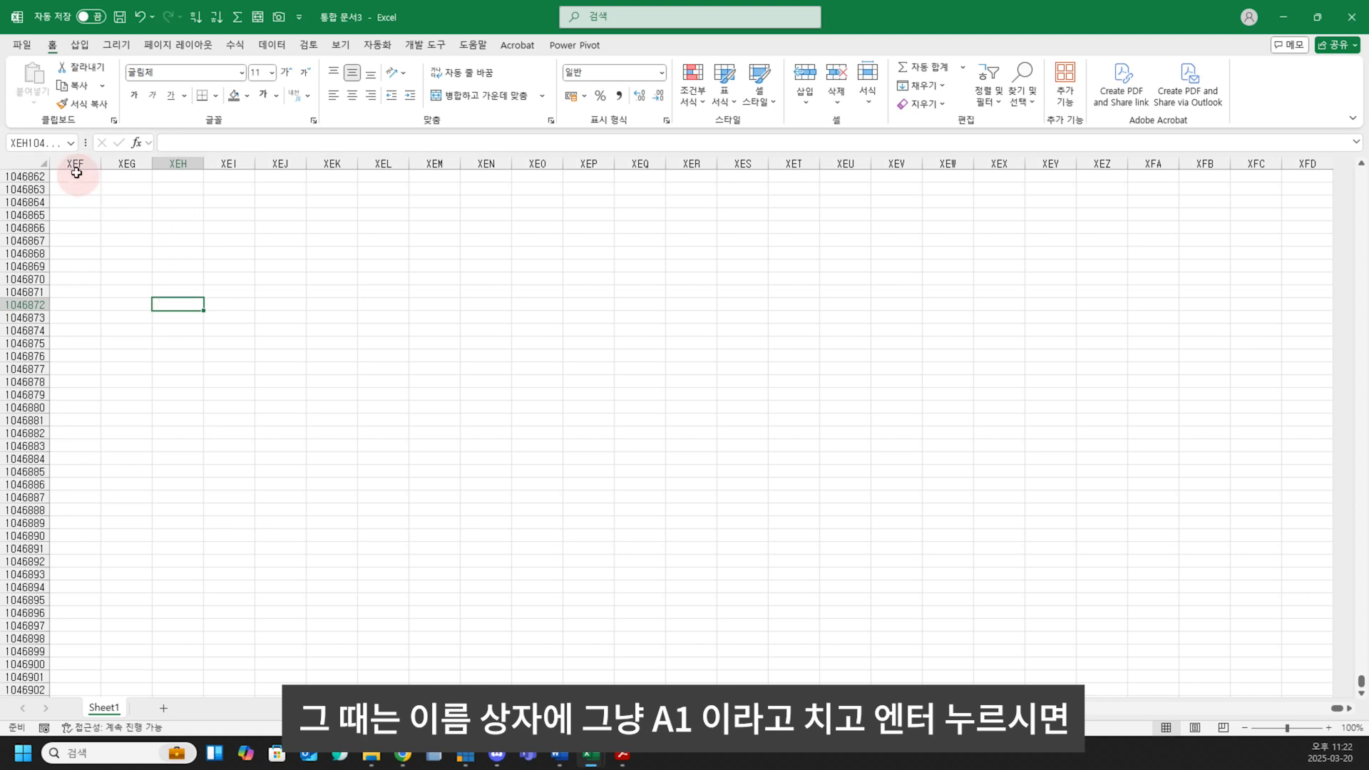
- Return to the first cell of the worksheet by entering the address A1
left_click(52, 143)
type("A1")
key("Return")
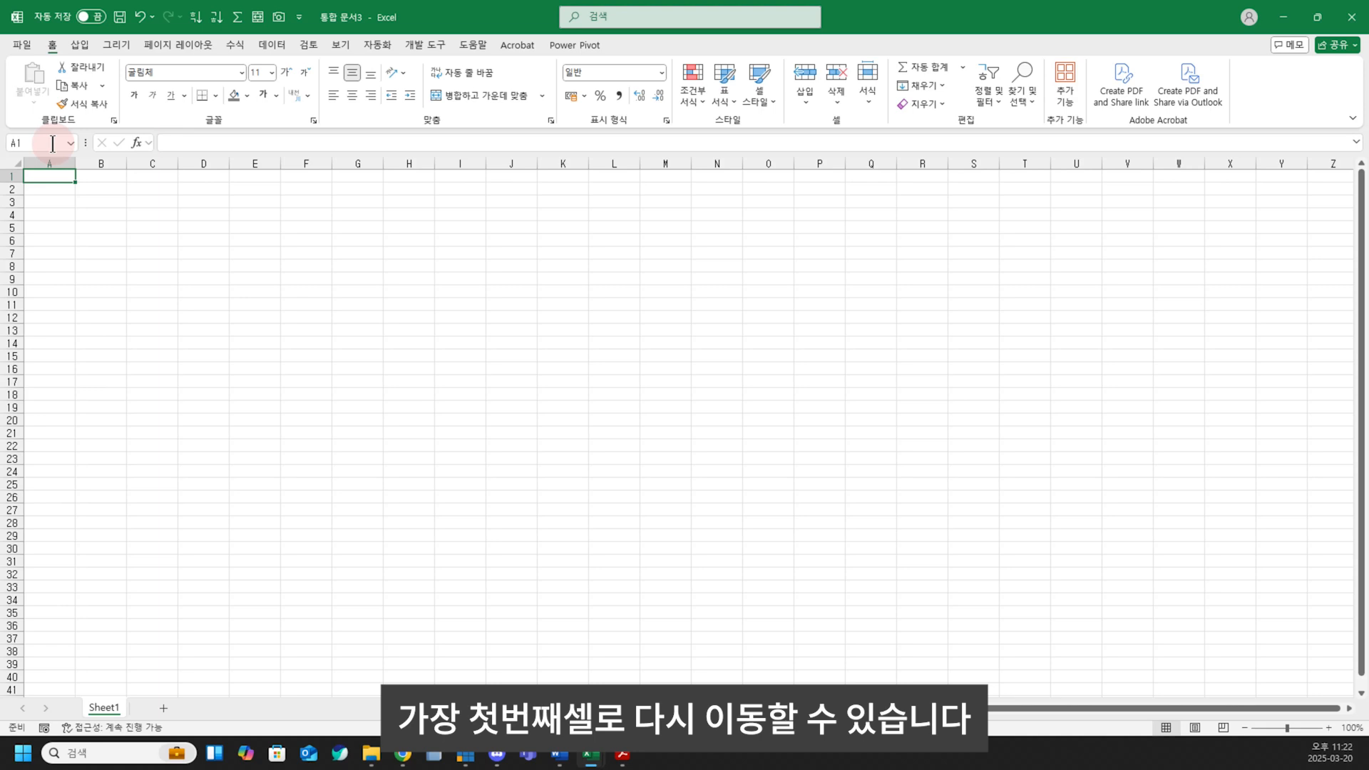
- Select the cells B4 and A1, and select the entire column A
left_click(80, 212)
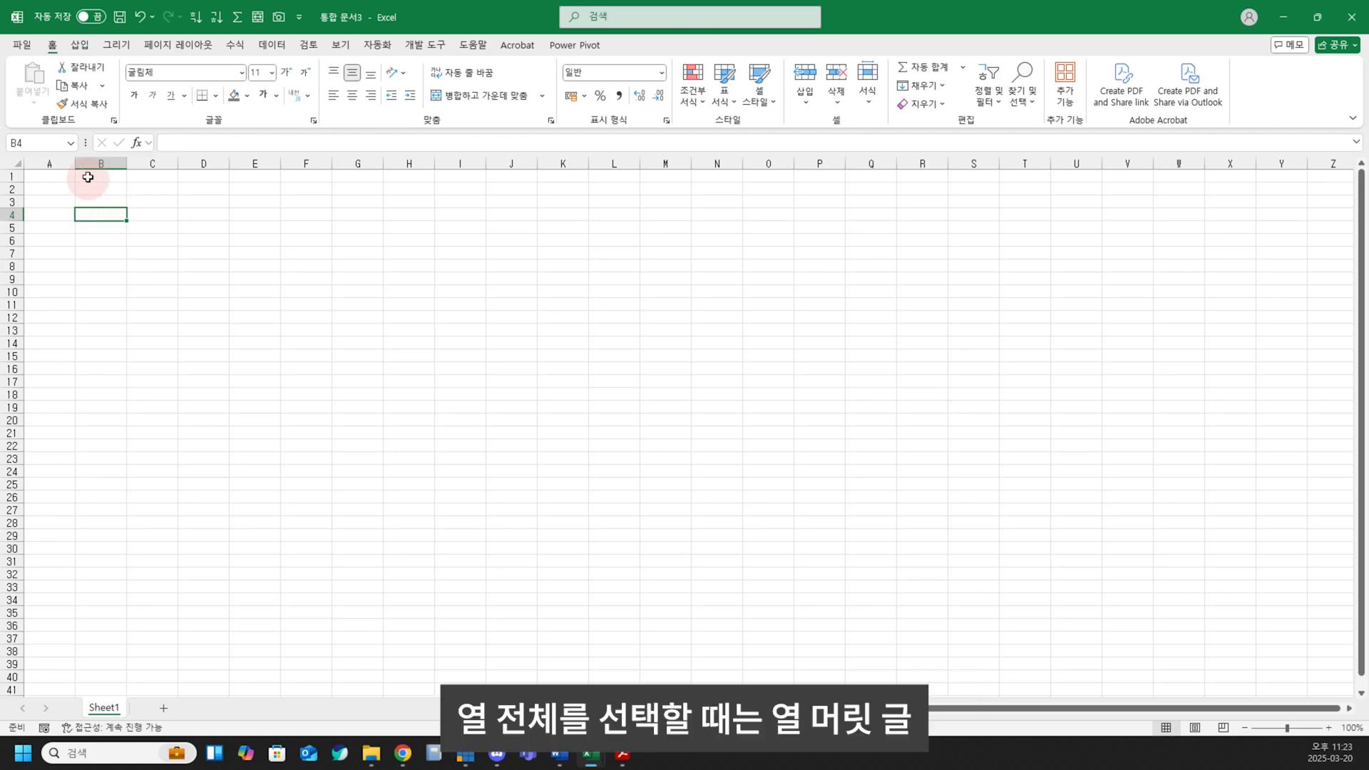
left_click(51, 174)
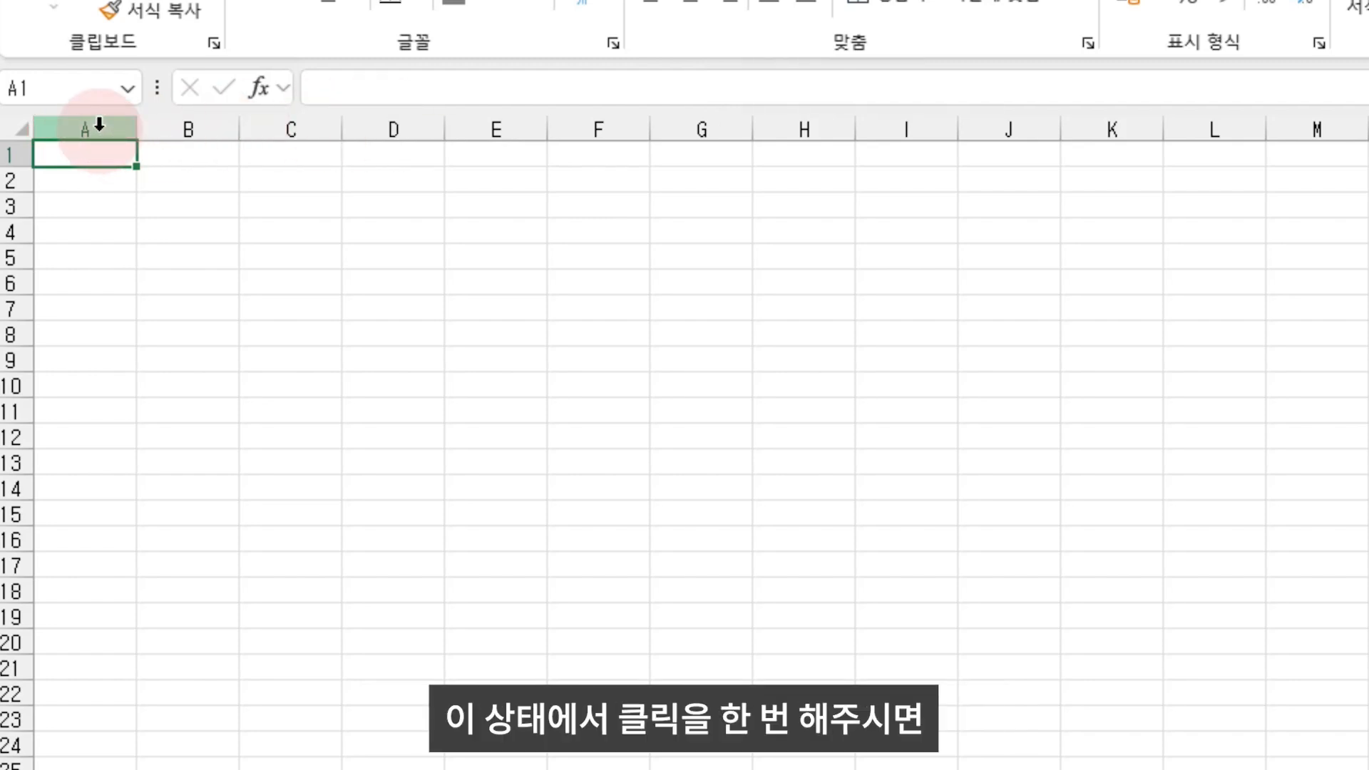
left_click(99, 126)
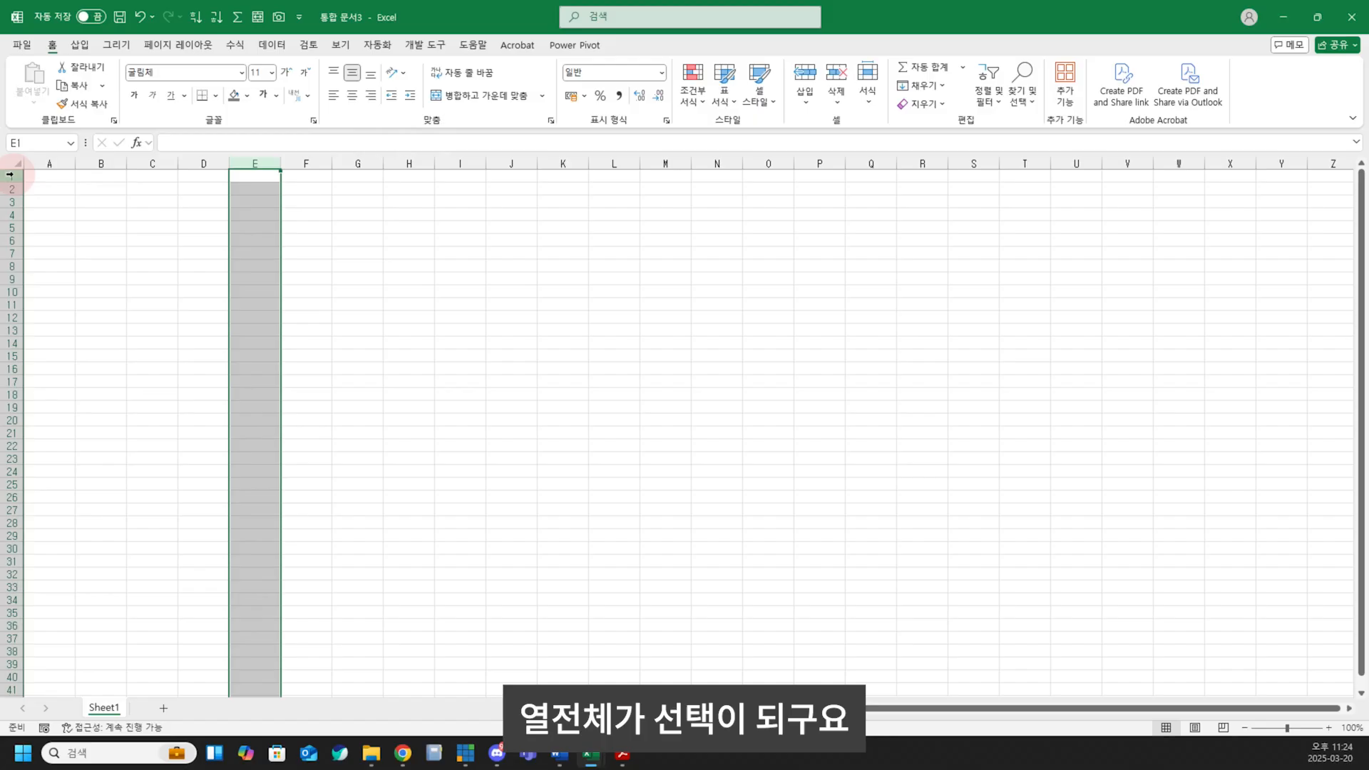
- Select entire rows one at a time from row 1 to row 4, and again from row 1 to row 7
left_click(10, 174)
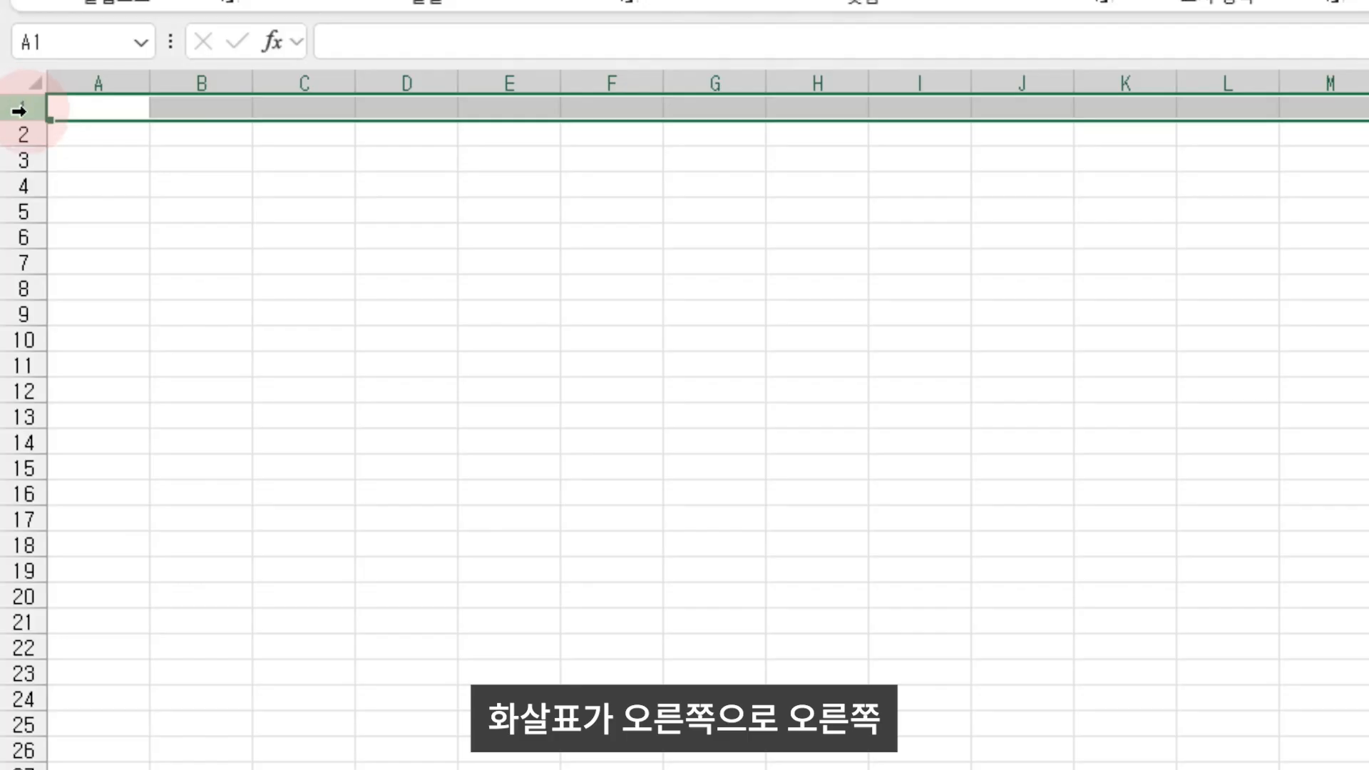
left_click(61, 126)
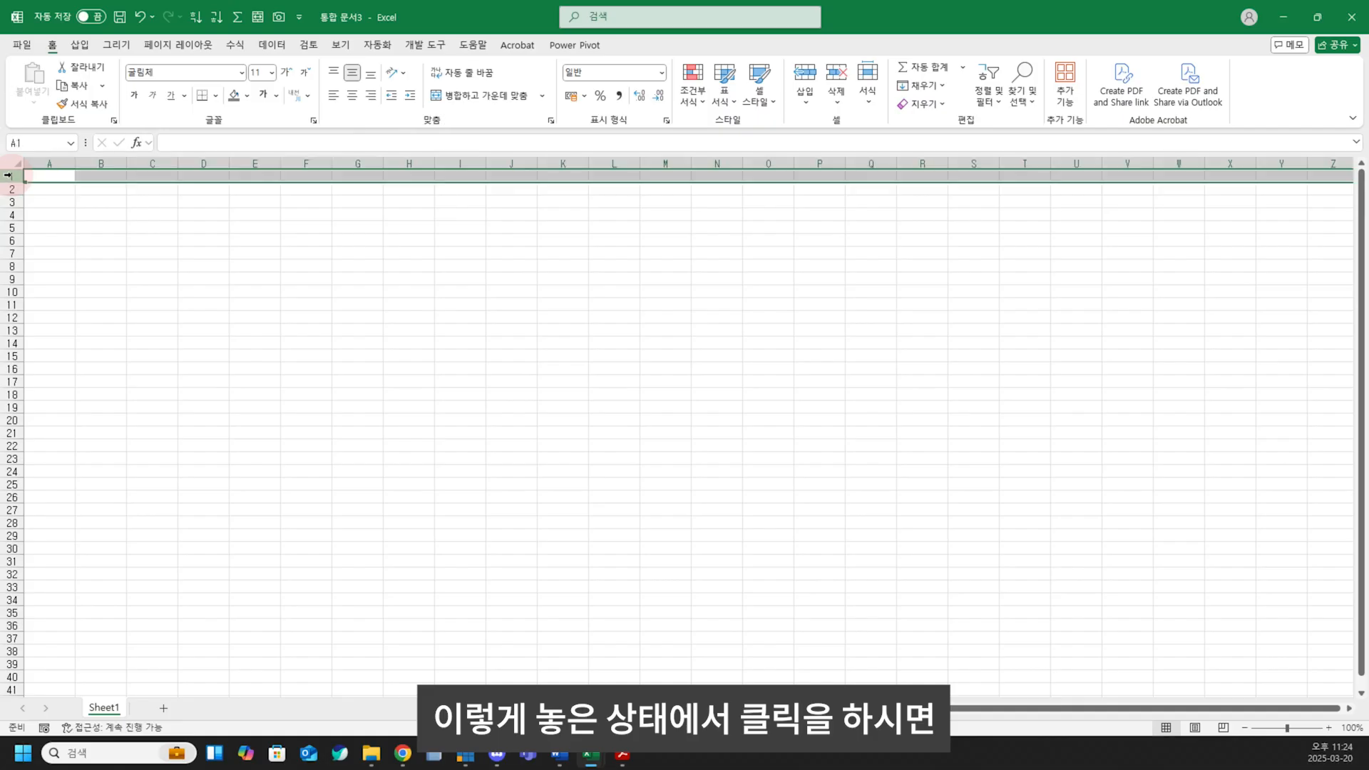
left_click(10, 189)
left_click(10, 201)
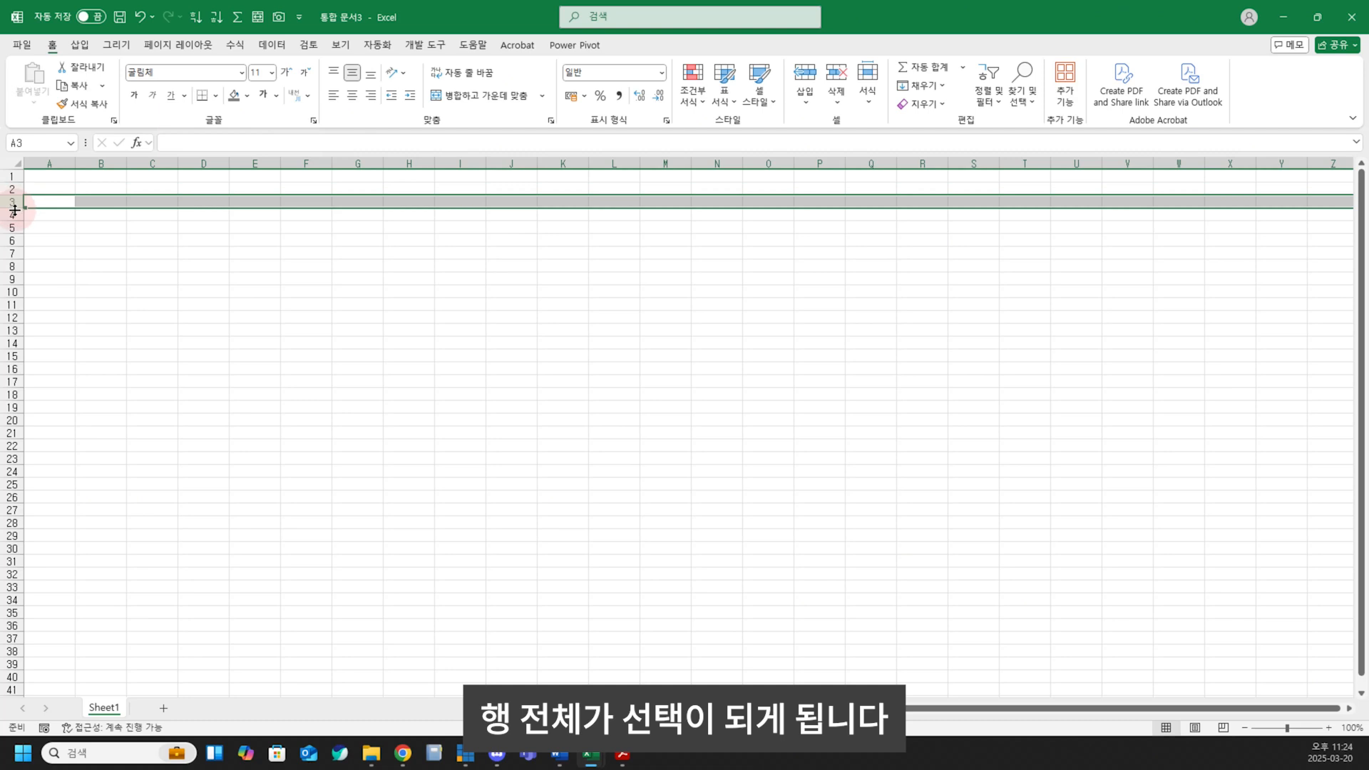
left_click(10, 215)
left_click(11, 176)
left_click(11, 189)
left_click(11, 202)
left_click(11, 214)
left_click(14, 227)
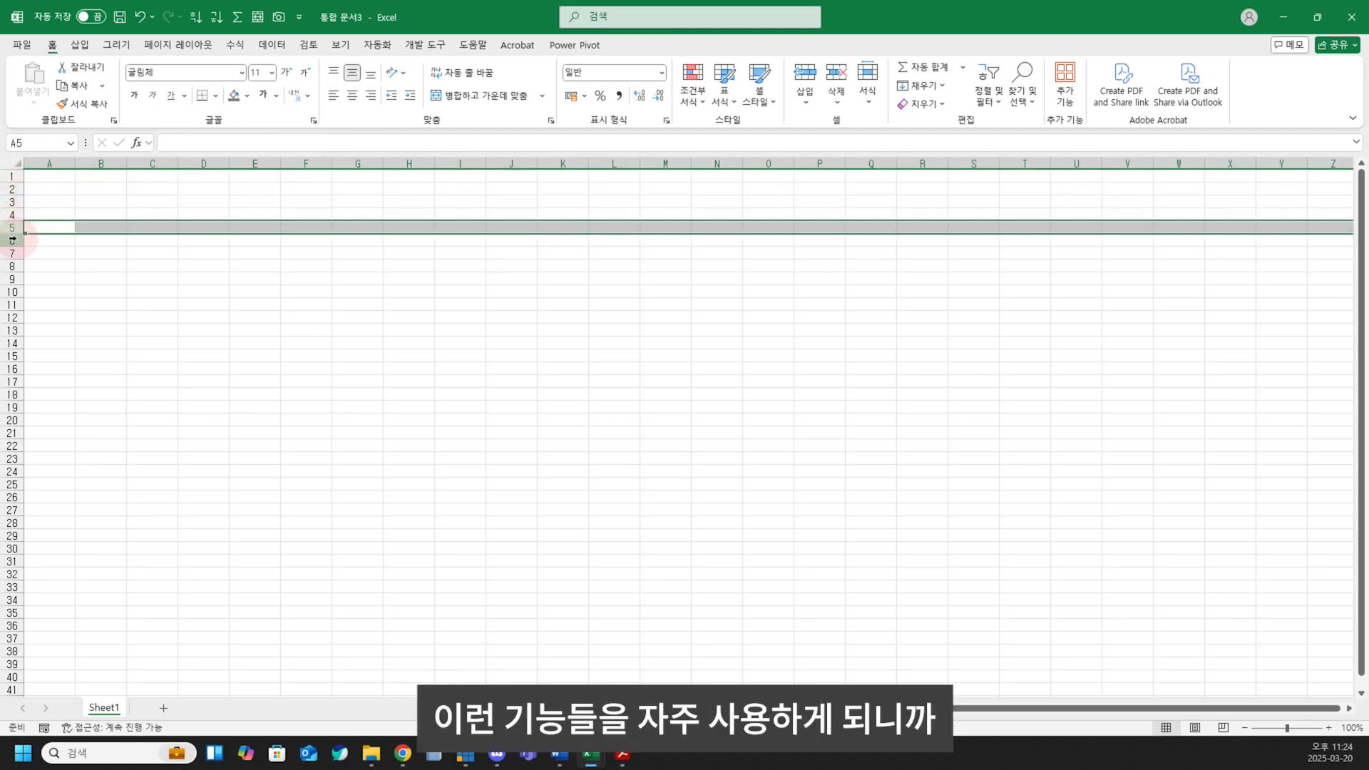
left_click(12, 241)
left_click(11, 253)
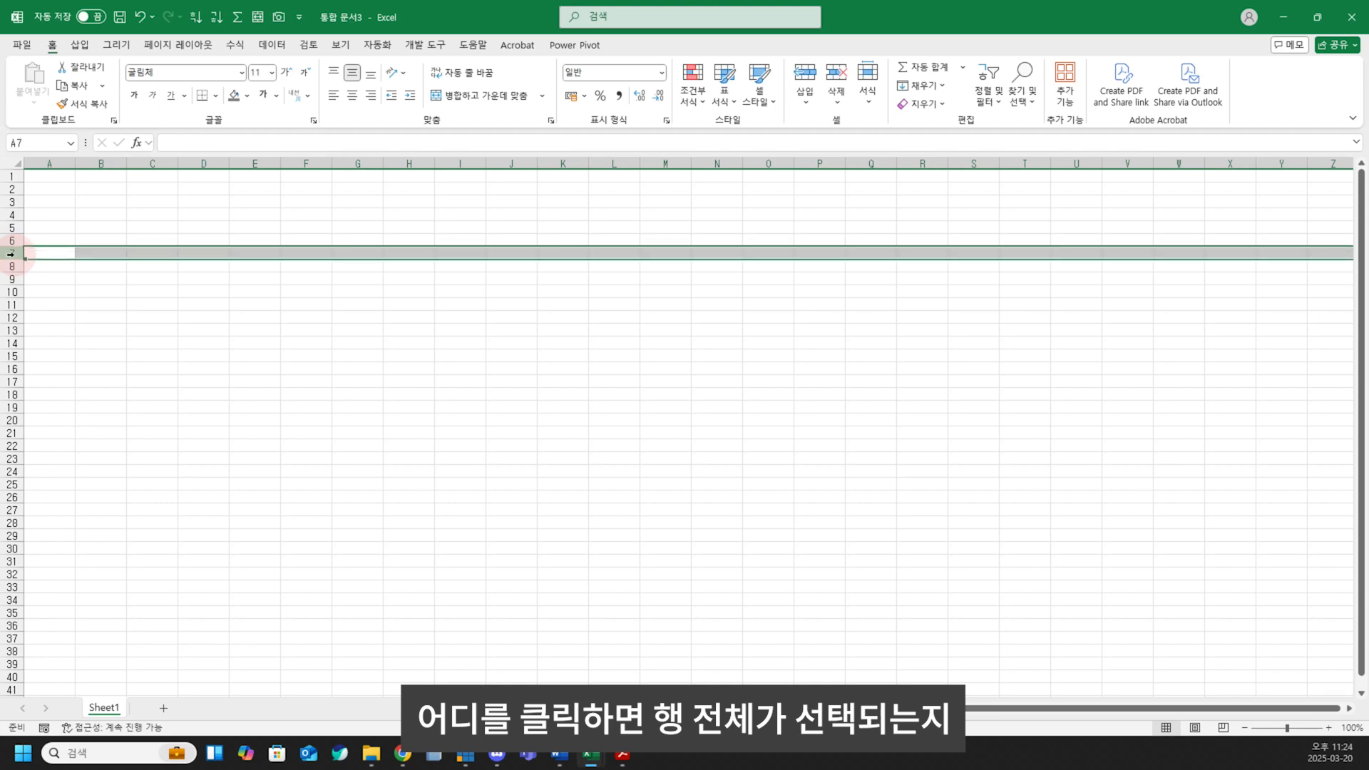
- Select the entire column C, and the single cells D6 and F7
left_click(132, 165)
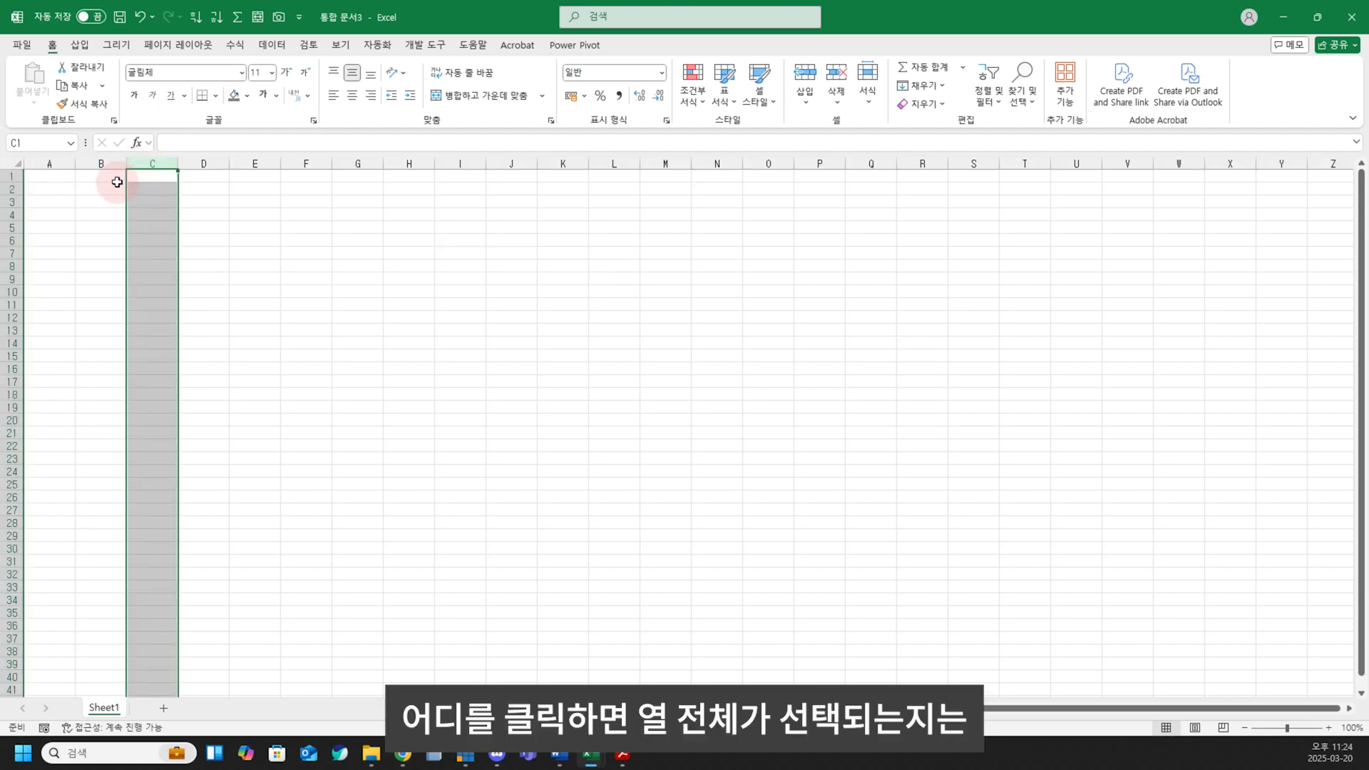
left_click(217, 238)
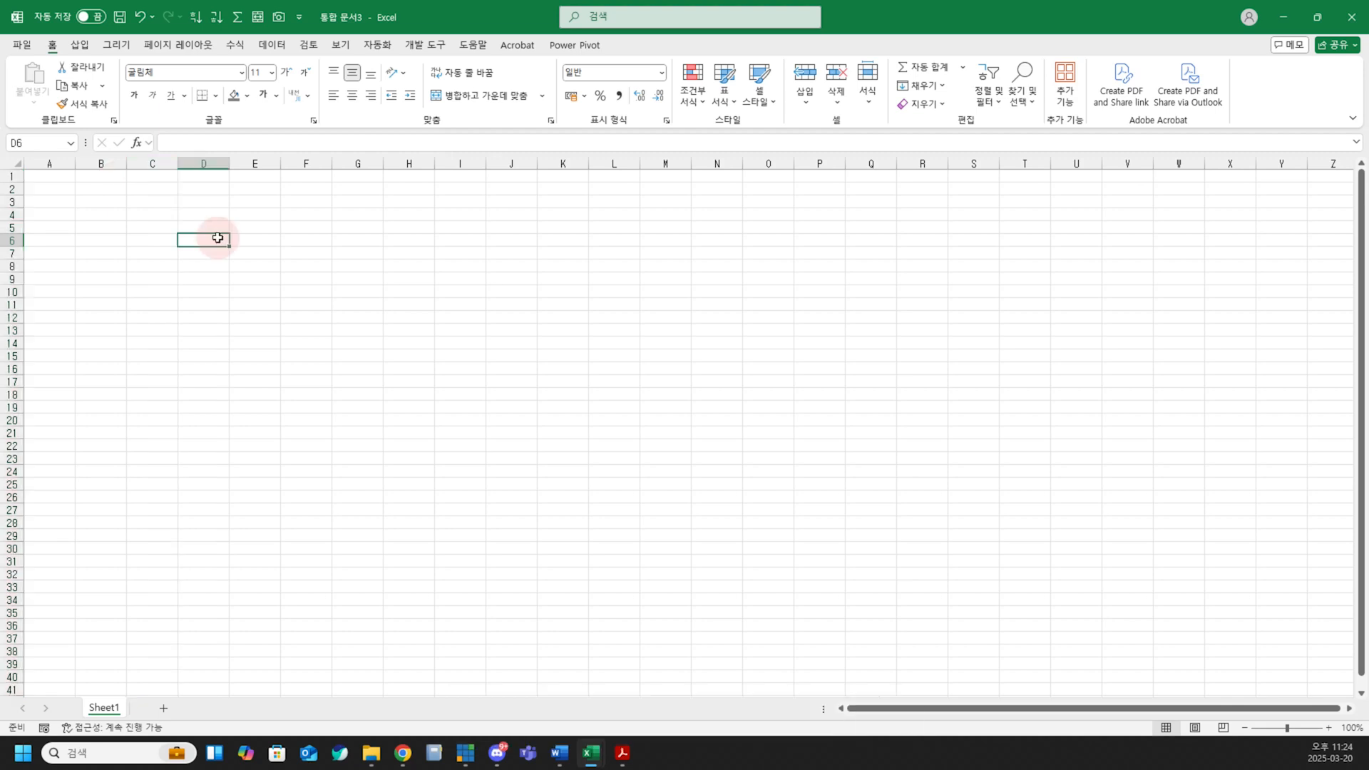
left_click(287, 252)
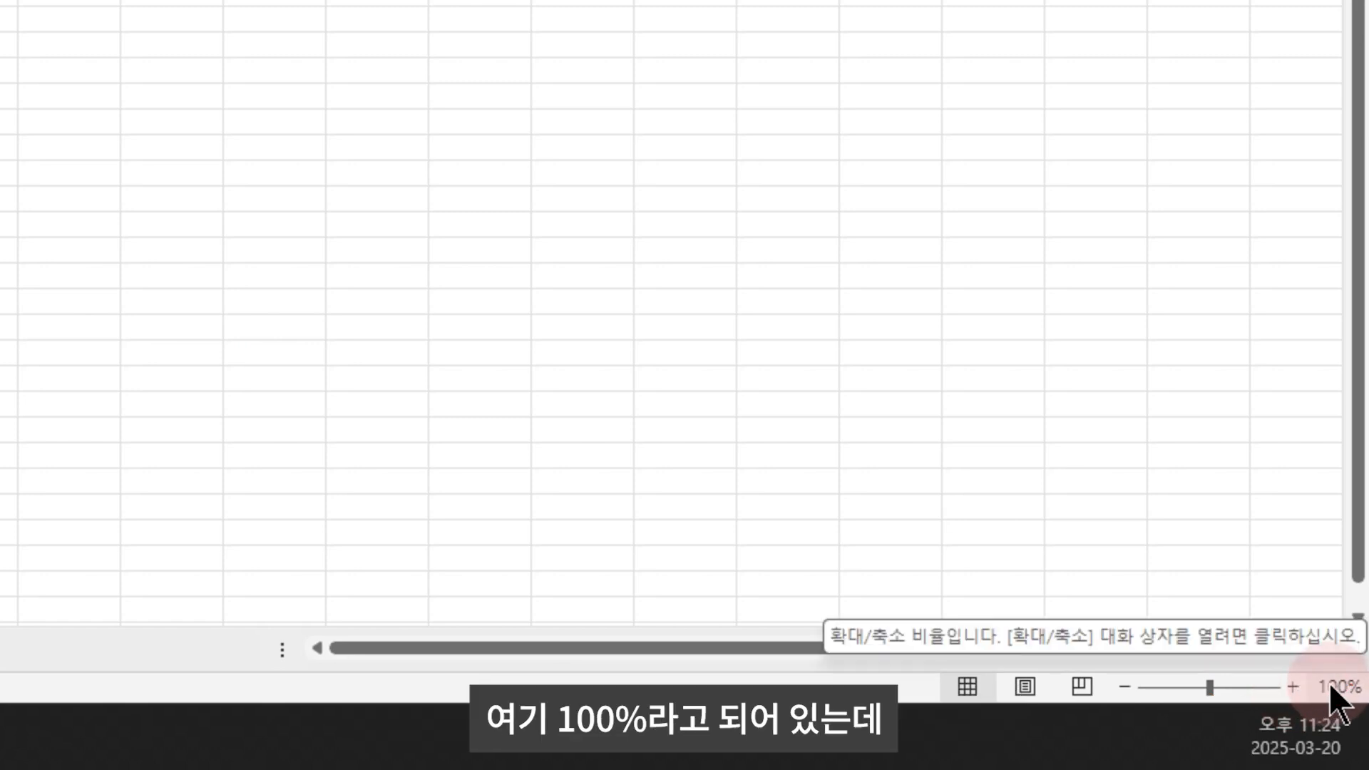
- Enlarge the worksheet view in 10% steps to a zoom level of 160%
left_click(1292, 686)
left_click(1292, 686)
left_click(1292, 686)
left_click(1292, 686)
left_click(1292, 686)
left_click(1292, 686)
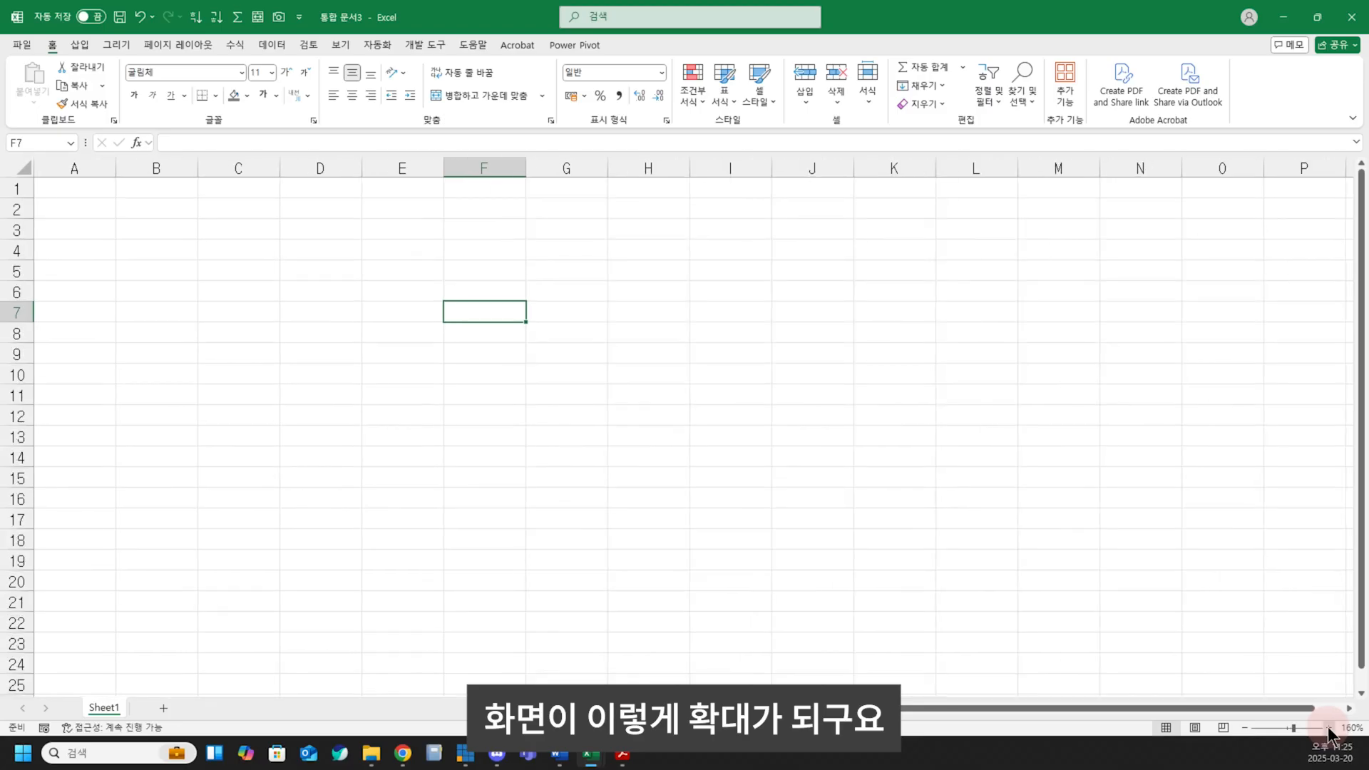
- Reduce the worksheet view in 10% steps to a zoom level of 110%
left_click(1247, 726)
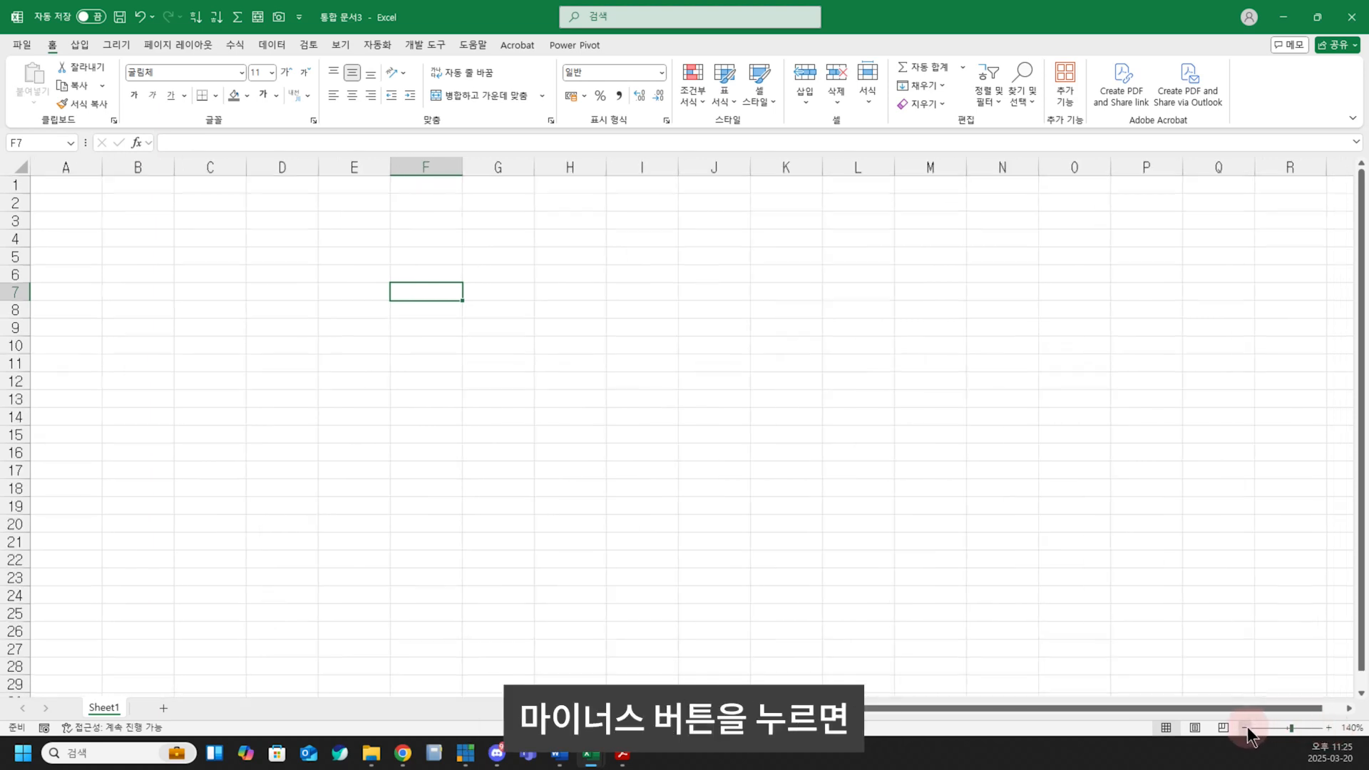
left_click(1247, 726)
left_click(1247, 726)
left_click(1247, 726)
left_click(1247, 726)
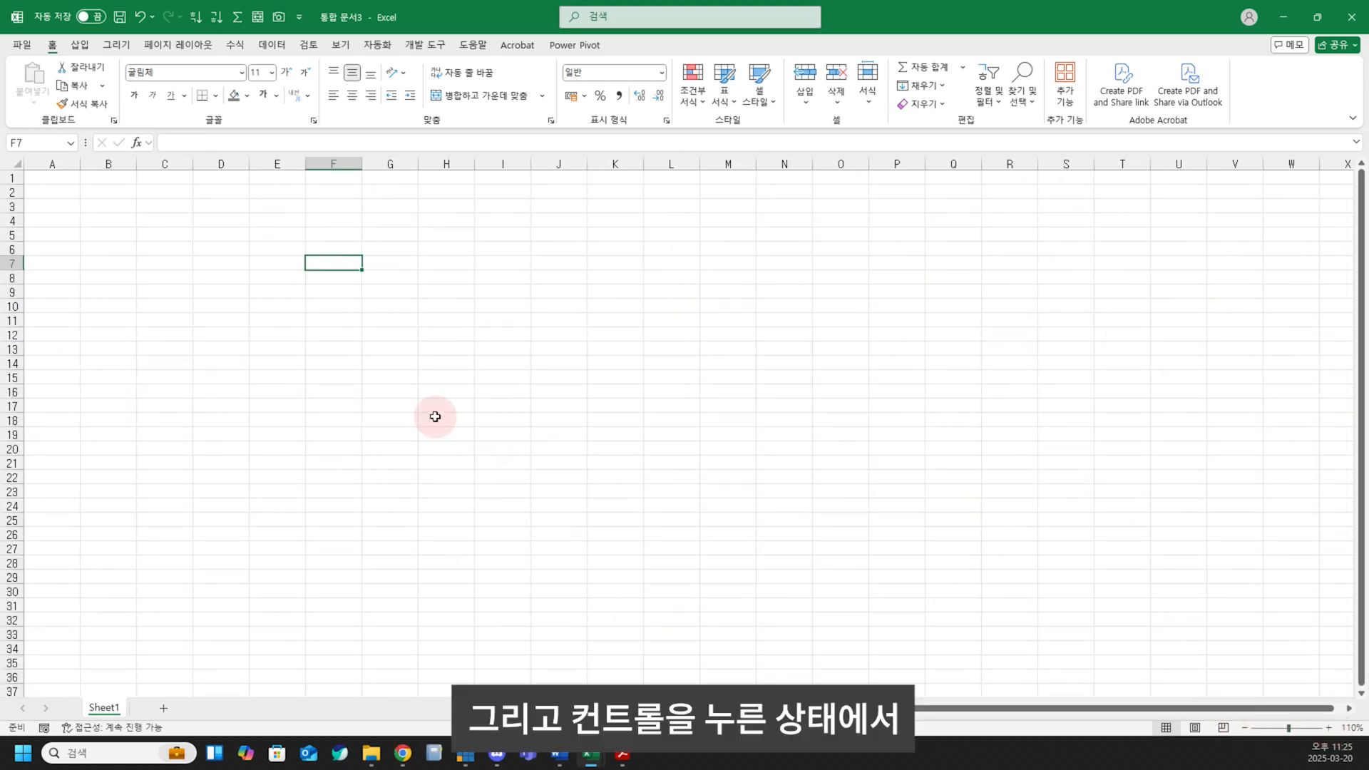
- Zoom the worksheet in to 190%, out to 115%, and in again to 175%
scroll(398, 420, "up", 8)
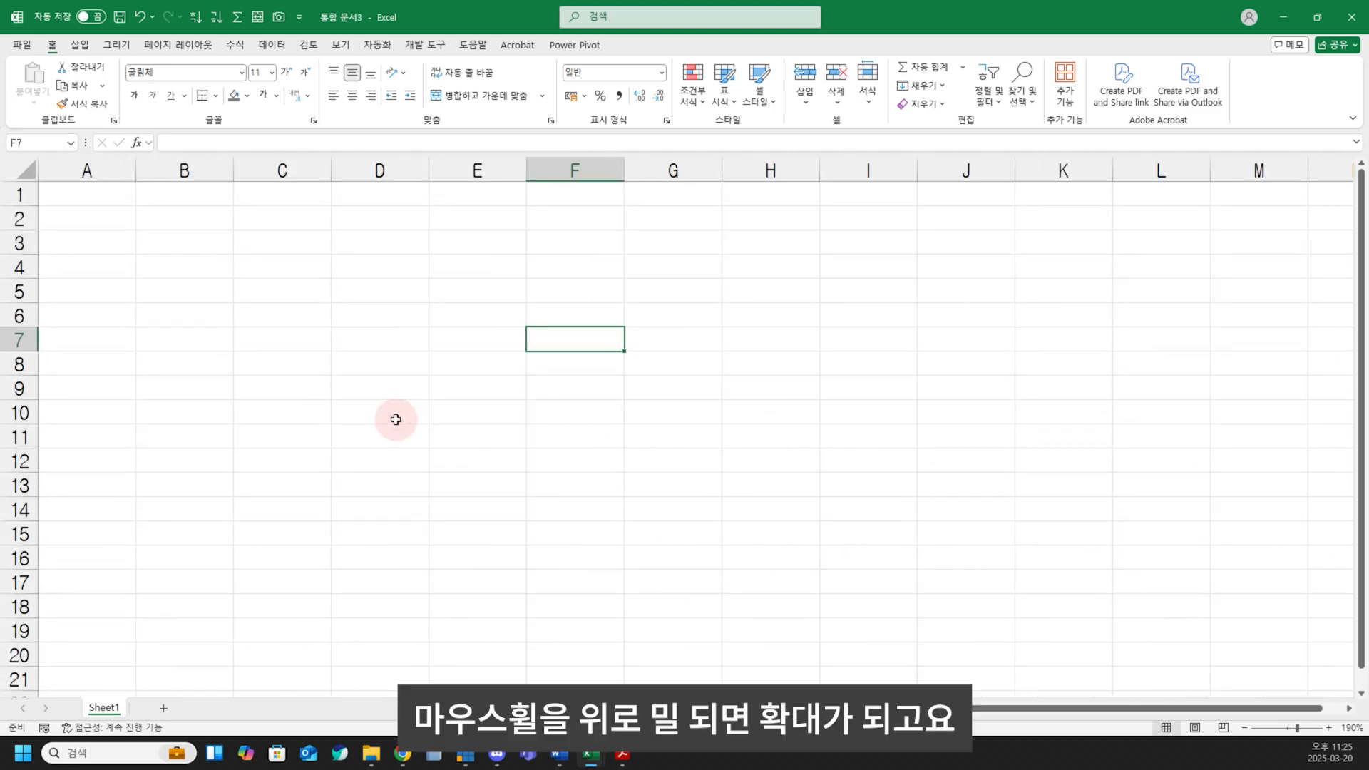
scroll(396, 419, "down", 7)
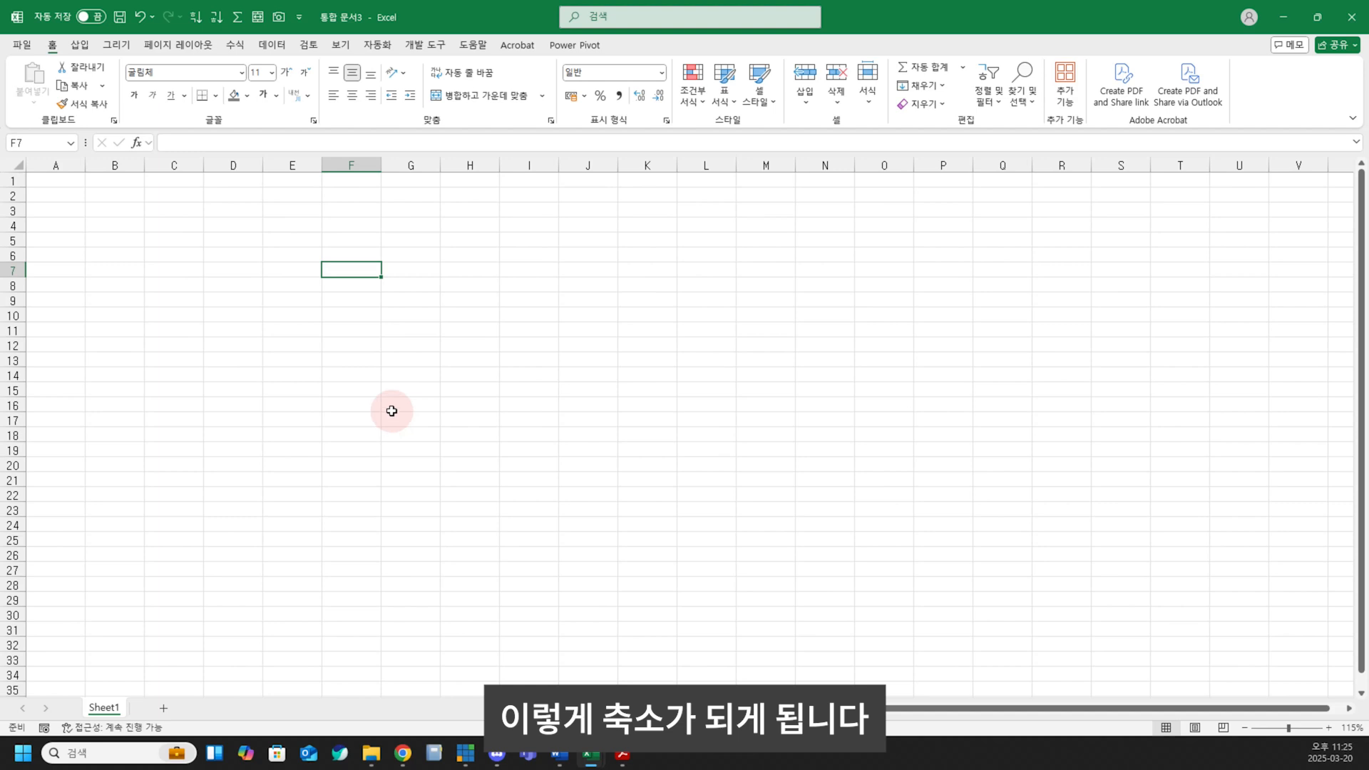
scroll(391, 411, "up", 6)
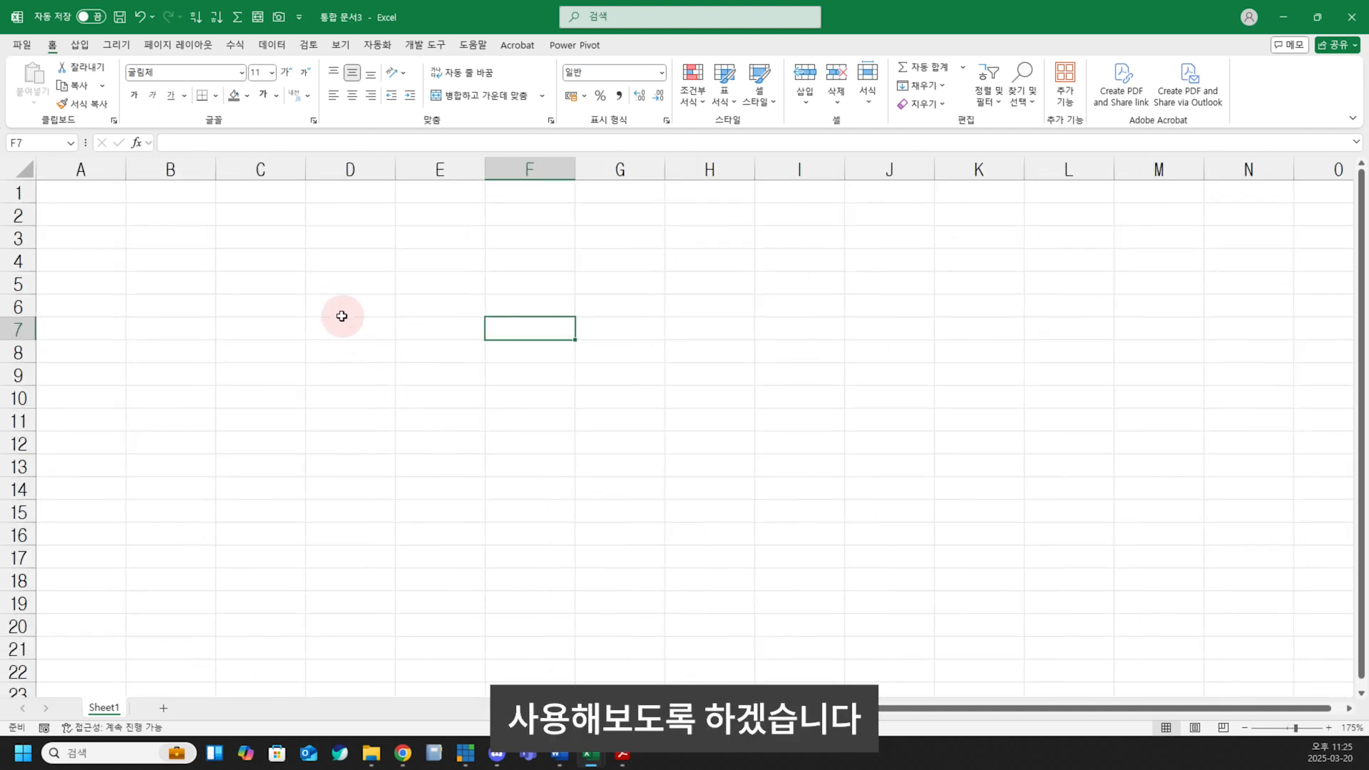
- Enter the text 이름 in cell D6 and reselect that cell
left_click(385, 303)
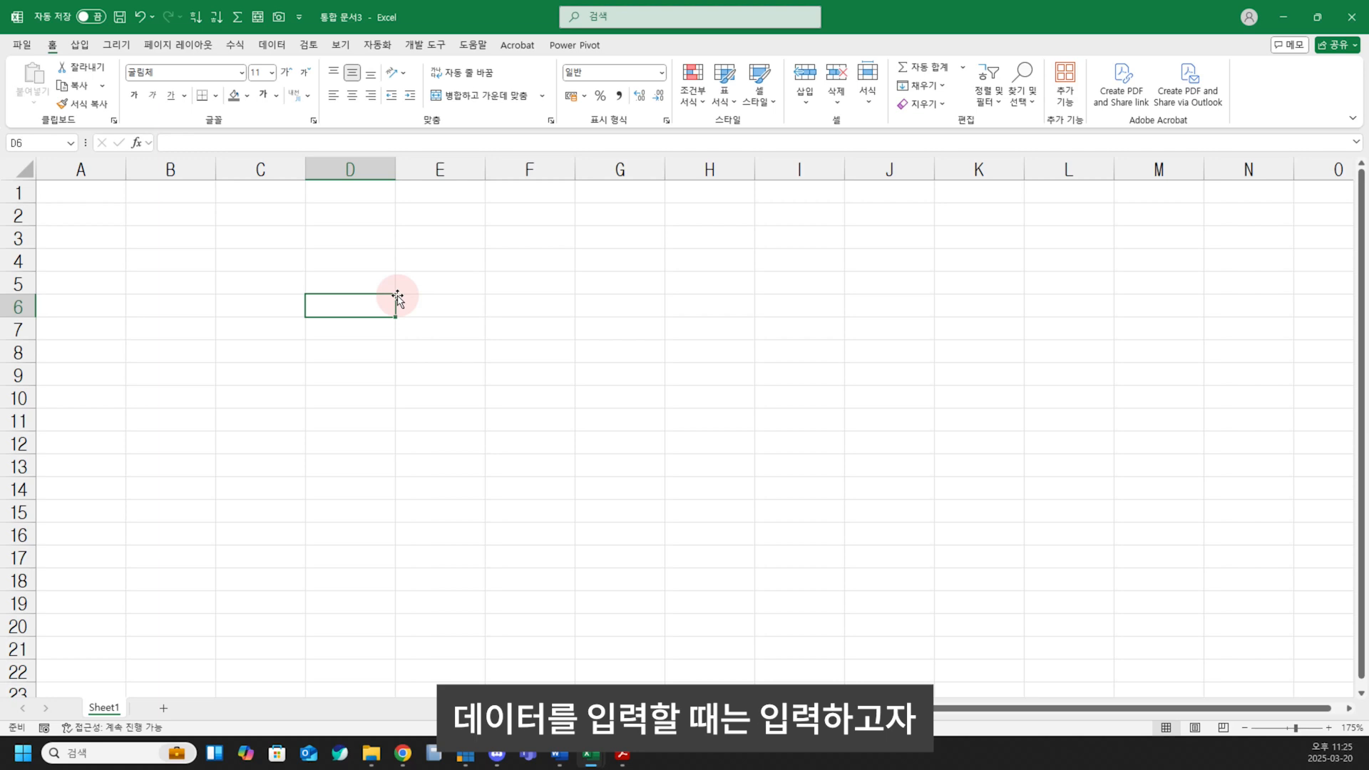
type("이름")
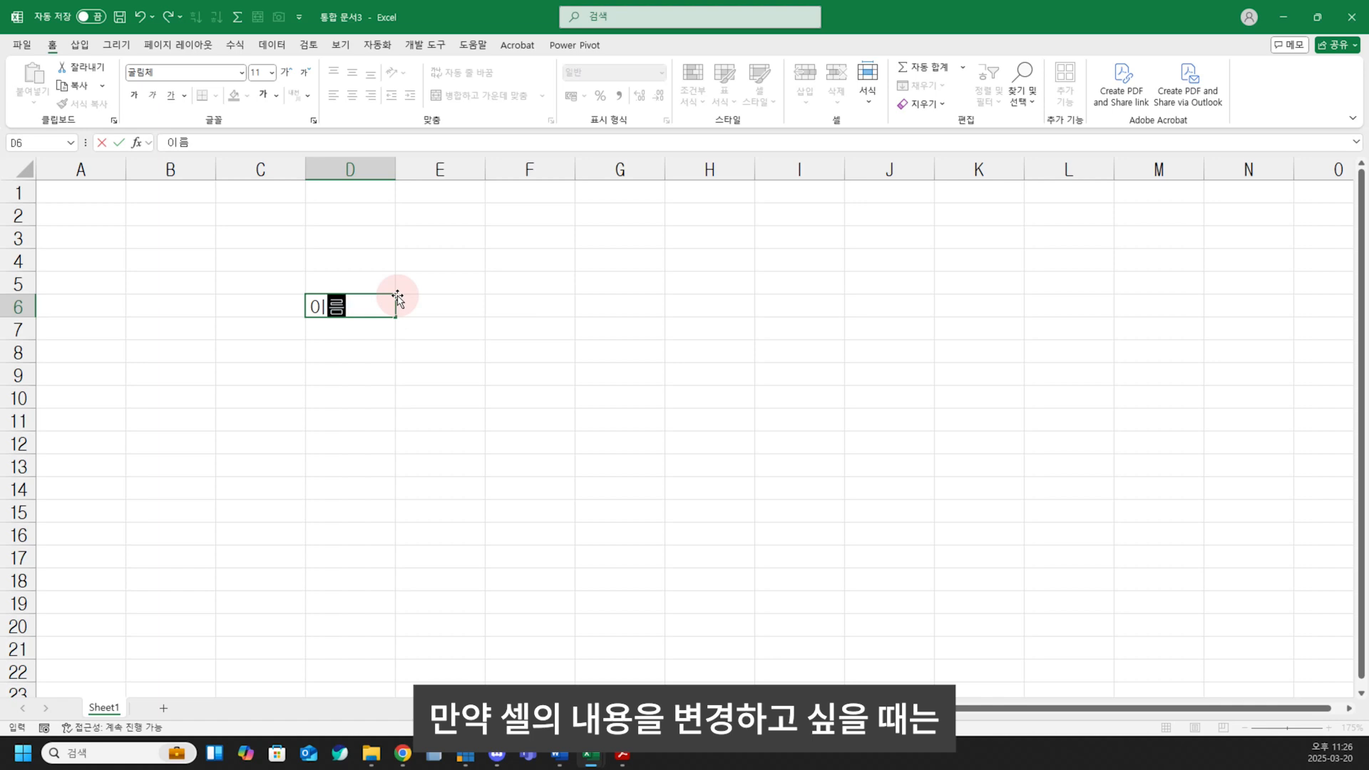
key("Return")
key("Up")
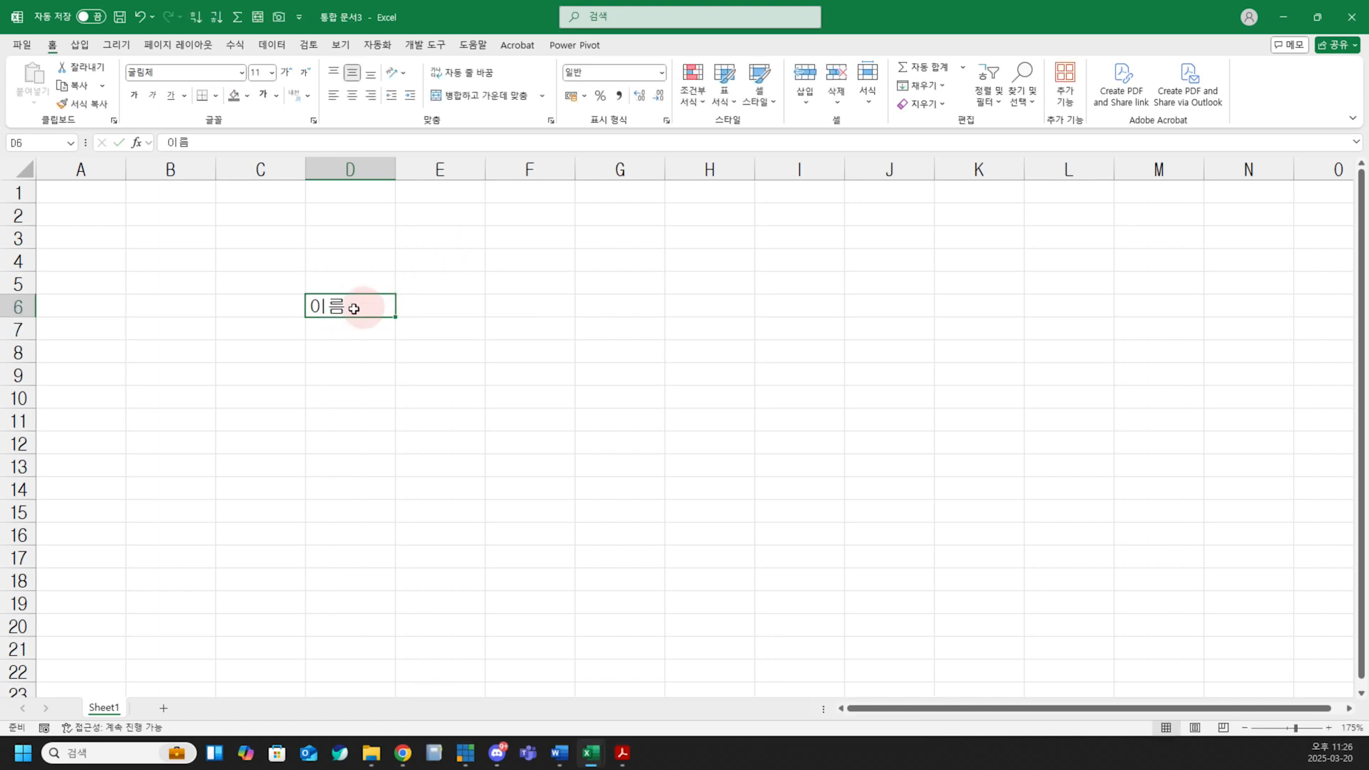
- Try inserting 야름 between the two characters of 이름 in cell D6, and discard the edit
double_click(324, 306)
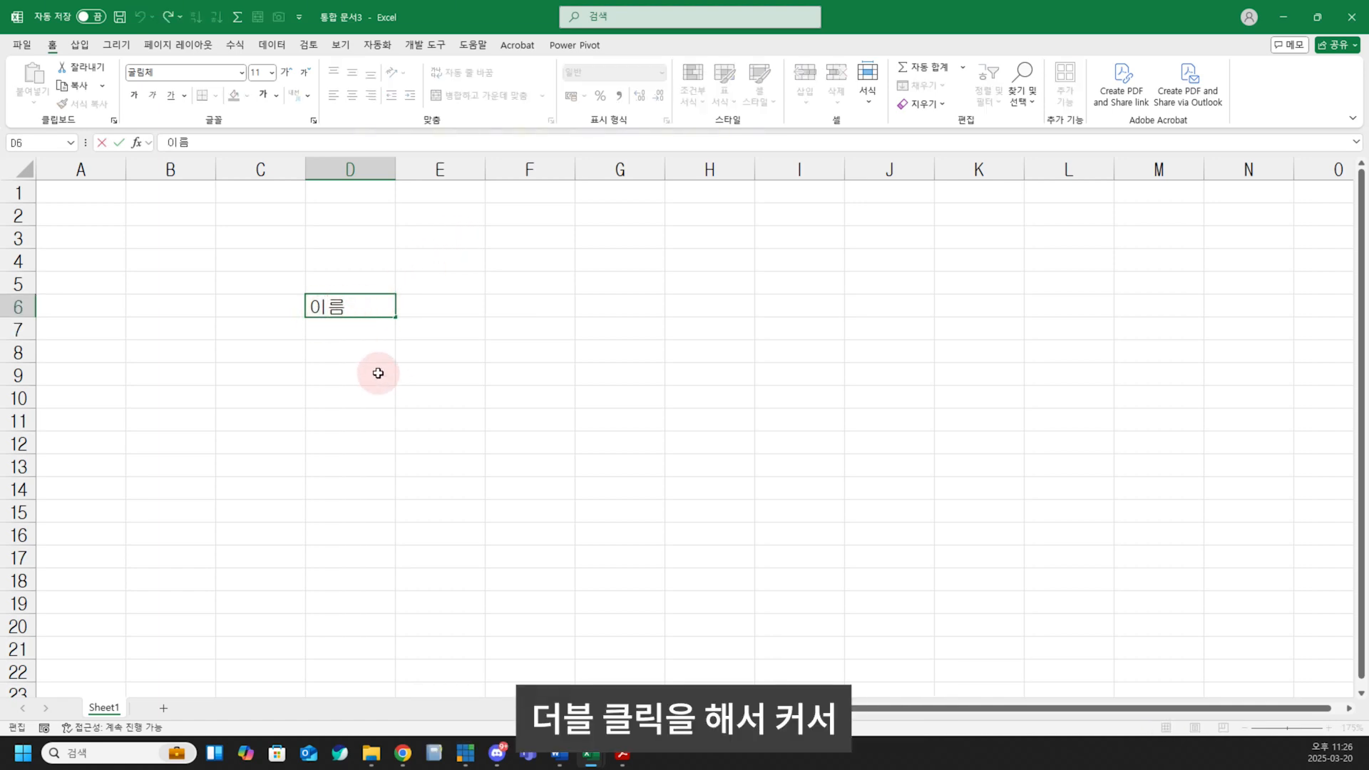
key("Left")
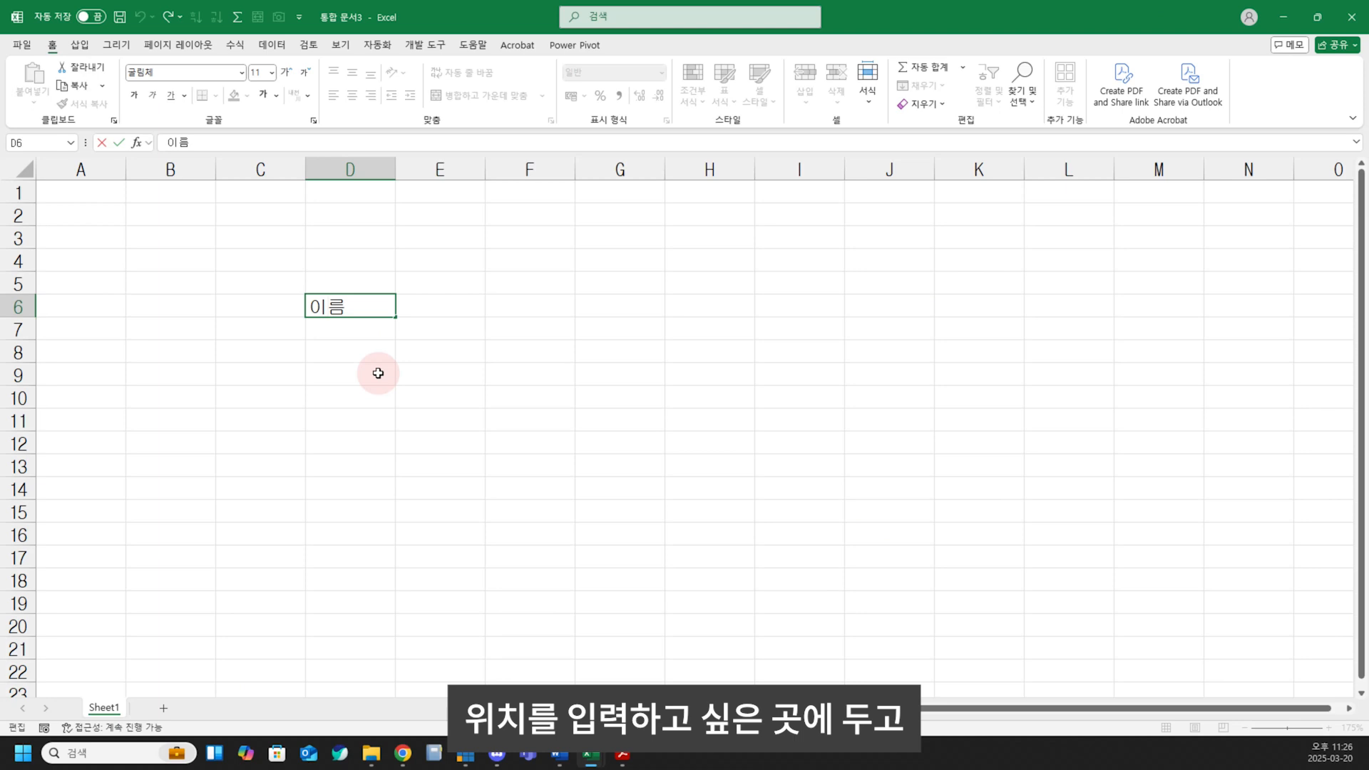
key("Left")
type("야름")
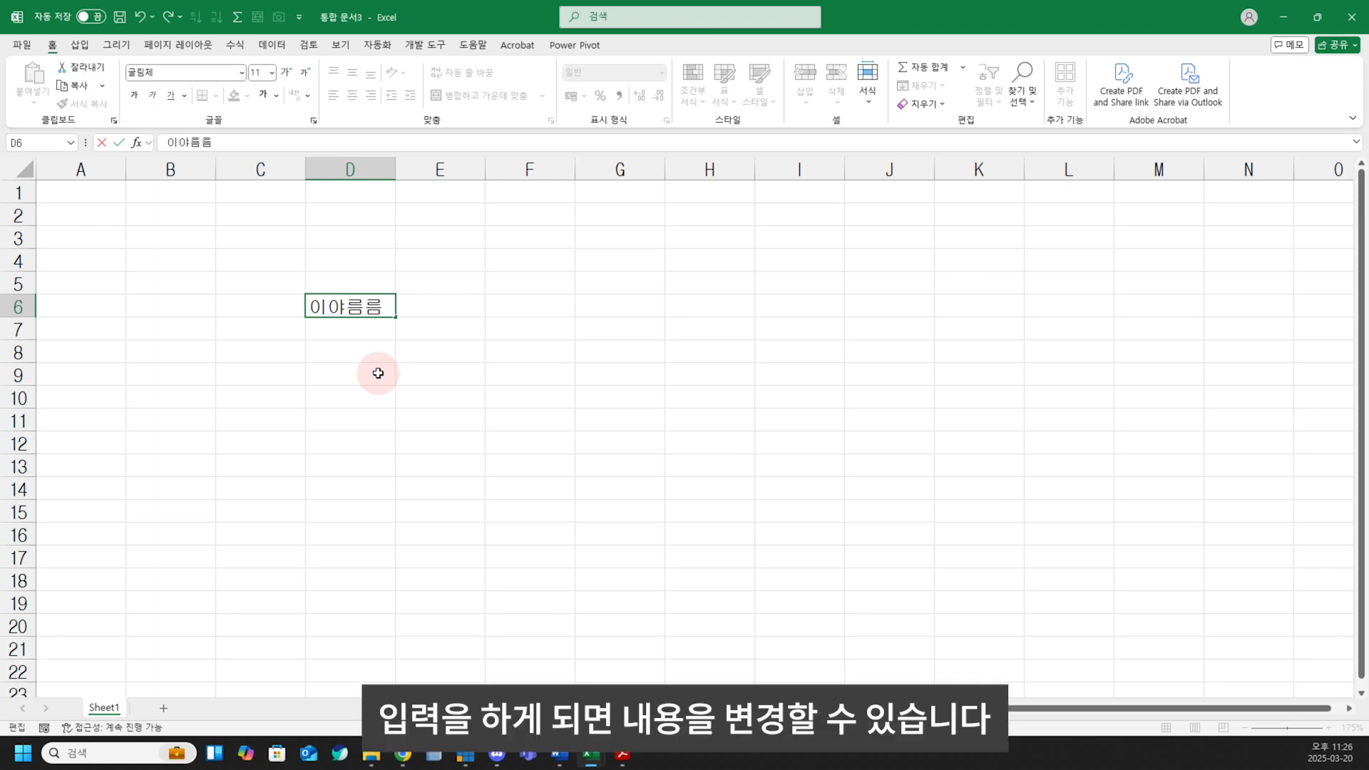
key("Escape")
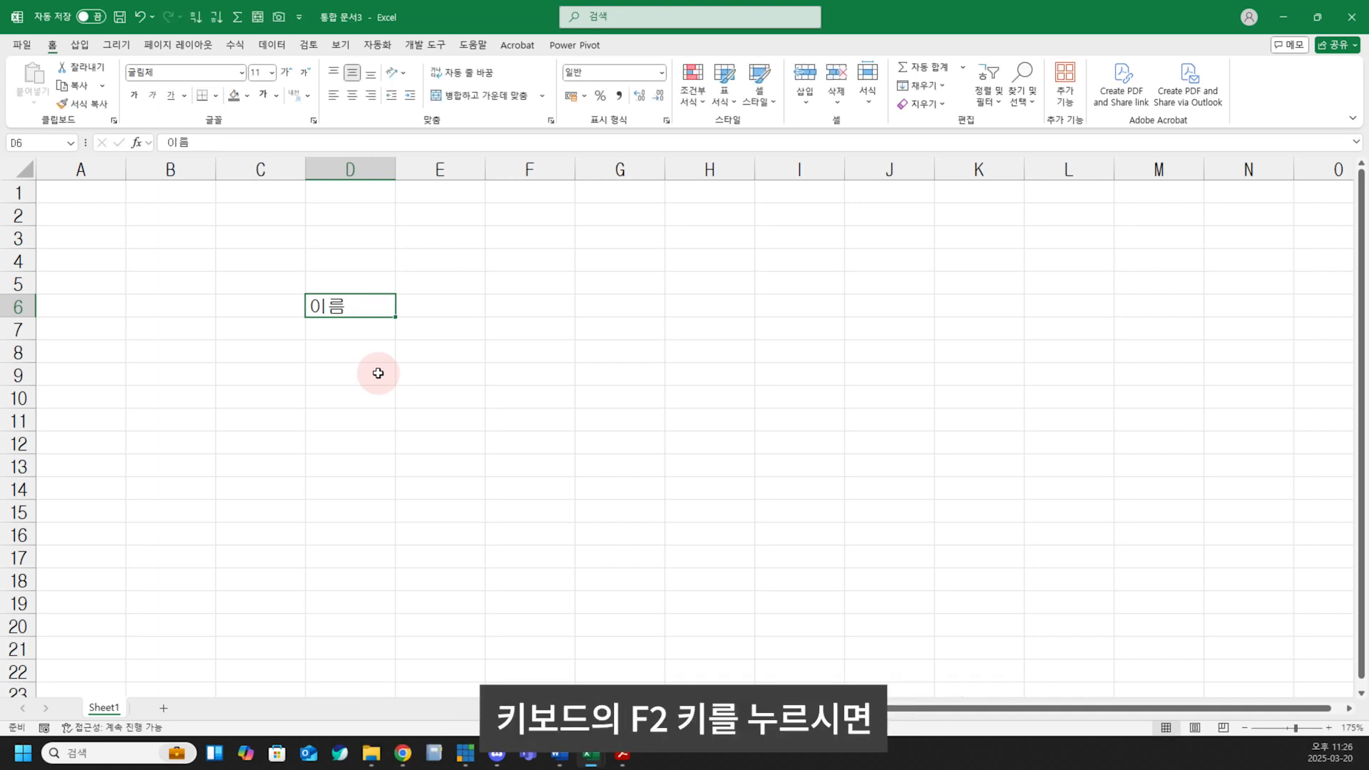
- Edit the text in cell D6 by inserting 글씨 between 이 and 름, and confirm the entry
key("F2")
key("Left")
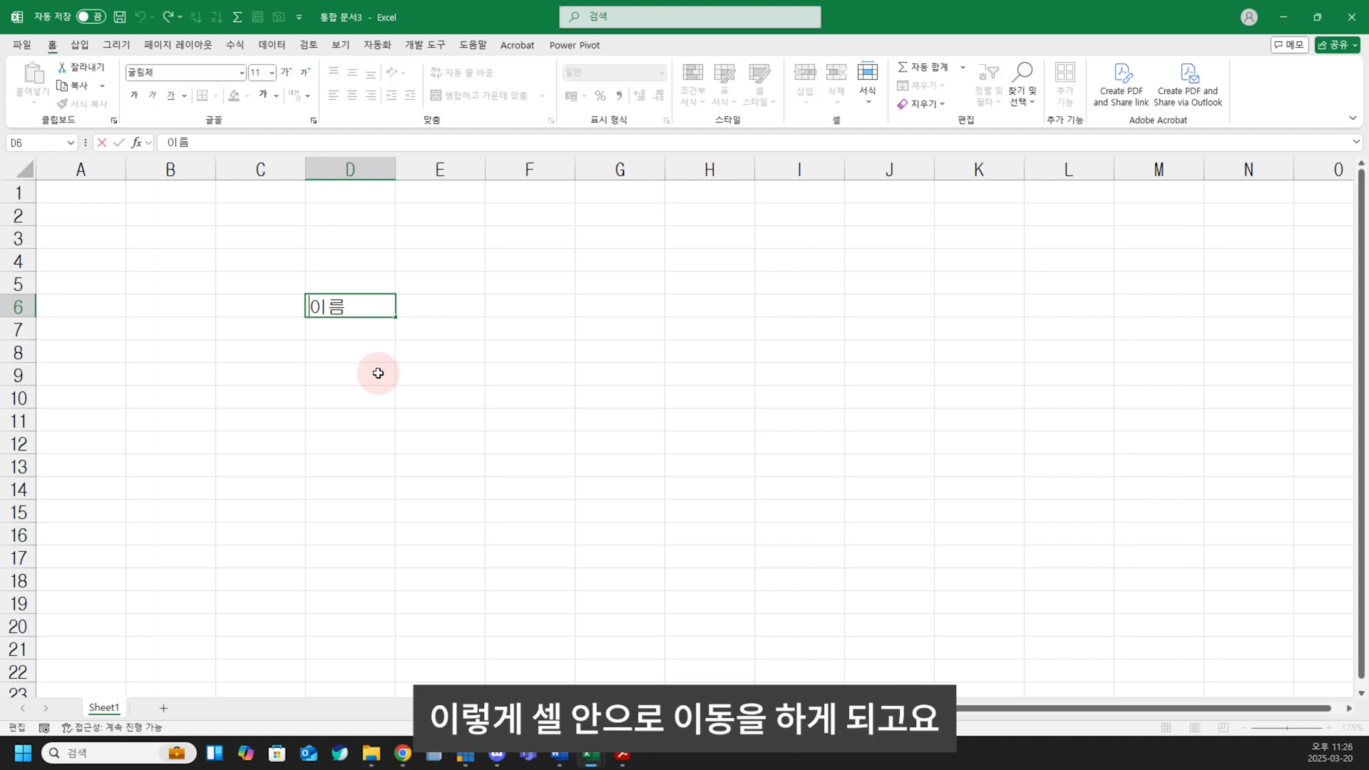
key("Right")
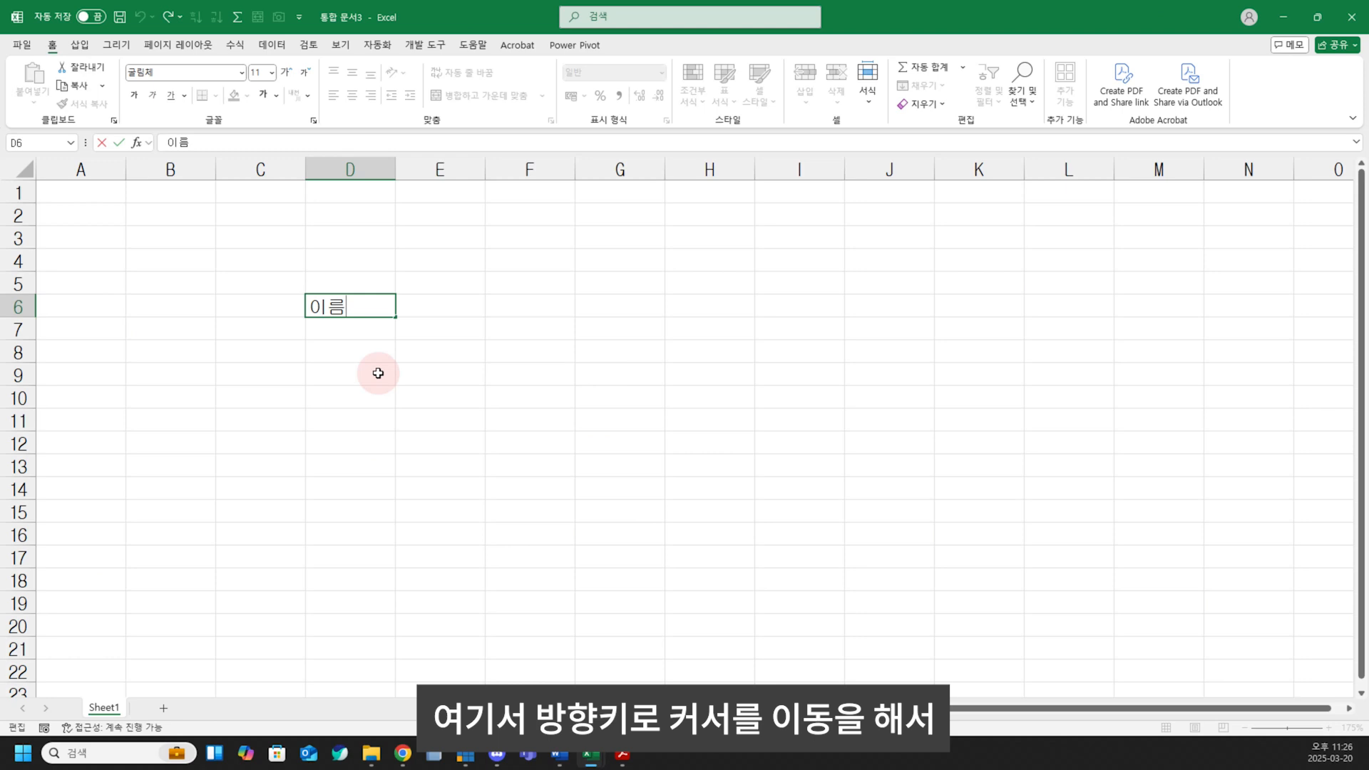
key("Left")
key("Left")
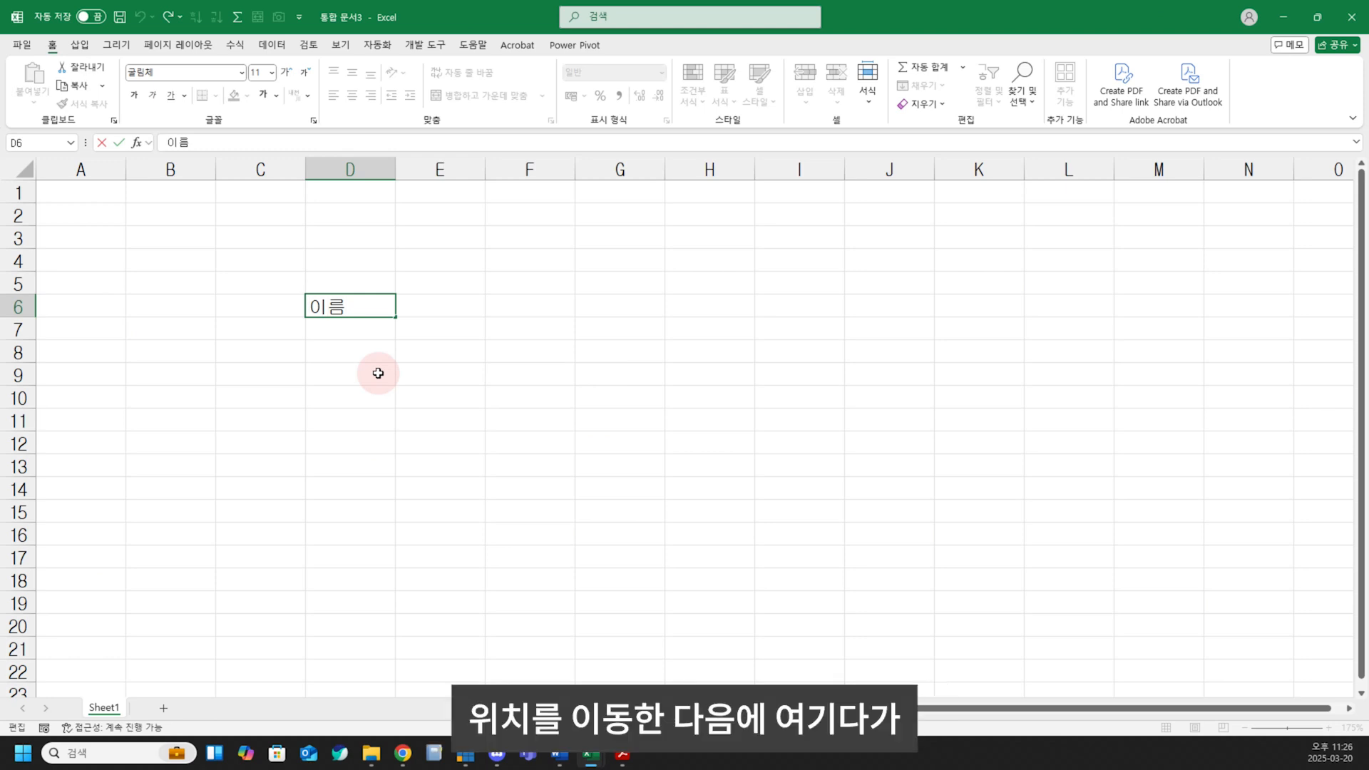
key("Right")
type("글")
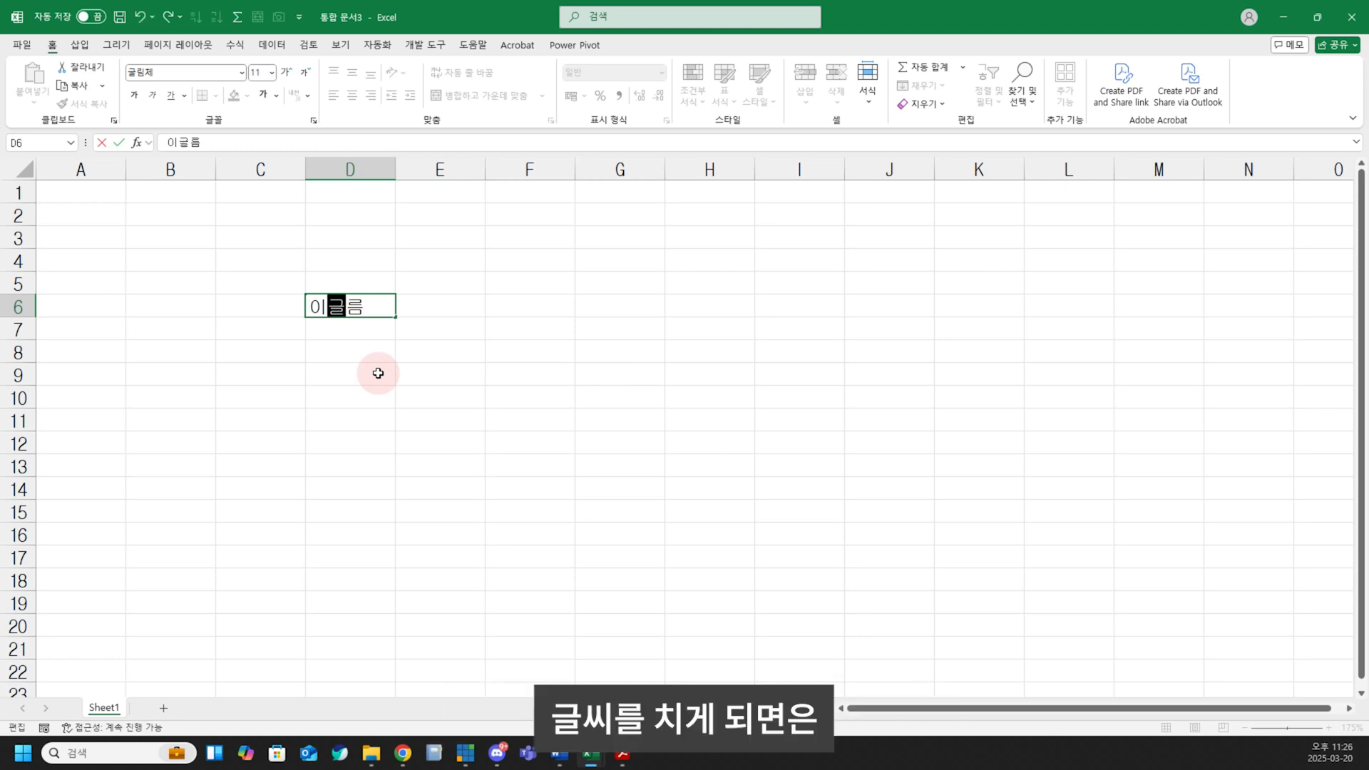
type("씨")
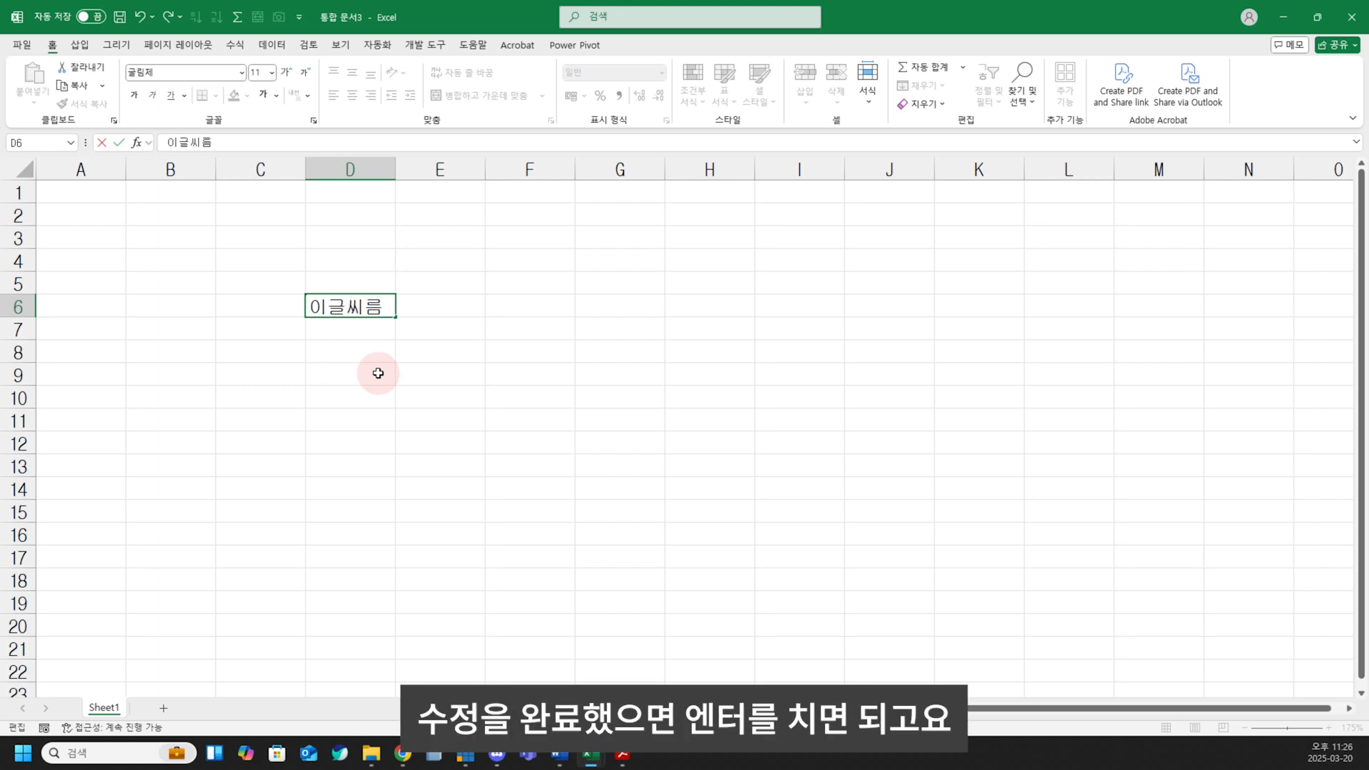
key("Return")
- Clear cell D6 and enter the headings 성명, 소속 and 기본급 in cells D6 to F6
key("Up")
key("Delete")
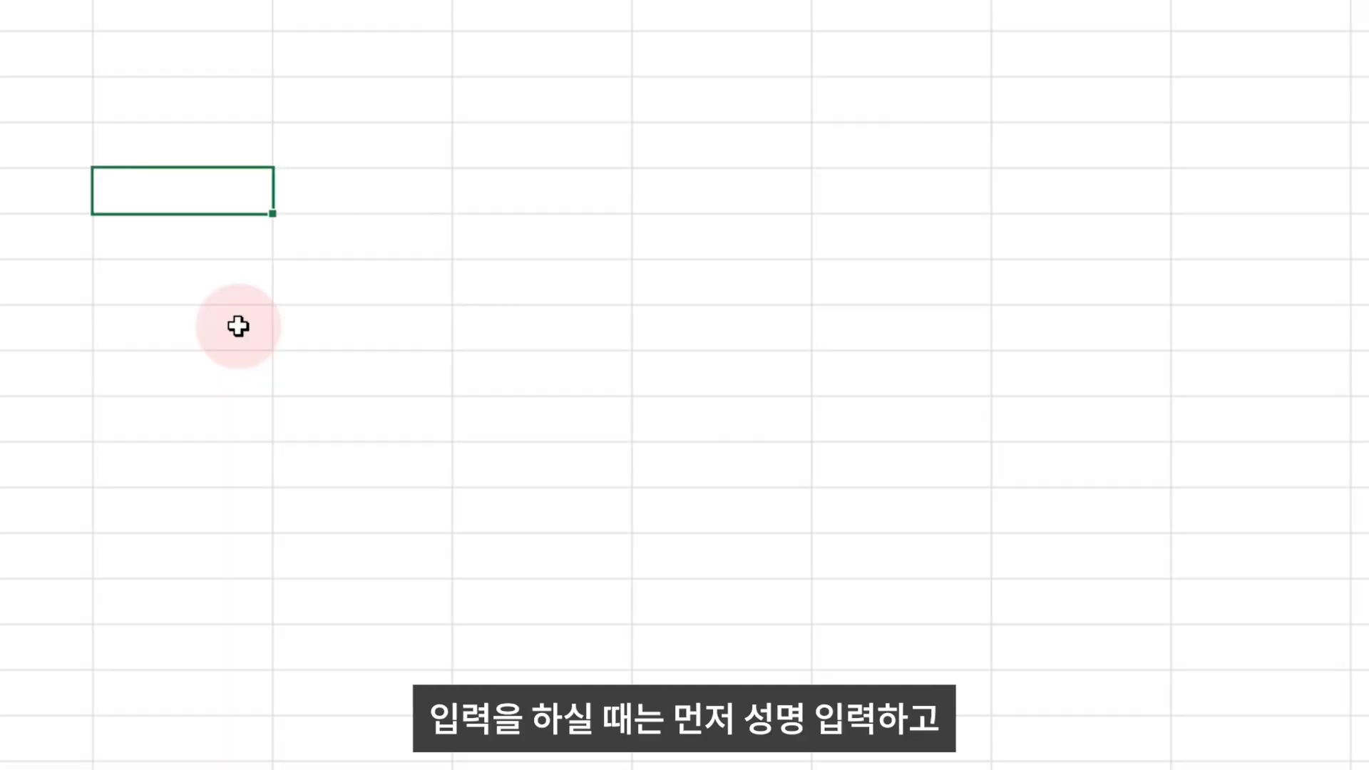
type("성명")
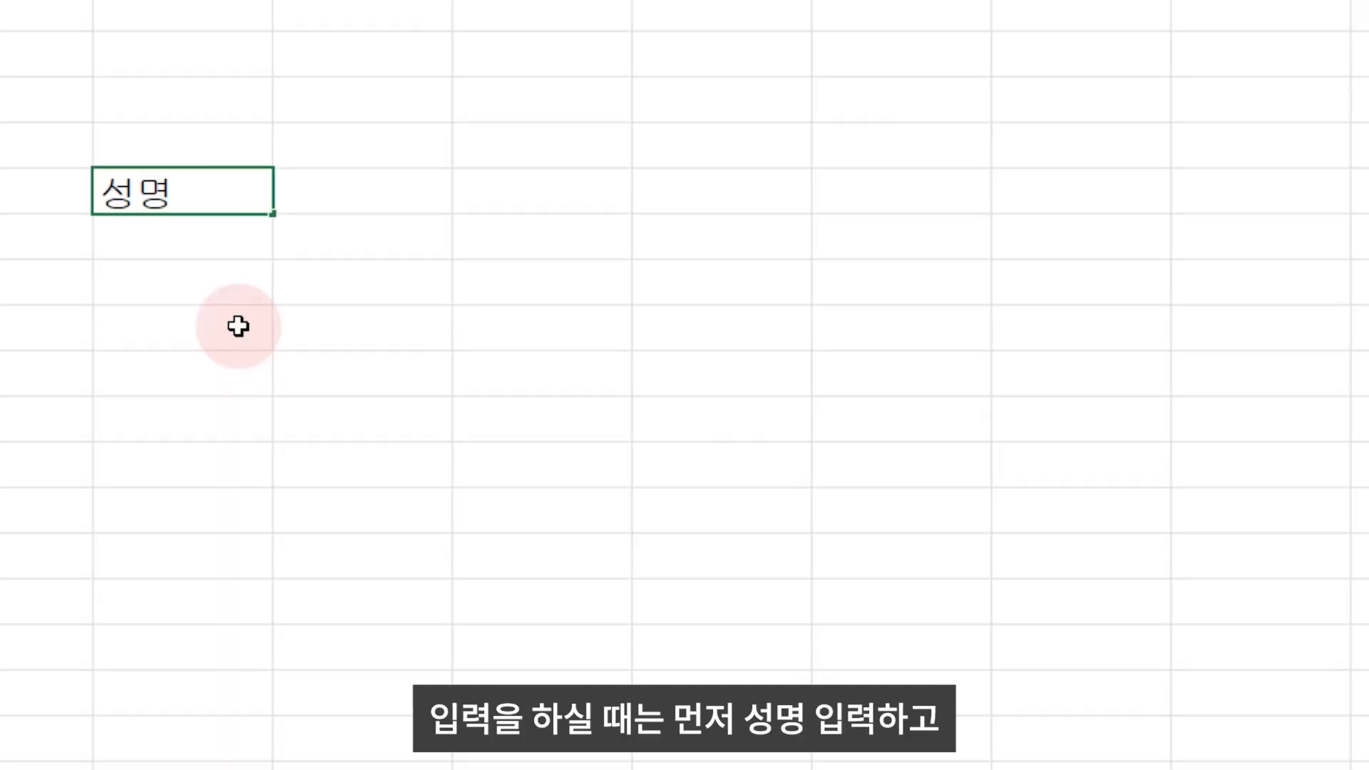
key("Tab")
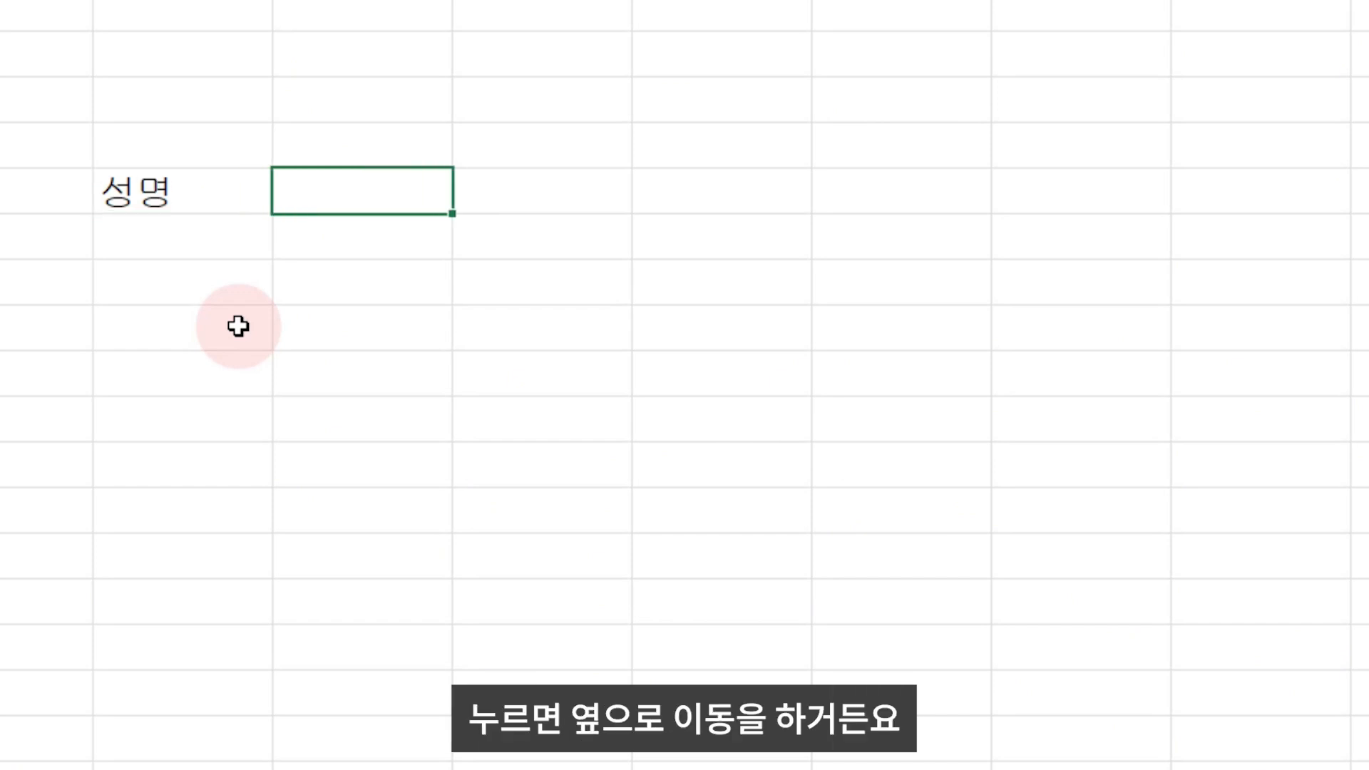
type("소속")
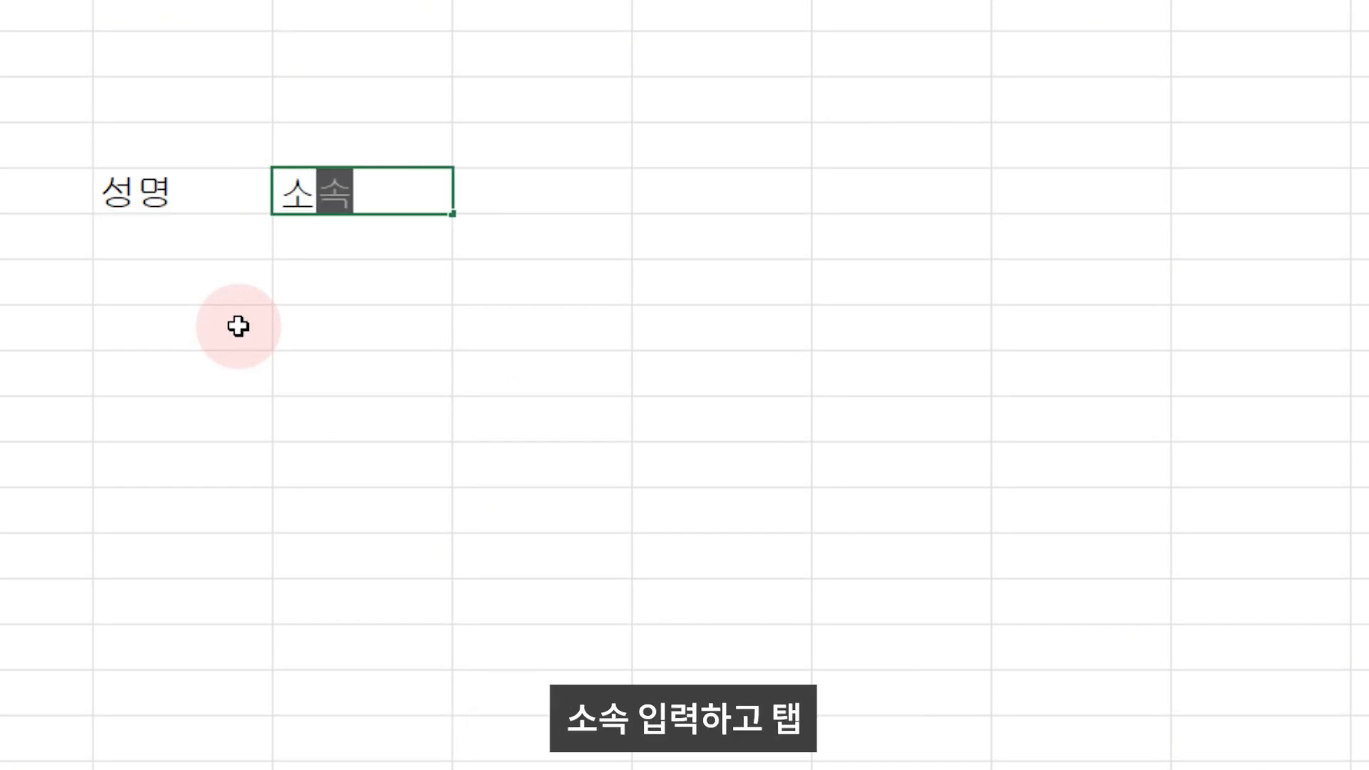
key("Tab")
type("기본급")
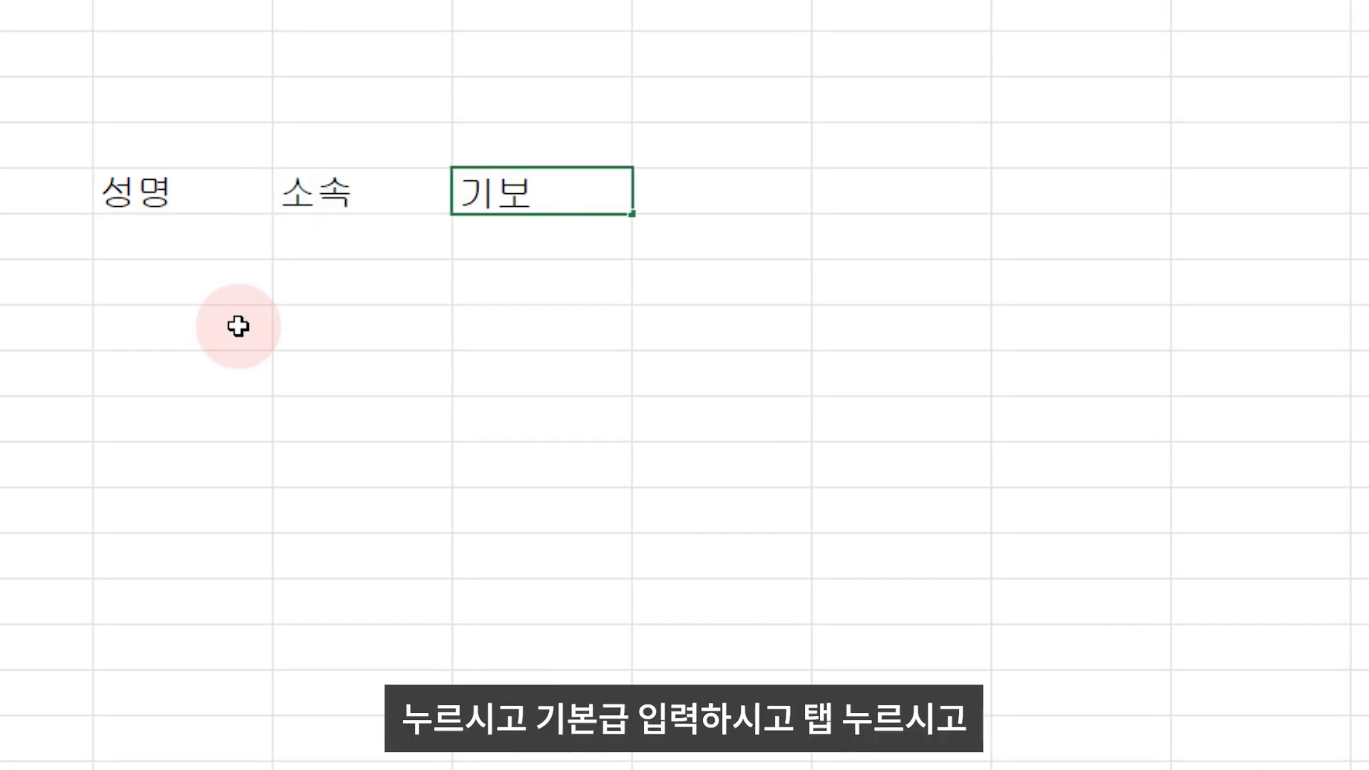
key("Tab")
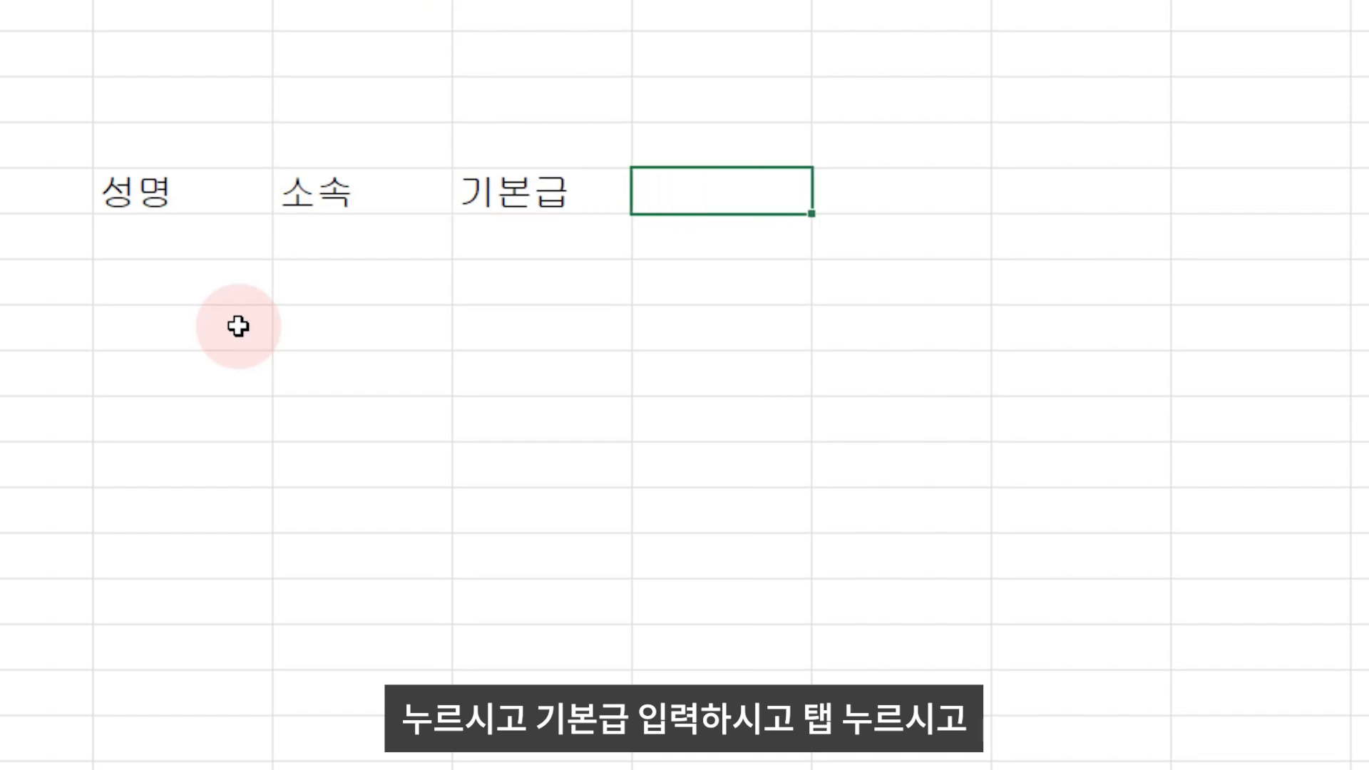
- Continue the heading row with 연장휴일수당, 식대 and 합계 in cells G6 to I6
type("연장휴잀")
type("수당")
key("Tab")
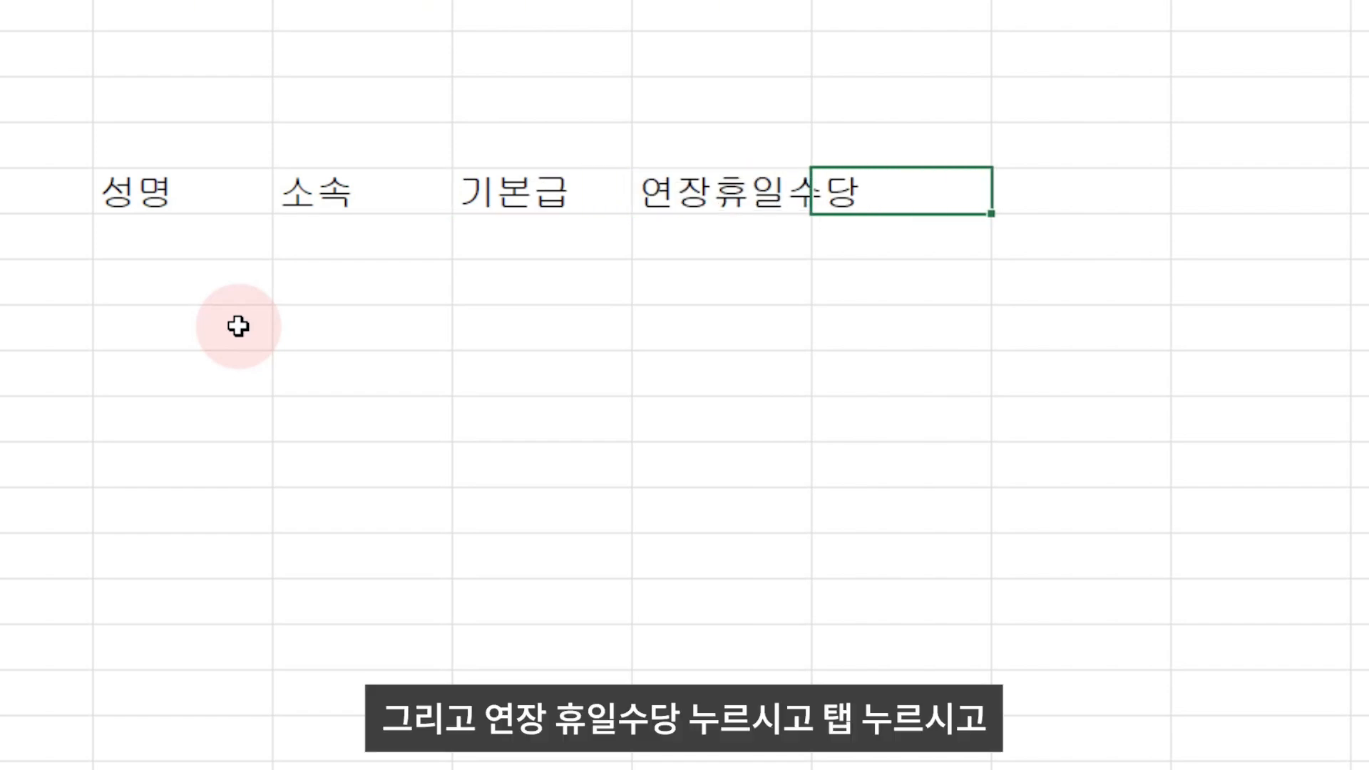
type("식대")
key("Tab")
type("합계")
key("Return")
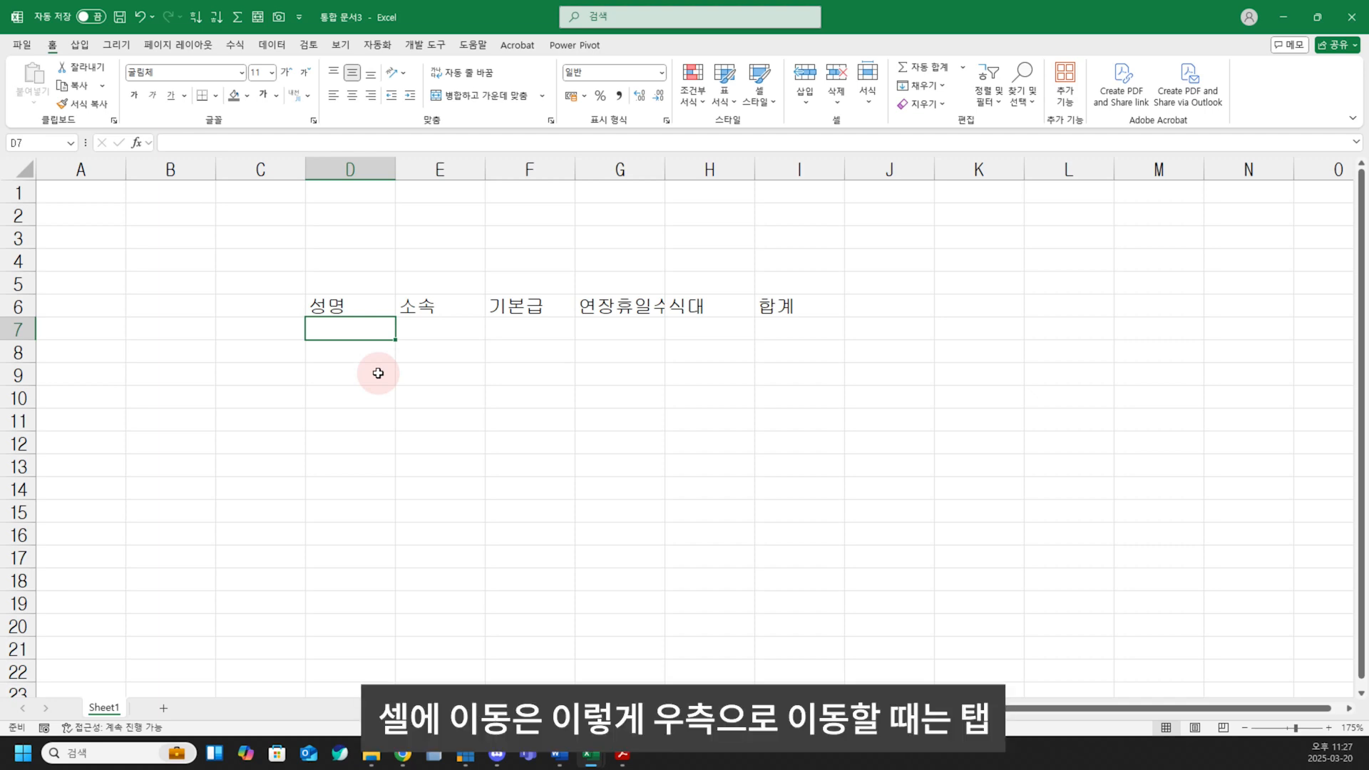
- Move the active cell along row 7 from D7 to H7 and back to D7
key("Tab")
key("Tab")
key("Tab")
key("Tab")
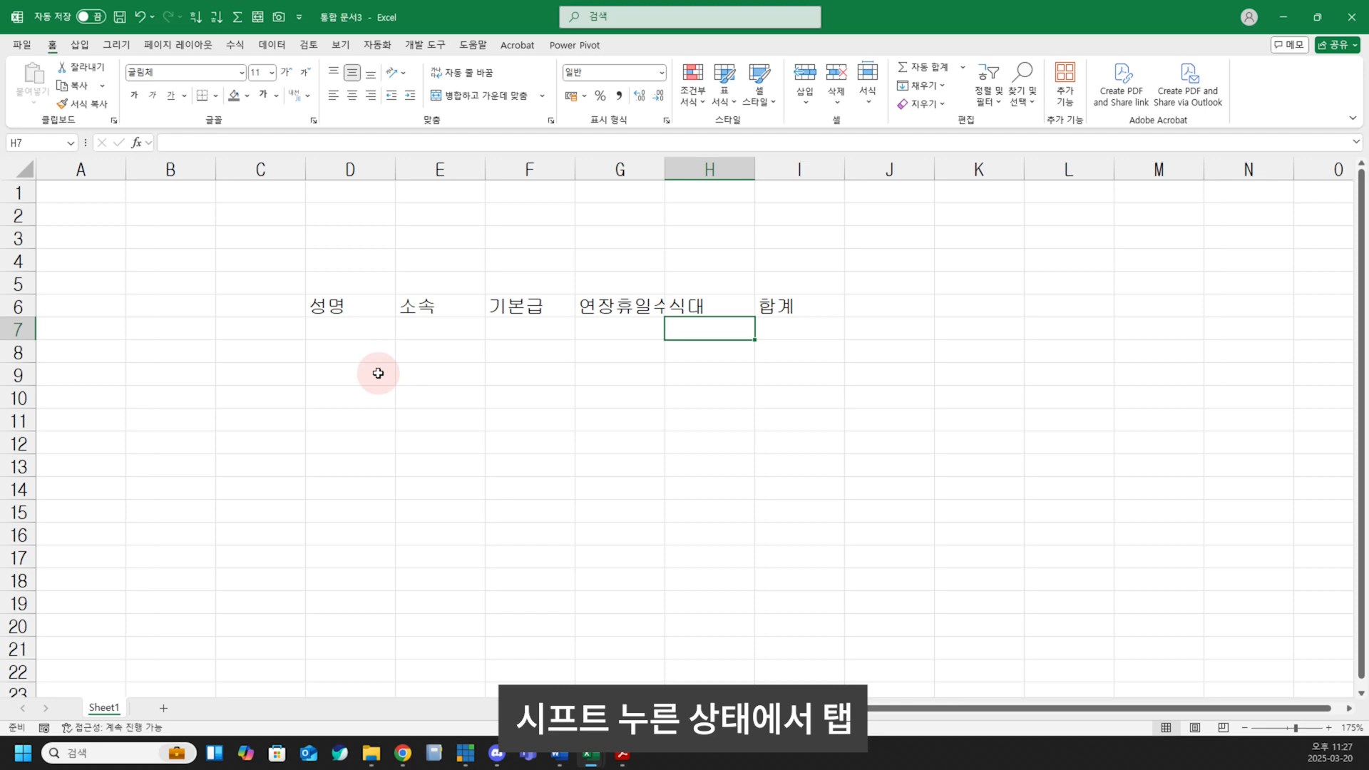
key("shift+Tab")
key("shift+Tab")
key("shift+Tab")
- Move the active cell down column D from D7 to D10 and back up to D7
key("Return")
key("Return")
key("Return")
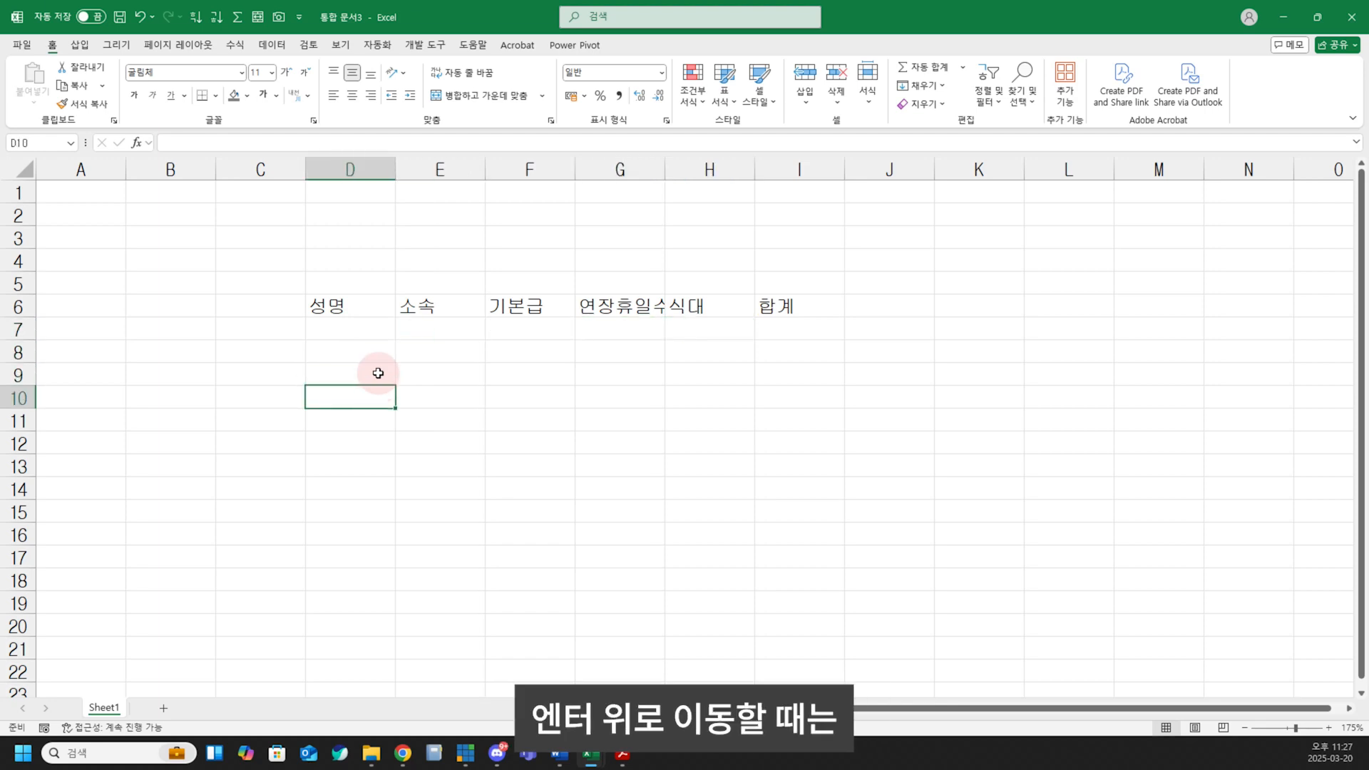
key("shift+Return")
key("shift+Return")
key("shift+Return")
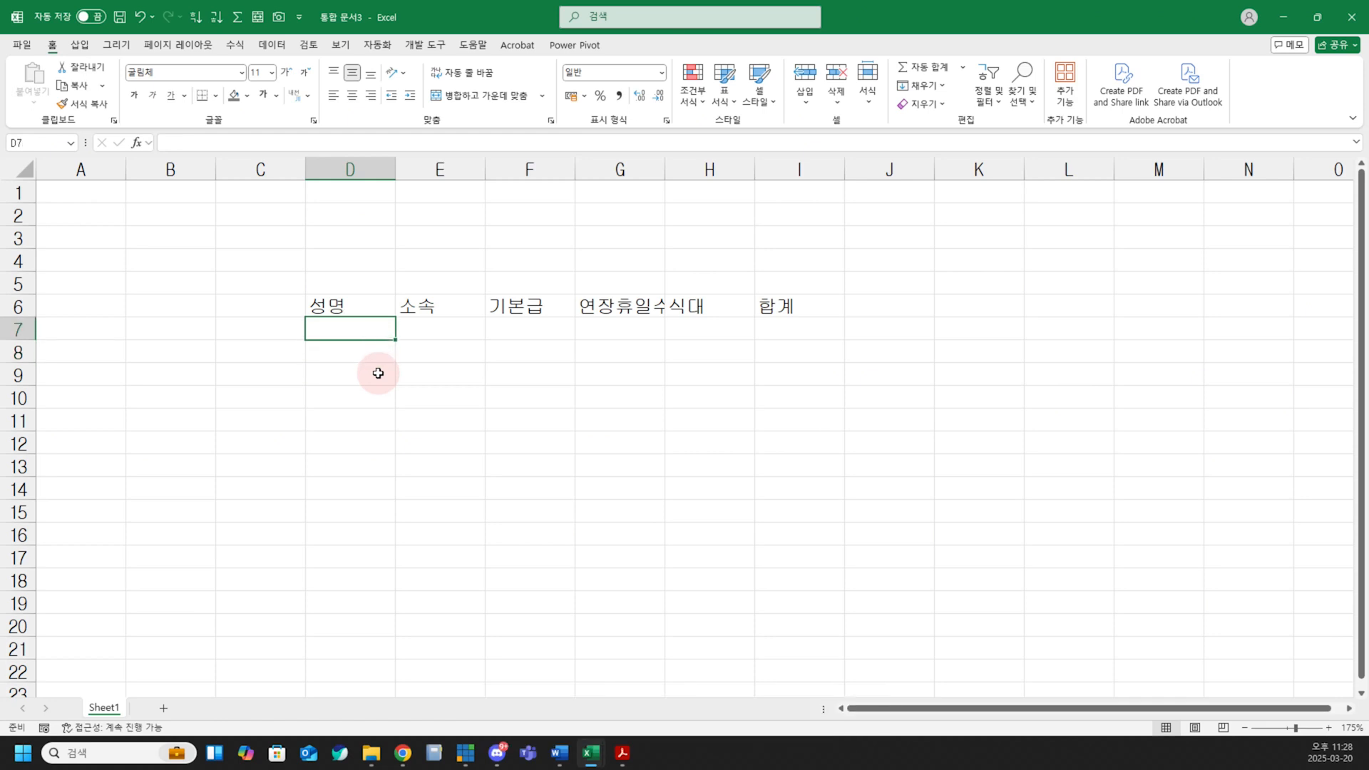
- Move the active cell one cell at a time around D7, and select cells in column C directly
key("Left")
key("Right")
key("Right")
key("Right")
key("Left")
key("Left")
key("Left")
left_click(243, 285)
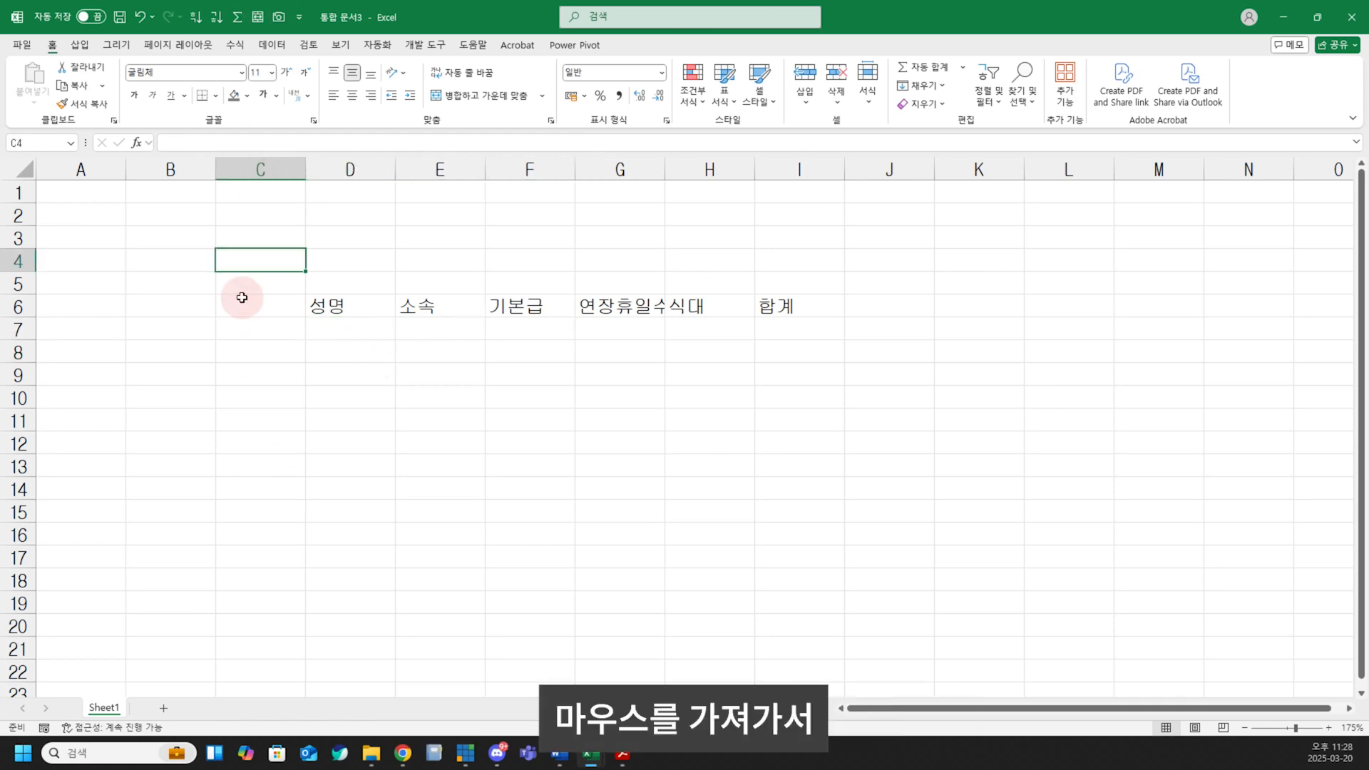
left_click(254, 365)
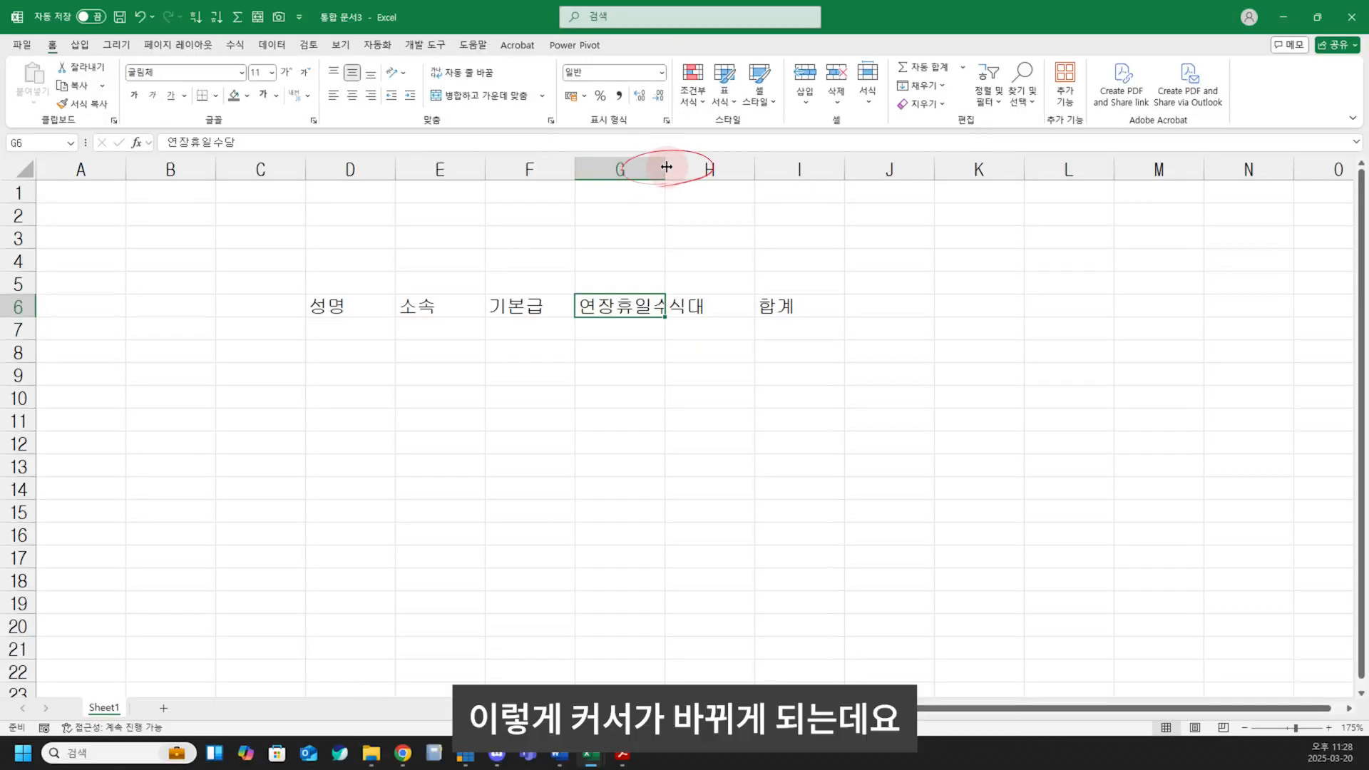
- AutoFit the width of column G to its heading 연장휴일수당
key("Up")
key("Up")
double_click(666, 168)
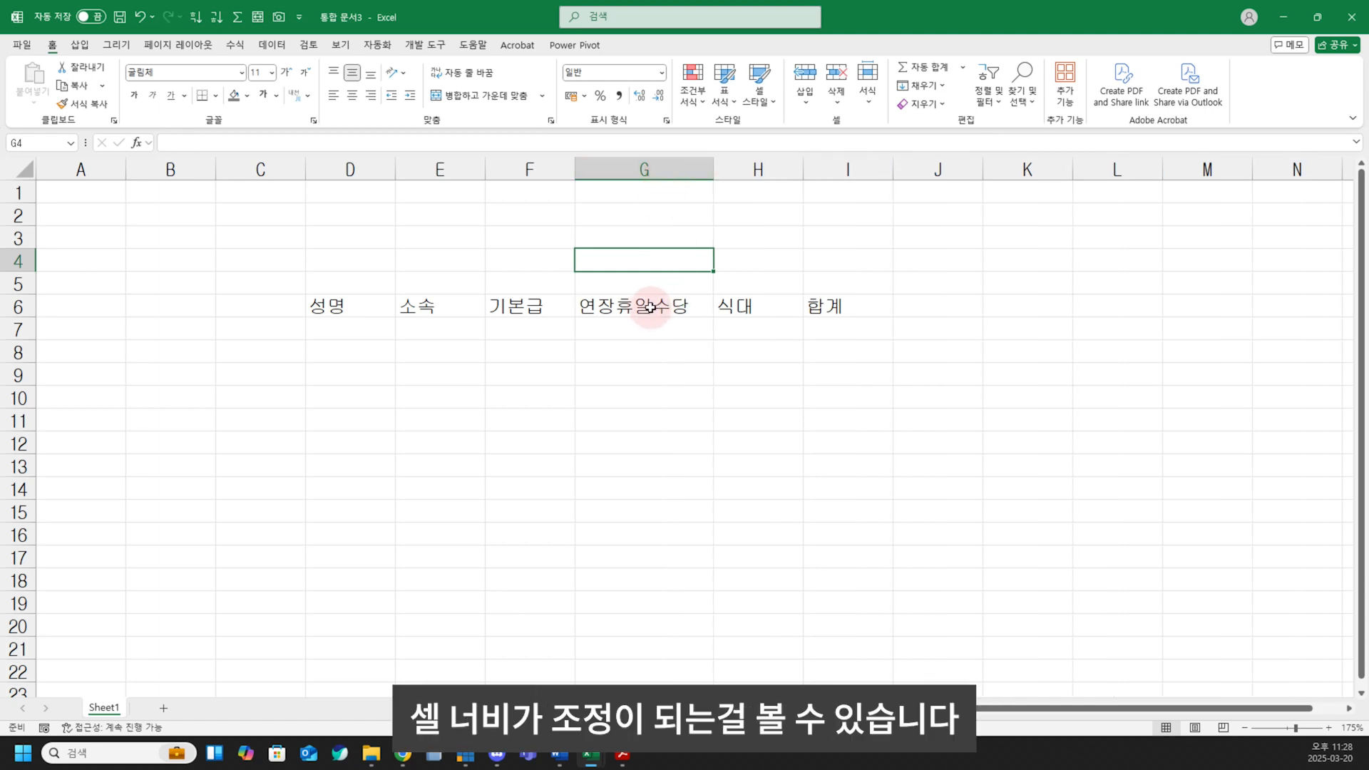
- Select columns D through I and AutoFit all their widths to the headings at once
left_click(443, 305)
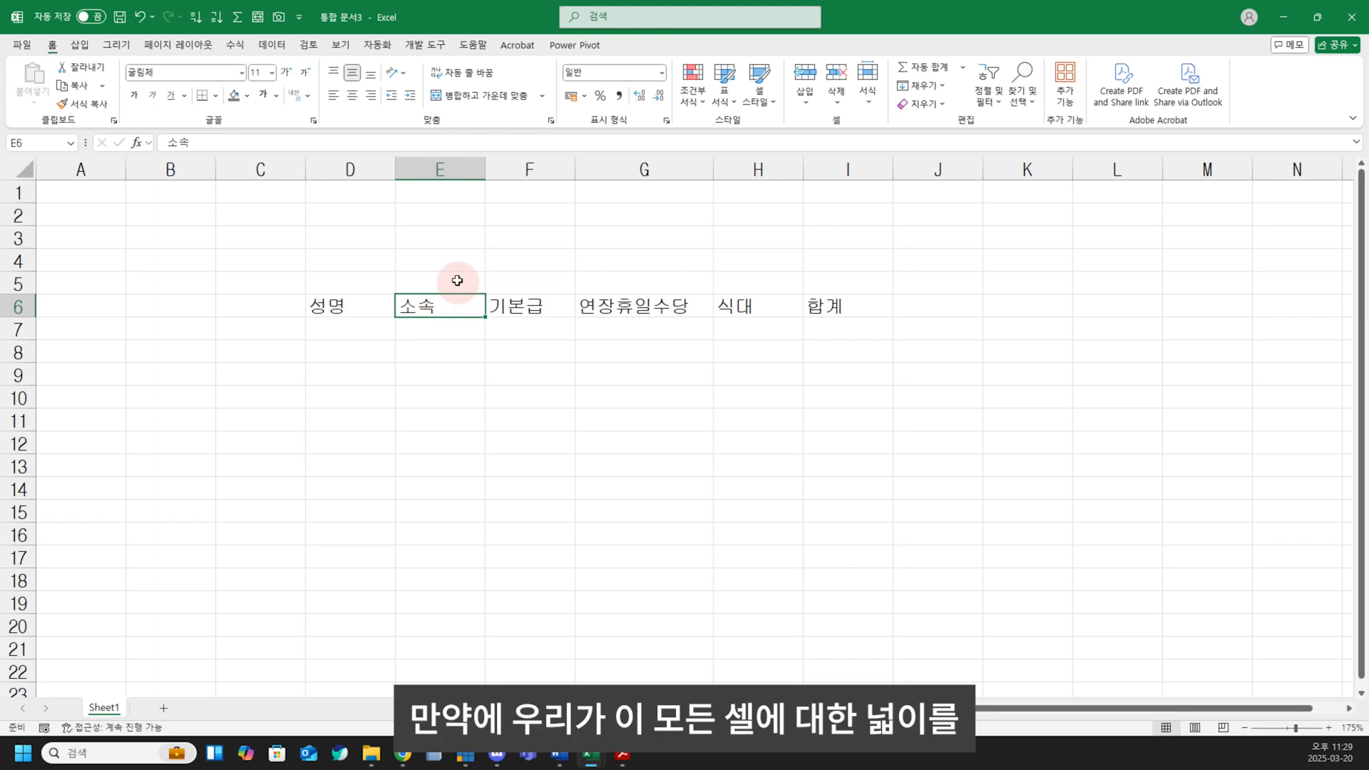
left_click(346, 173)
left_click_drag(346, 173, 833, 171)
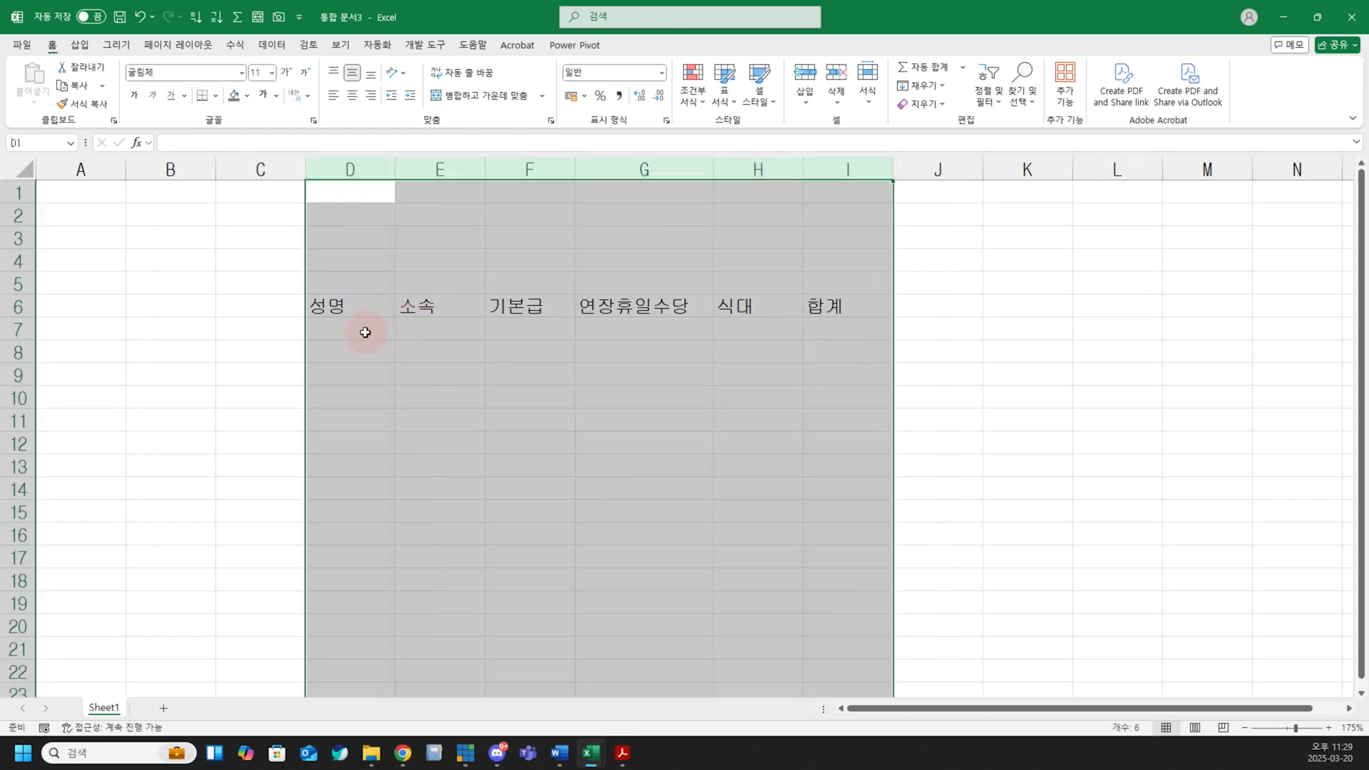
left_click(452, 285)
left_click_drag(373, 169, 840, 161)
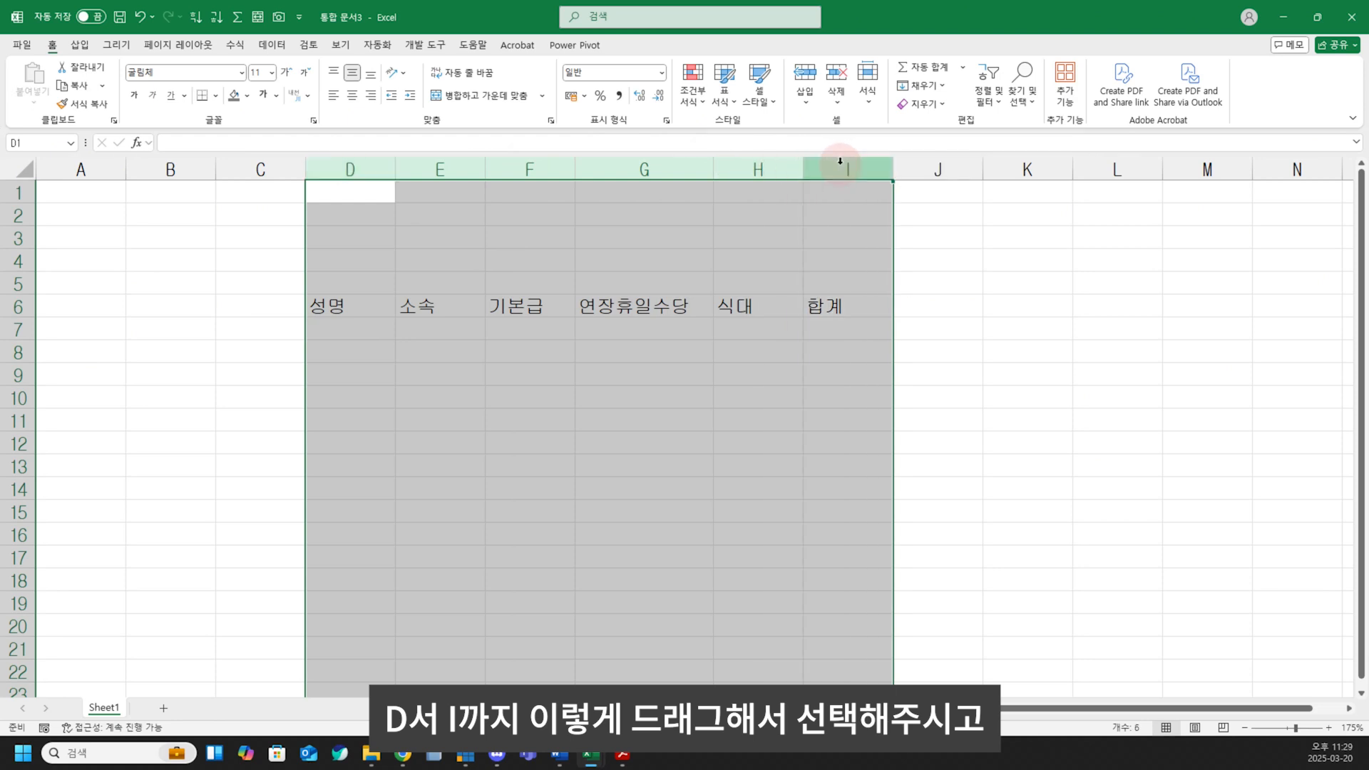
left_click_drag(352, 169, 840, 166)
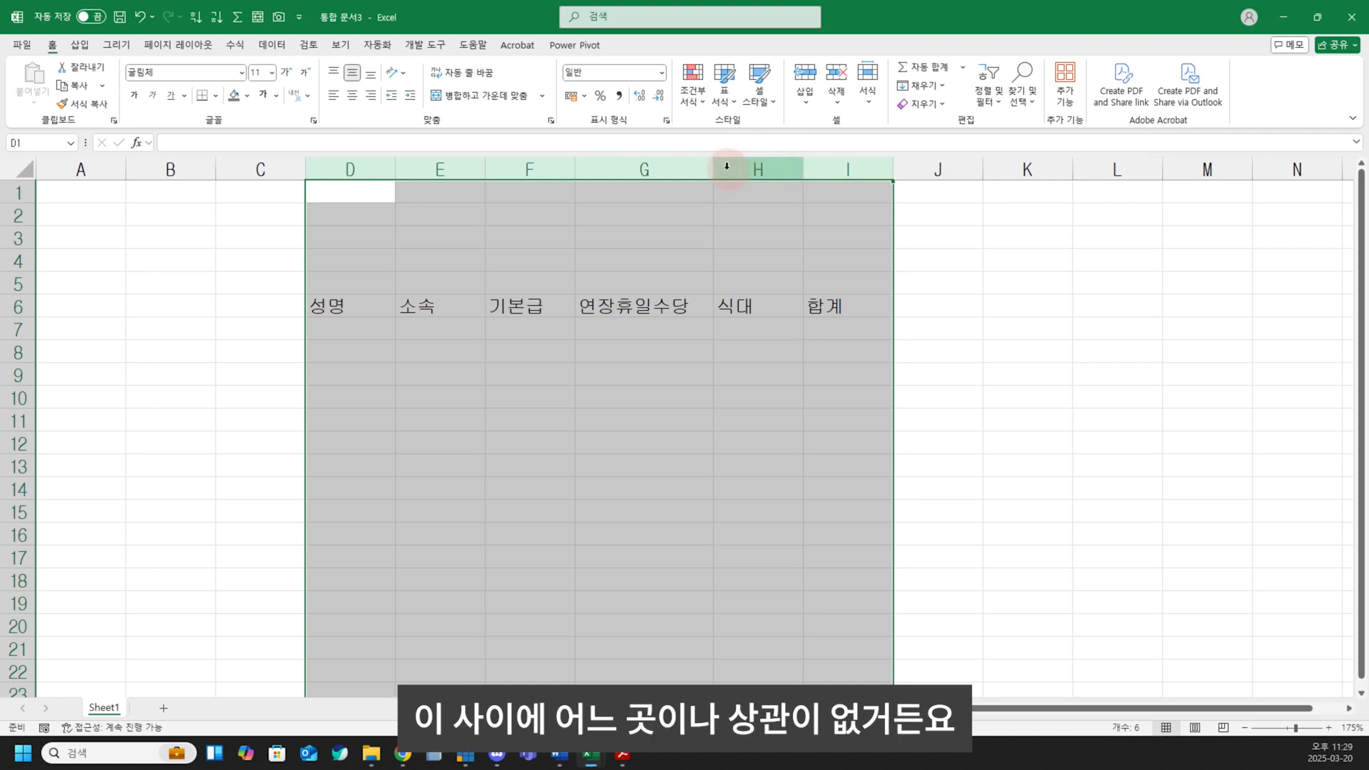
double_click(575, 166)
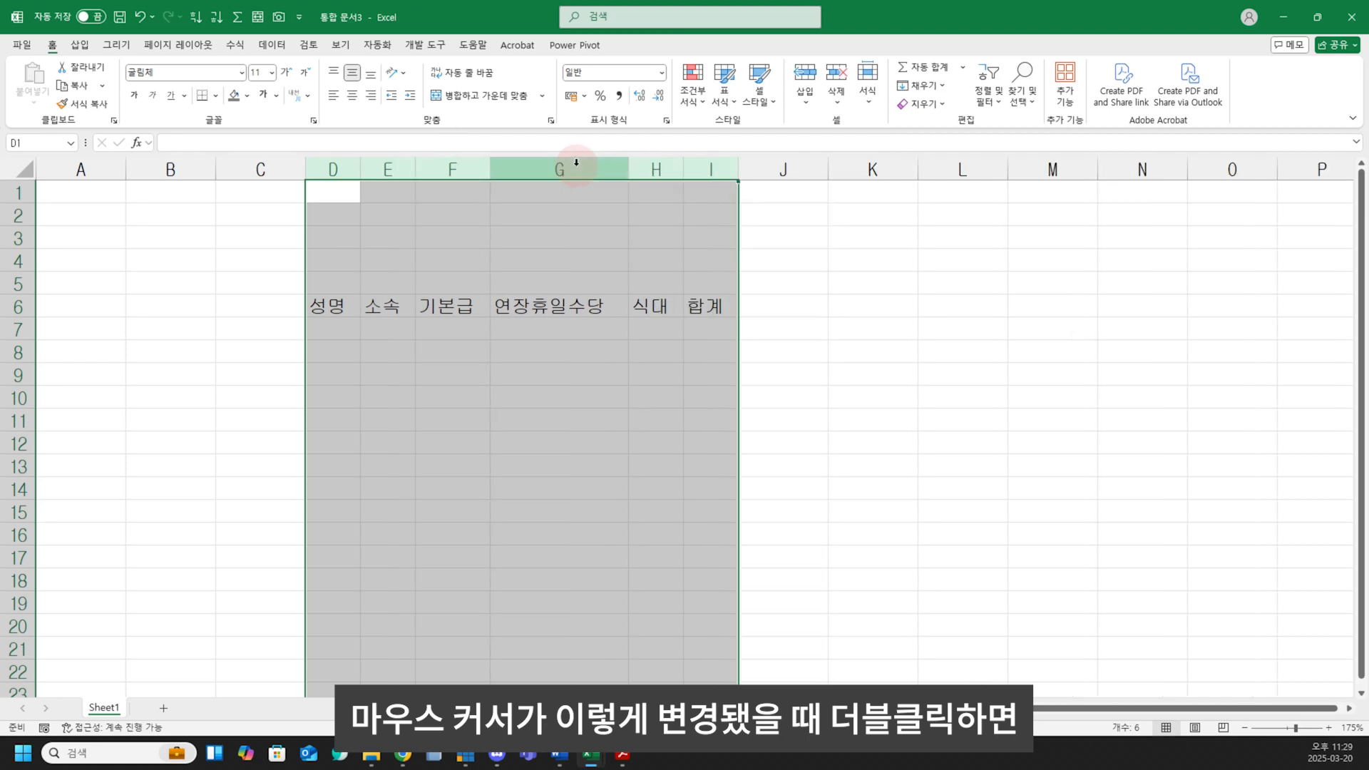
- Select columns D through I and resize them together to one equal, narrow width
left_click(397, 306)
left_click(346, 291)
left_click(344, 308)
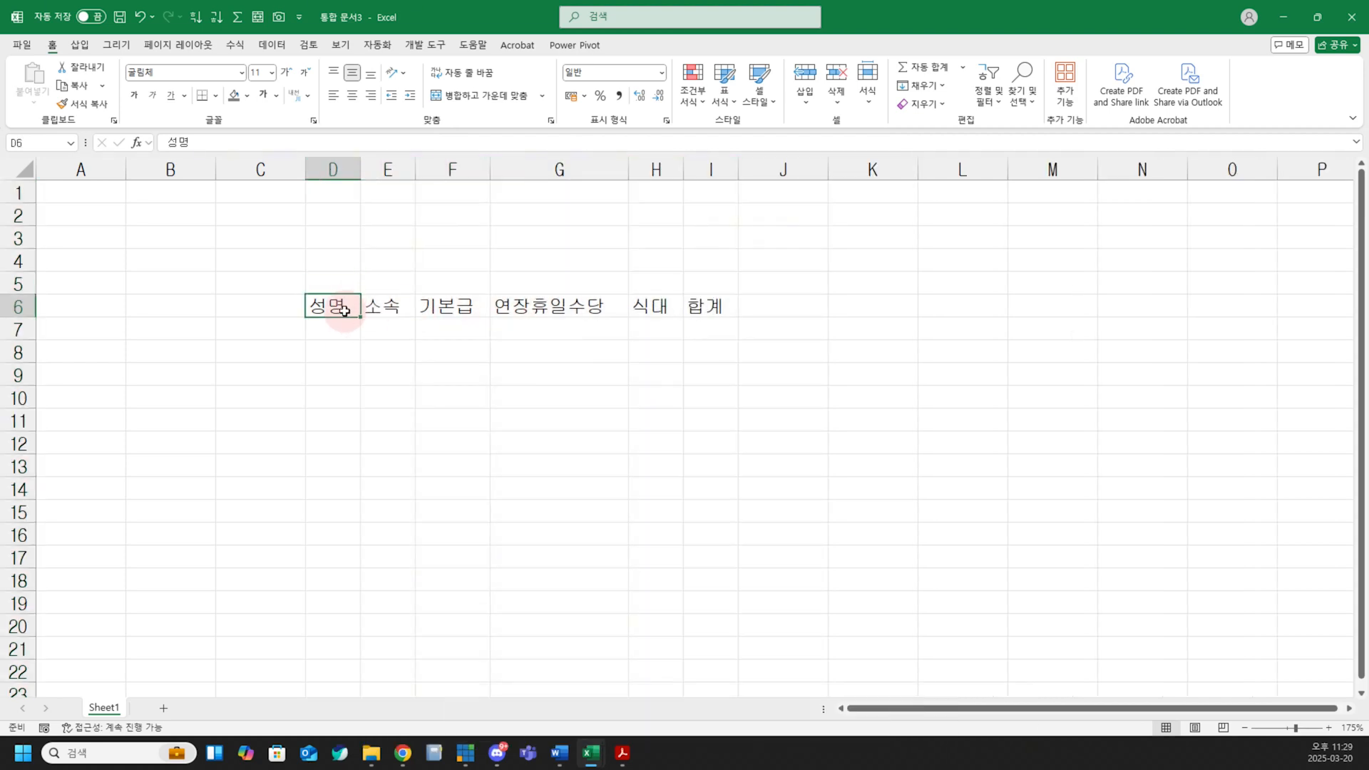
left_click_drag(333, 169, 804, 167)
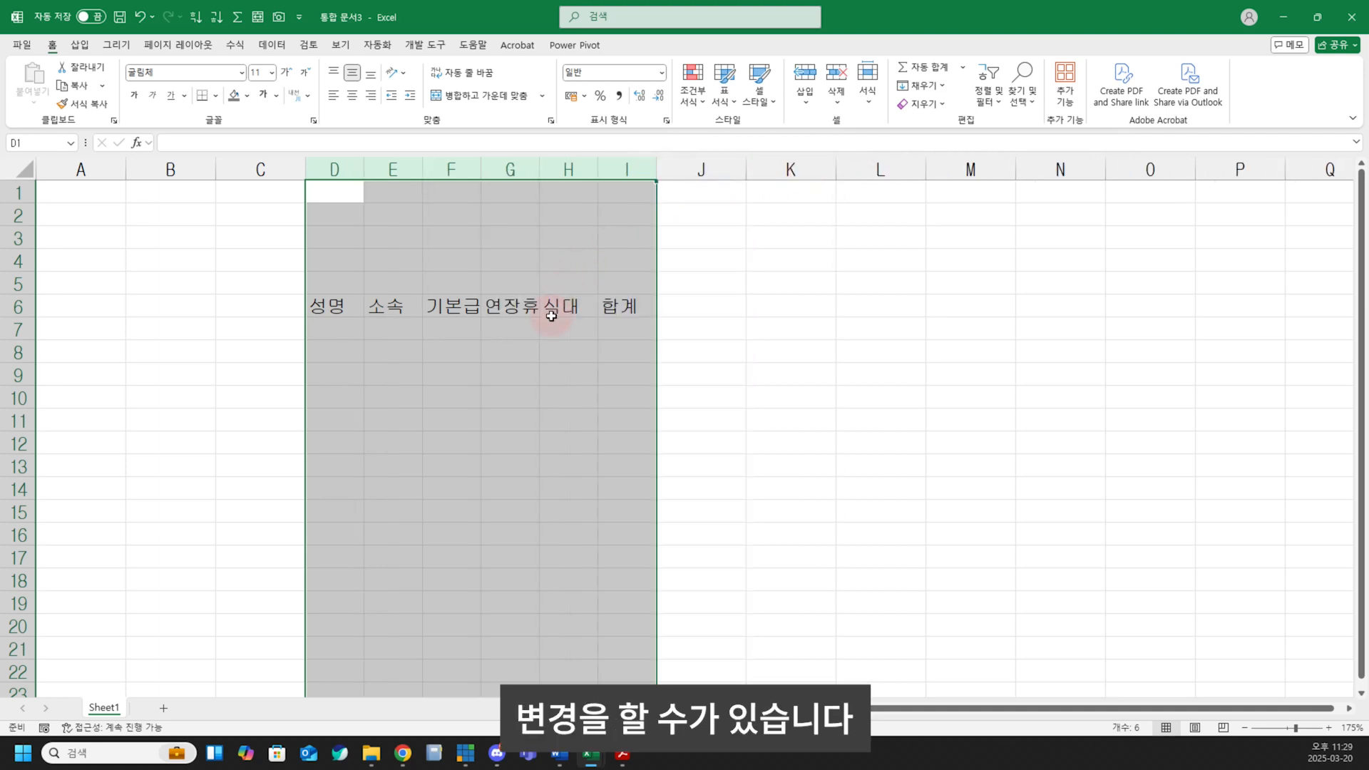
left_click(547, 284)
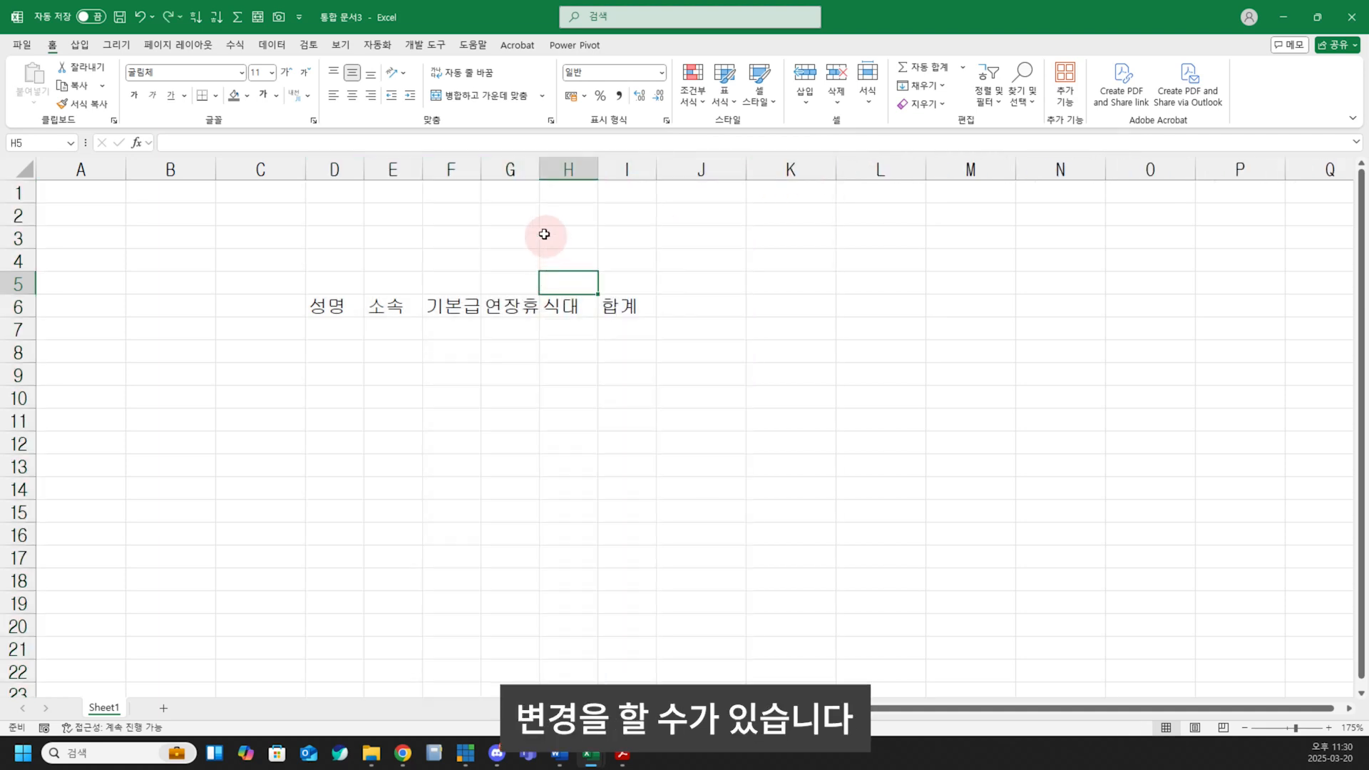
- AutoFit column G so 연장휴일수당 fits, and select its heading cell G6
left_click(519, 169)
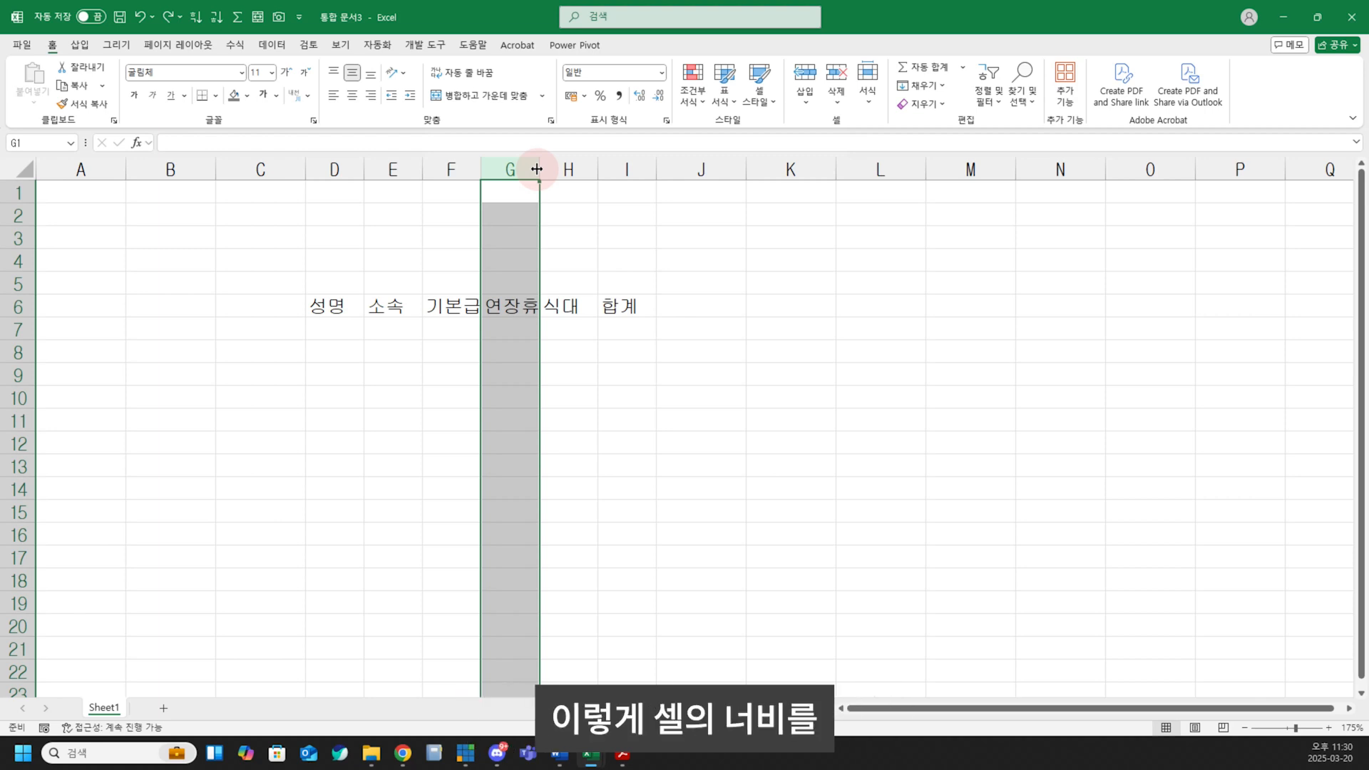
double_click(537, 169)
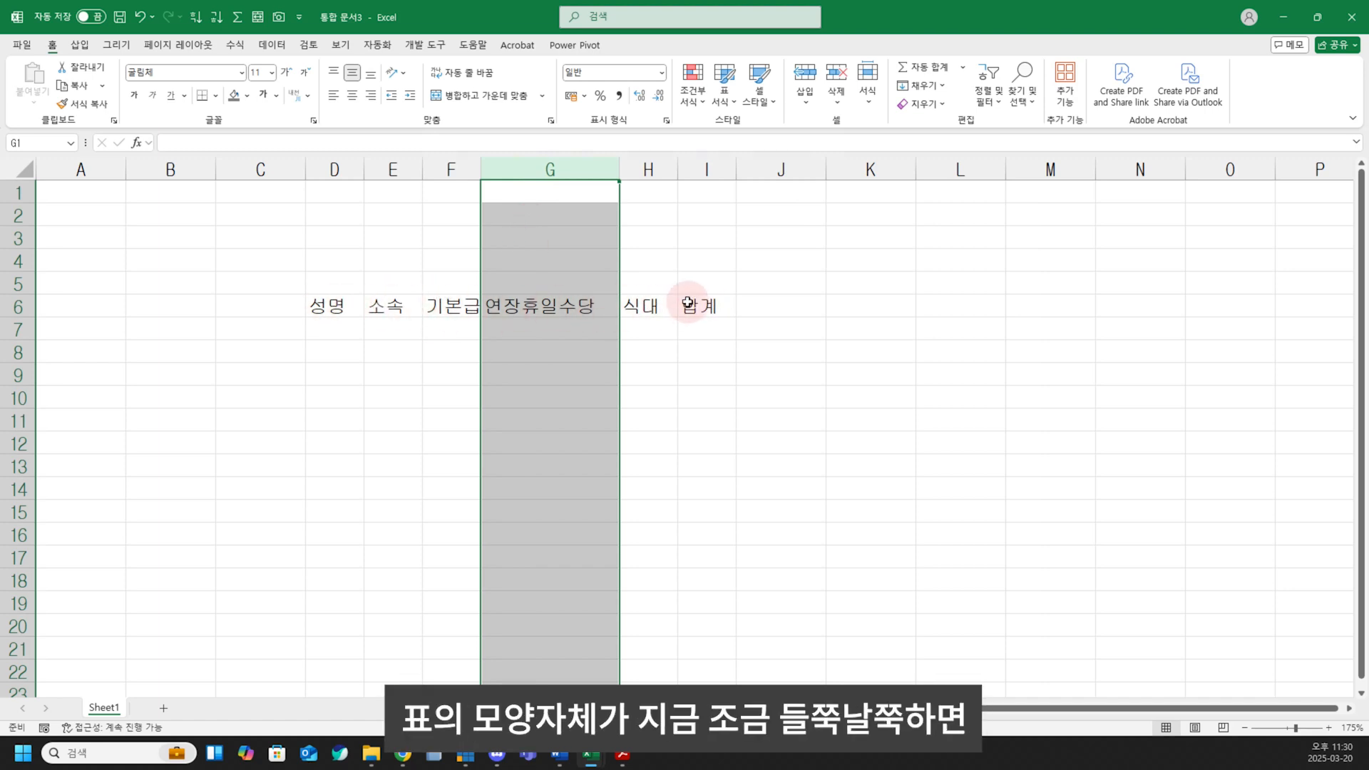
left_click(434, 378)
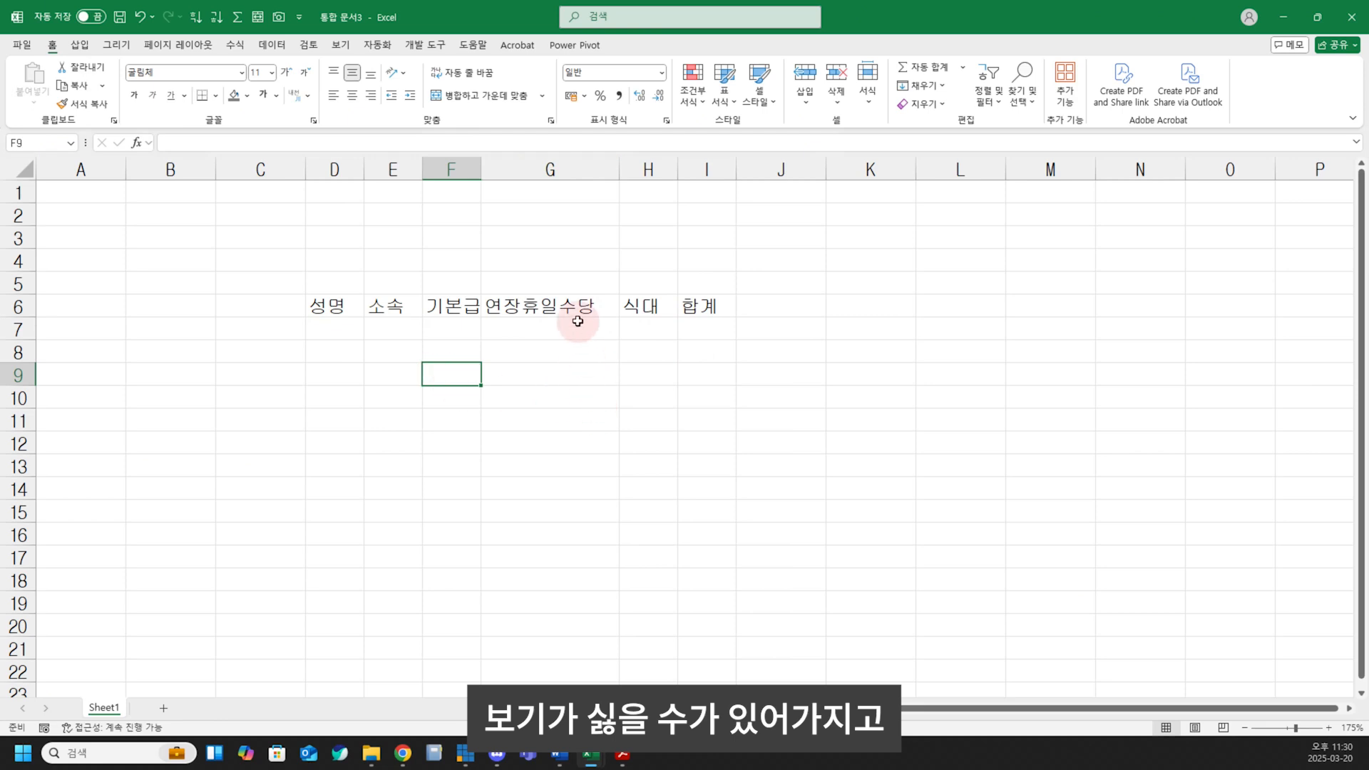
left_click(541, 306)
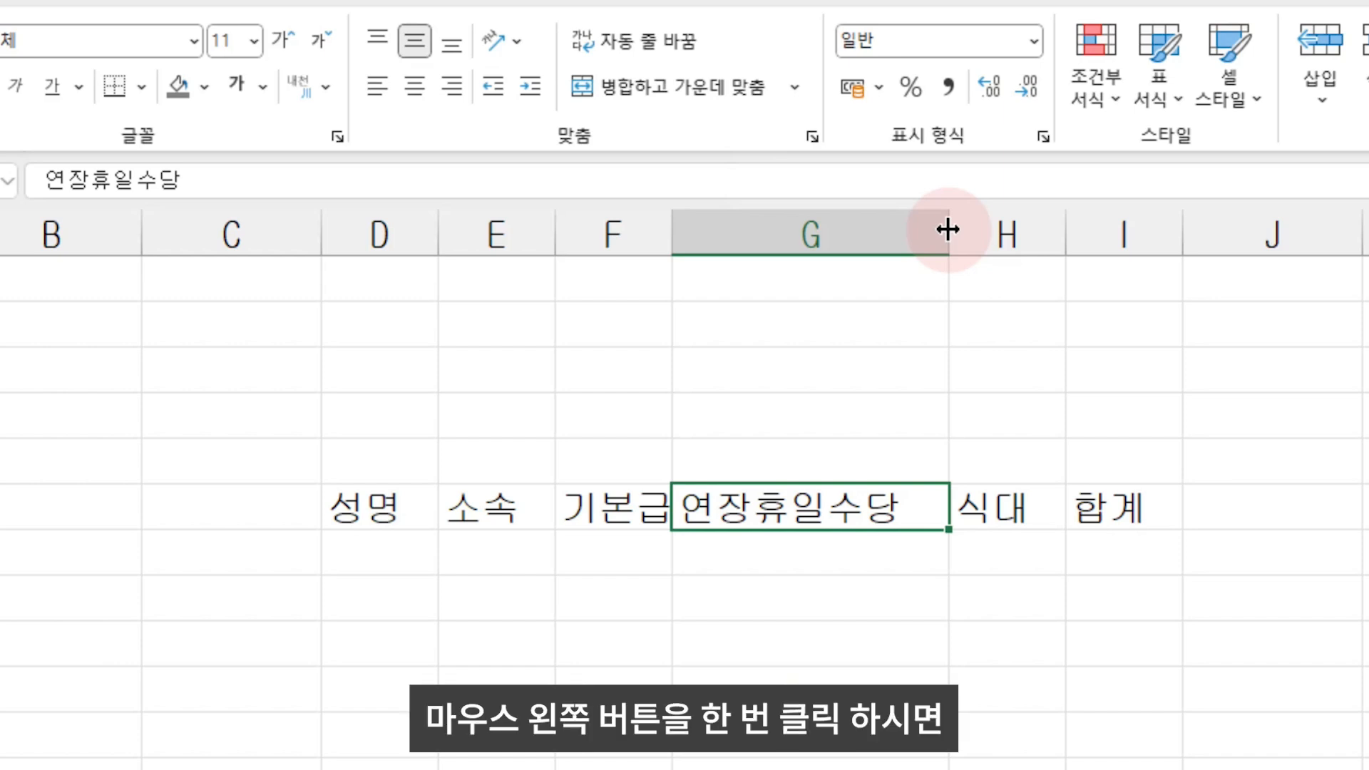
- Check the width of column G, and set columns D through I to an equal column width of 13.25
left_click_drag(947, 229, 947, 229)
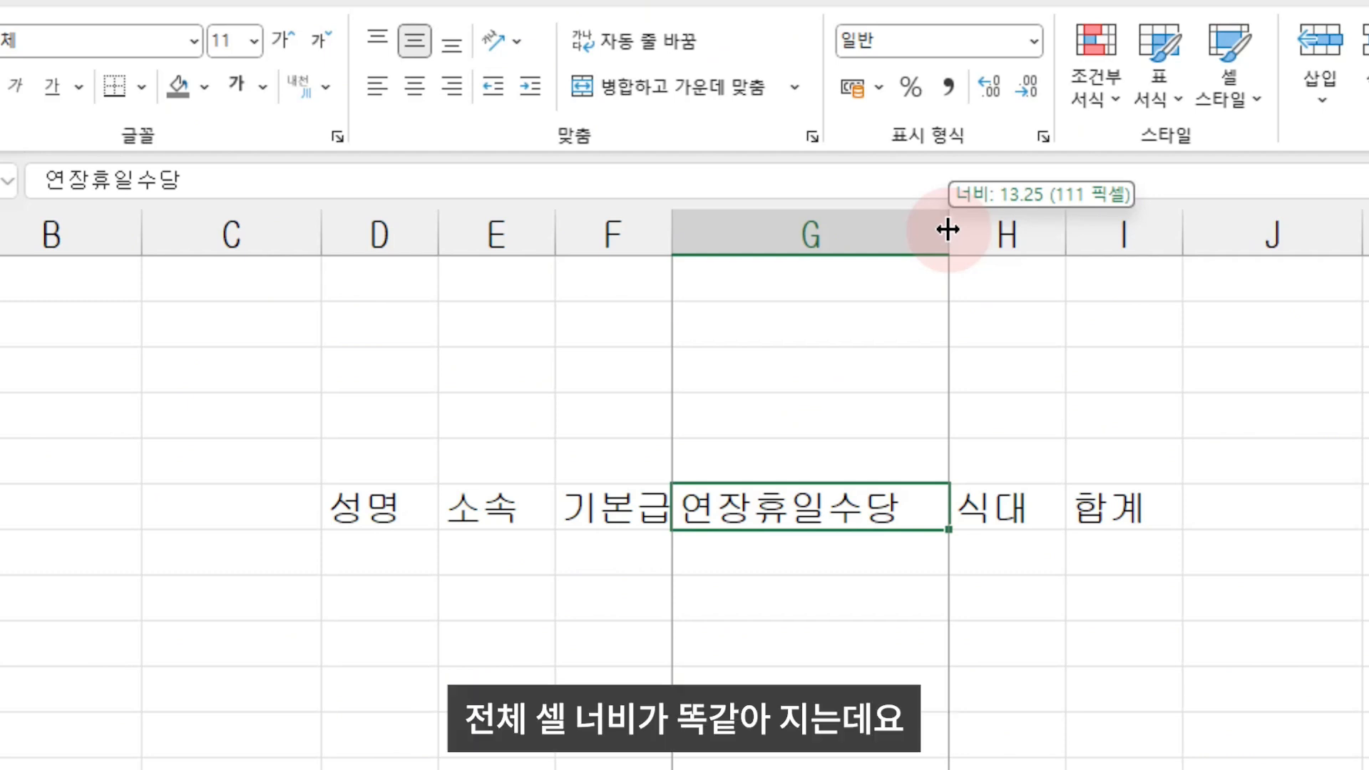
left_click_drag(947, 229, 948, 229)
left_click_drag(398, 238, 1149, 229)
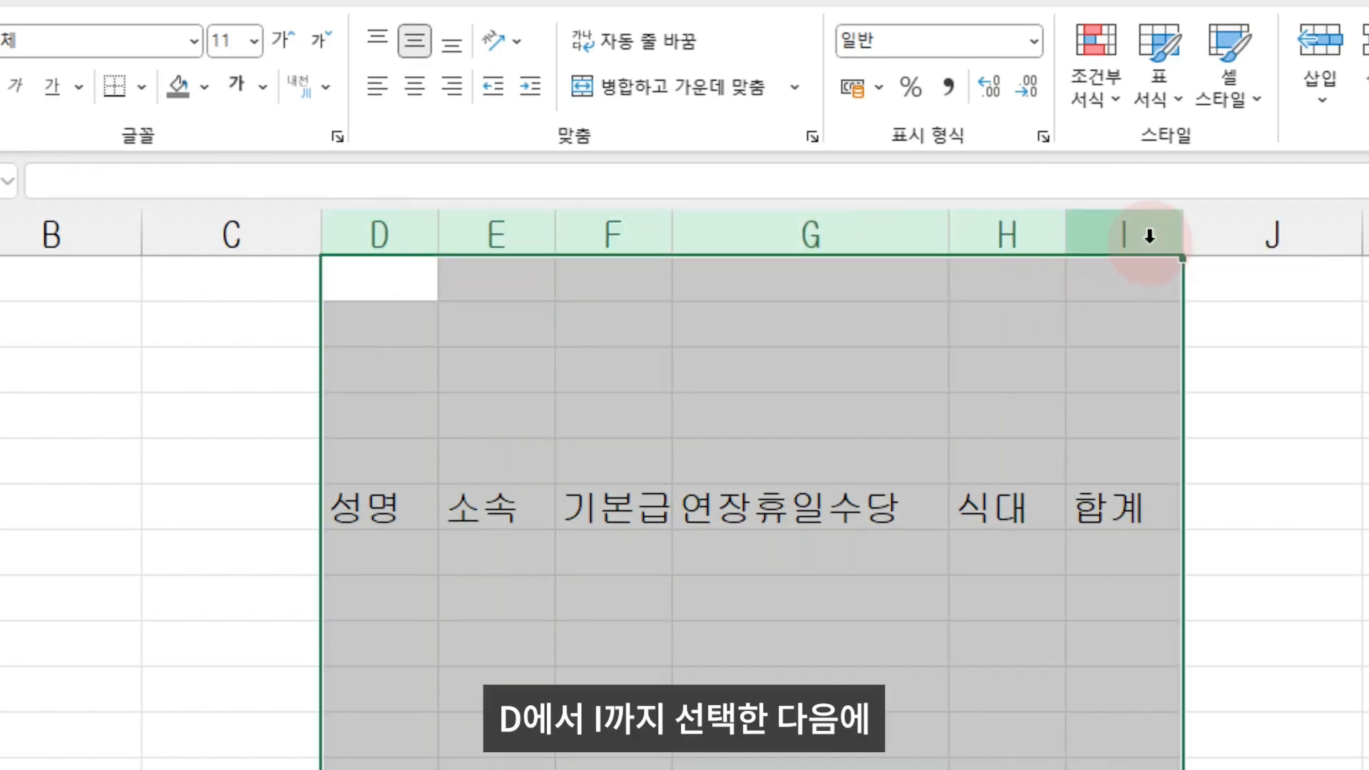
right_click(896, 226)
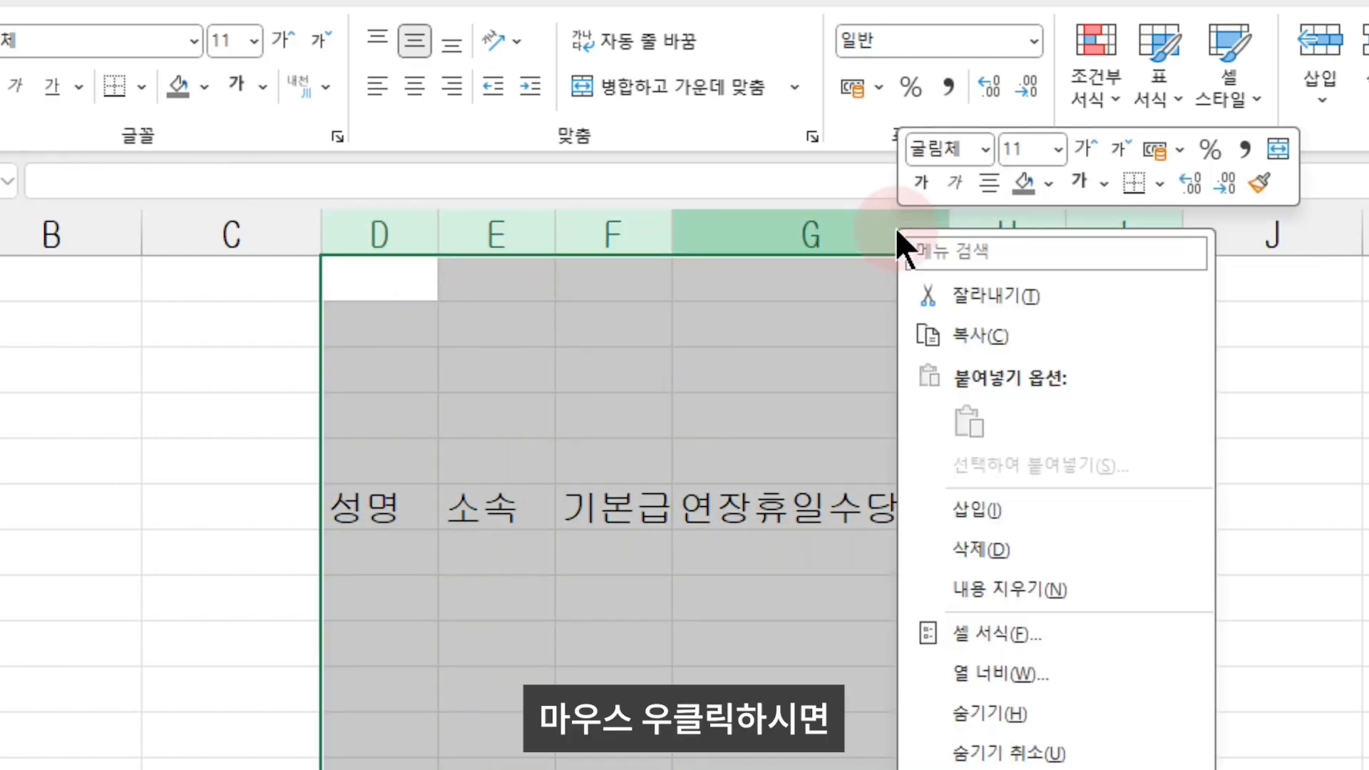
left_click(1051, 676)
type("13.25")
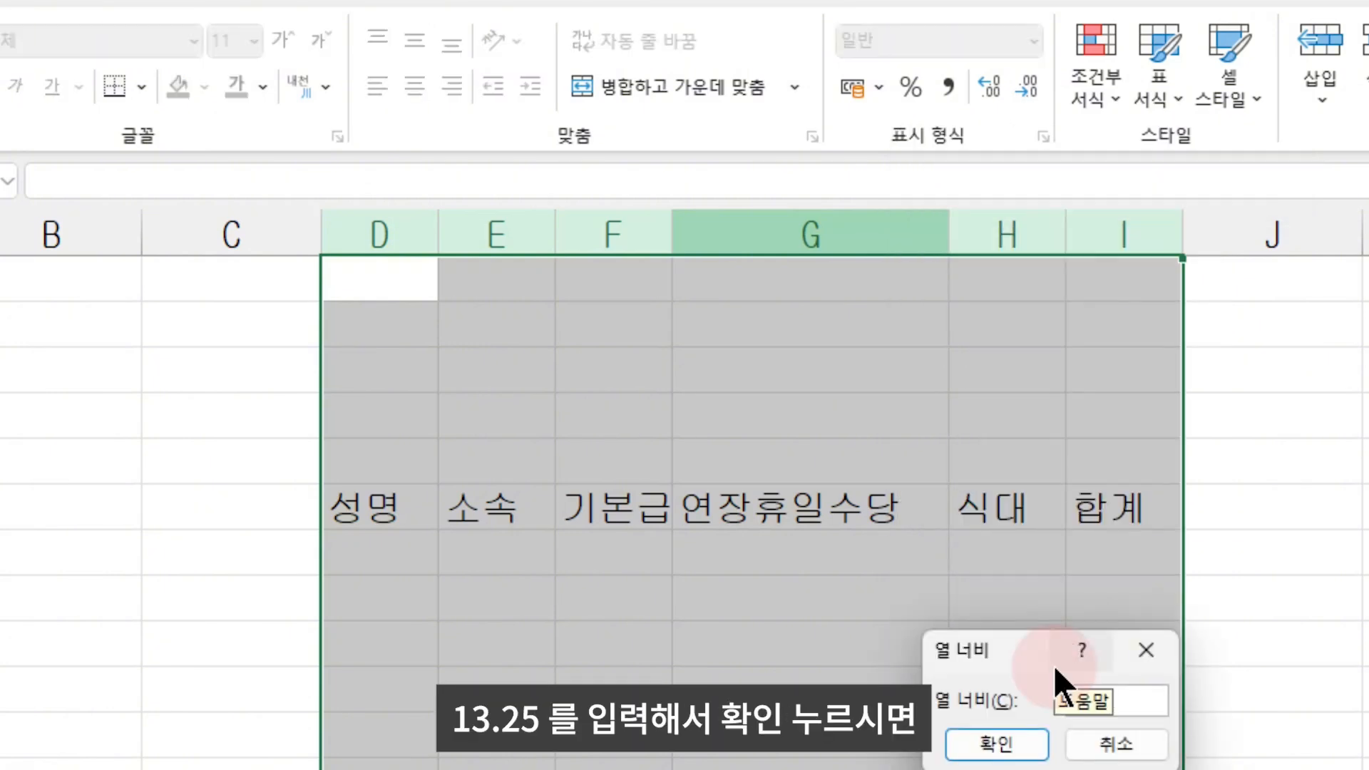
key("Return")
left_click(1051, 663)
left_click_drag(480, 542, 1366, 551)
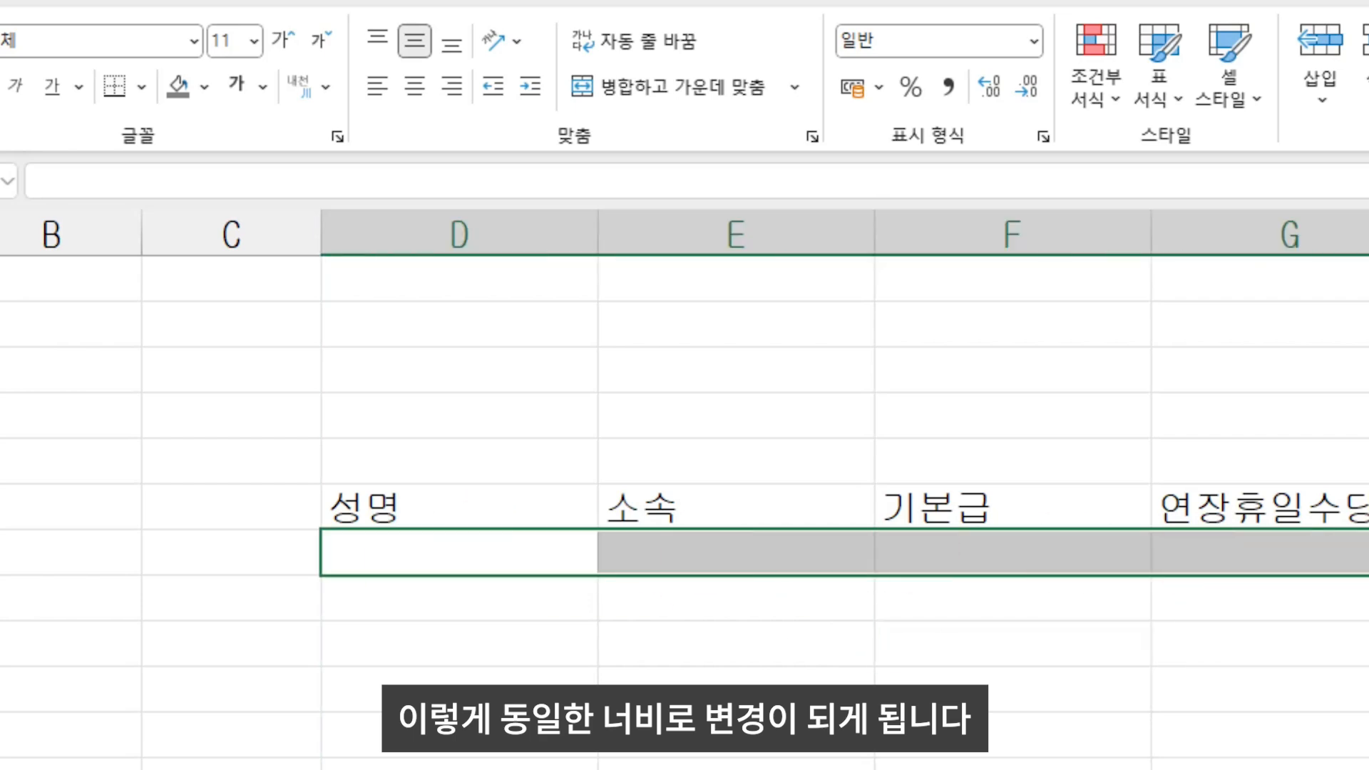
- Enter the names 박지성, 손흥민, 김민재 and 황희찬 under the 성명 heading in cells D7 through D10
left_click(437, 563)
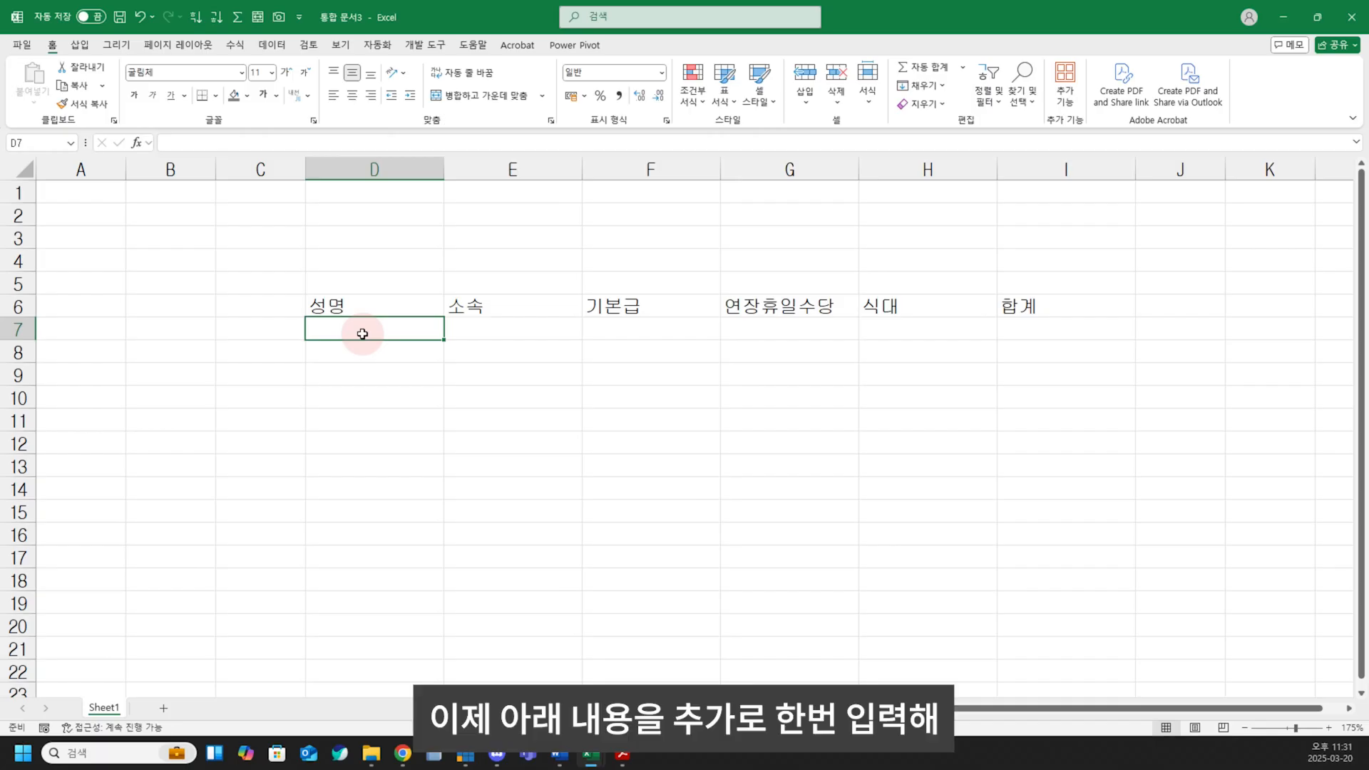
type("박지성")
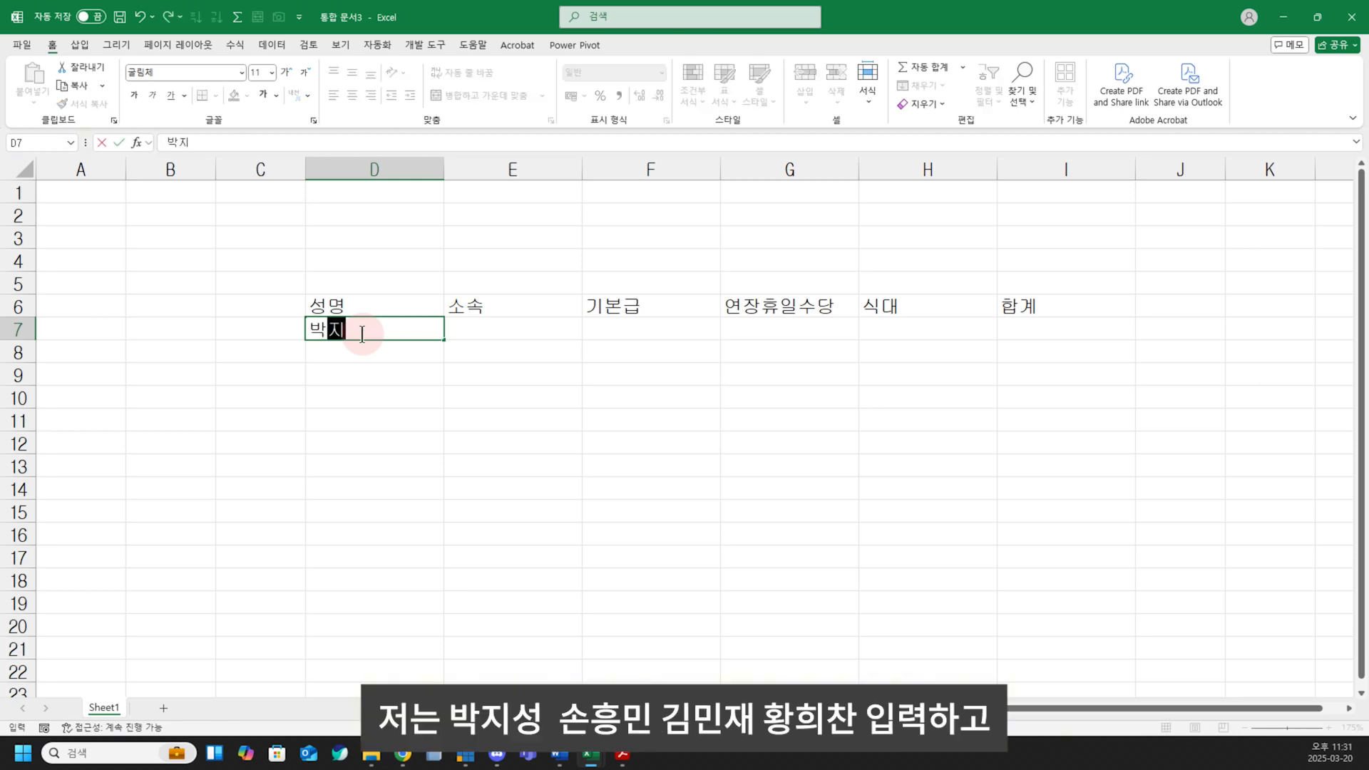
key("Return")
type("송흥민")
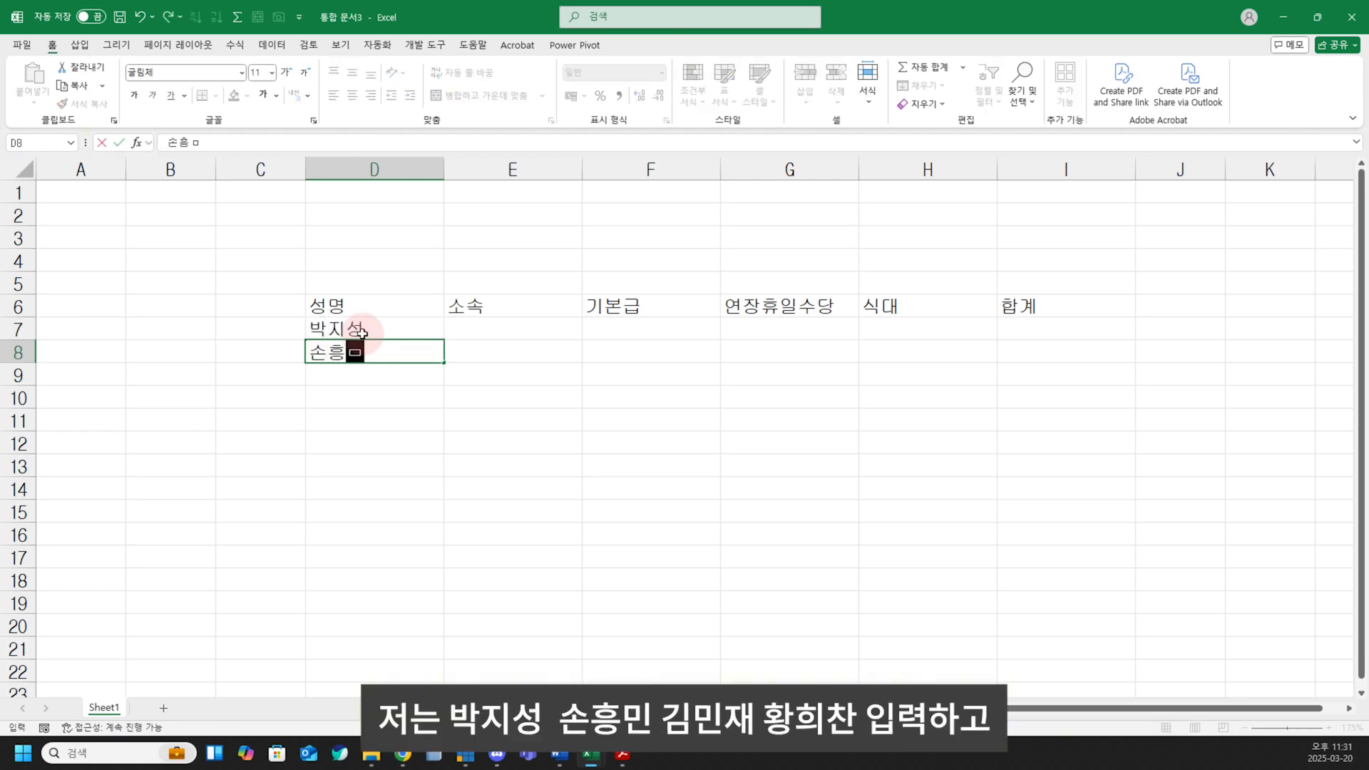
key("Return")
type("김미민재")
key("Return")
type("황희참")
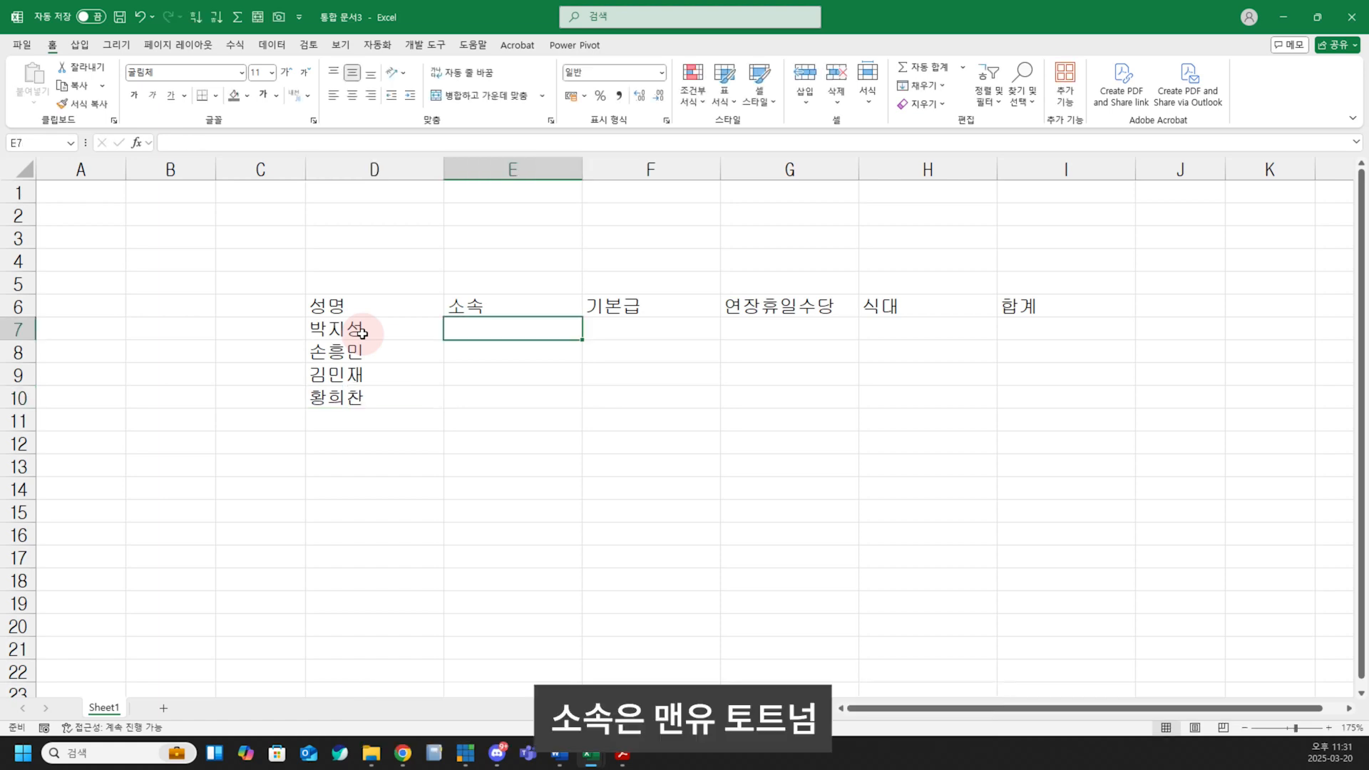
- Enter 맨유, 토트넘, 뮌헨 and 울버햄튼 under the 소속 heading in cells E7 through E10
type("맨유")
key("Return")
type("토튼넘")
key("Return")
type("뮌헨")
key("Return")
type("울버햄튼")
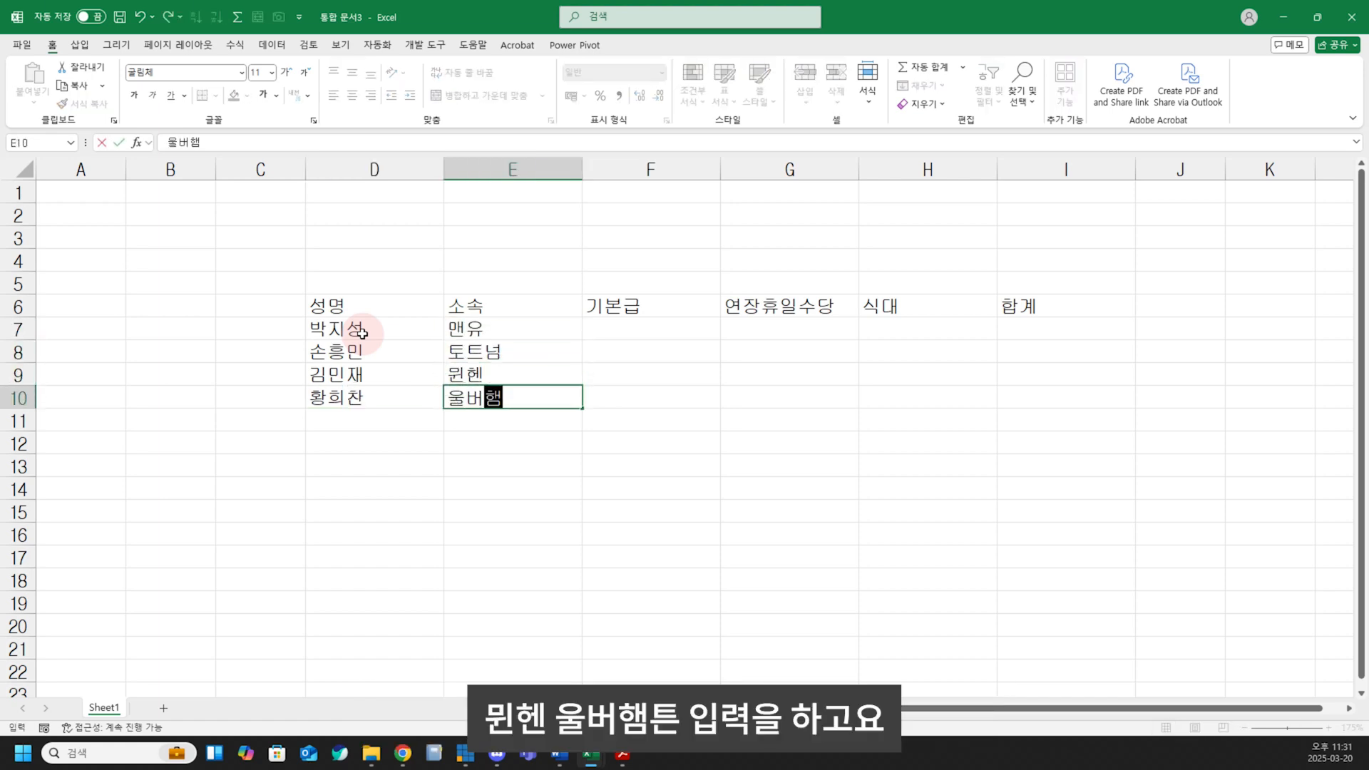
key("Return")
- Enter the base salaries 3000000, 2700000, 2800000 and 2500000 under 기본급 in cells F7 through F10
key("Up")
key("Up")
key("Up")
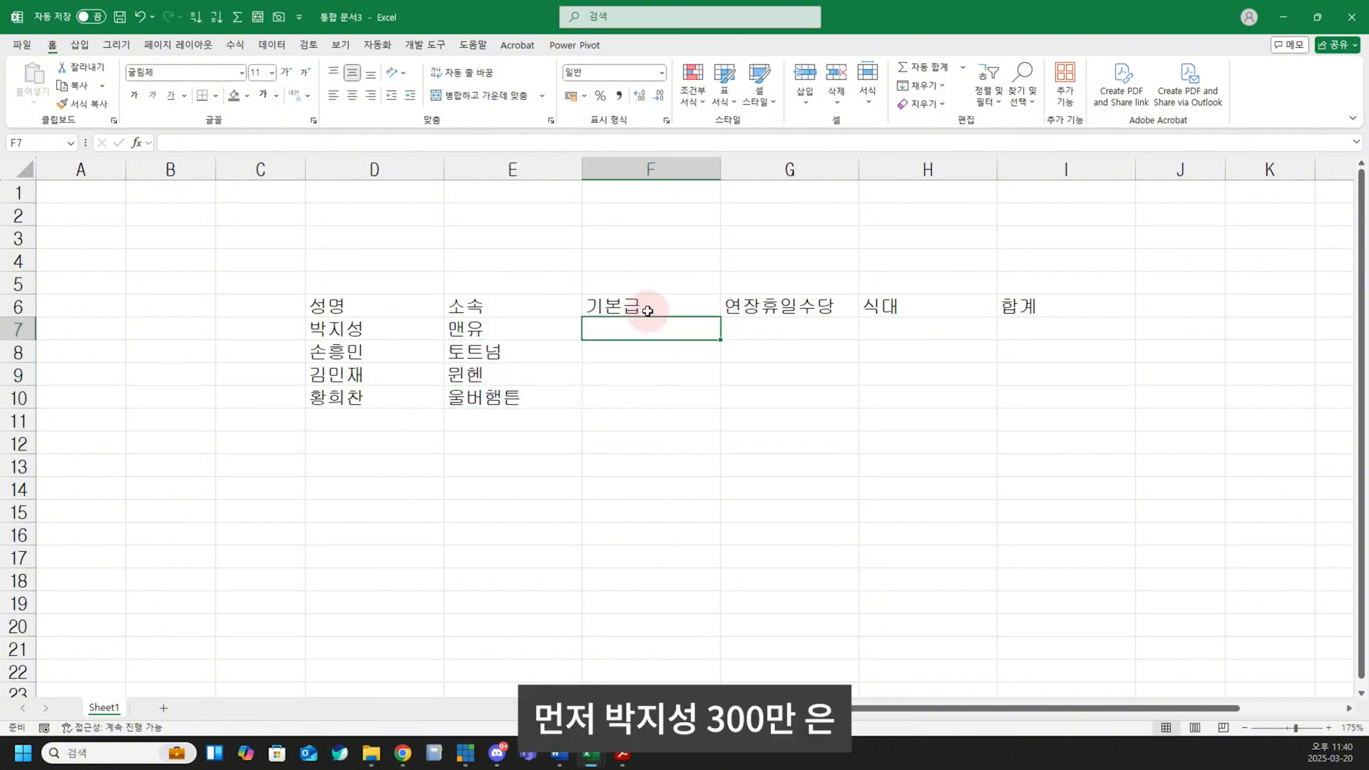
type("3000000")
key("Return")
type("2700000")
key("Return")
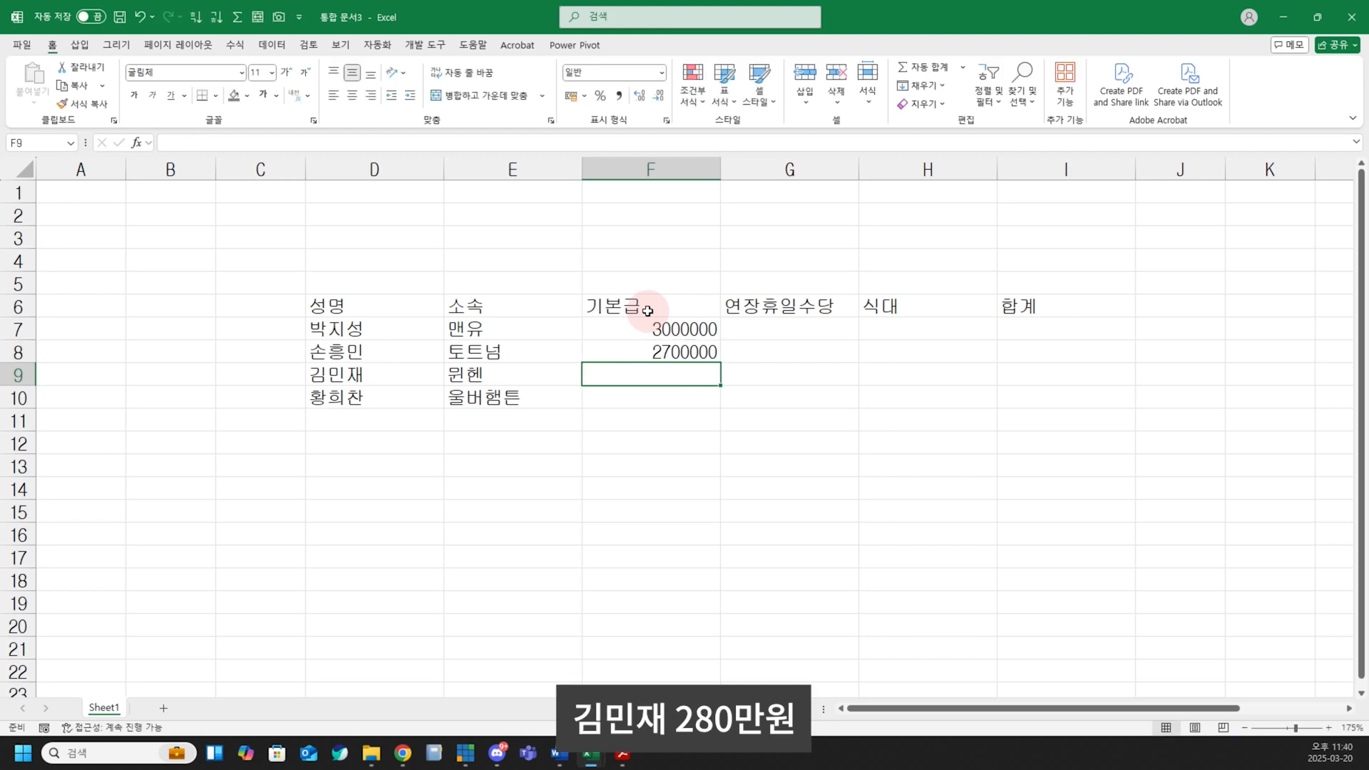
type("2800000")
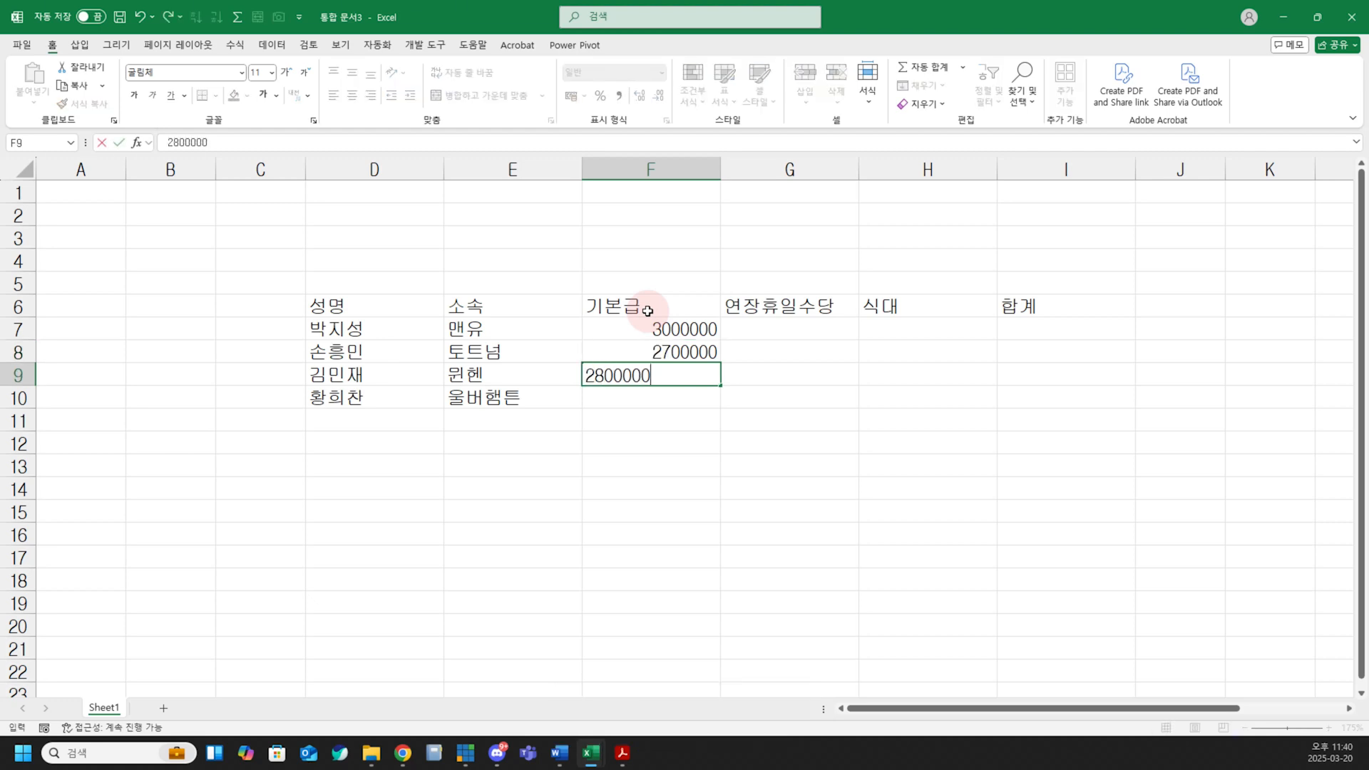
key("Return")
type("250000")
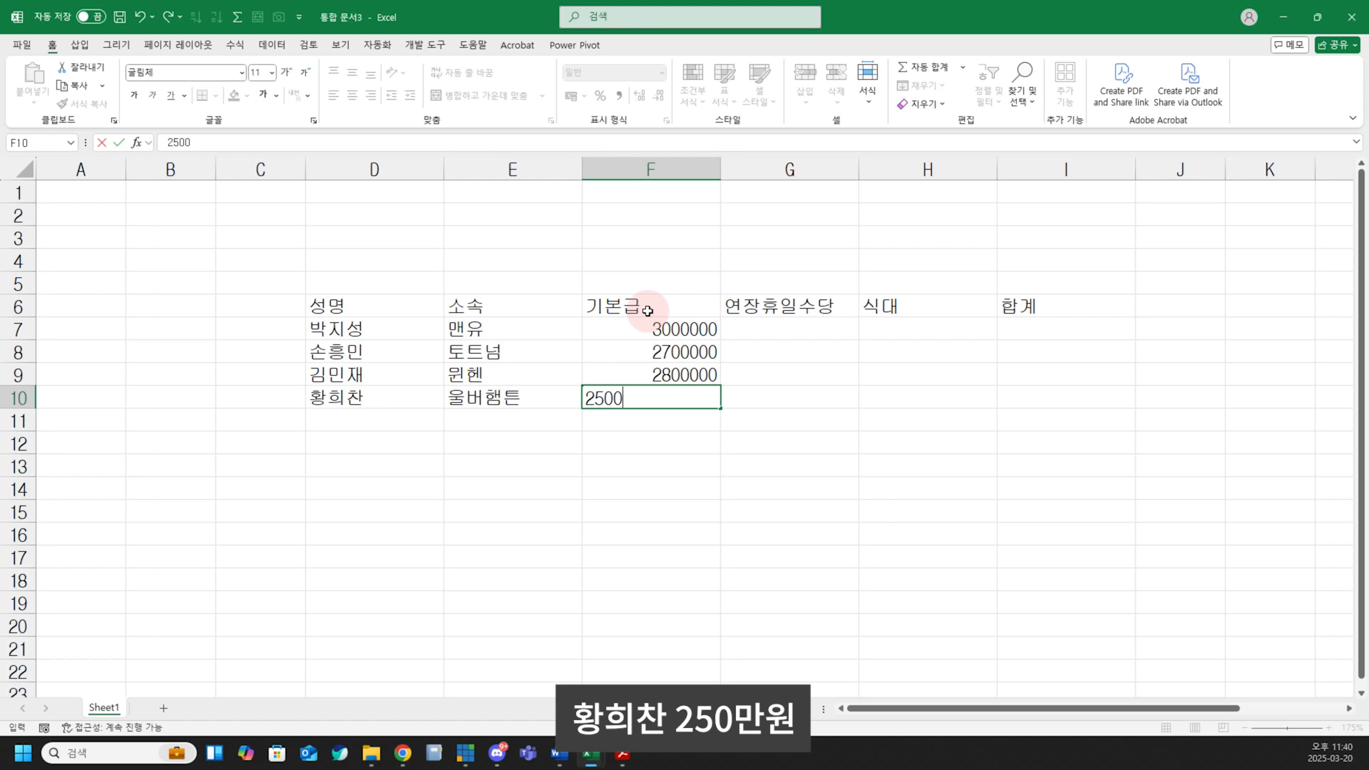
type("0")
key("Return")
- Add the headings 시급, 식대단가, 출근일수 and 연장근무시간 in cells K6 through N6
key("Up")
key("Up")
key("Up")
key("Up")
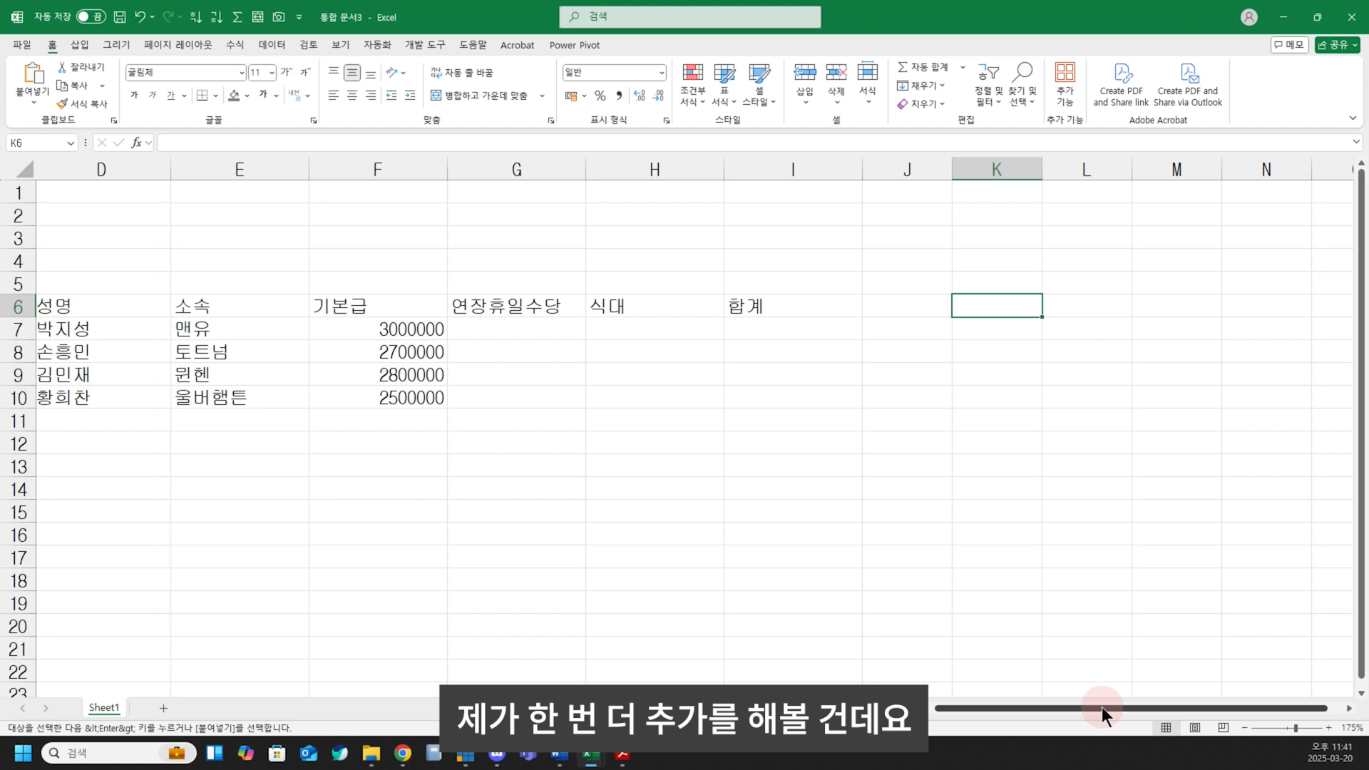
type("시")
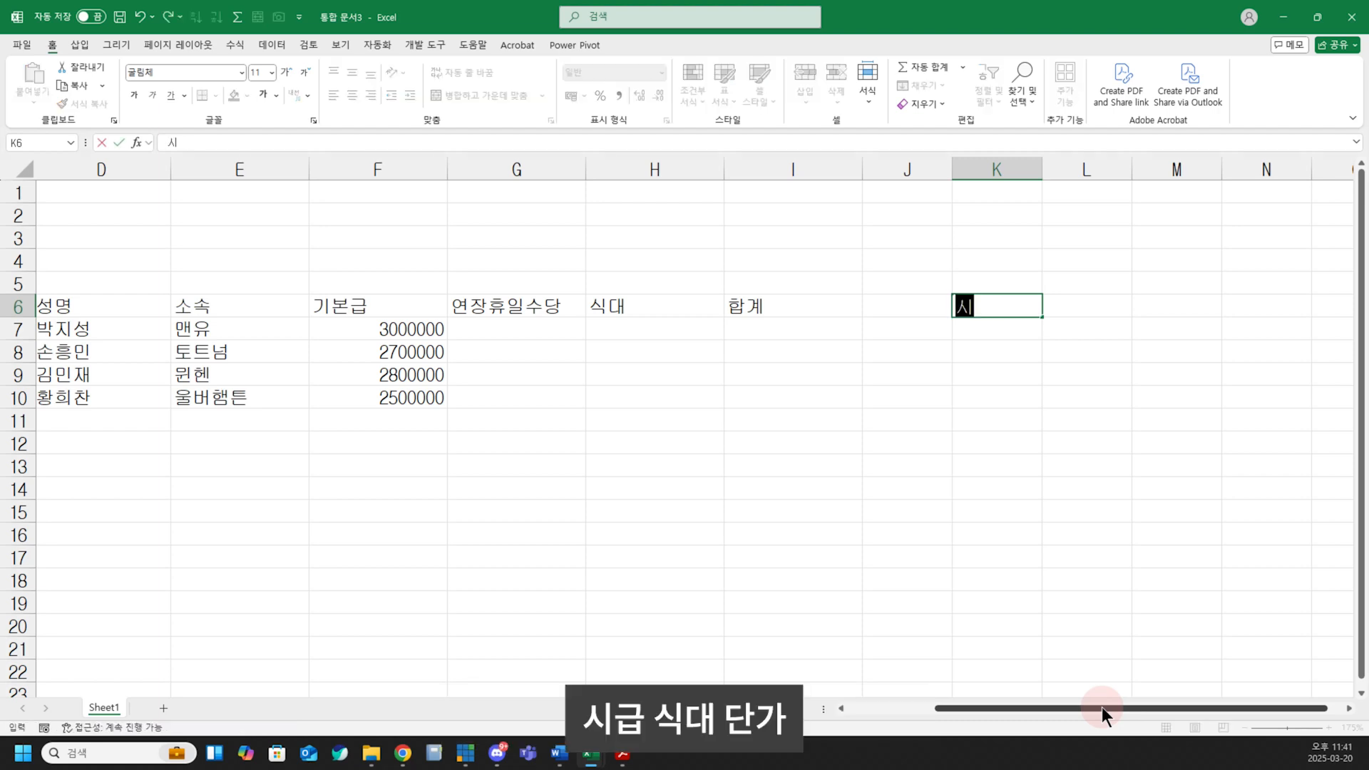
type("급")
key("Tab")
type("식대단가")
key("Tab")
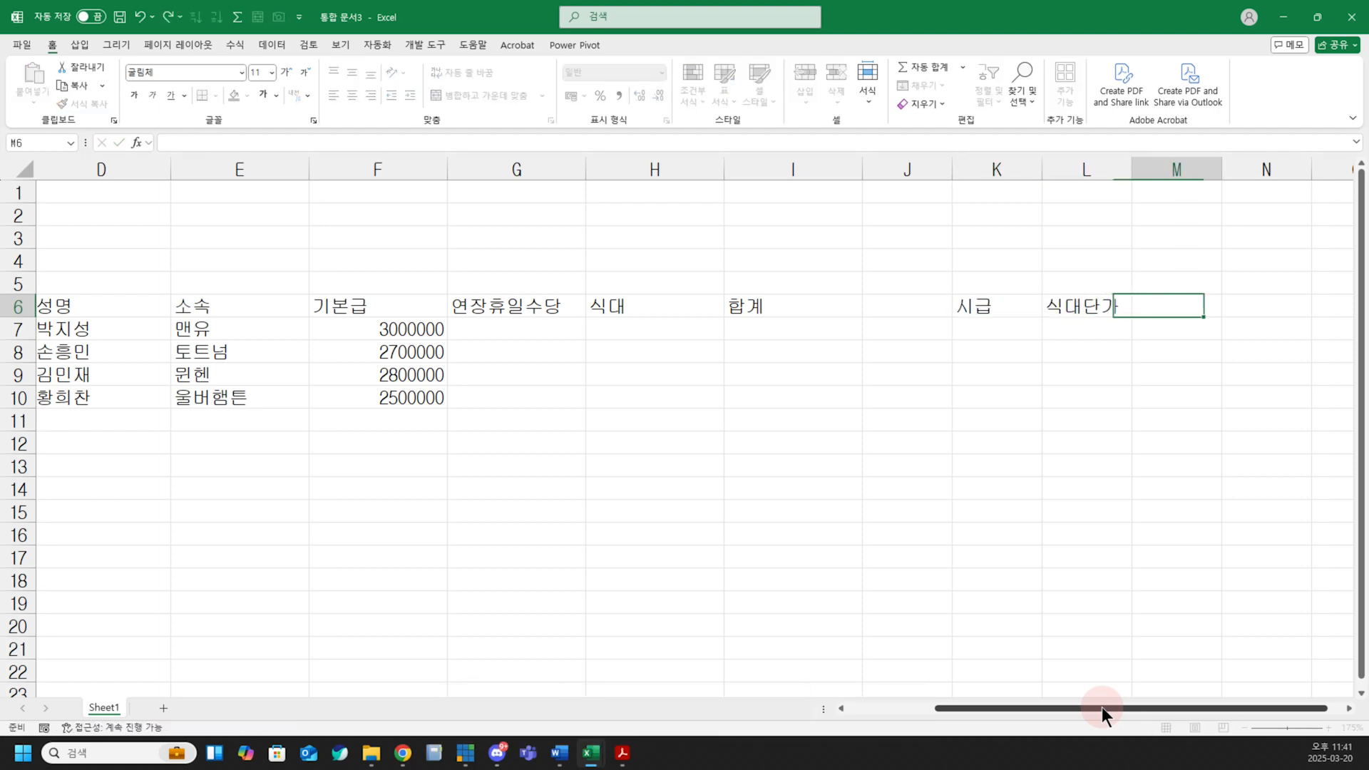
type("출근일수")
key("Tab")
type("여장근무시간")
key("Return")
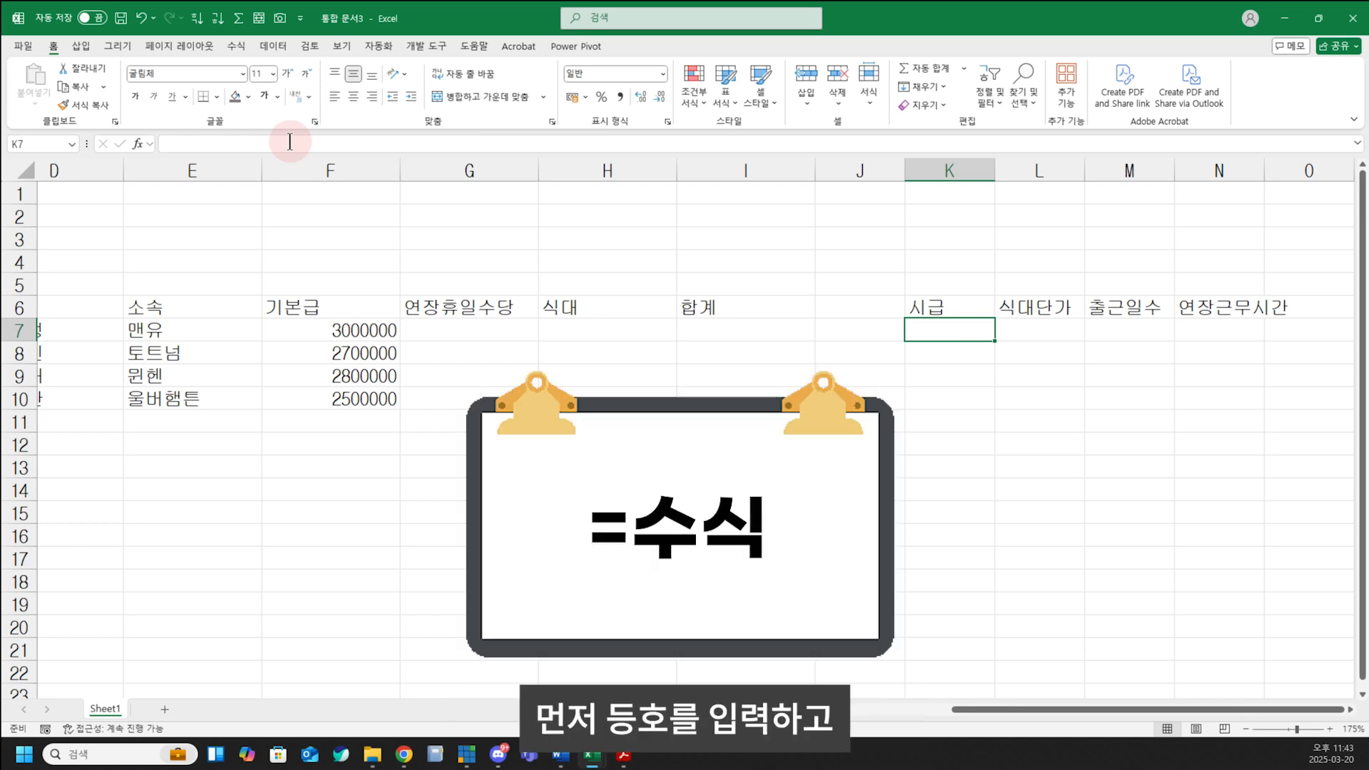
- Calculate the 시급 in K7 from plain numbers with =3000000/209, and clear the cell again
type("=")
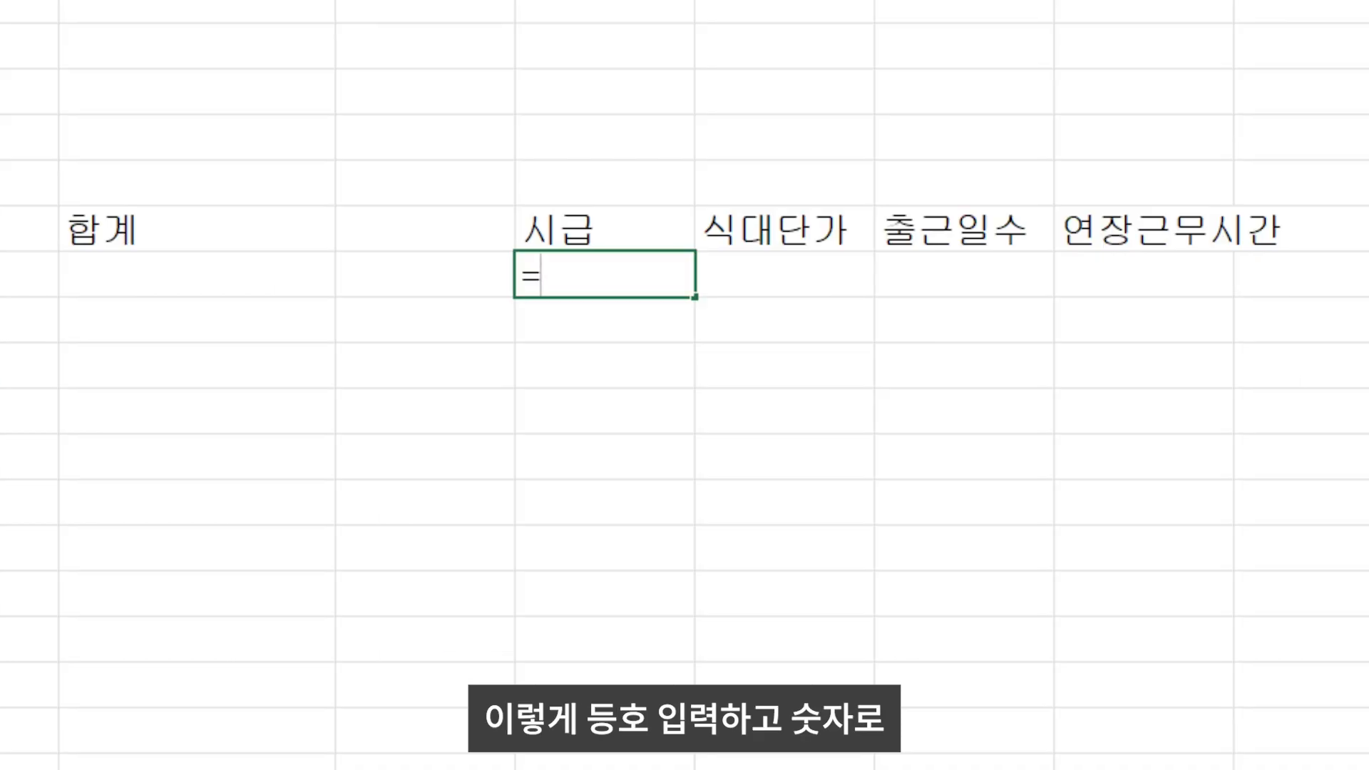
type("3000000")
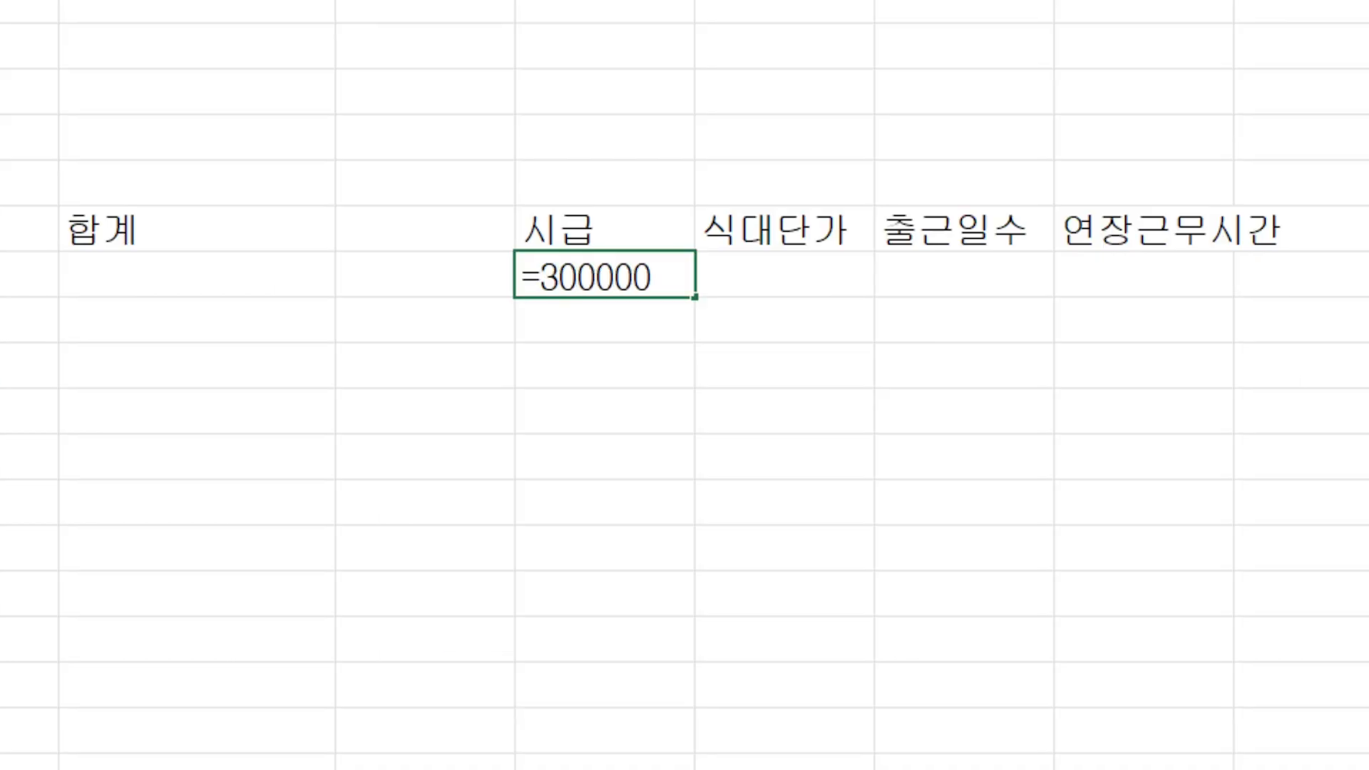
type("0/")
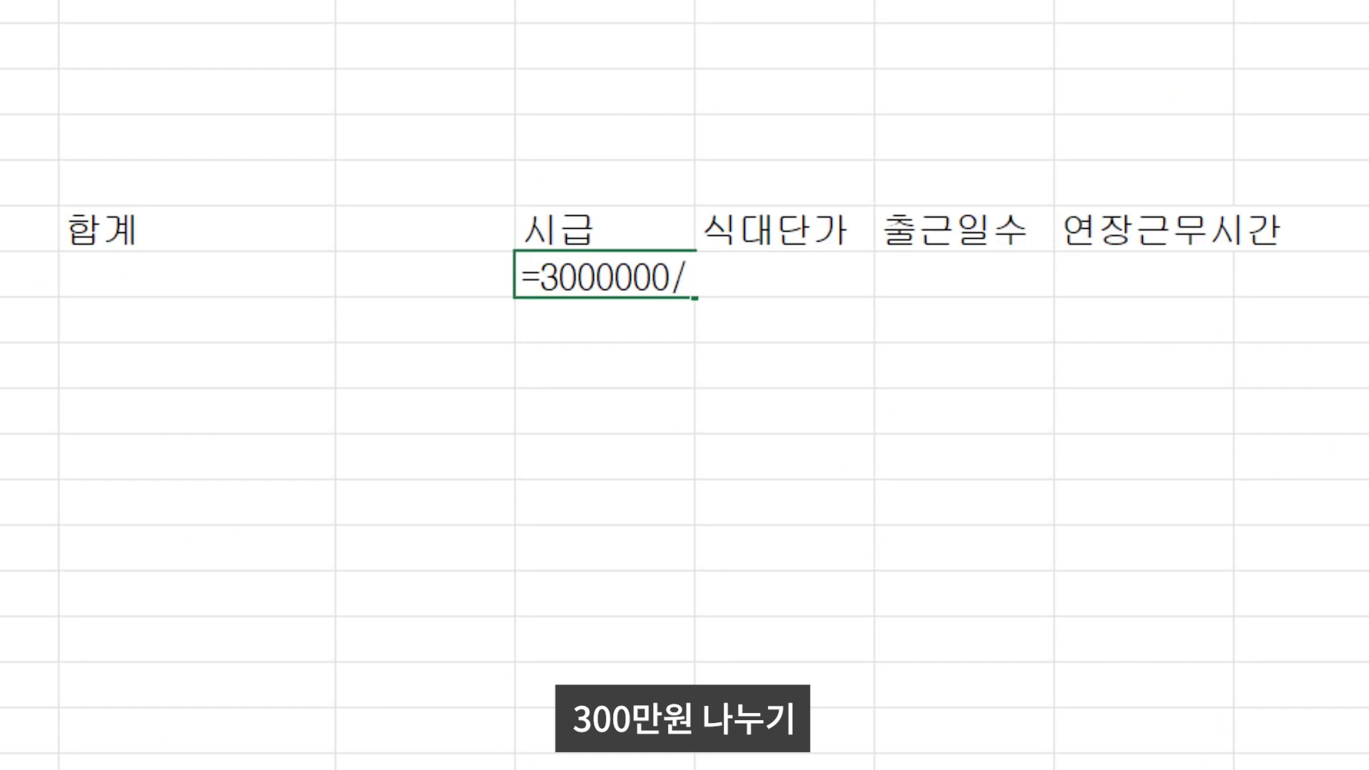
type("209")
key("Return")
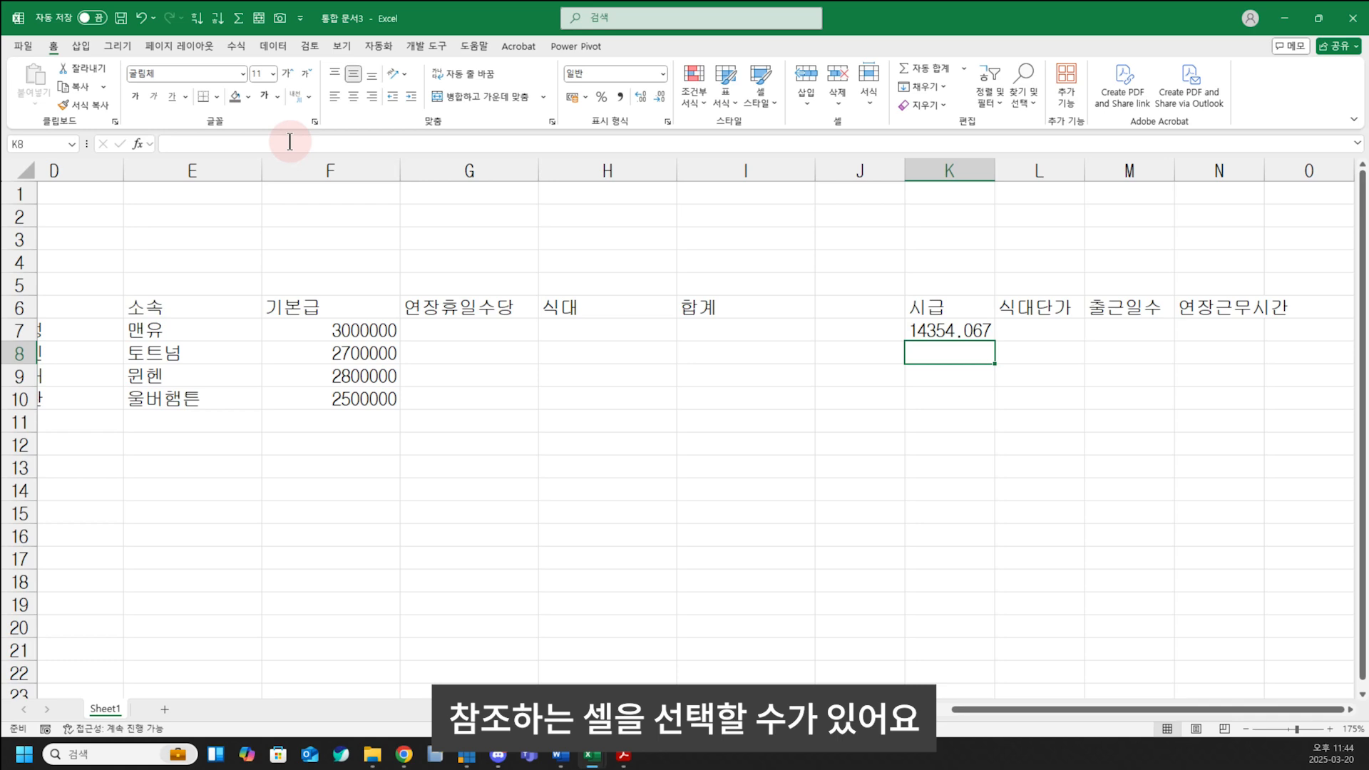
key("Up")
key("Delete")
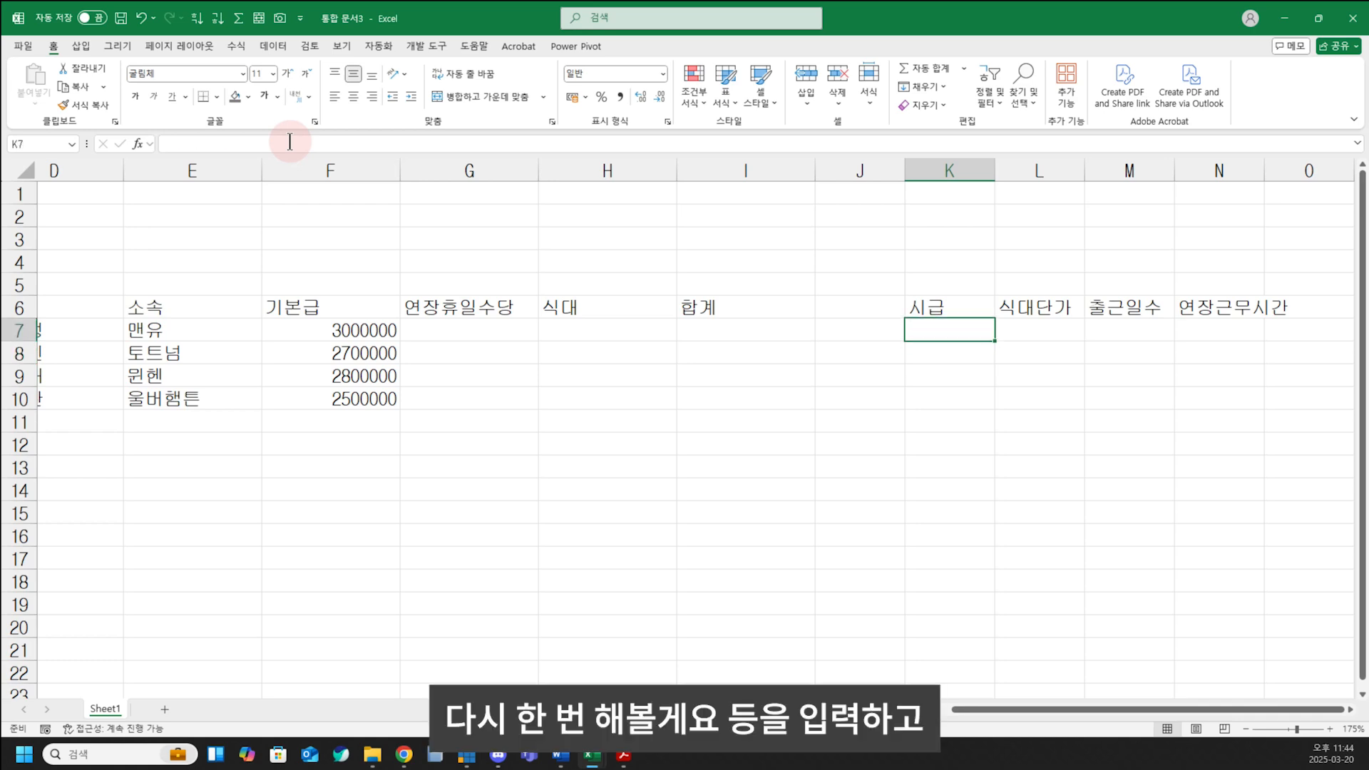
- Enter the formula =F7/209 in K7, picking the 기본급 cell F7 as a cell reference
type("=")
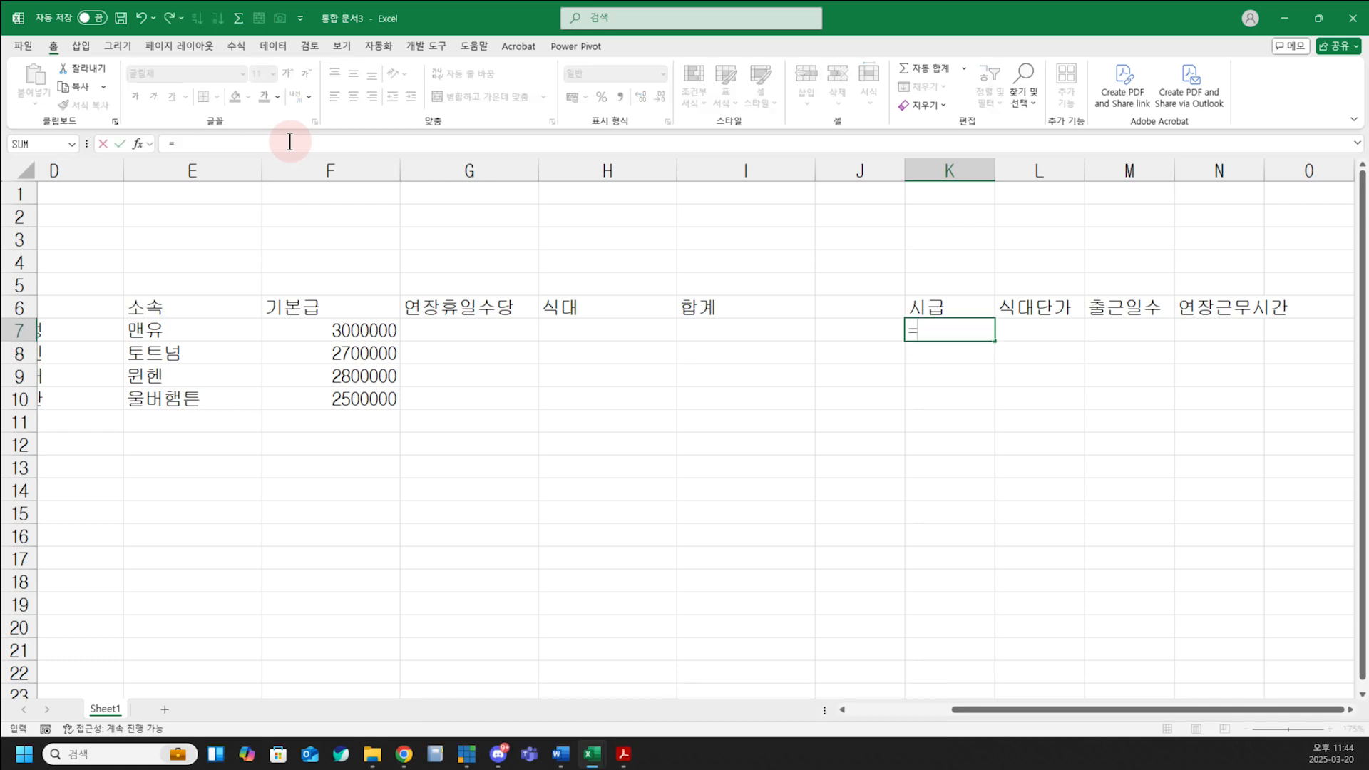
left_click(313, 333)
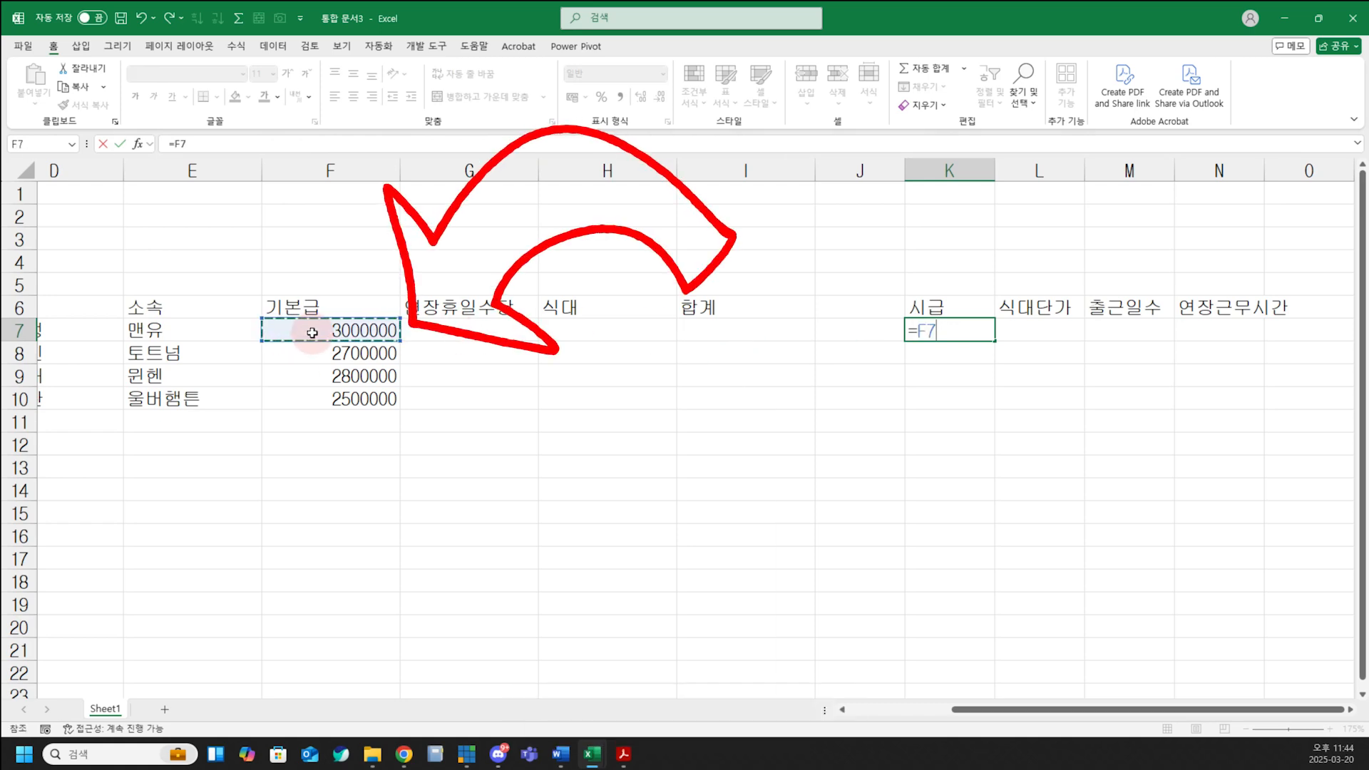
key("BackSpace")
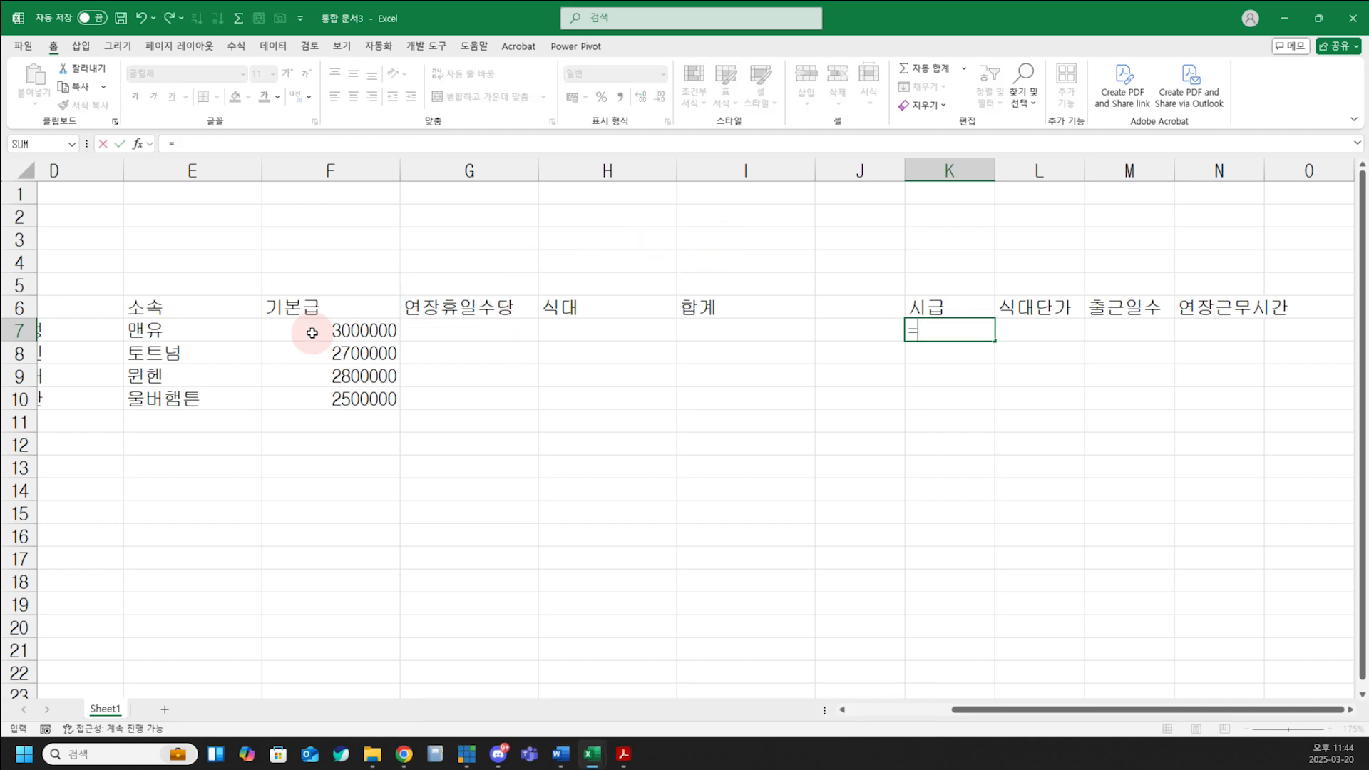
key("Left")
key("Left")
key("Left")
key("Left")
key("Left")
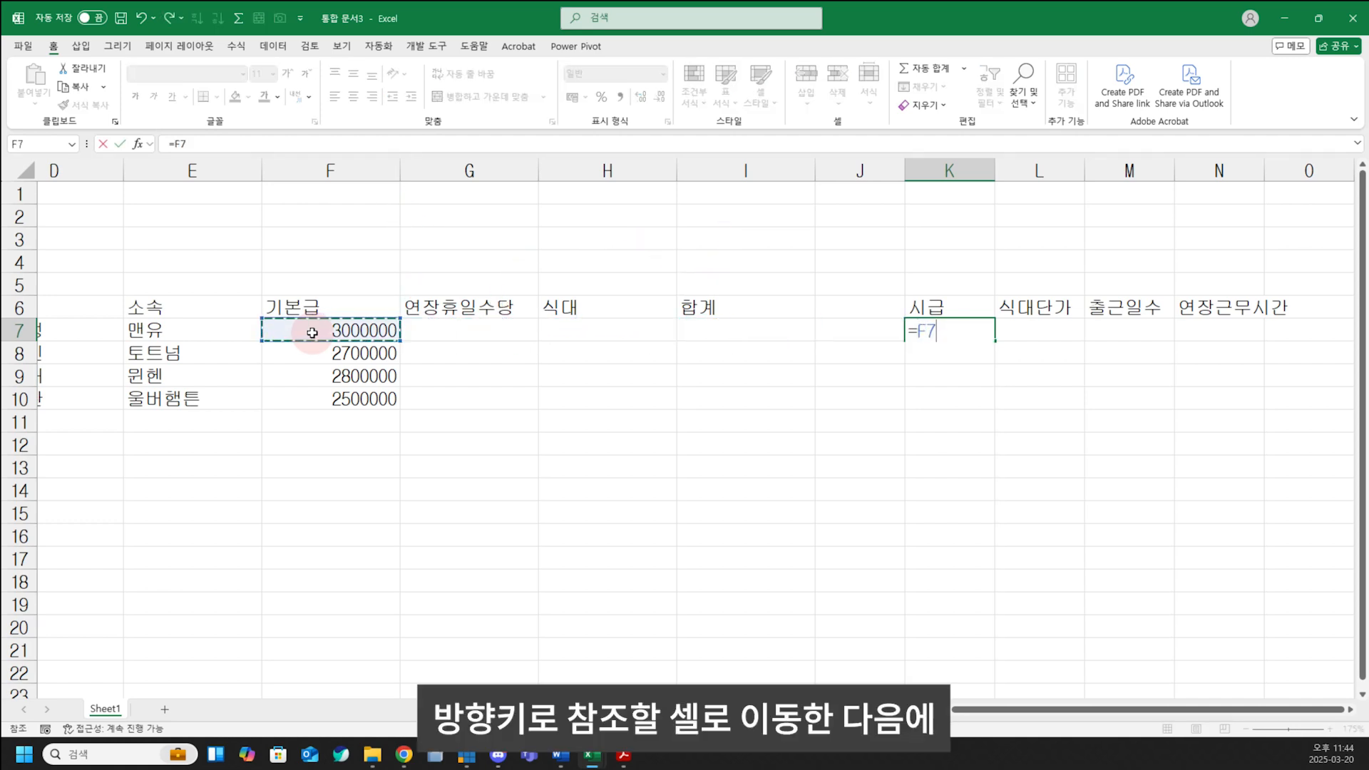
type("/209")
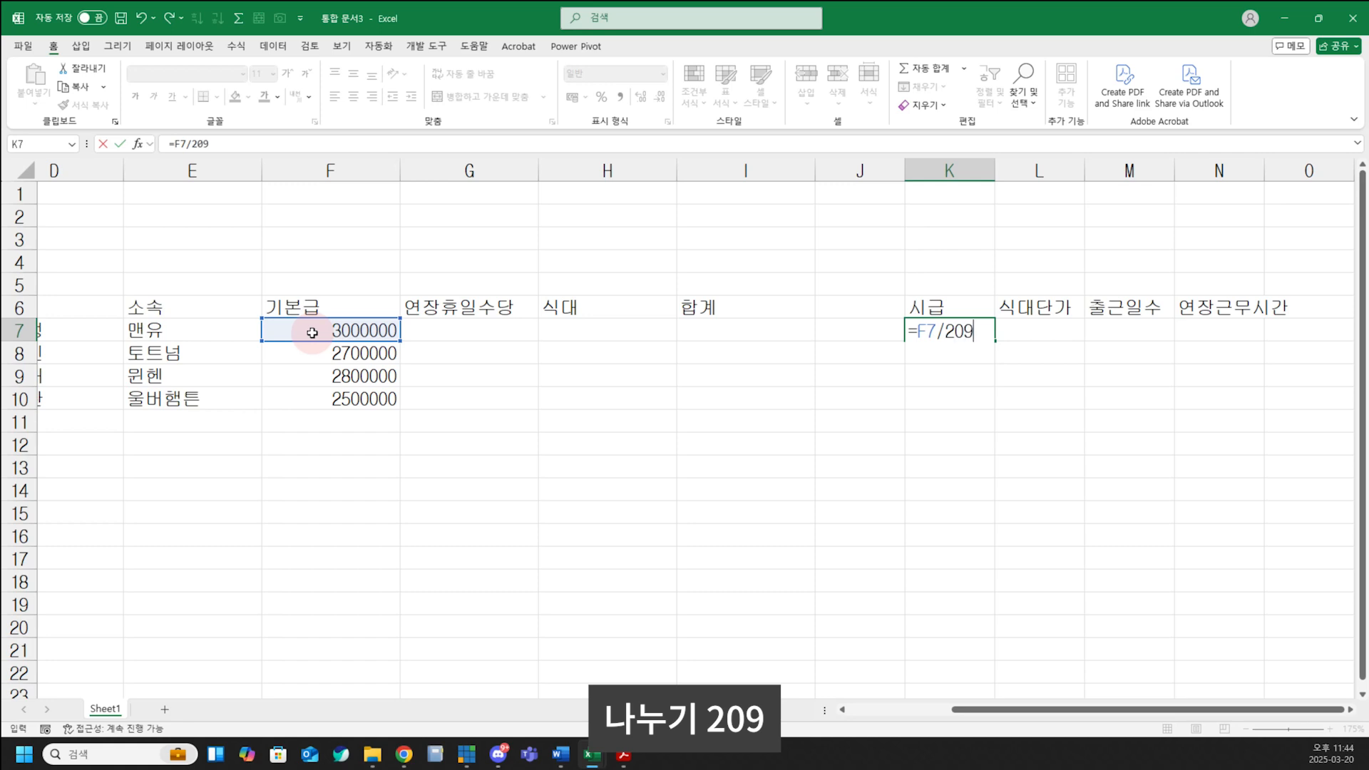
key("Return")
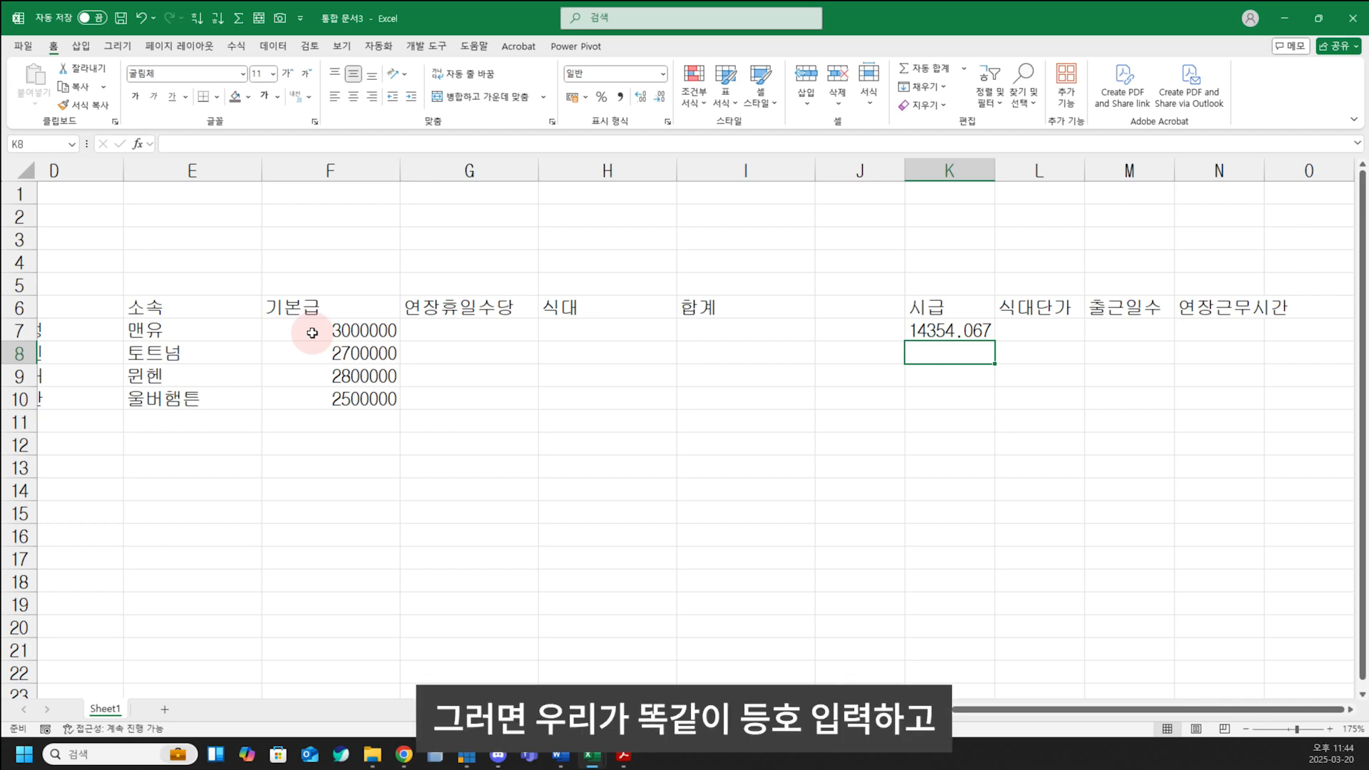
- Enter the formula =F8/209 in K8 for the second row's 시급, and clear the cell again
type("=")
key("Left")
key("Left")
key("Left")
key("Left")
key("Left")
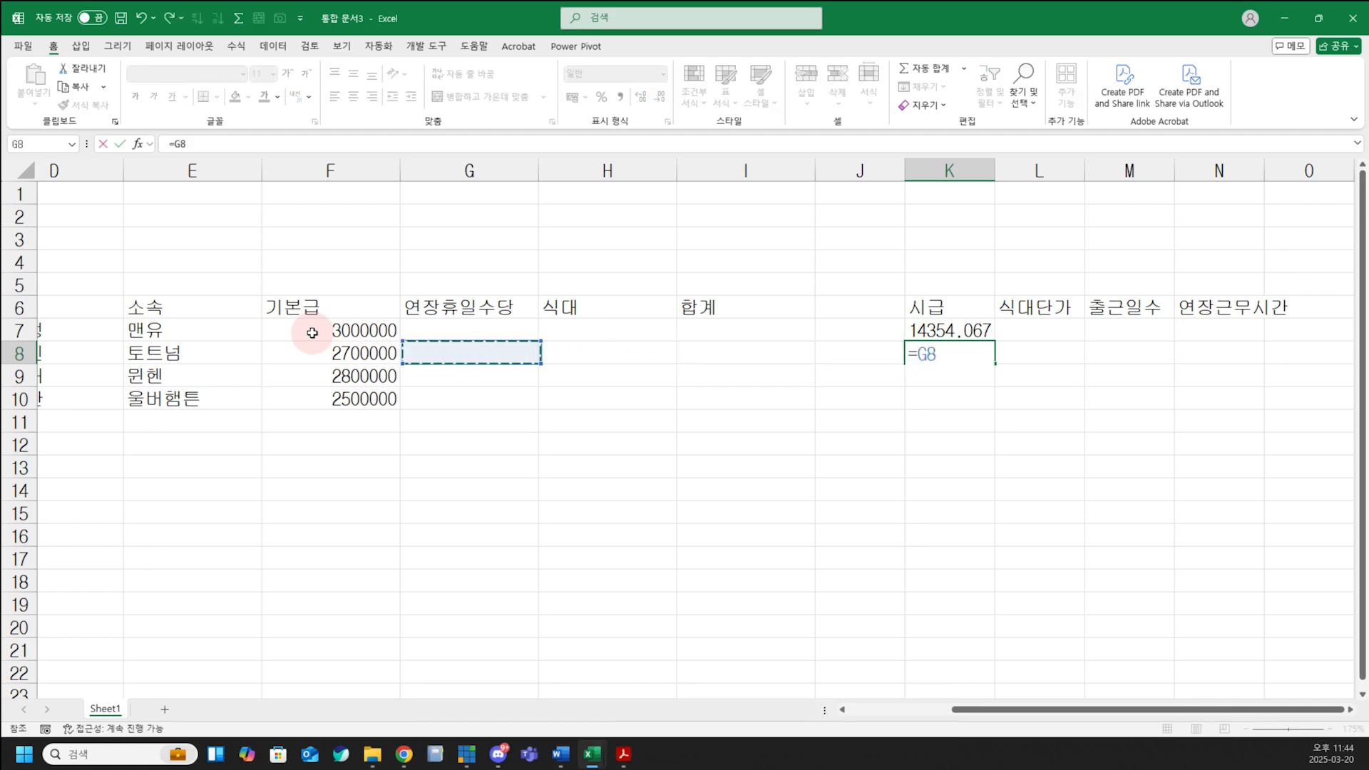
type("/209")
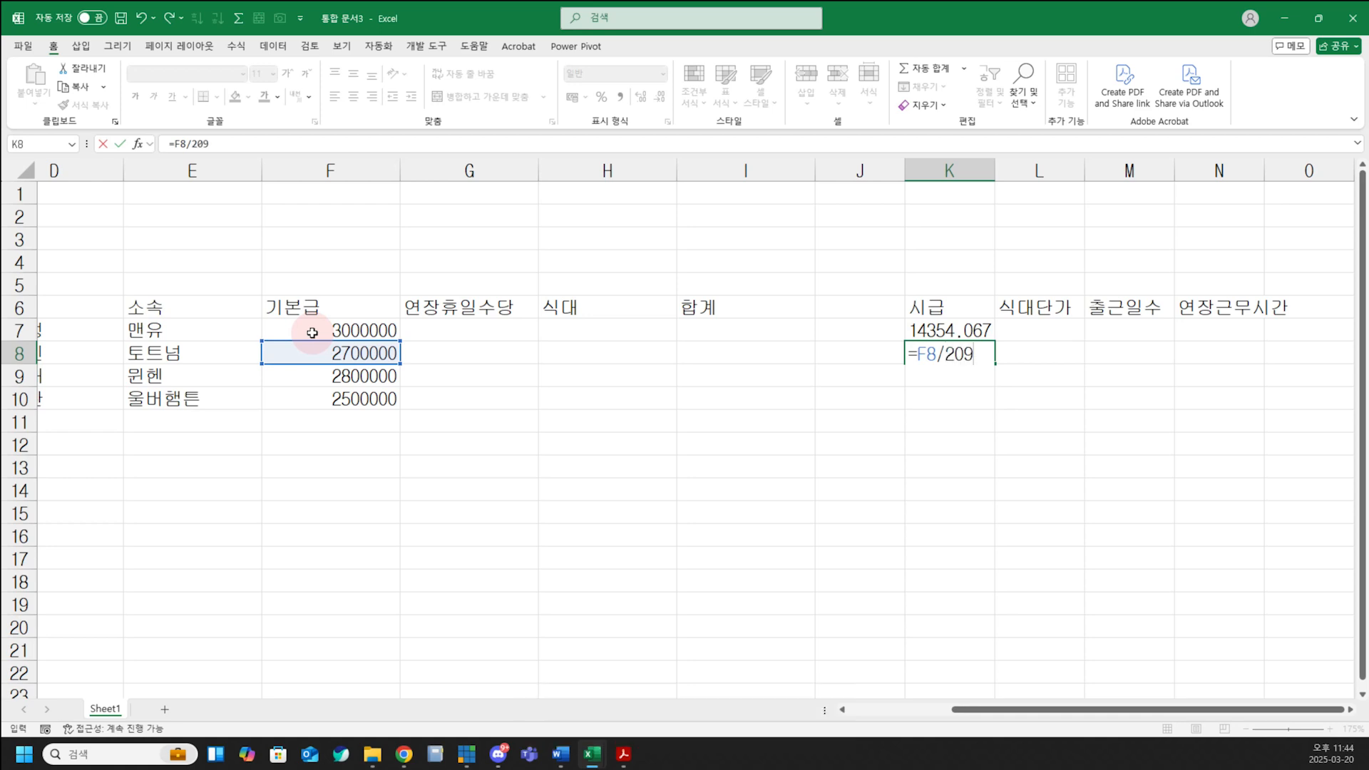
key("Return")
key("Up")
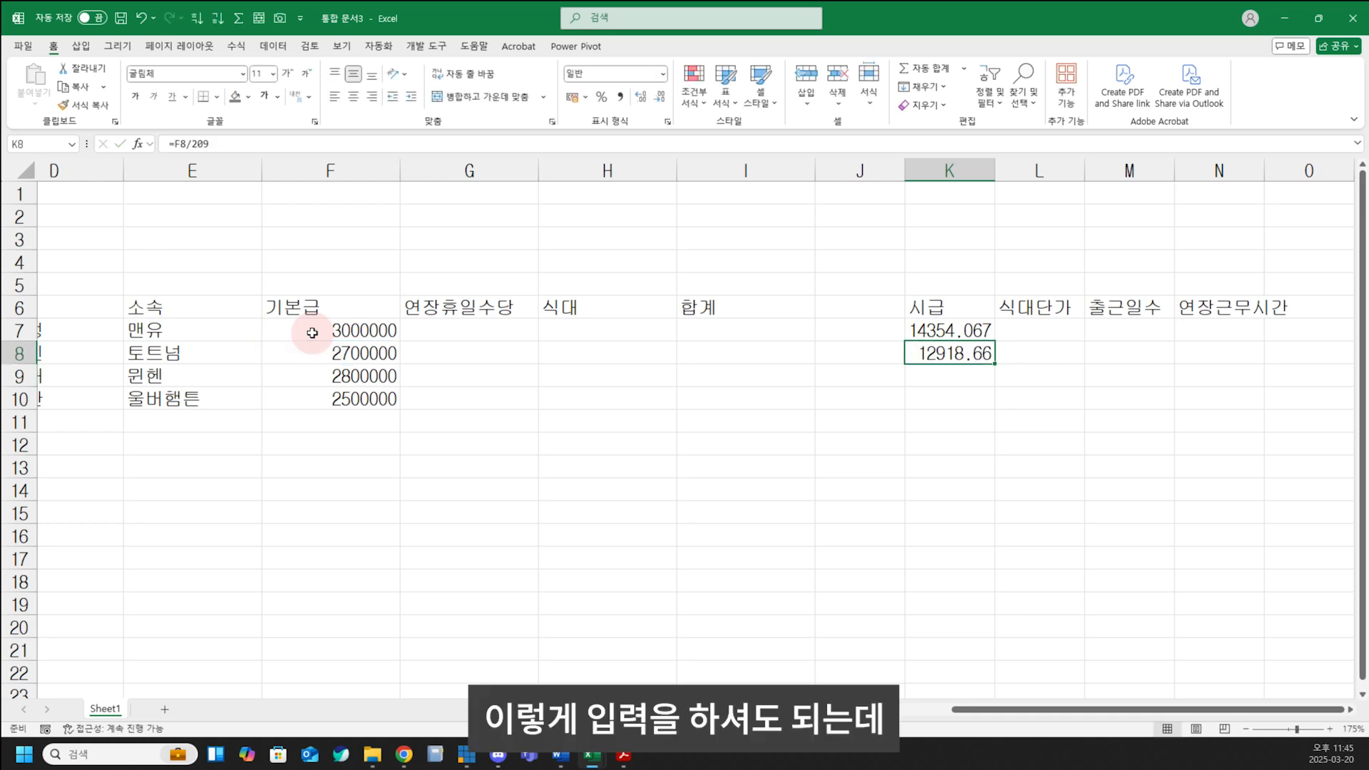
key("Delete")
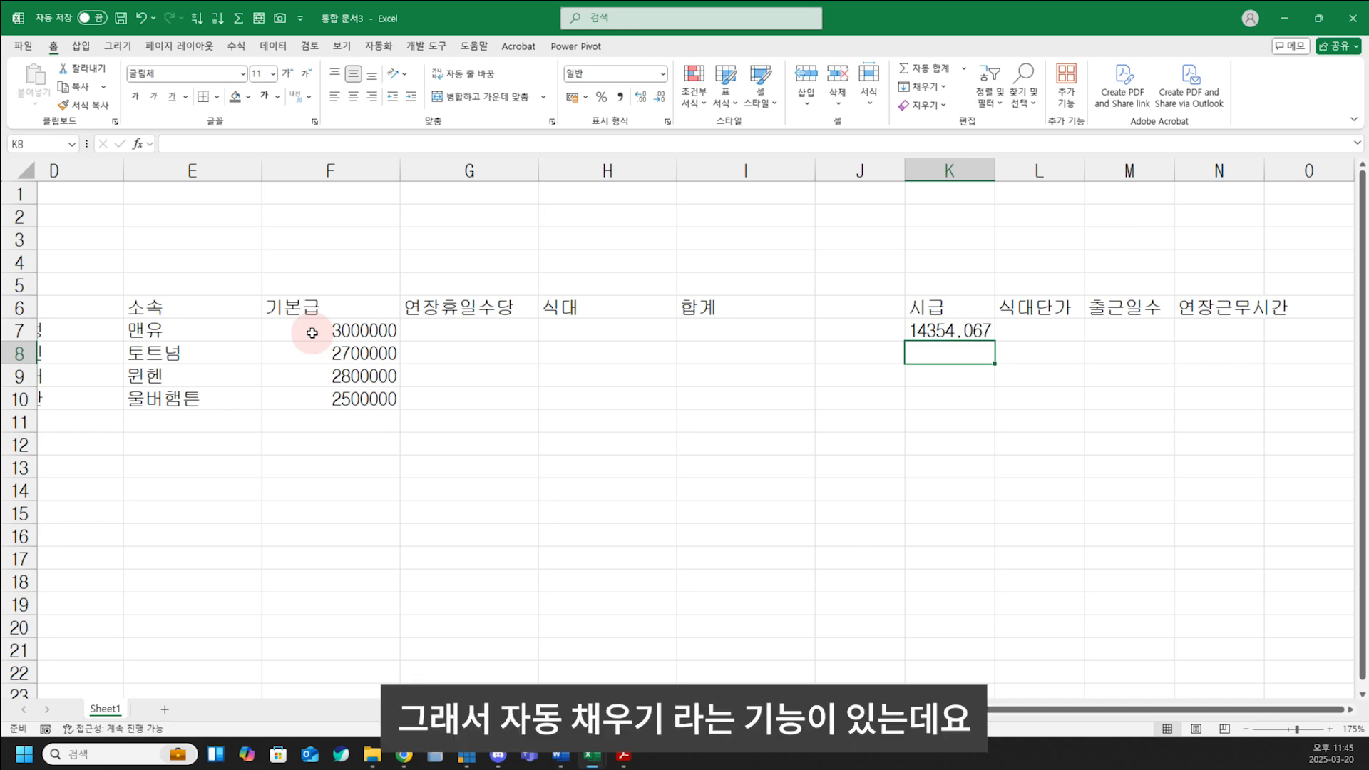
- AutoFill the 시급 formula from K7 down through K10
left_click(982, 334)
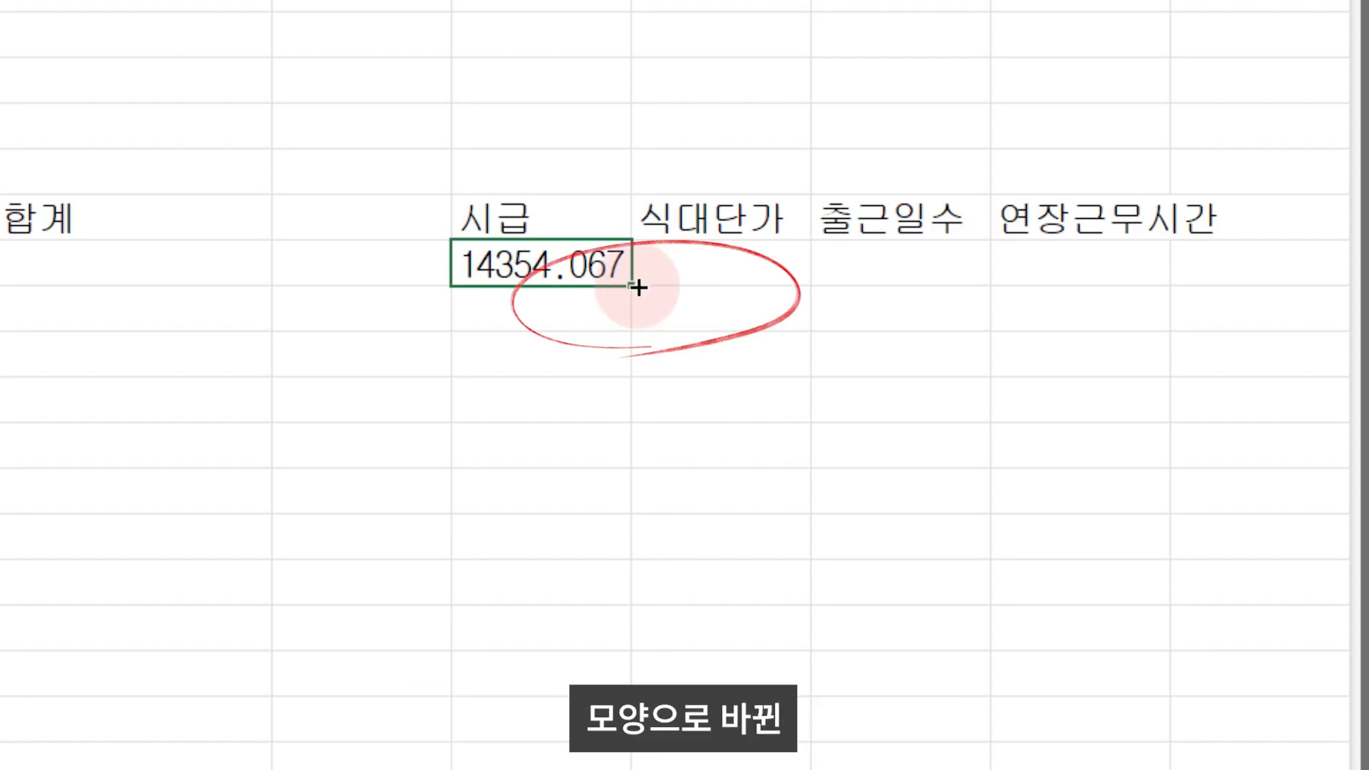
left_click_drag(638, 287, 637, 418)
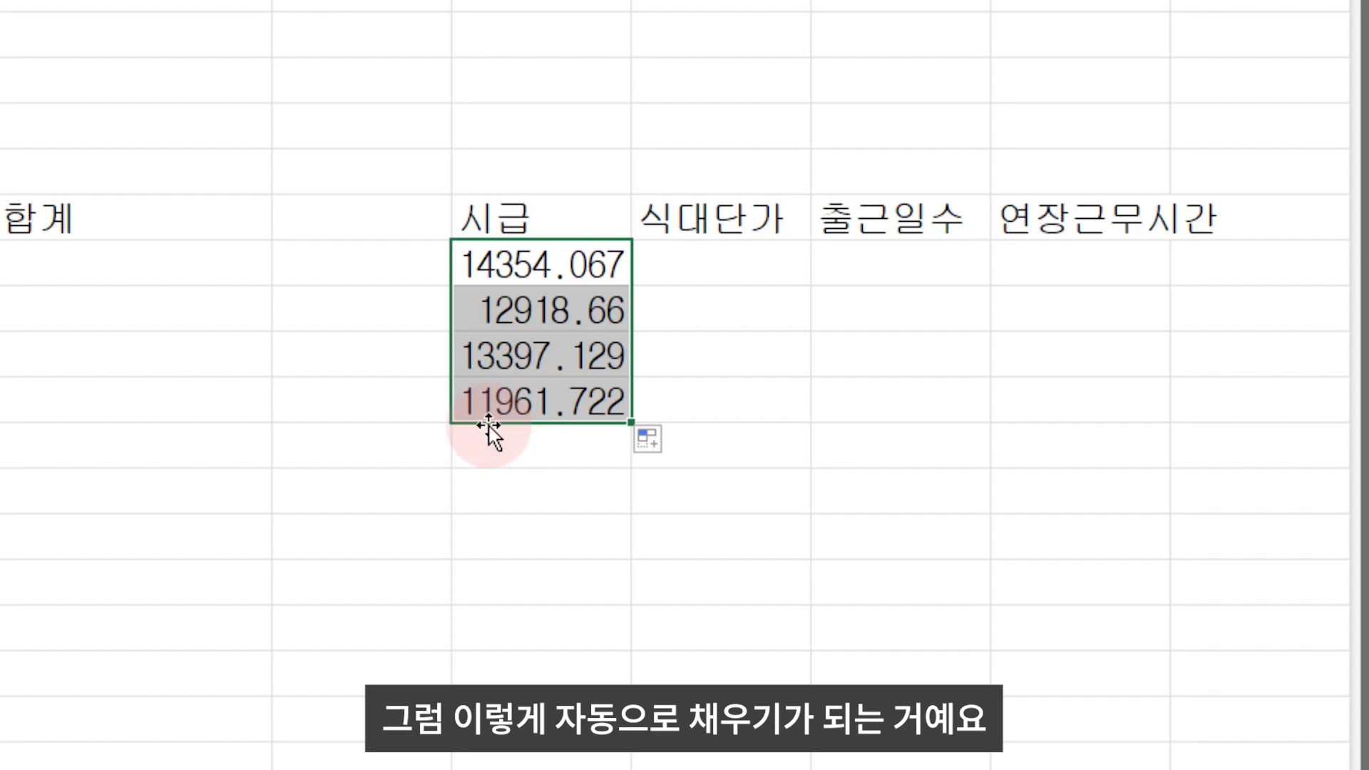
- Enter the formula =K7*N7*1.5 in G7 for the 연장휴일수당, picking the 시급 and 연장근무시간 cells as references
left_click(617, 528)
left_click(526, 327)
double_click(526, 327)
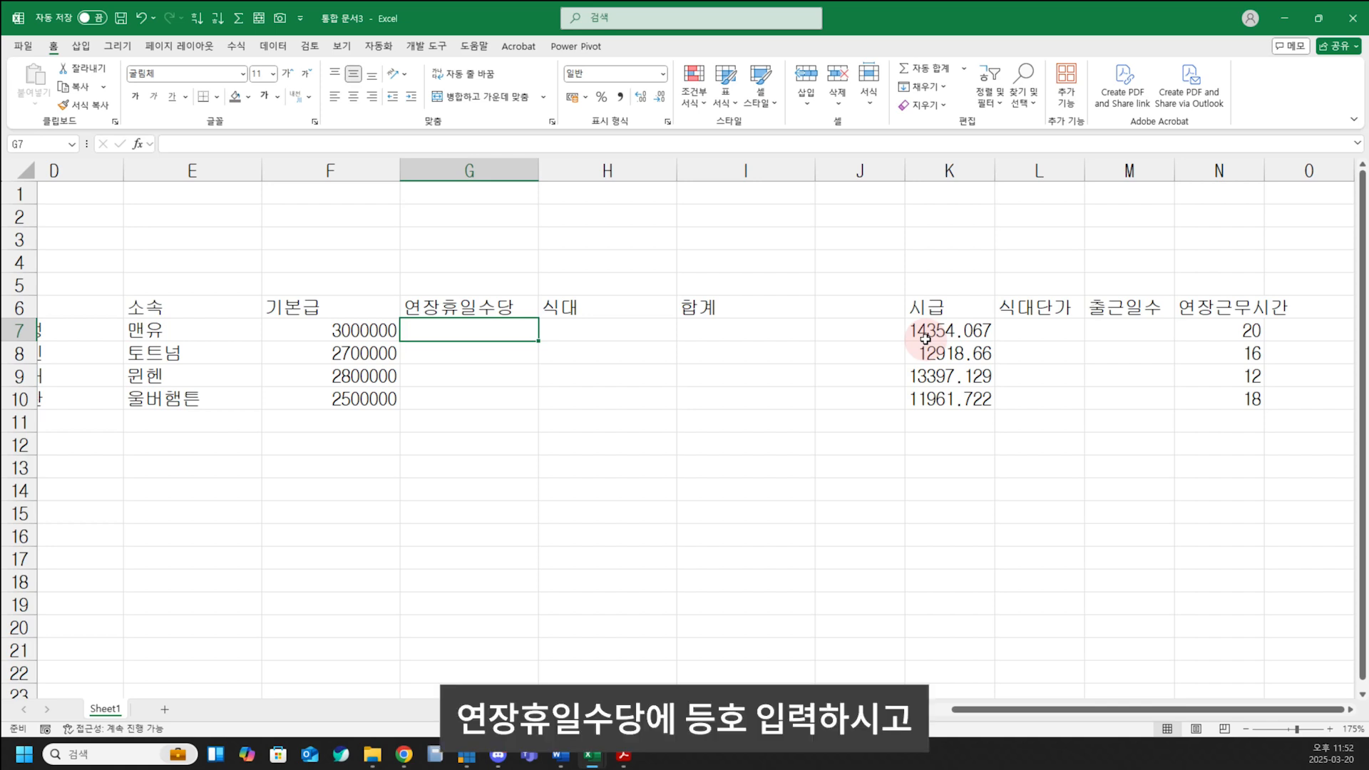
type("=")
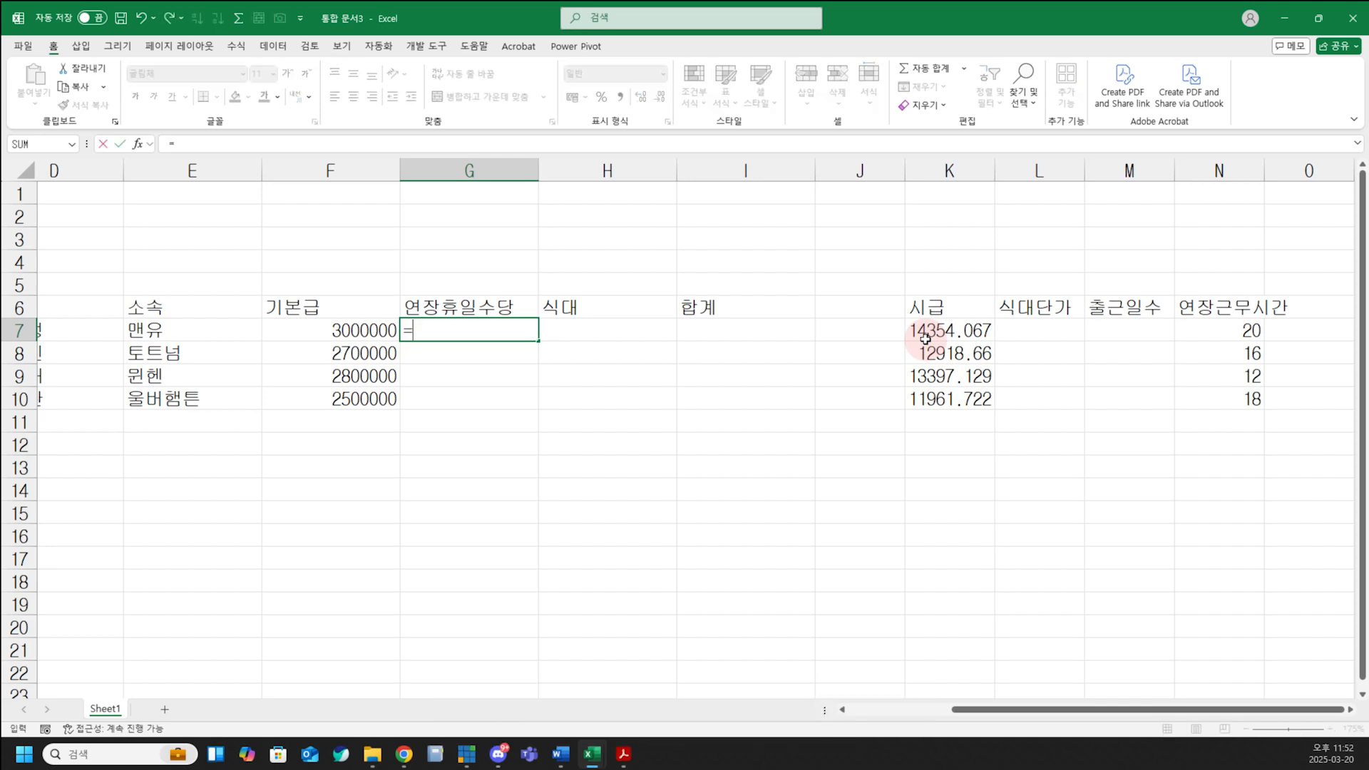
left_click(926, 339)
type("*")
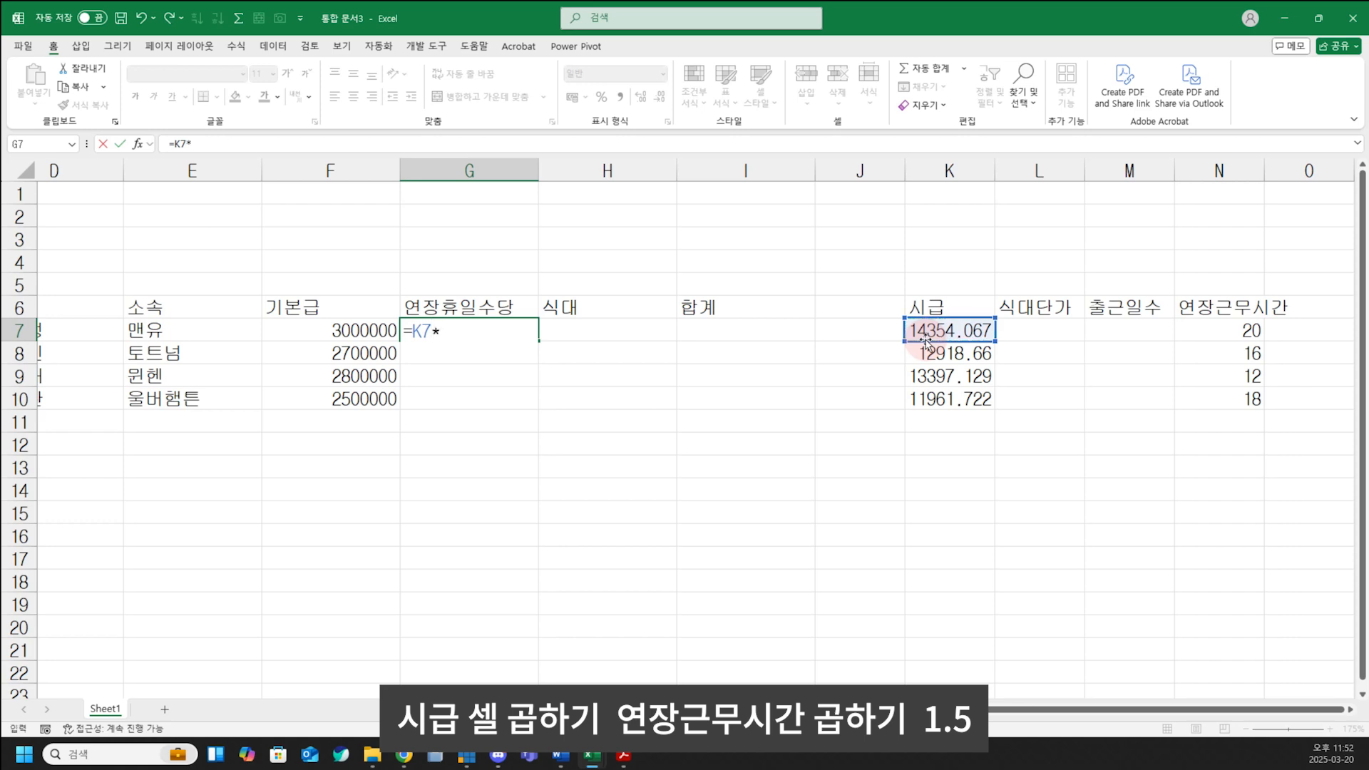
key("Right")
key("Right")
key("Right")
key("Right")
key("Right")
key("Right")
key("Right")
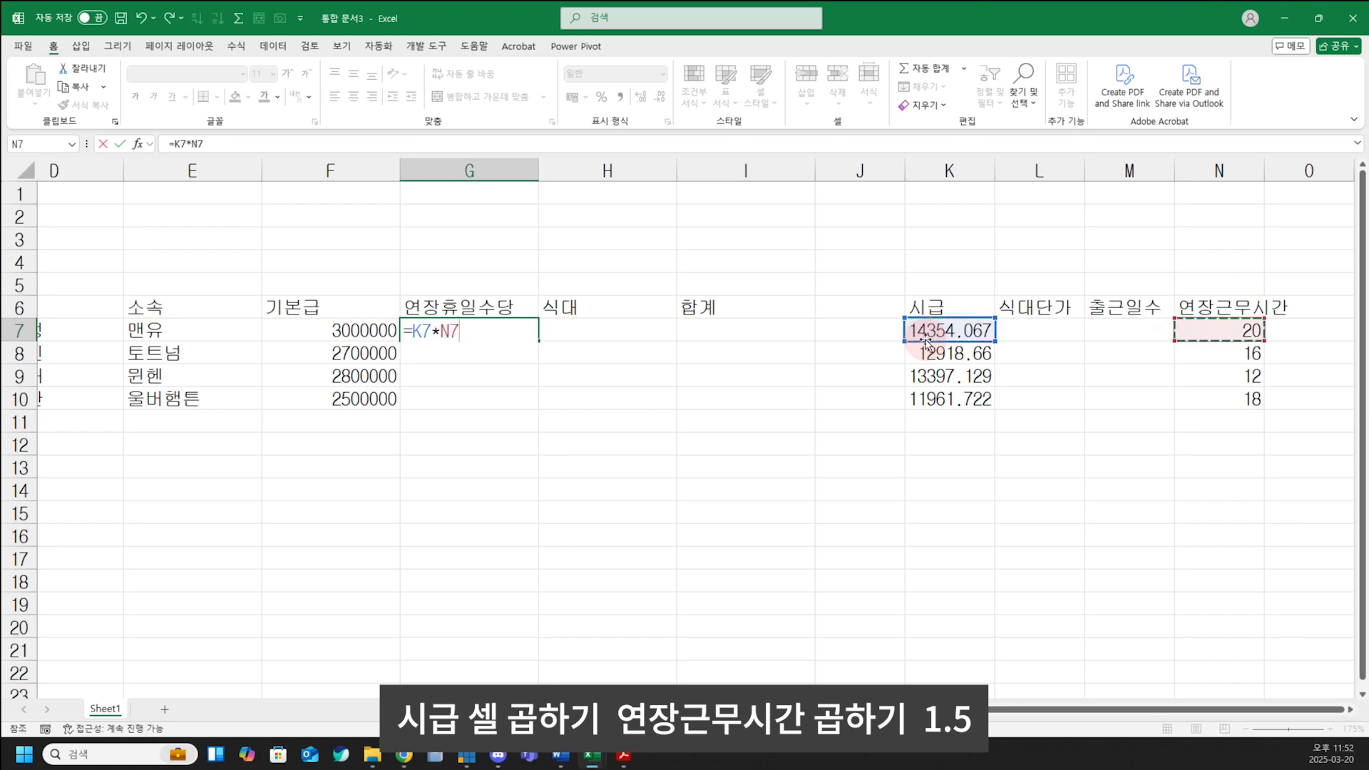
type("*1.58")
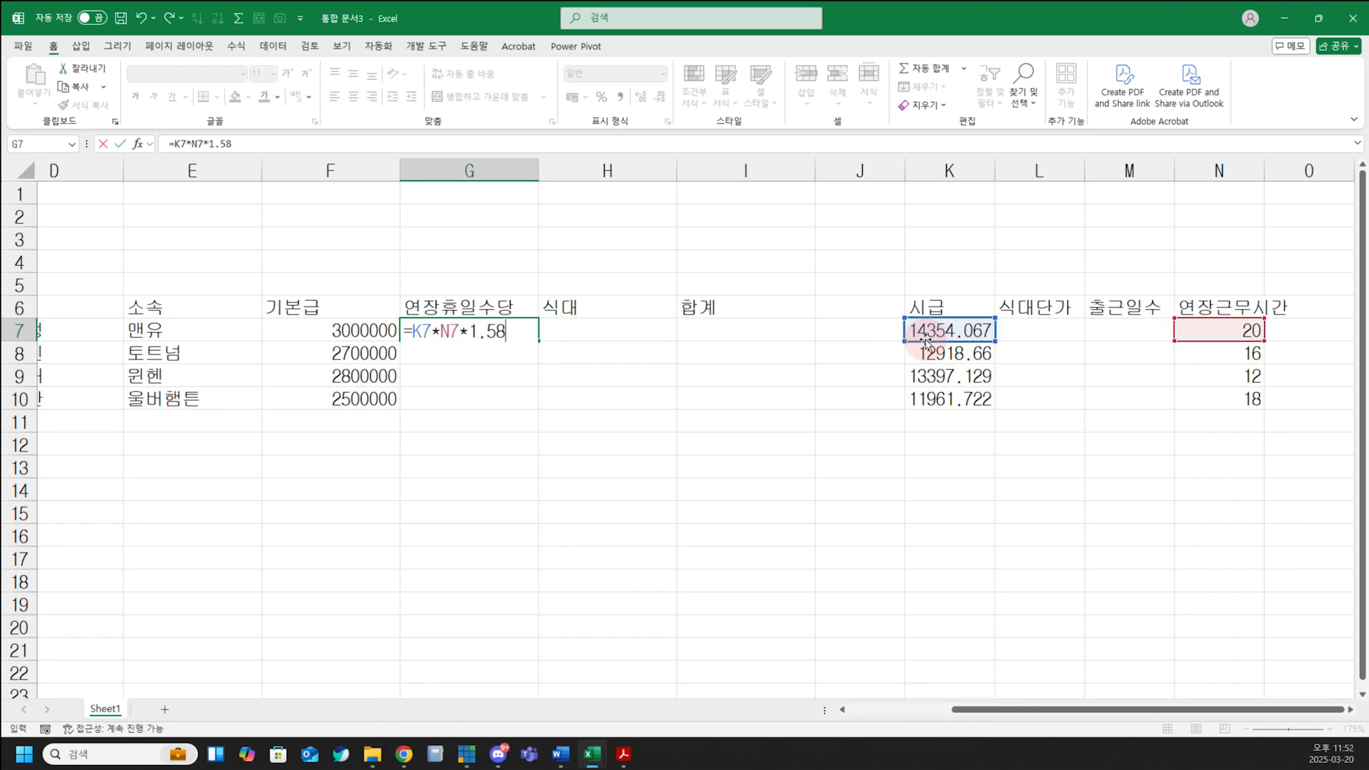
key("BackSpace")
key("Return")
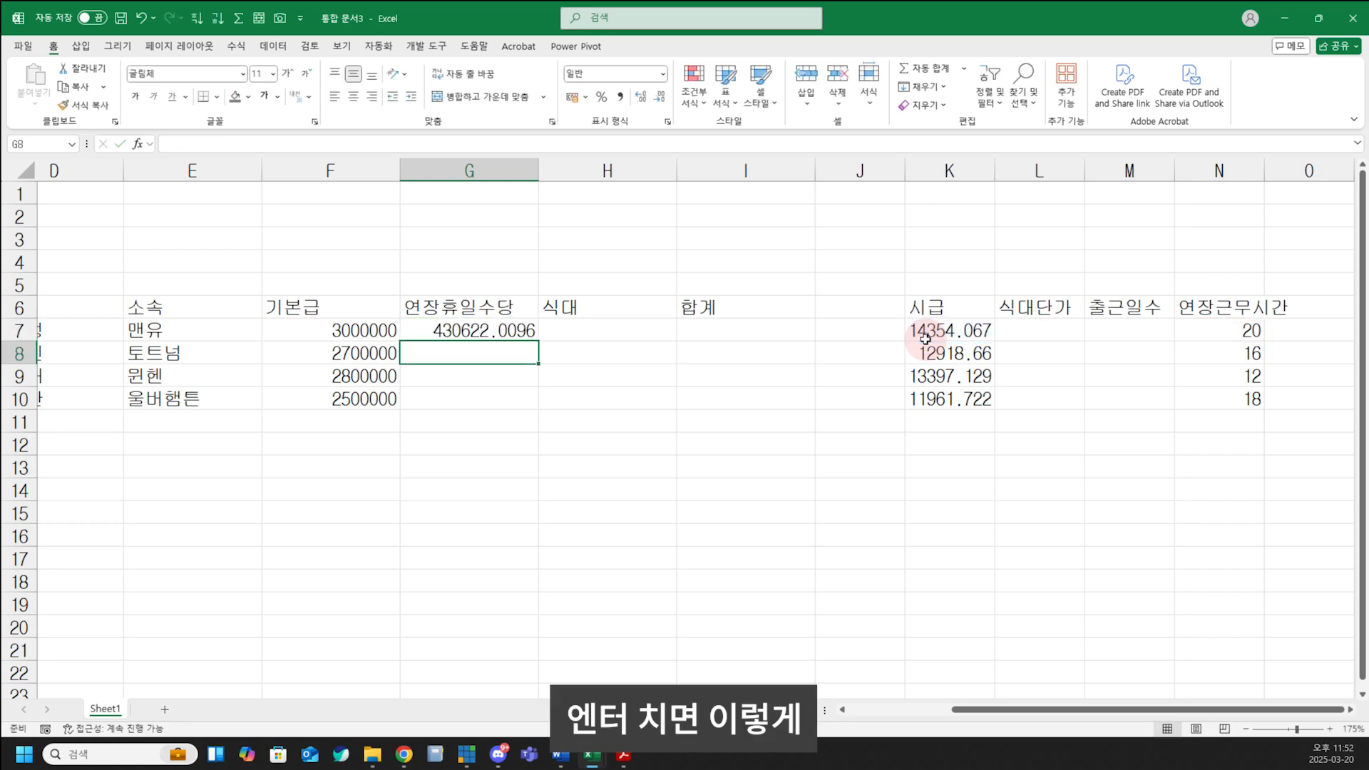
- Try AutoFilling the 연장휴일수당 formula by extending G7 down through G10, and undo the fill each time
left_click(508, 332)
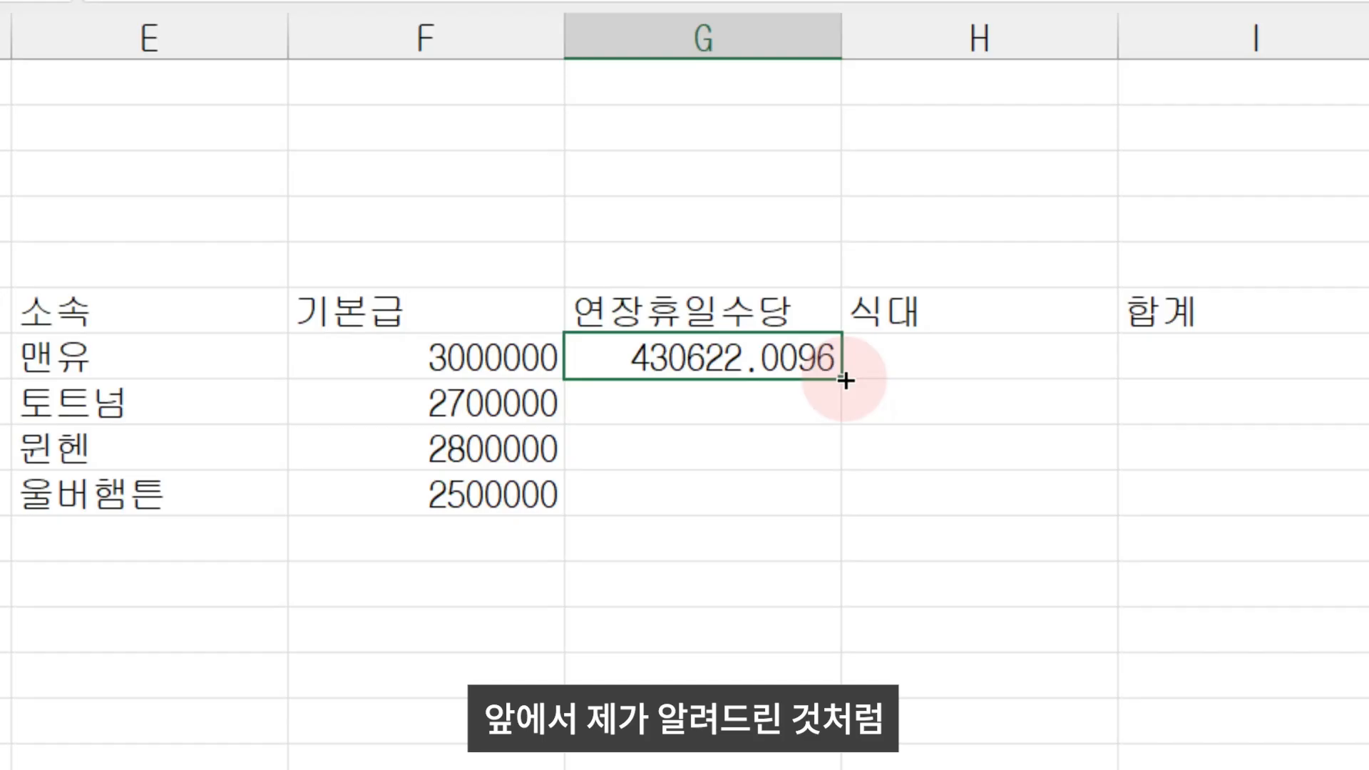
left_click_drag(846, 381, 835, 515)
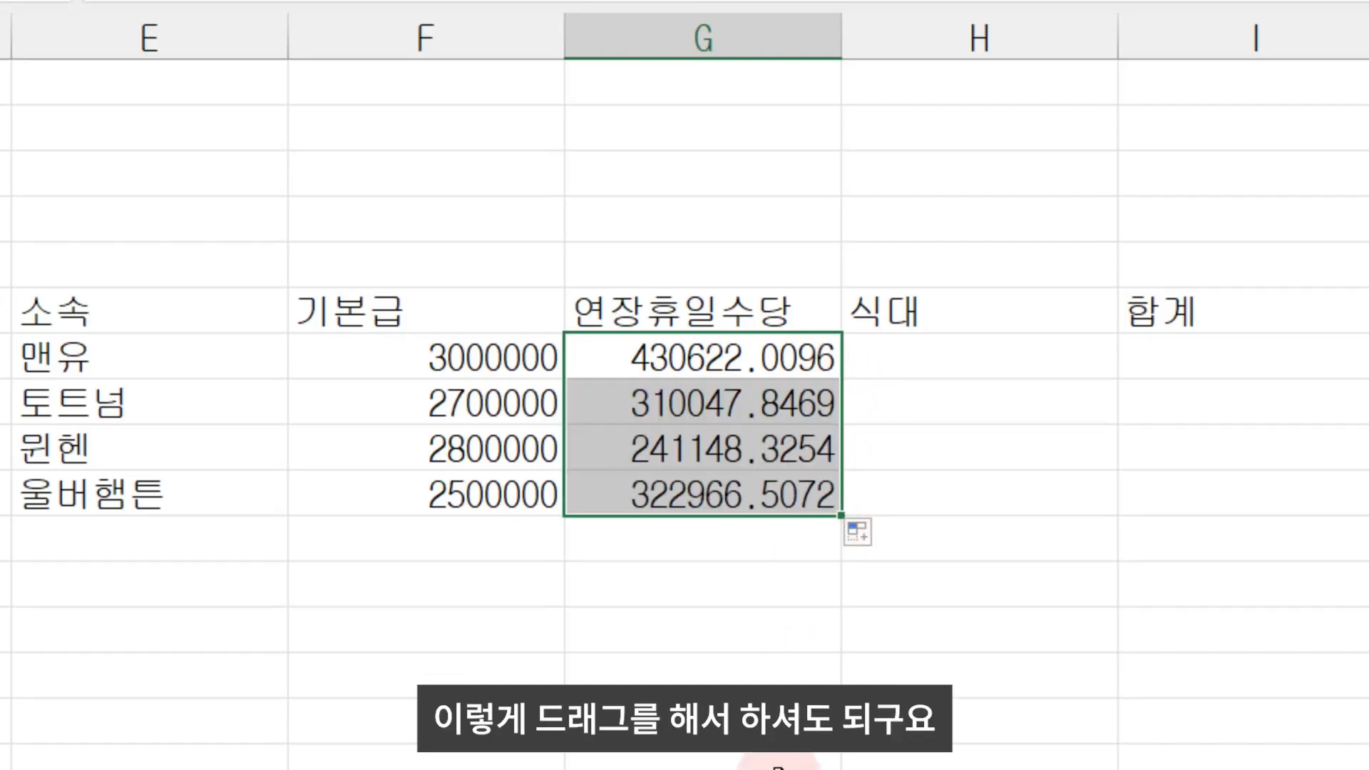
key("ctrl+z")
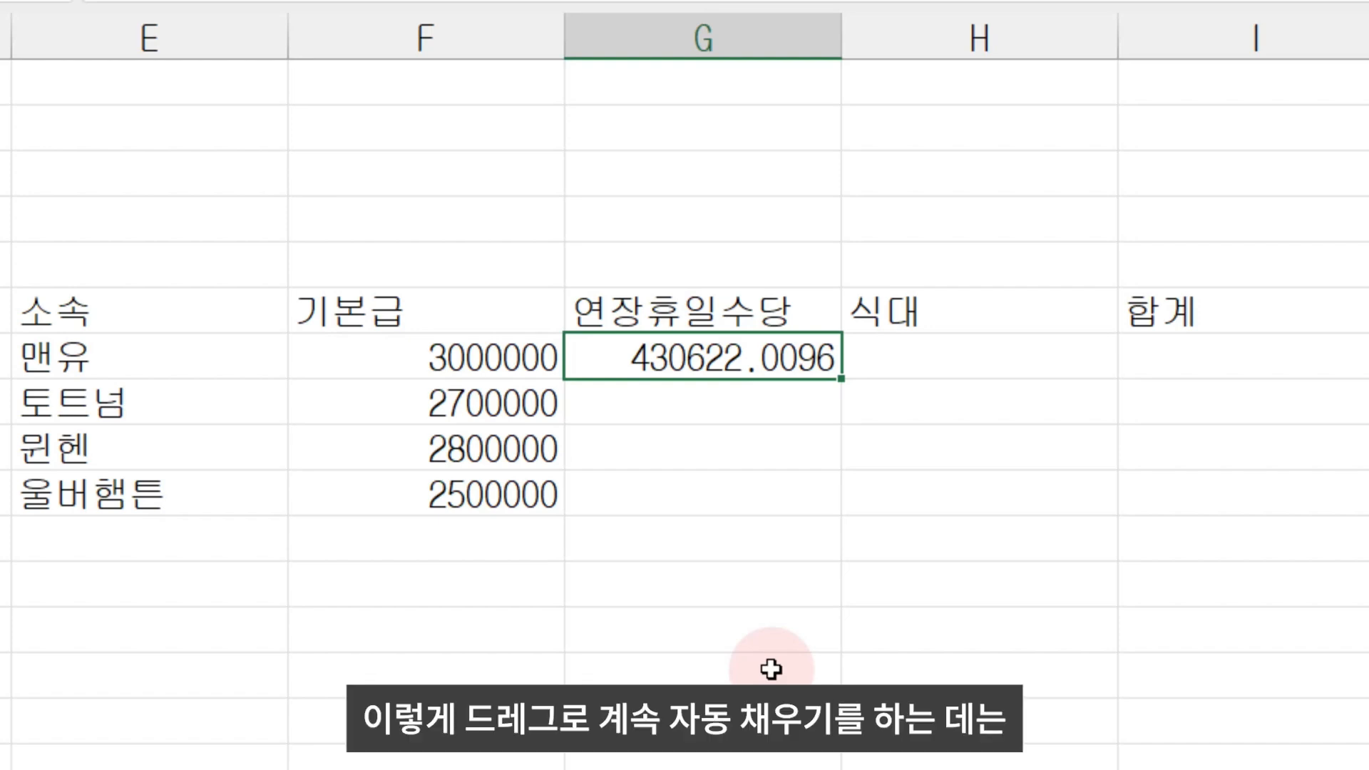
left_click_drag(844, 385, 846, 496)
key("ctrl+z")
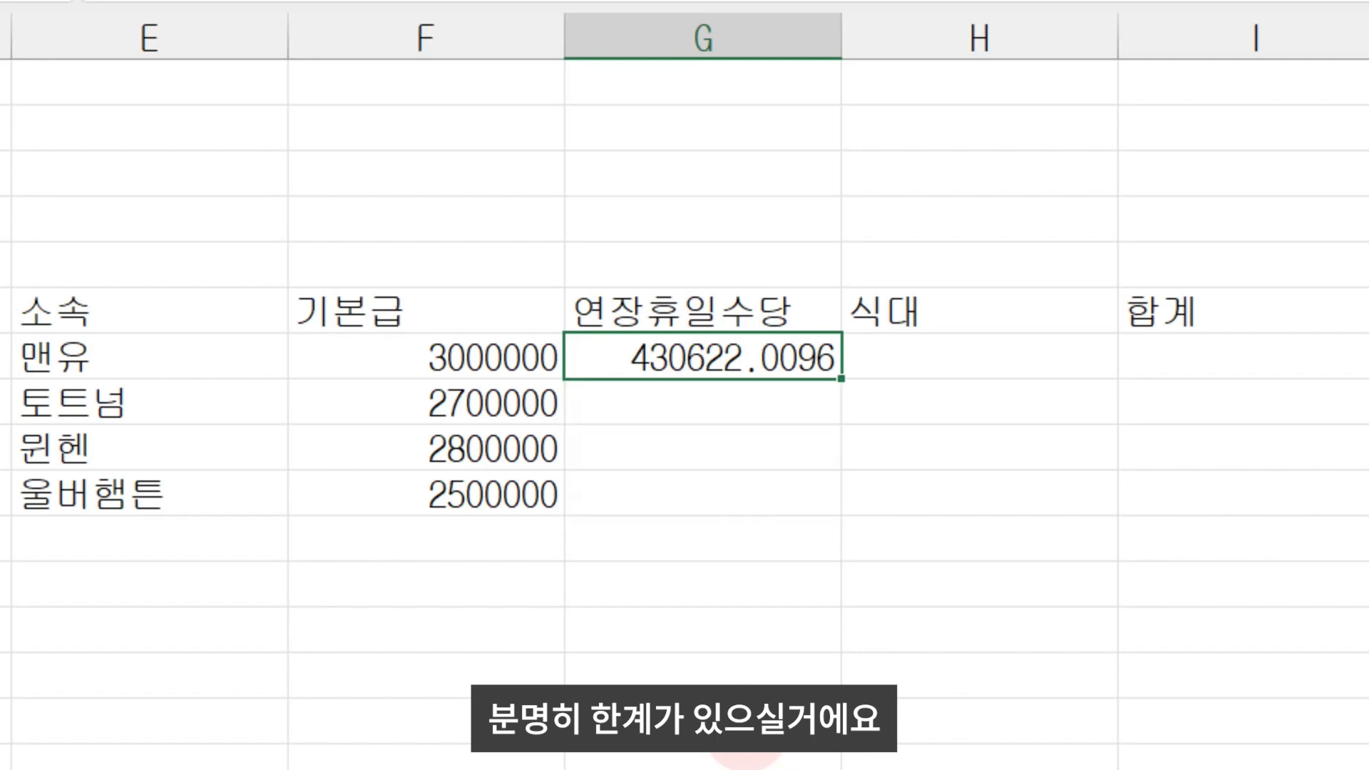
- AutoFill the 연장휴일수당 formula from G7 down to the table's last row, G10
double_click(845, 385)
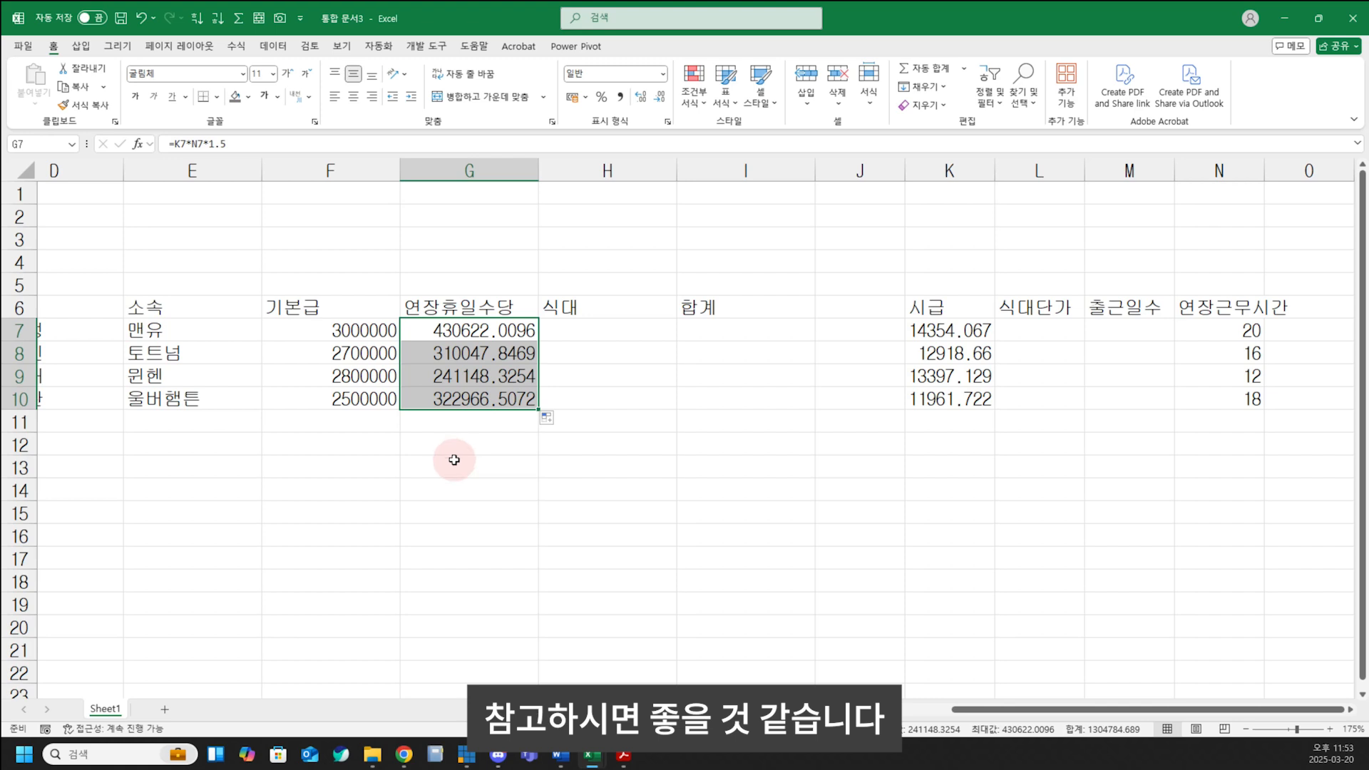
scroll(457, 457, "down", 1)
left_click(641, 268)
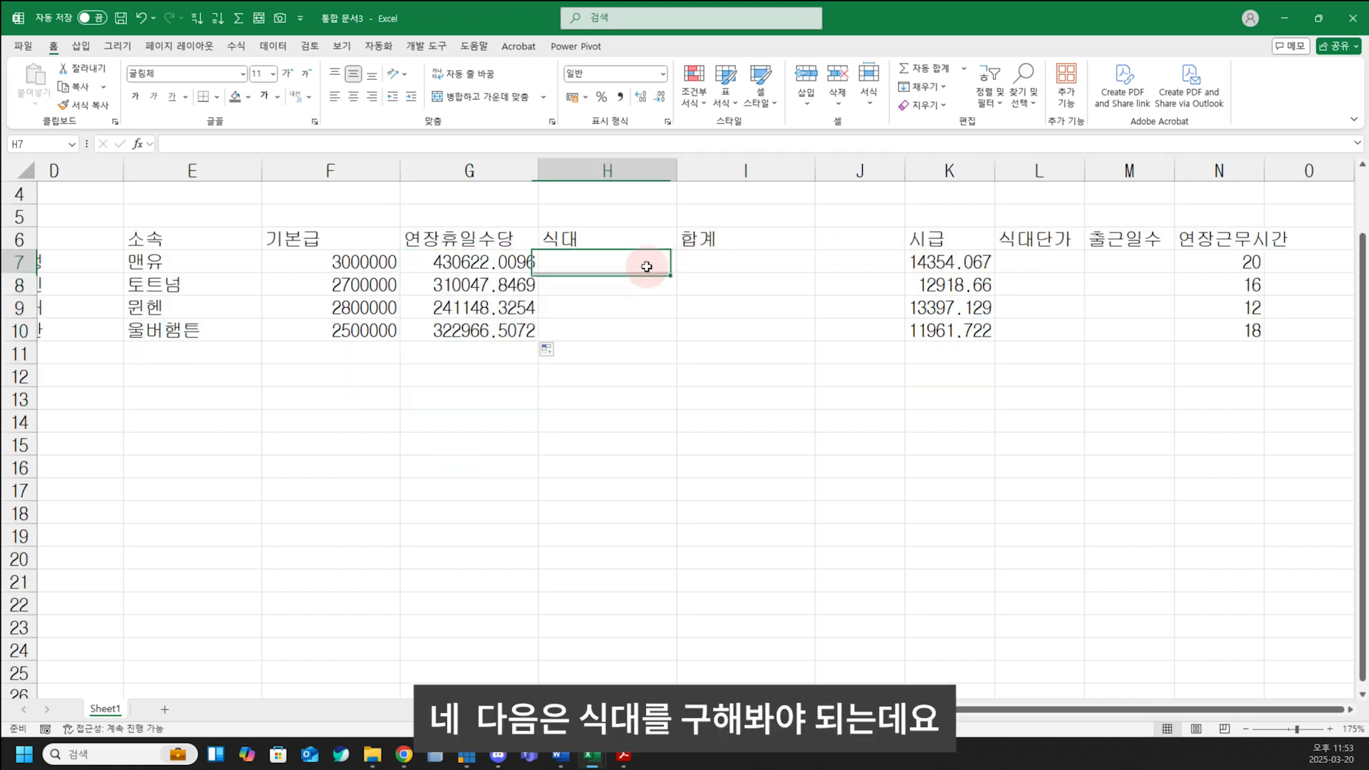
left_click(627, 284)
left_click(627, 312)
left_click(624, 330)
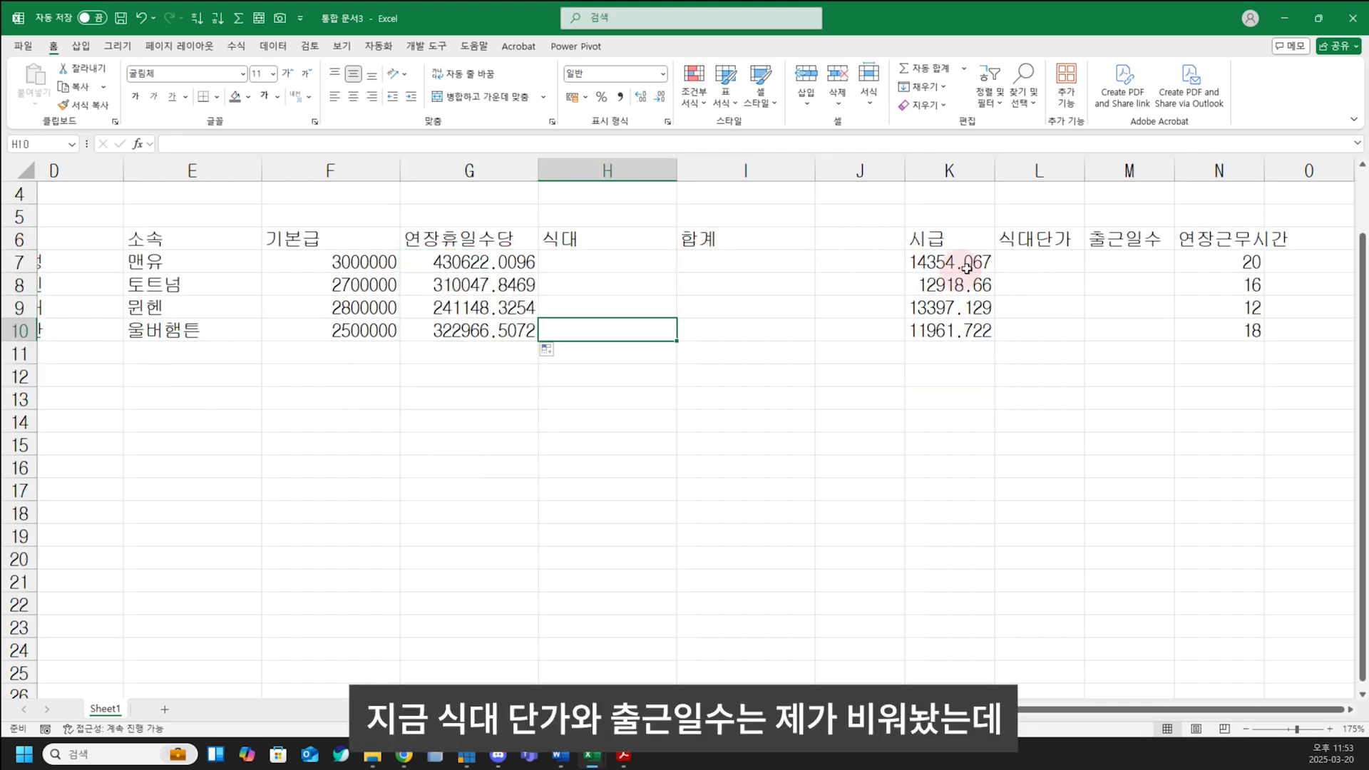
left_click(1038, 266)
left_click(1131, 284)
left_click(1128, 308)
left_click(1128, 333)
left_click(1121, 420)
left_click(1031, 260)
left_click_drag(1032, 259, 1033, 323)
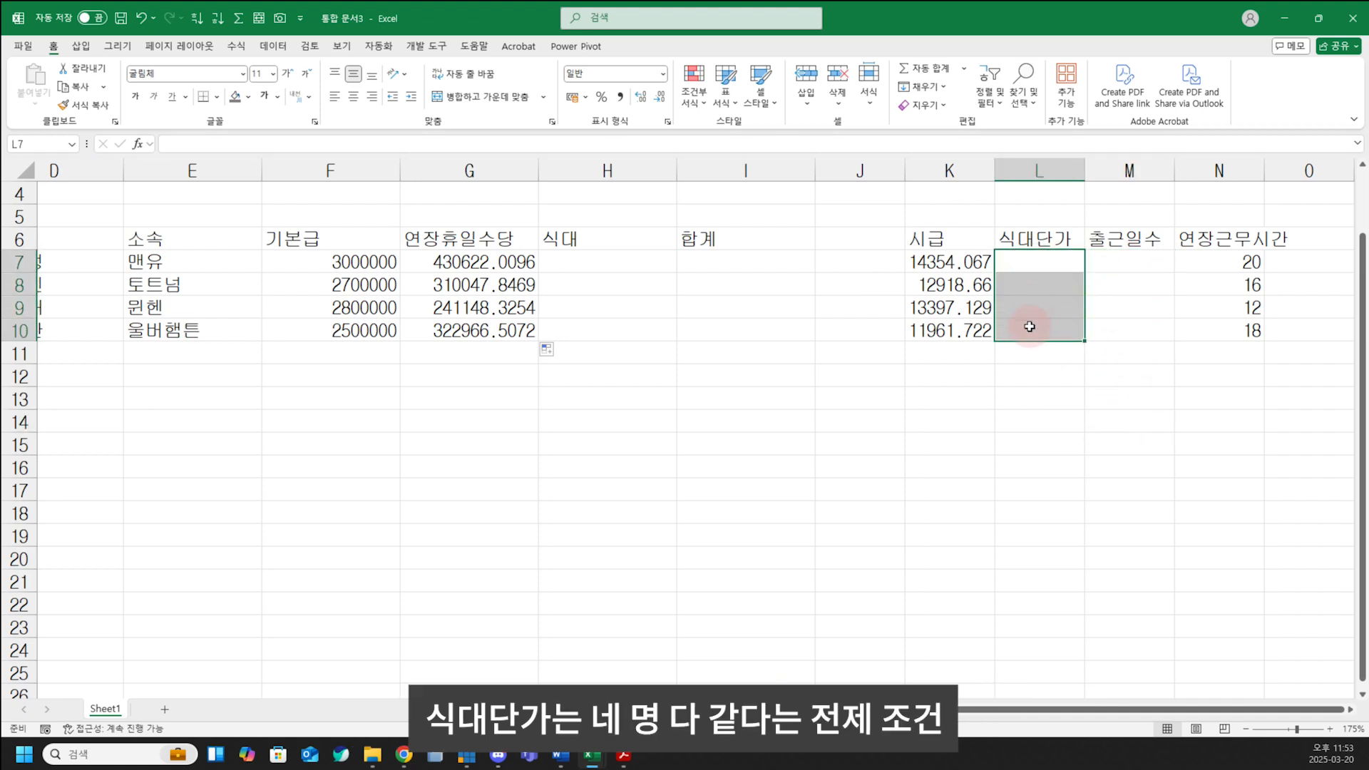
left_click(1149, 352)
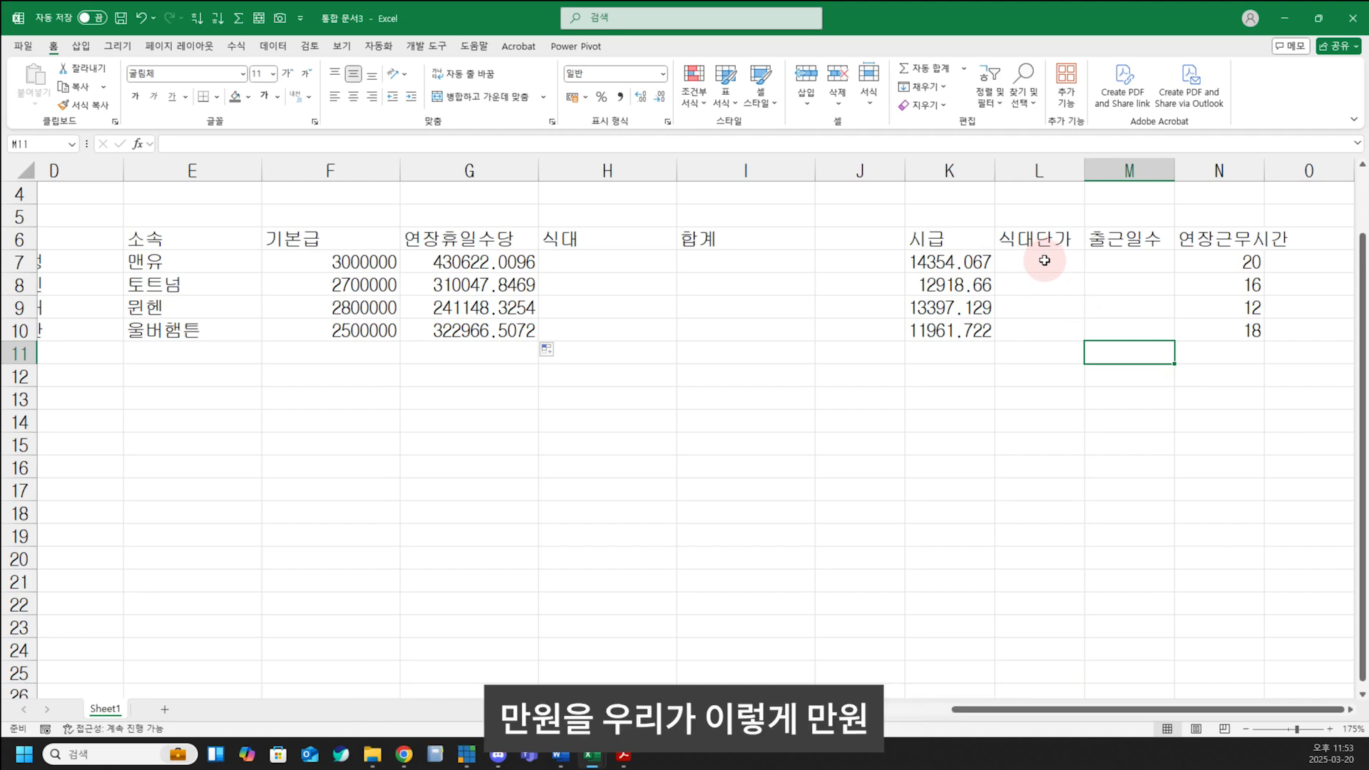
- Enter 10000 one cell at a time in the 식대단가 column from L7 through L10
left_click(1045, 261)
type("10000")
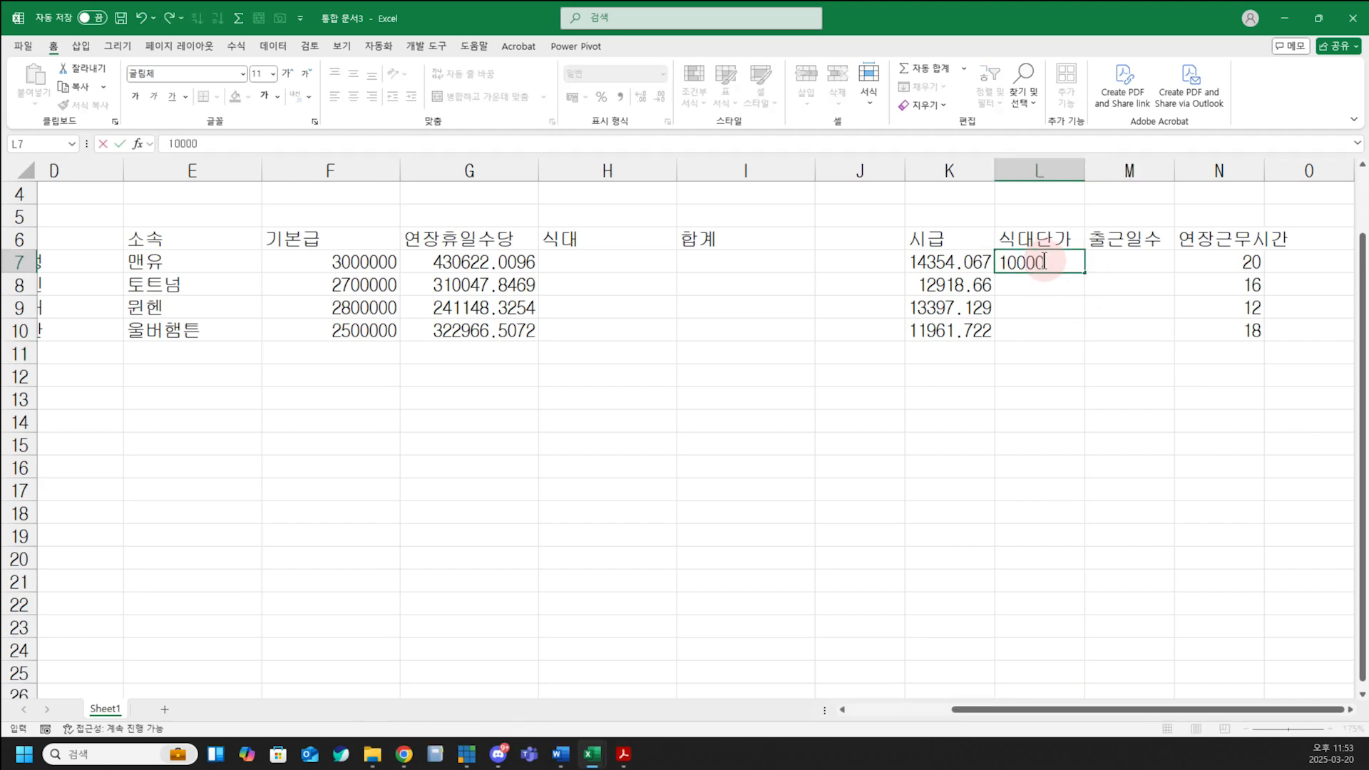
key("Return")
type("10000")
key("Return")
type("1000")
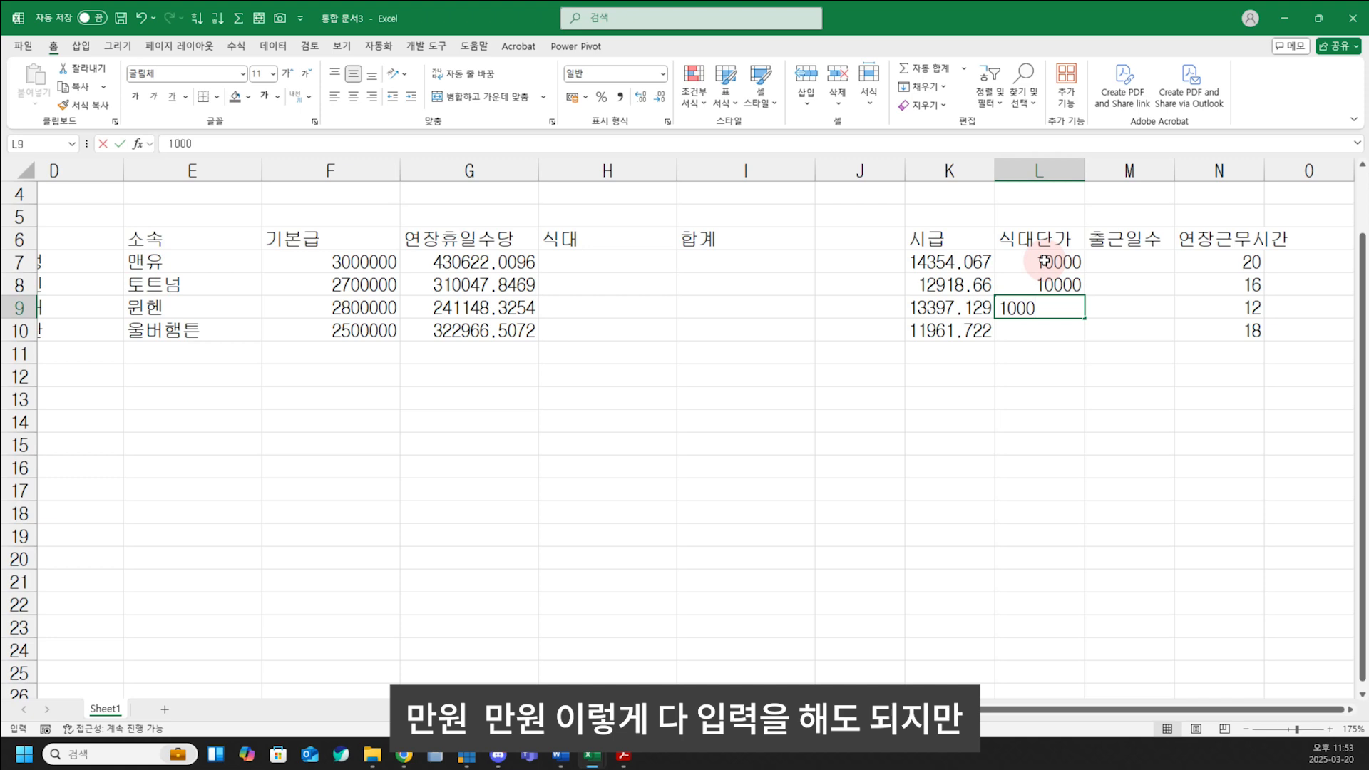
key("Return")
key("Up")
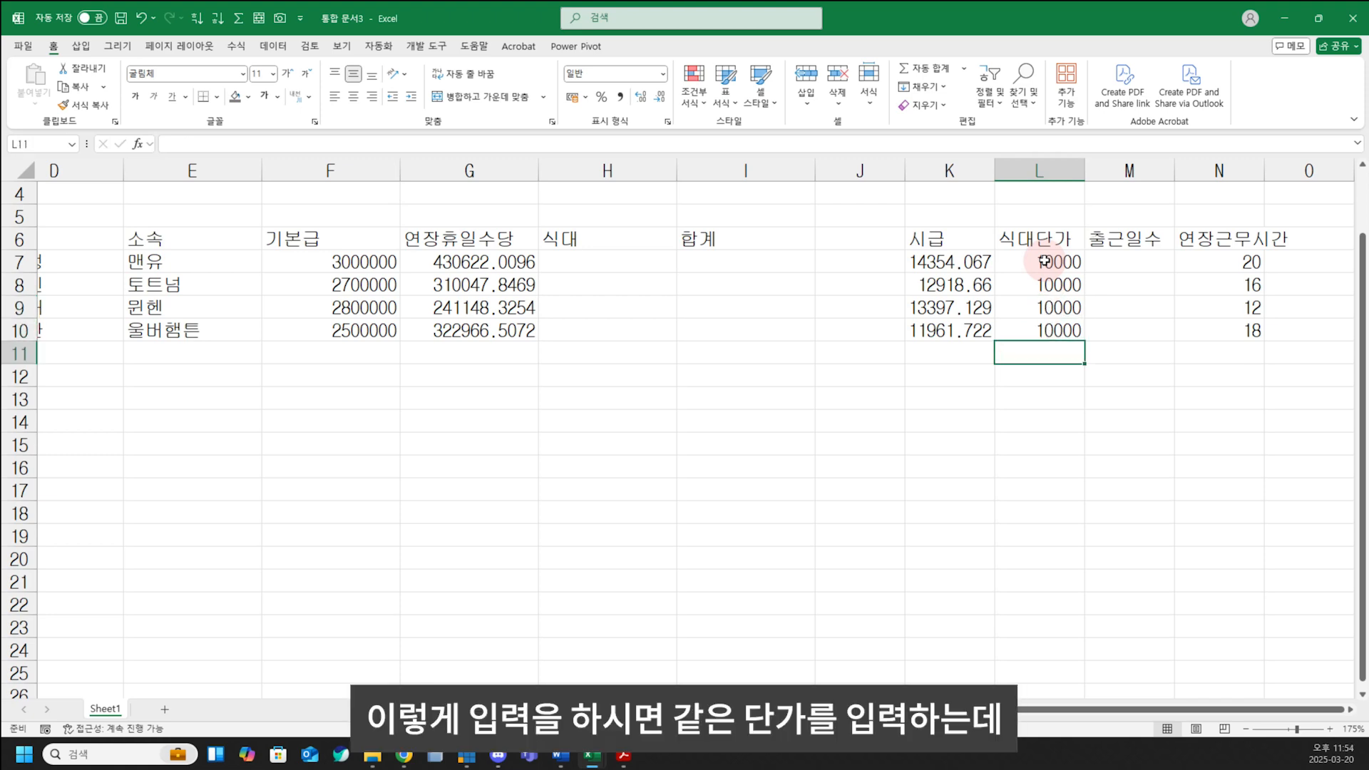
- Select the 식대단가 values in L7:L10 and clear them
key("Up")
key("Up")
key("Up")
key("Up")
key("Down")
key("Down")
key("Down")
left_click(1044, 262)
key("shift+Down")
key("shift+Down")
key("shift+Down")
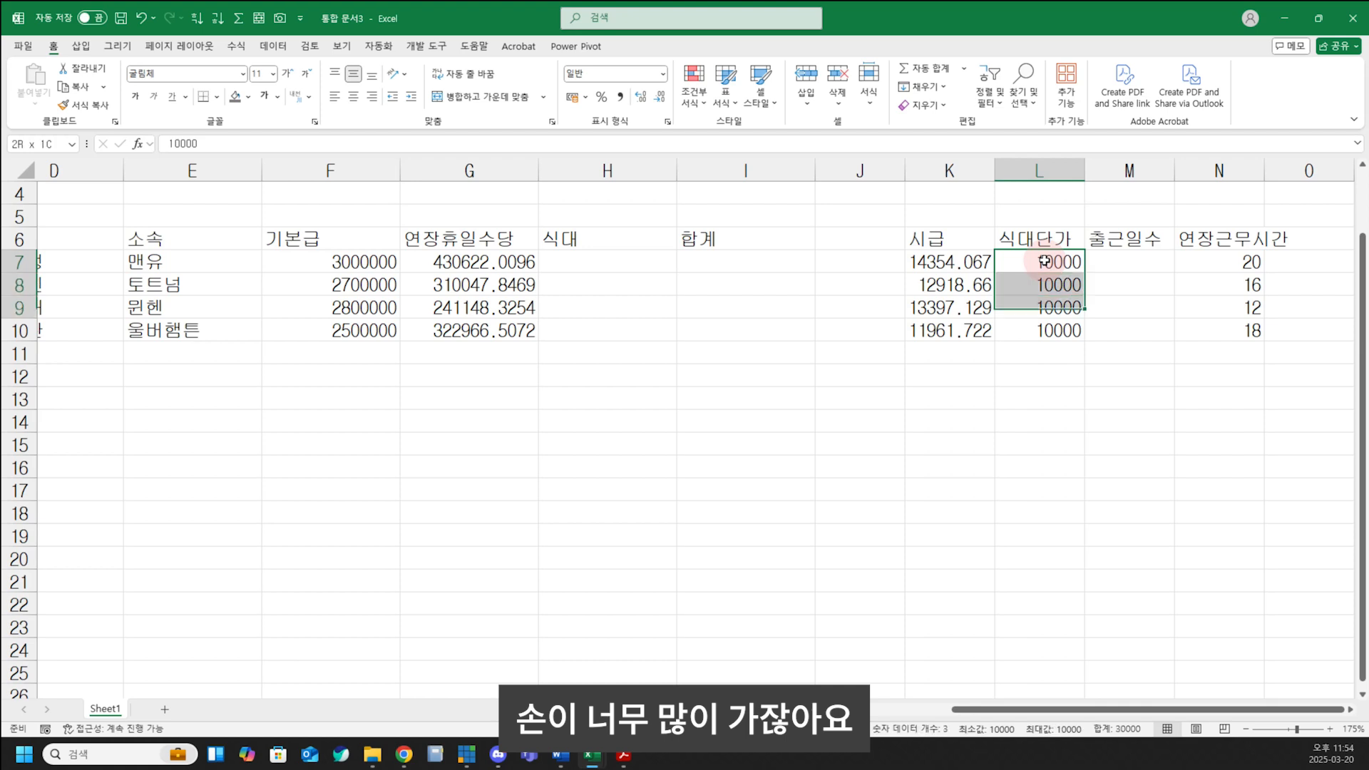
left_click(1045, 262)
left_click(949, 397)
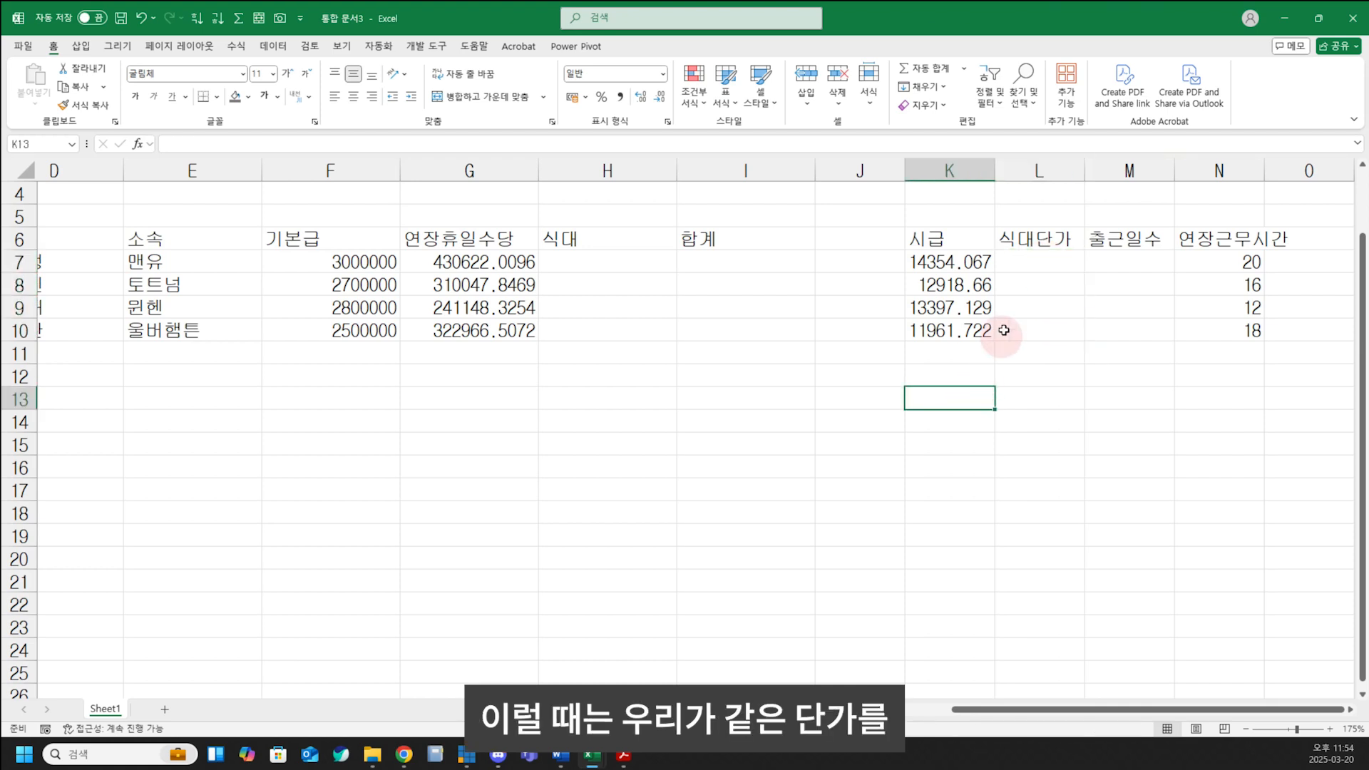
- Fill the whole 식대단가 range L7:L10 with 10000 in a single entry
left_click_drag(1031, 260, 1038, 324)
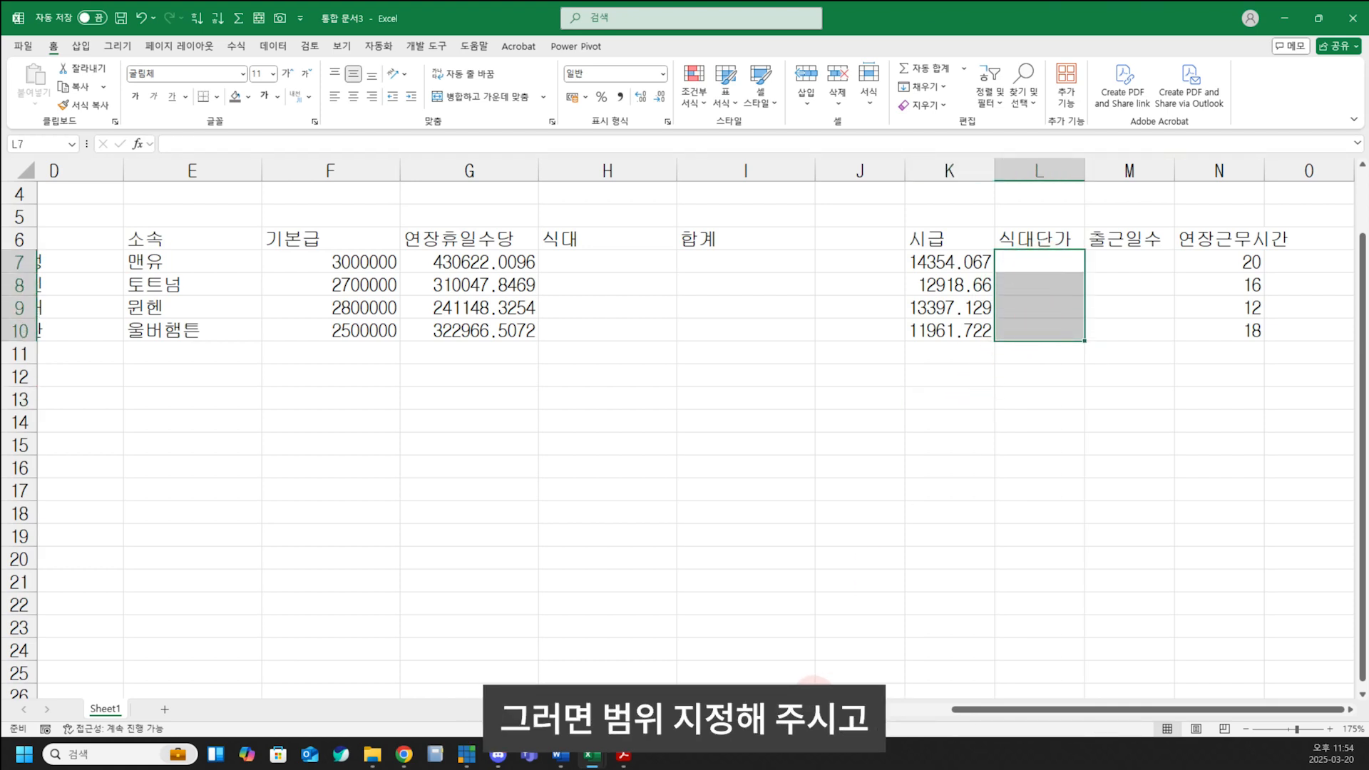
type("10000")
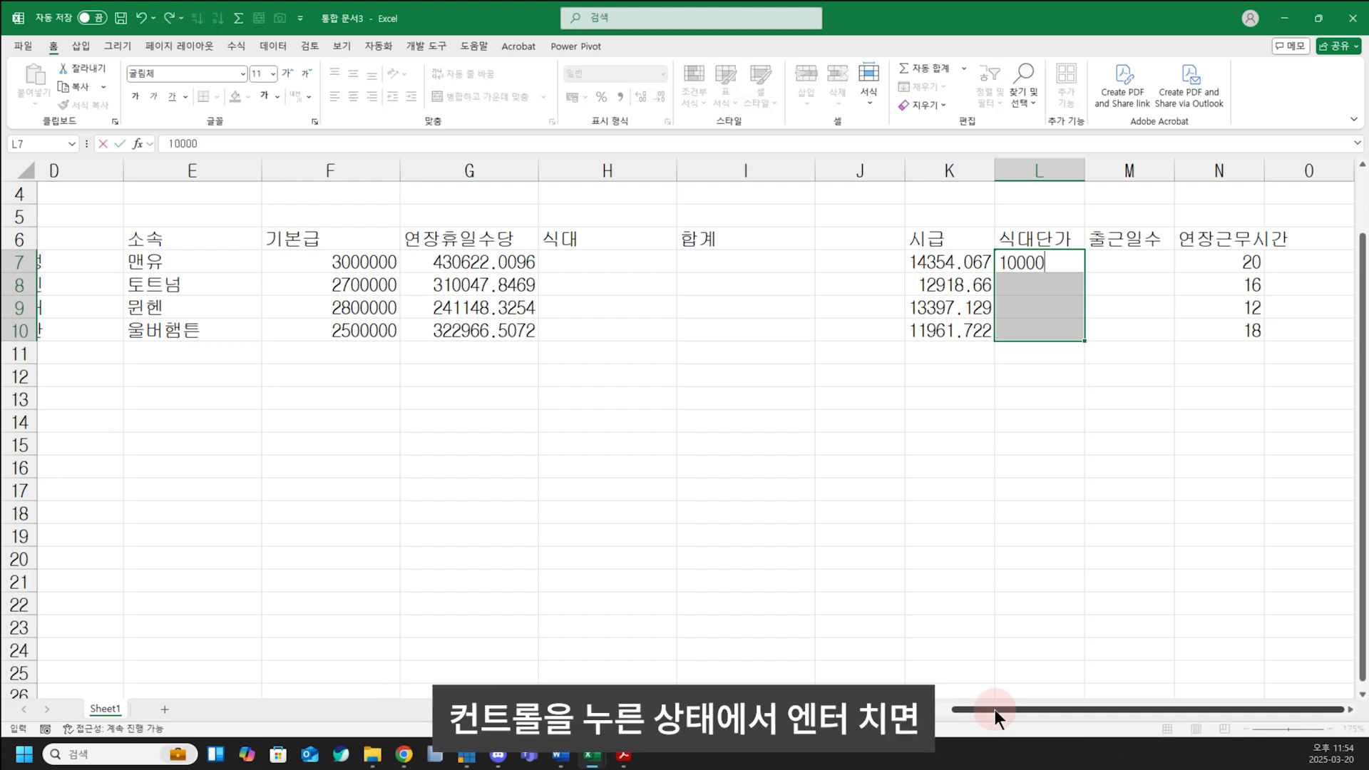
key("ctrl+Return")
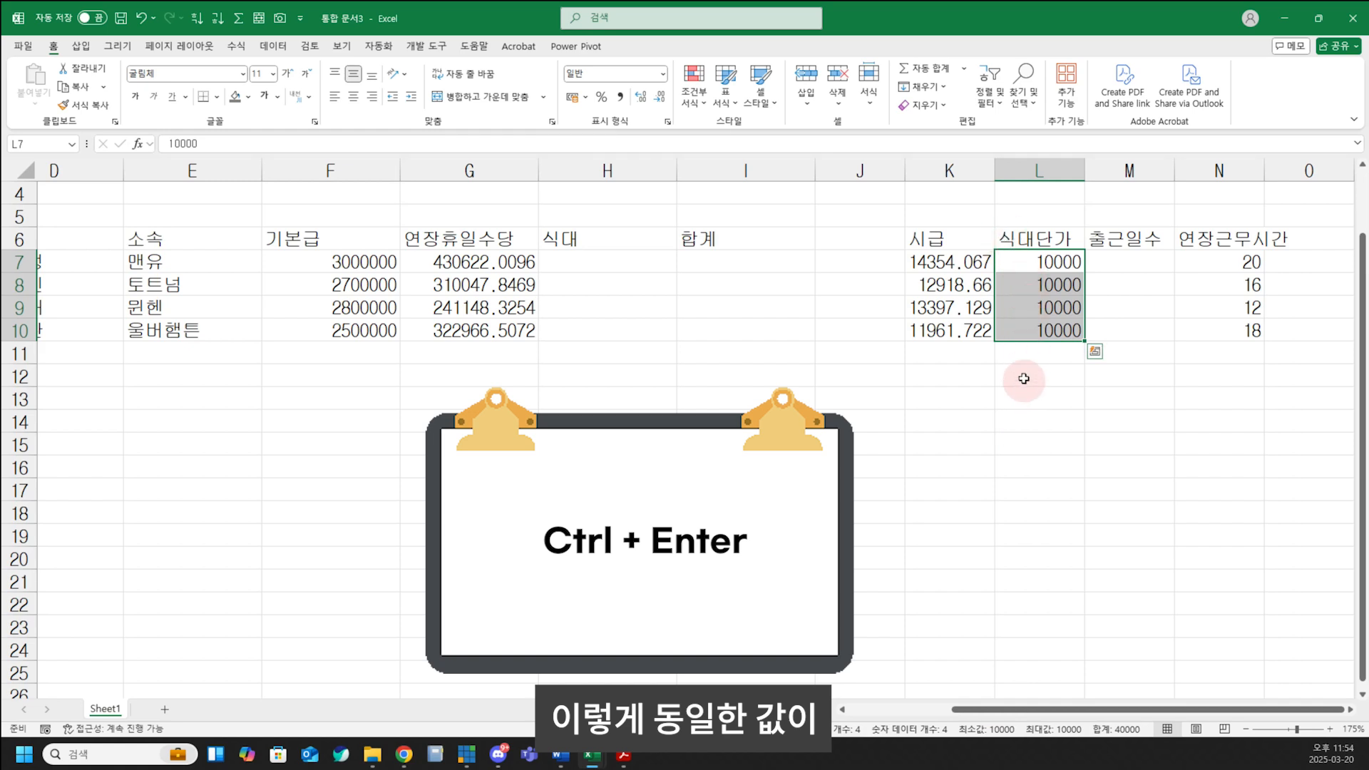
left_click(1051, 397)
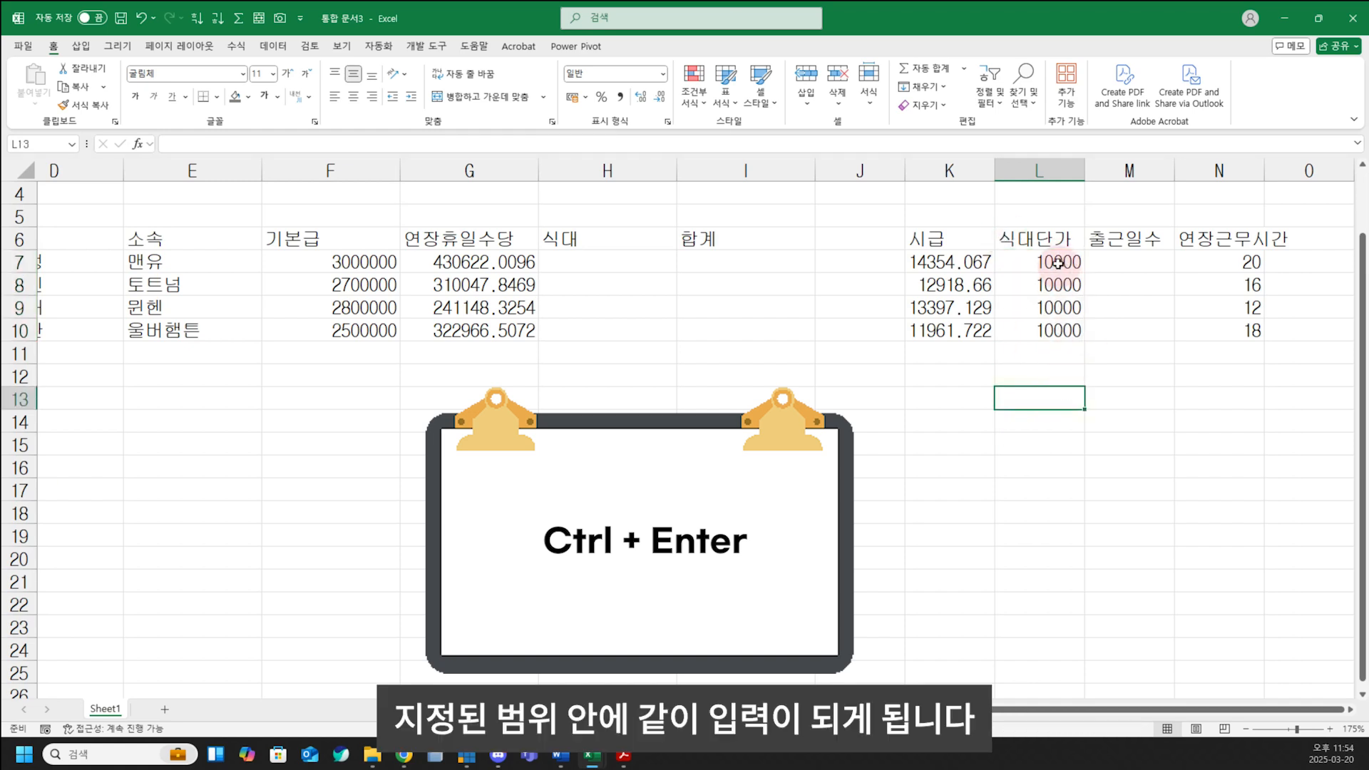
- Enter the 출근일수 values 20, 21, 19 and 17 in M7 through M10
left_click(1140, 261)
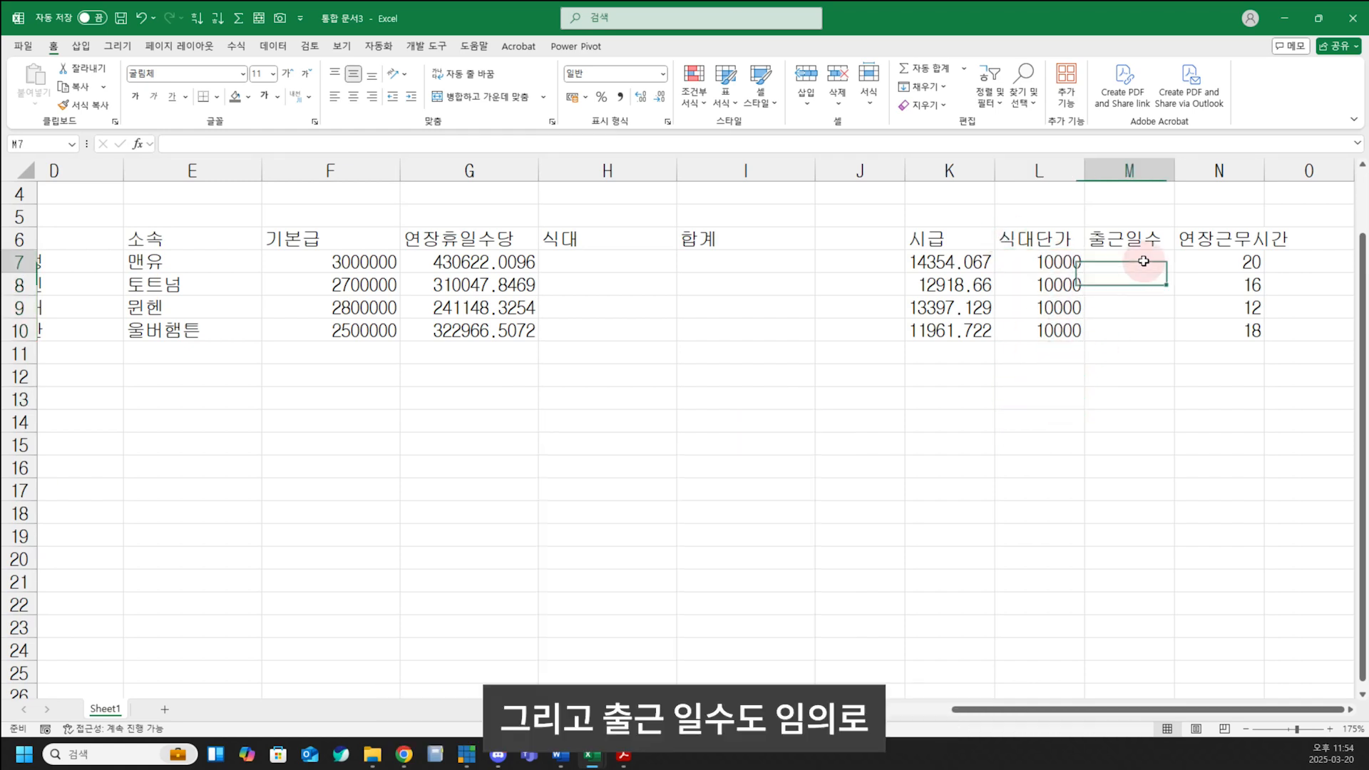
type("20")
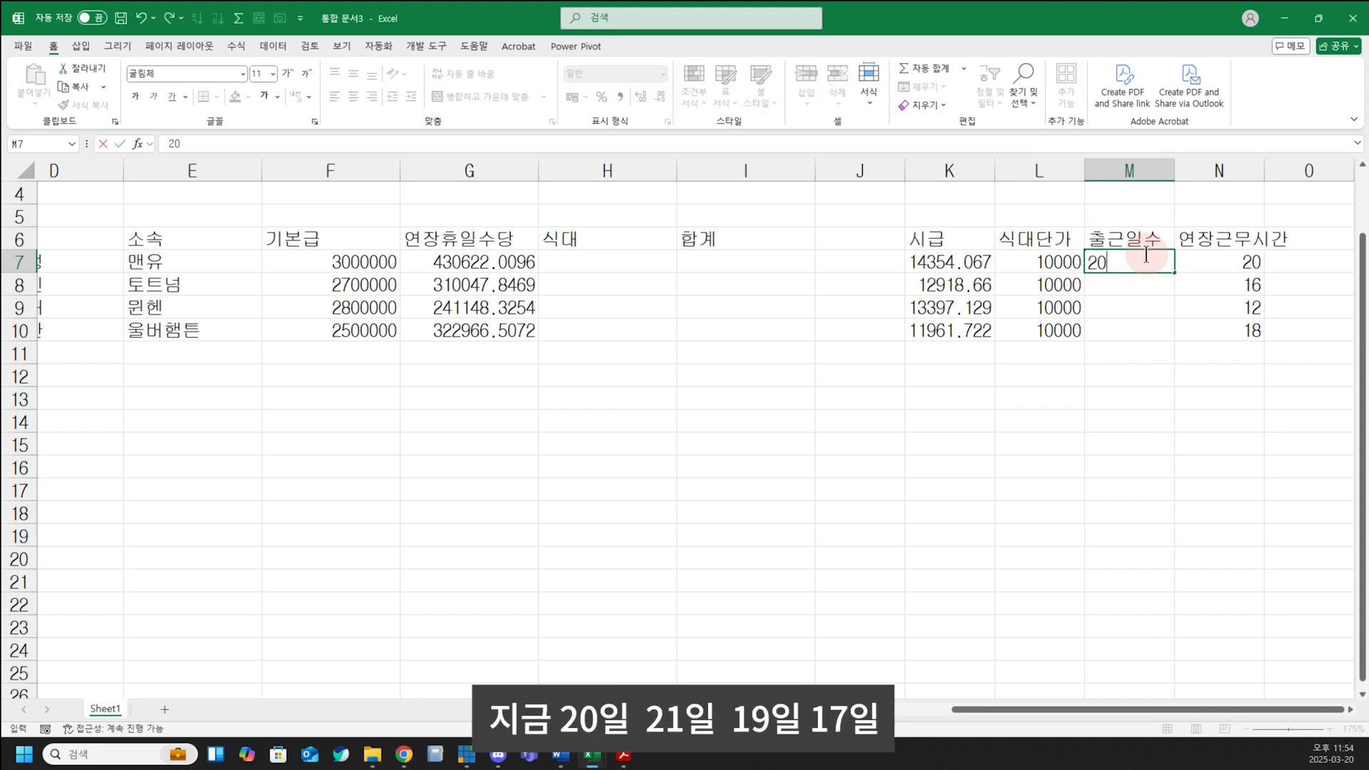
key("Return")
type("21")
key("Return")
type("19")
key("Return")
type("17")
key("Return")
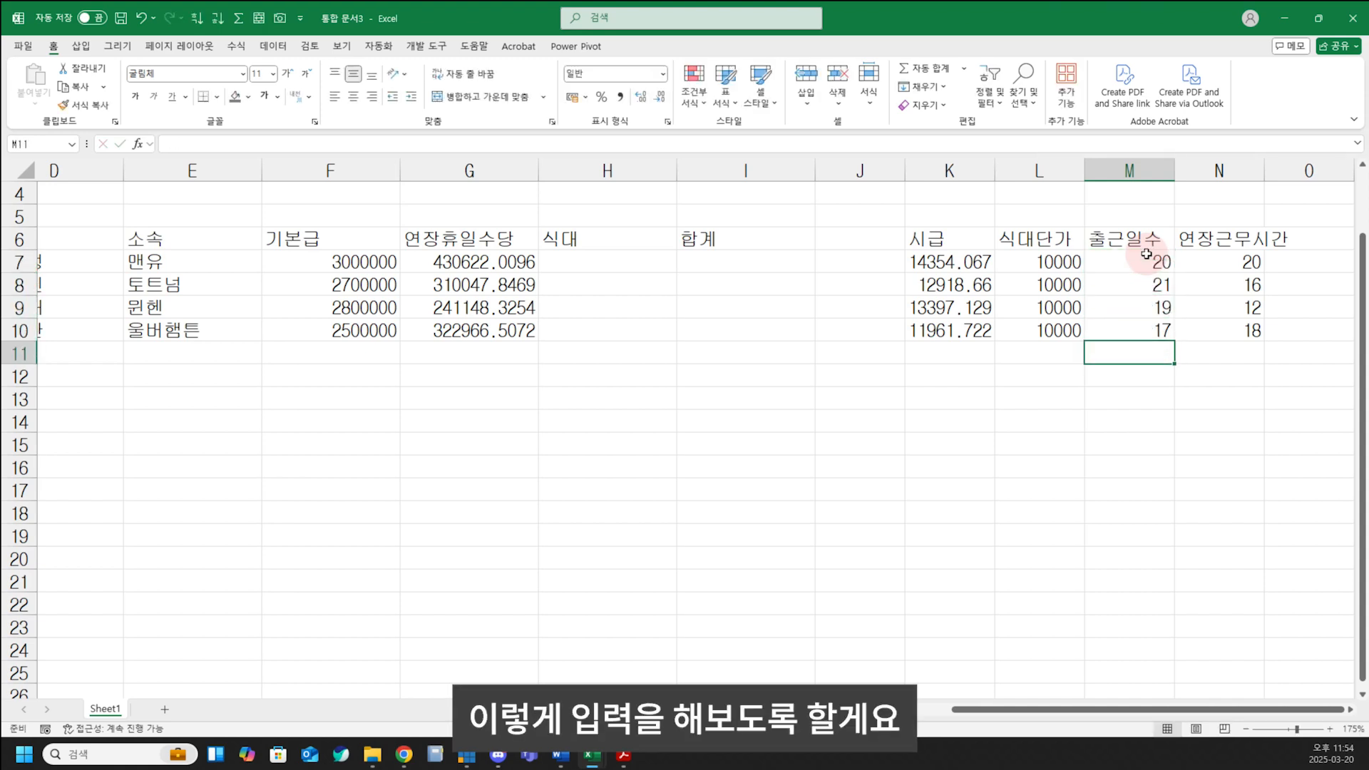
- Enter the formula =L7*M7 in H7 for the 식대, picking the 식대단가 and 출근일수 cells as references
key("Left")
key("Left")
key("Left")
key("Left")
key("Left")
key("Left")
key("Up")
key("Up")
key("Up")
key("Up")
key("Right")
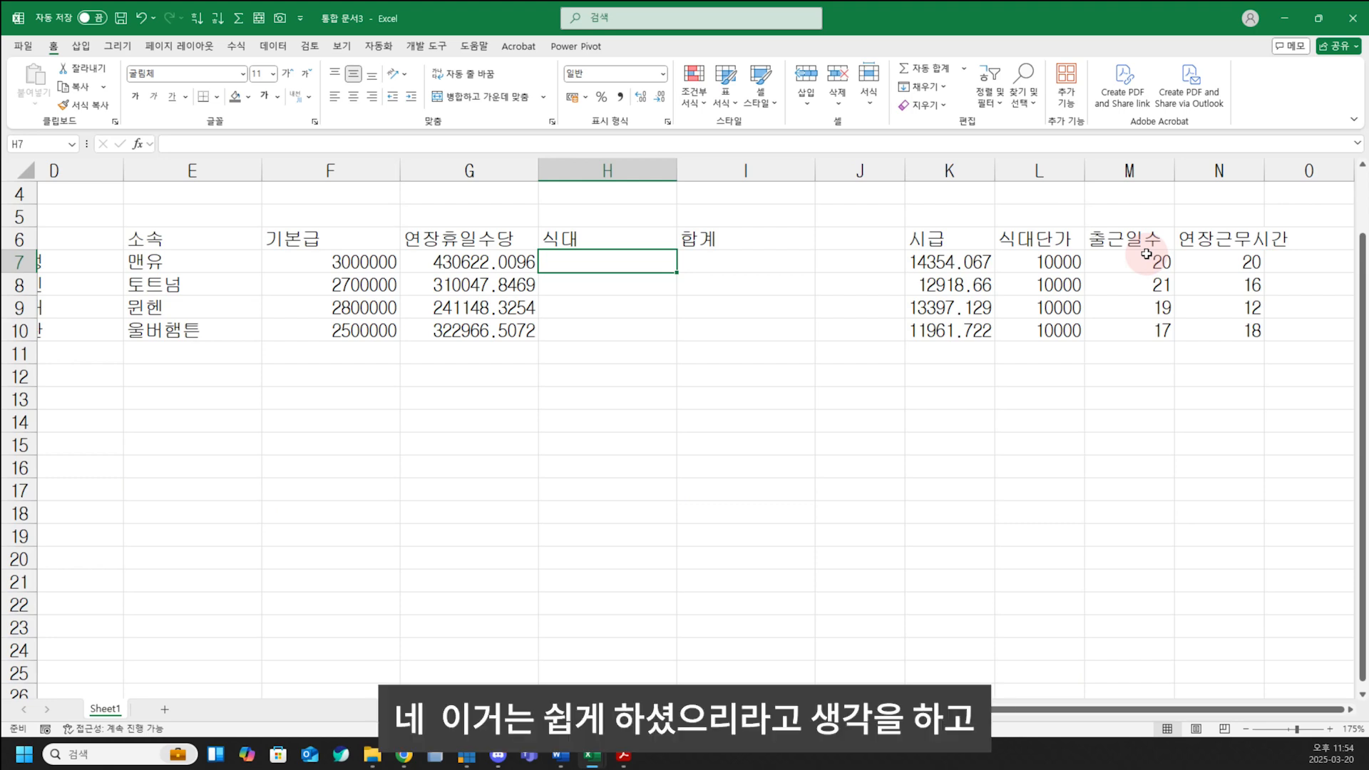
type("=")
key("Right")
key("Right")
key("Right")
key("Right")
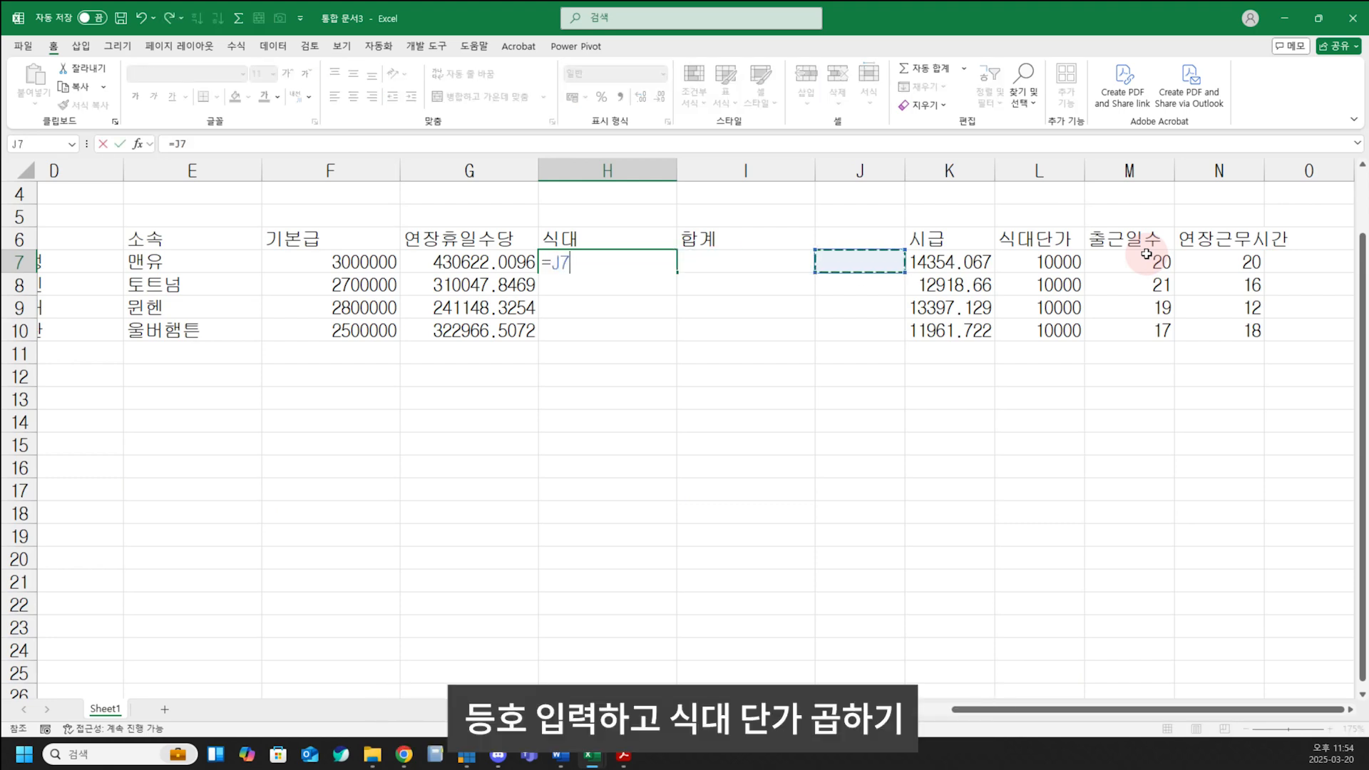
type("*")
key("Right")
key("Right")
key("Right")
key("Right")
key("Right")
key("Right")
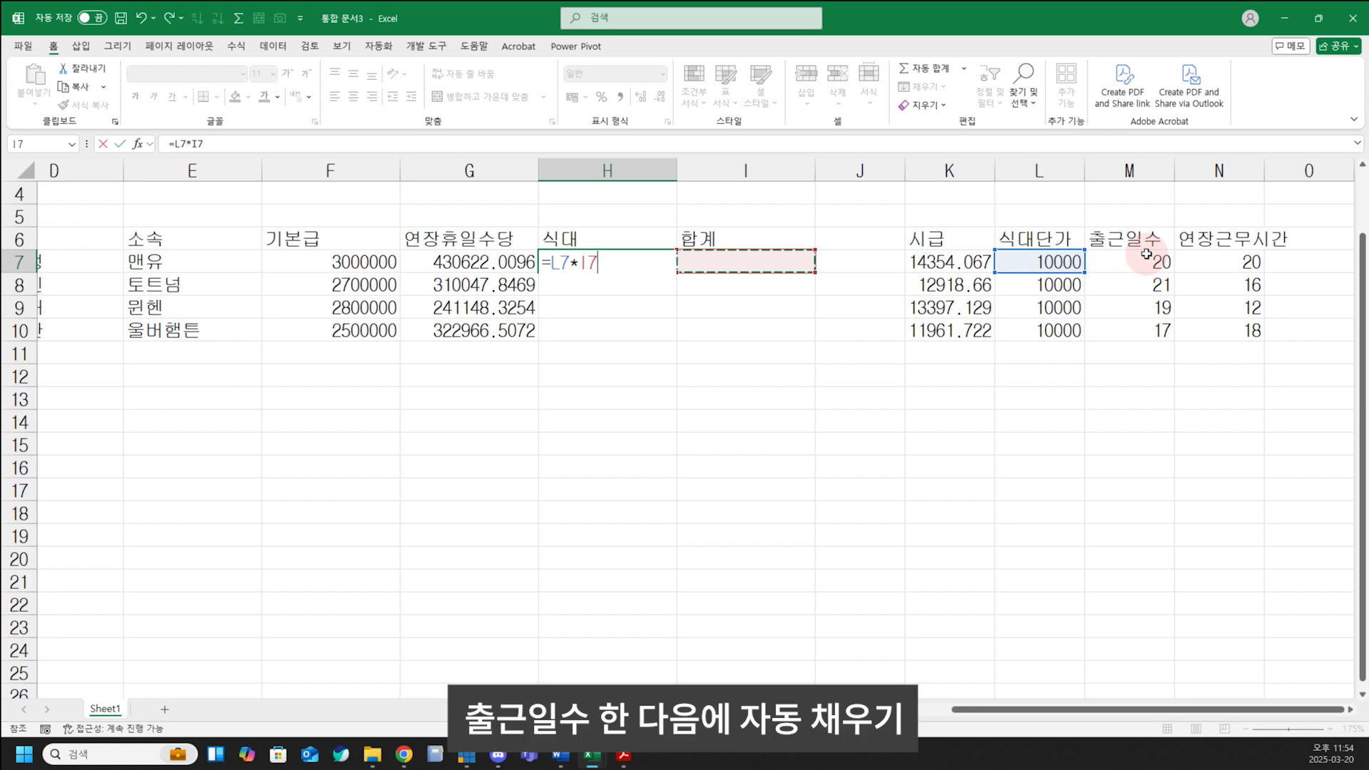
left_click(1146, 253)
key("Return")
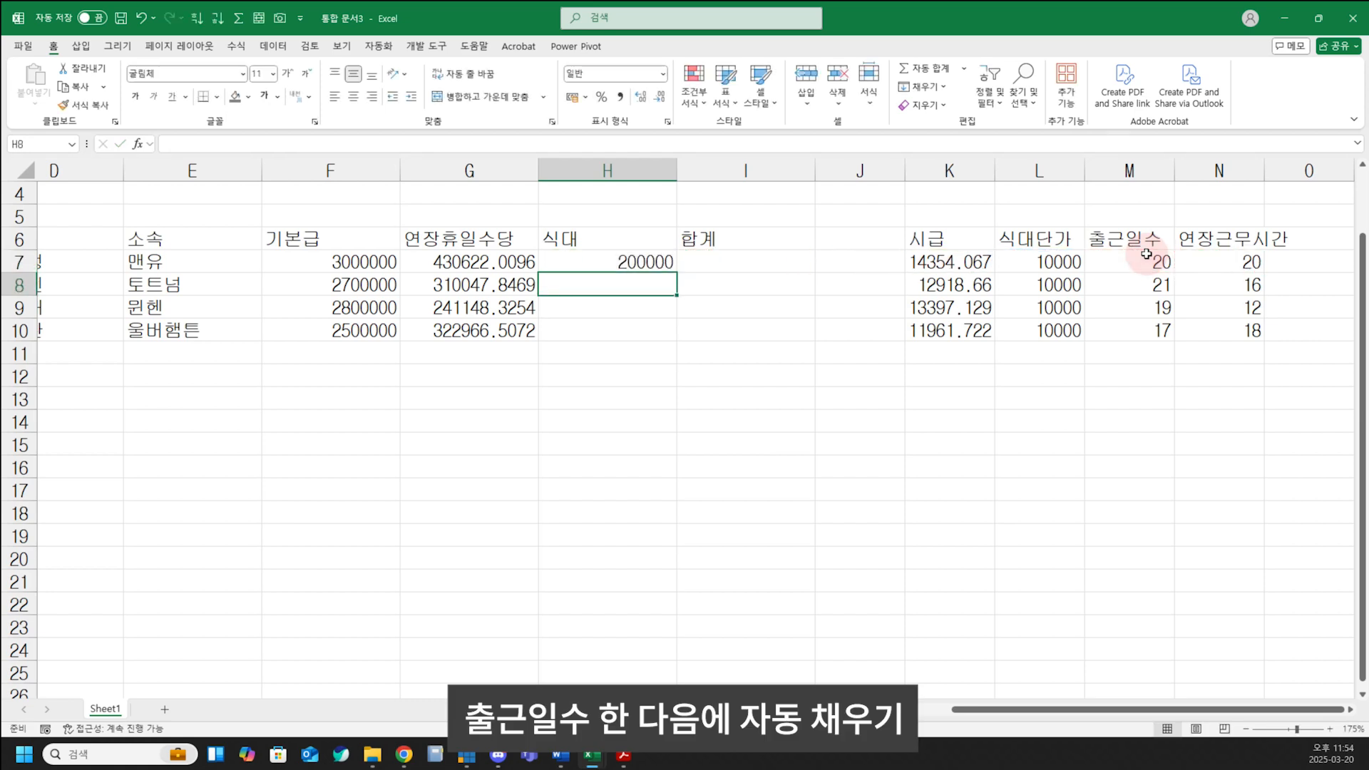
- AutoFill the 식대 formula from H7 down through H10
left_click(674, 265)
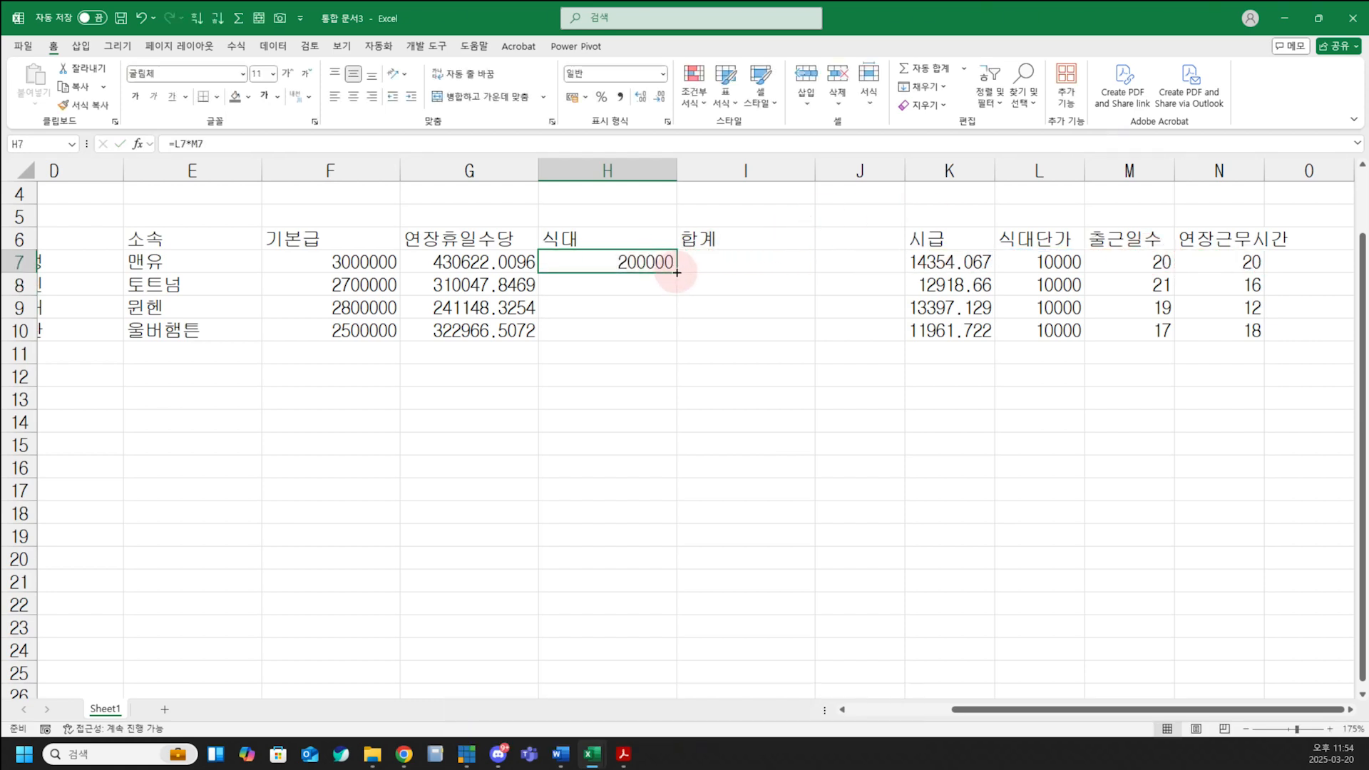
double_click(674, 266)
- Enter the formula =F7+G7+H7 in I7 for the 합계, picking the 기본급, 연장휴일수당 and 식대 cells as references
left_click(781, 265)
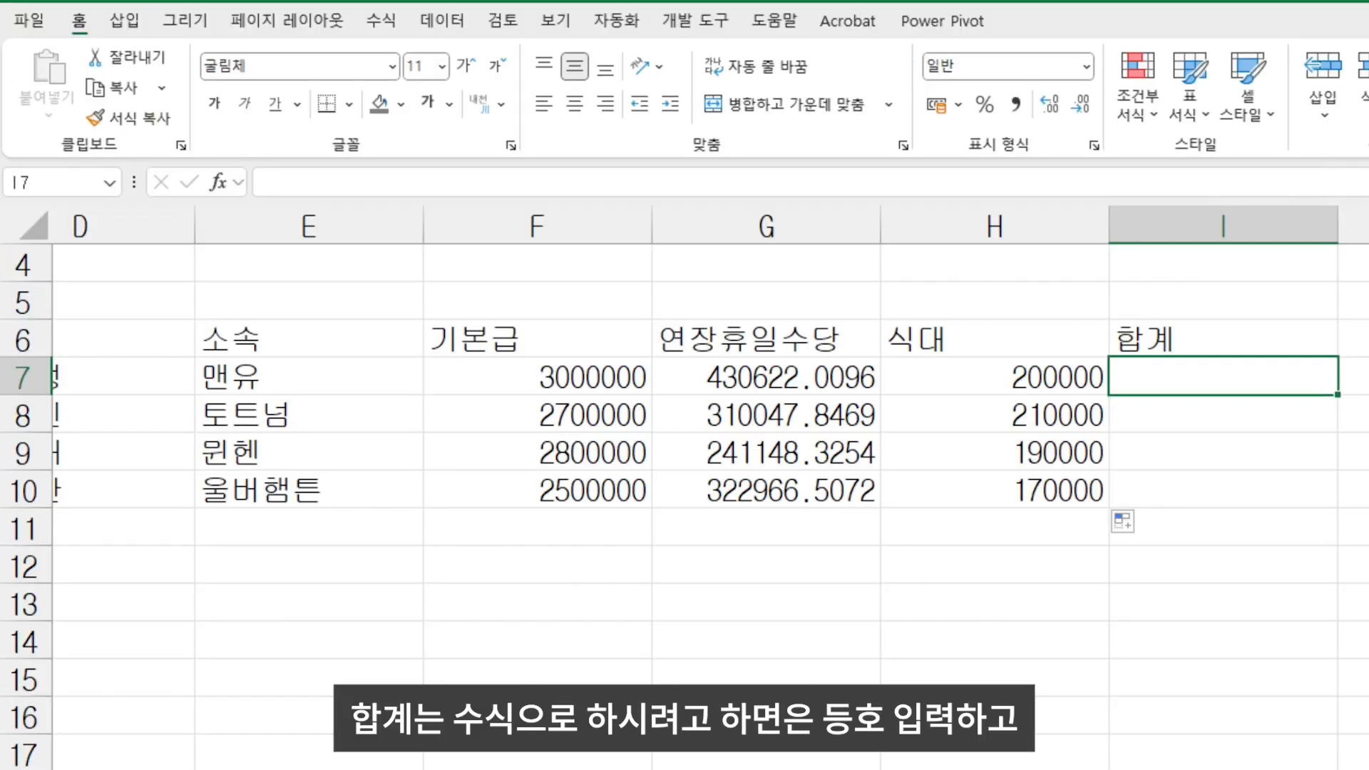
type("=")
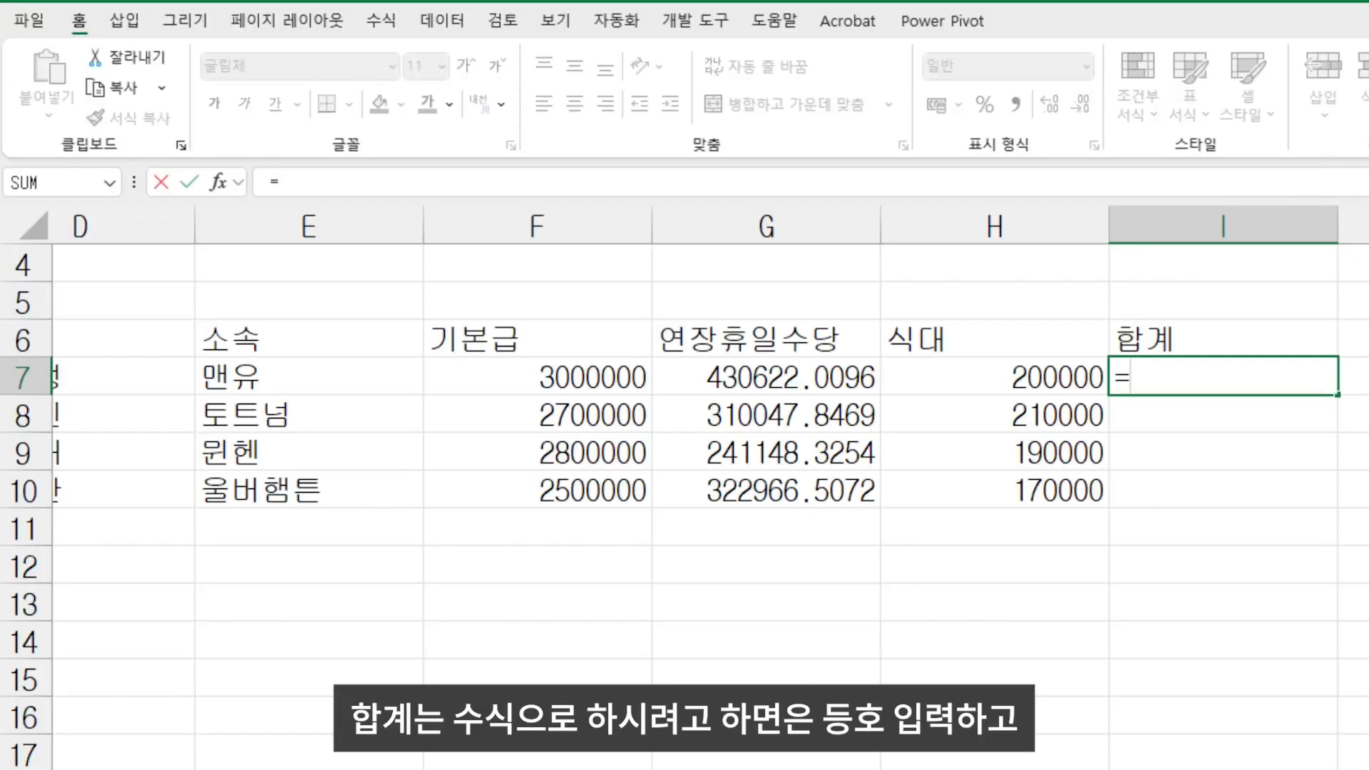
key("Left")
key("Left")
key("Left")
type("+")
key("Left")
key("Left")
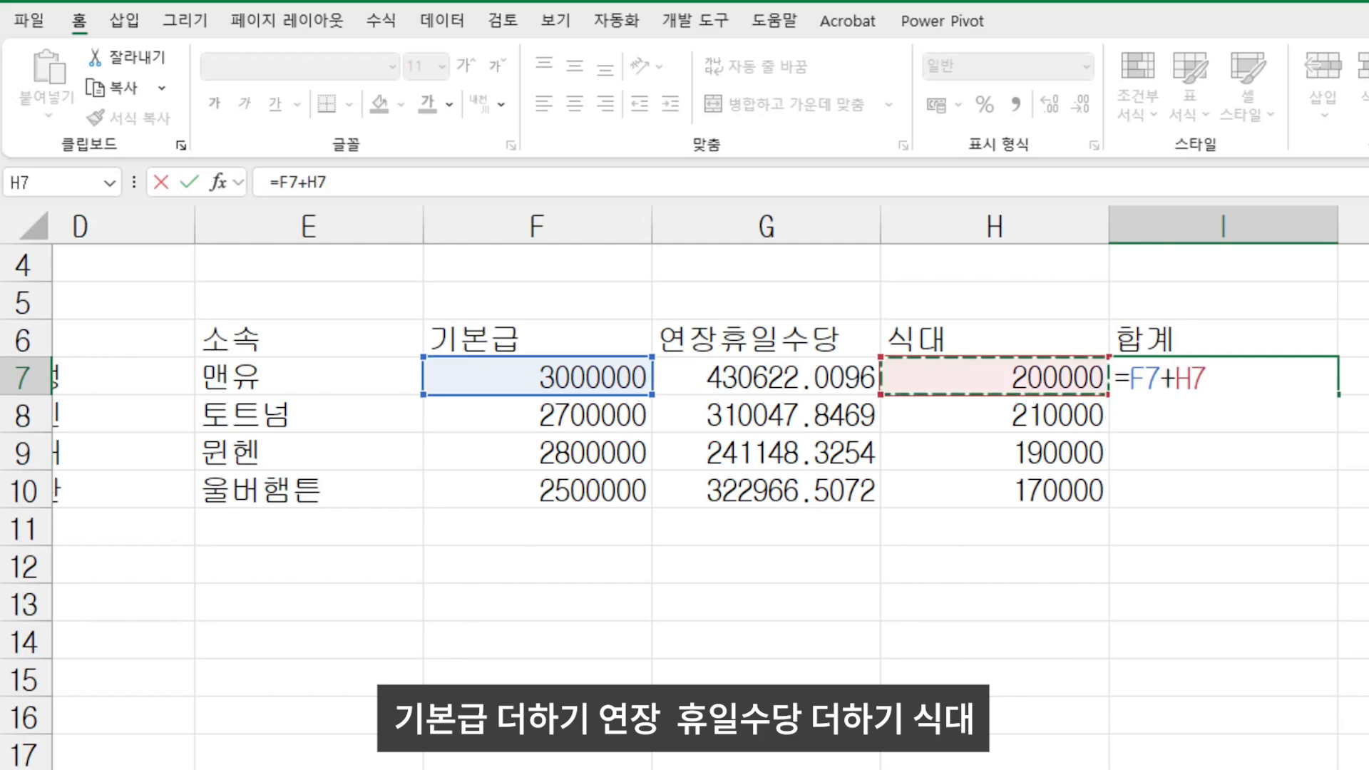
type("+")
key("Left")
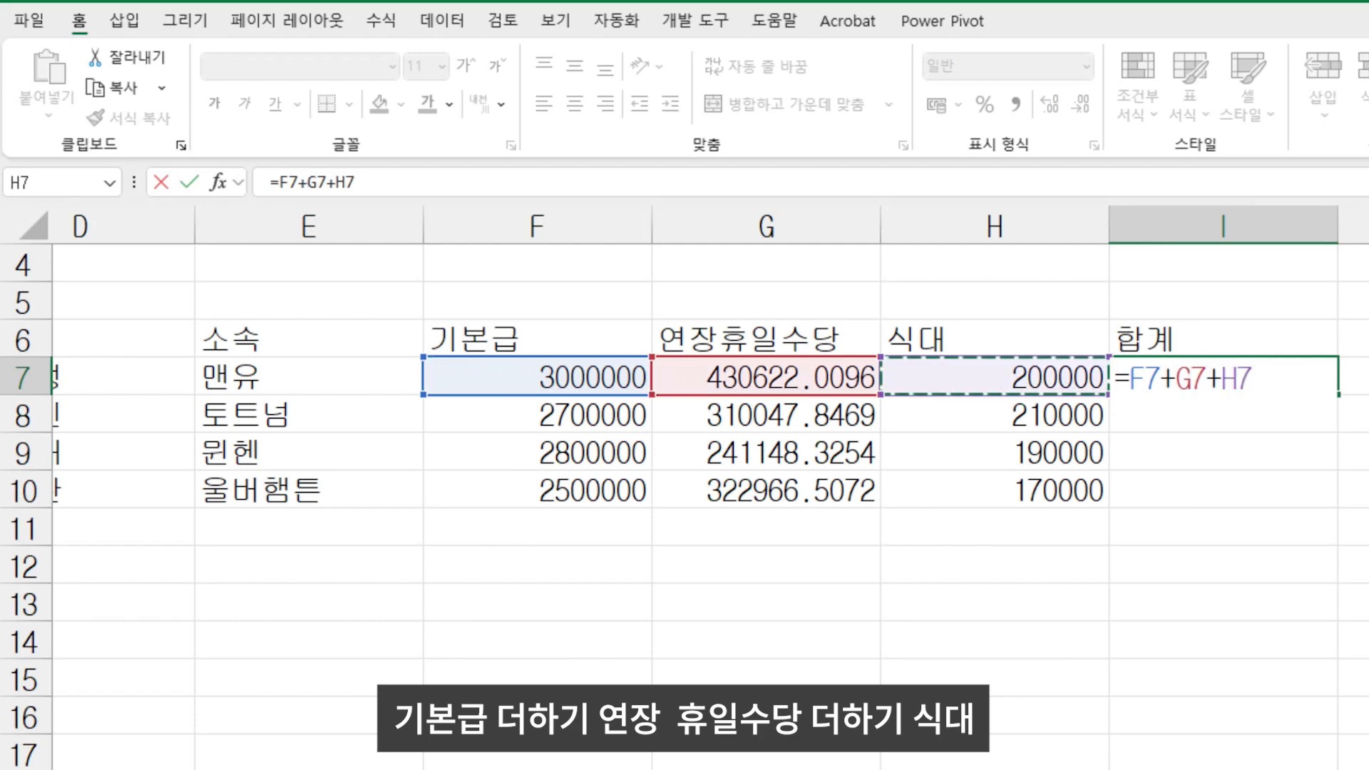
key("Return")
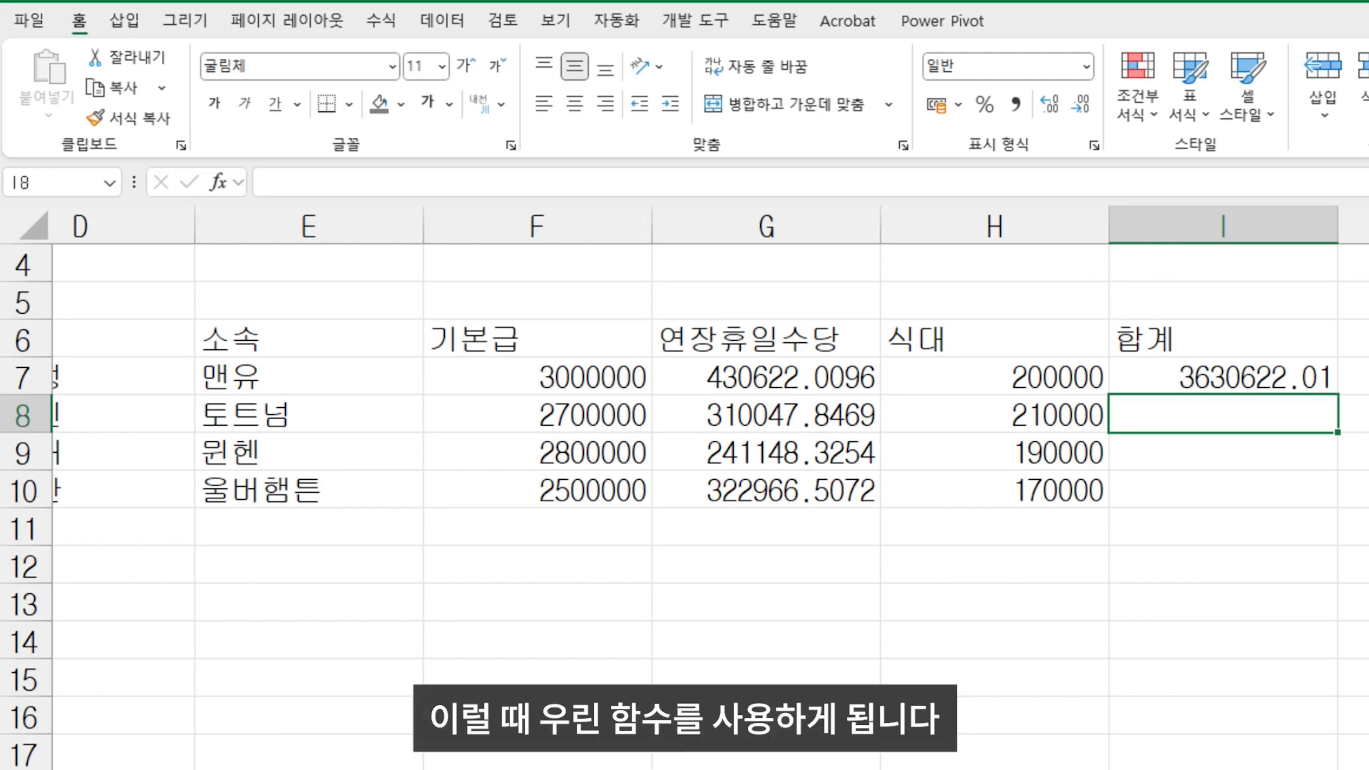
- Clear the formula in I7 and total F7:H7 there with AutoSum instead
left_click(1223, 376)
key("Delete")
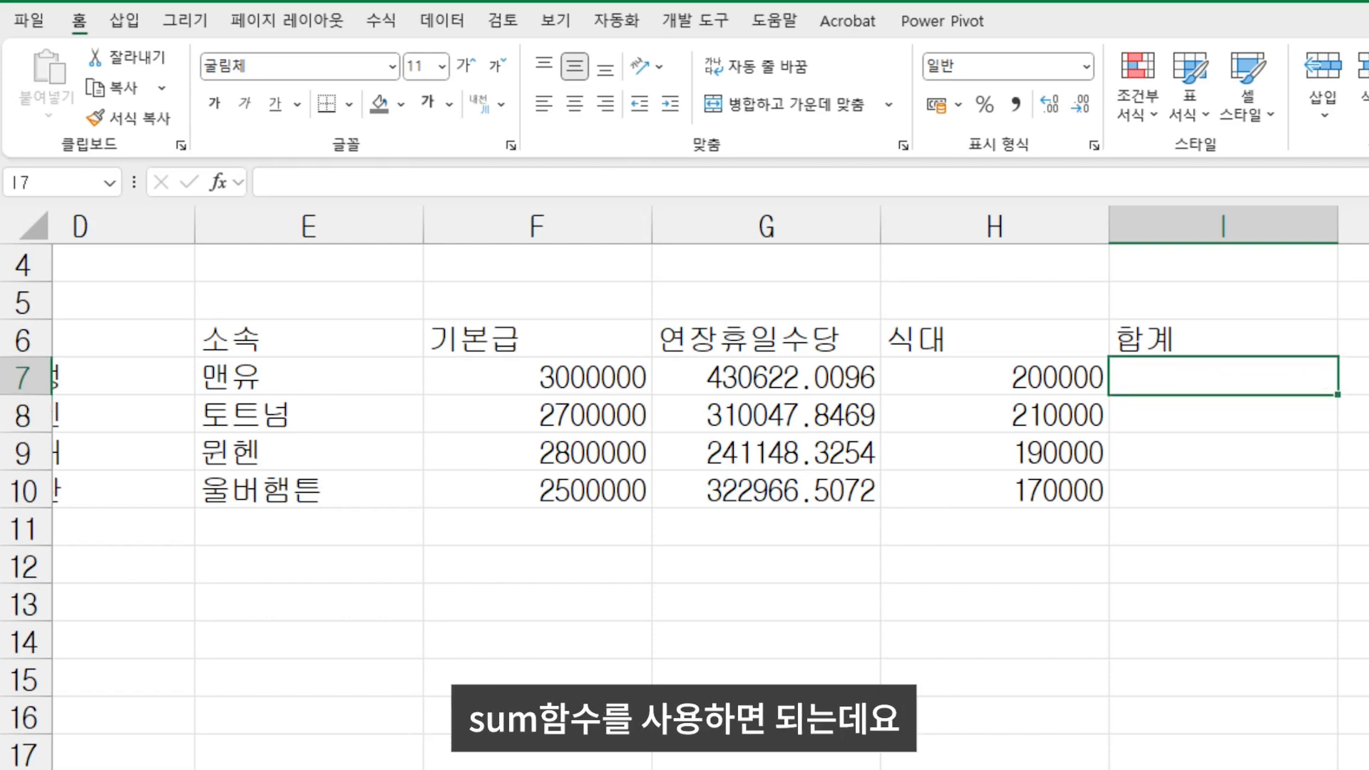
left_click(1223, 567)
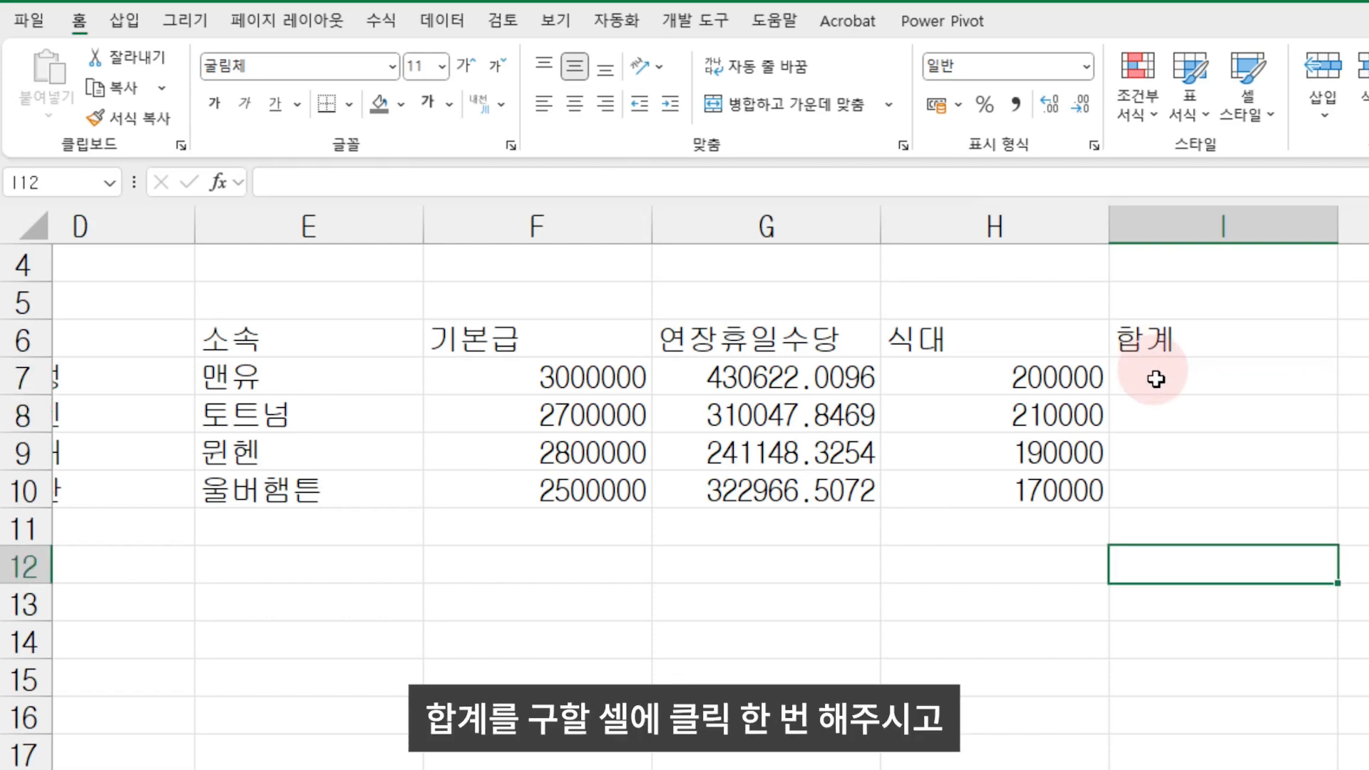
left_click(1165, 378)
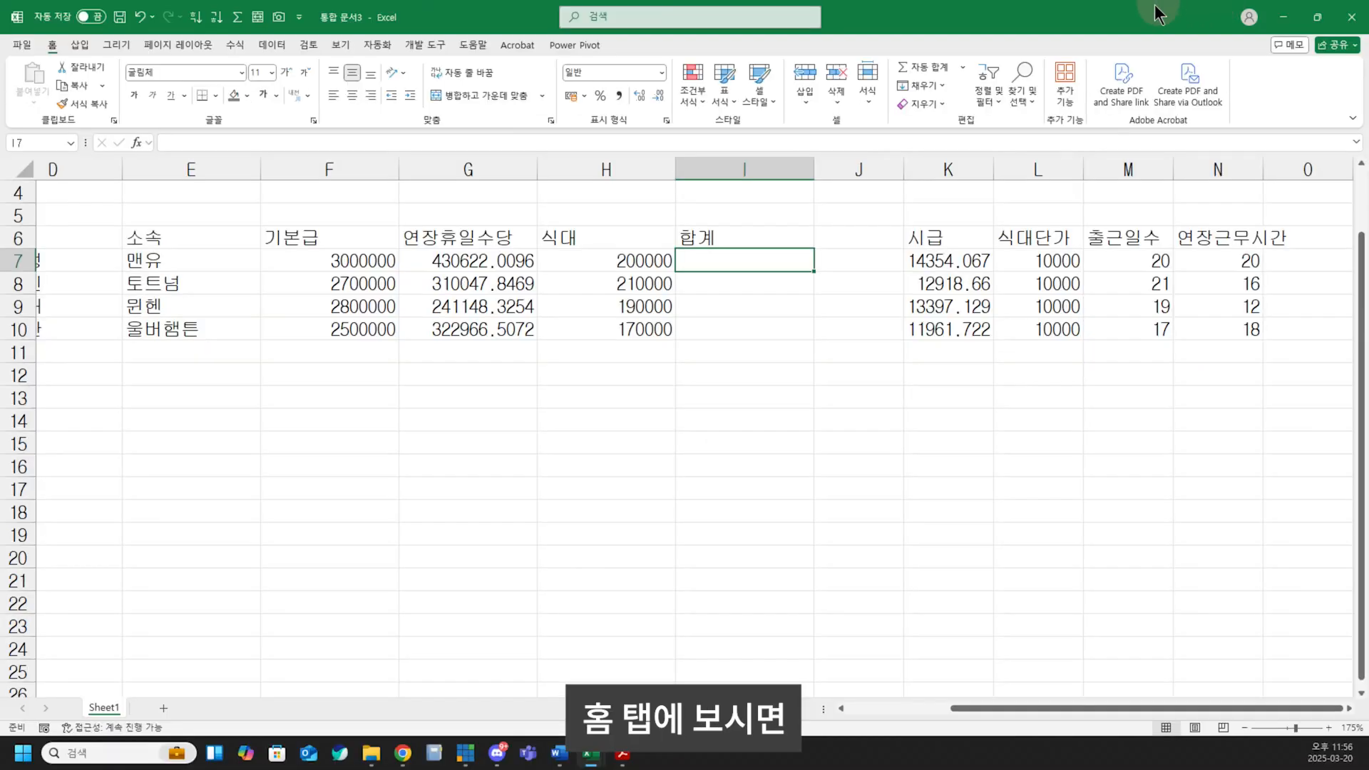
left_click(926, 68)
key("Return")
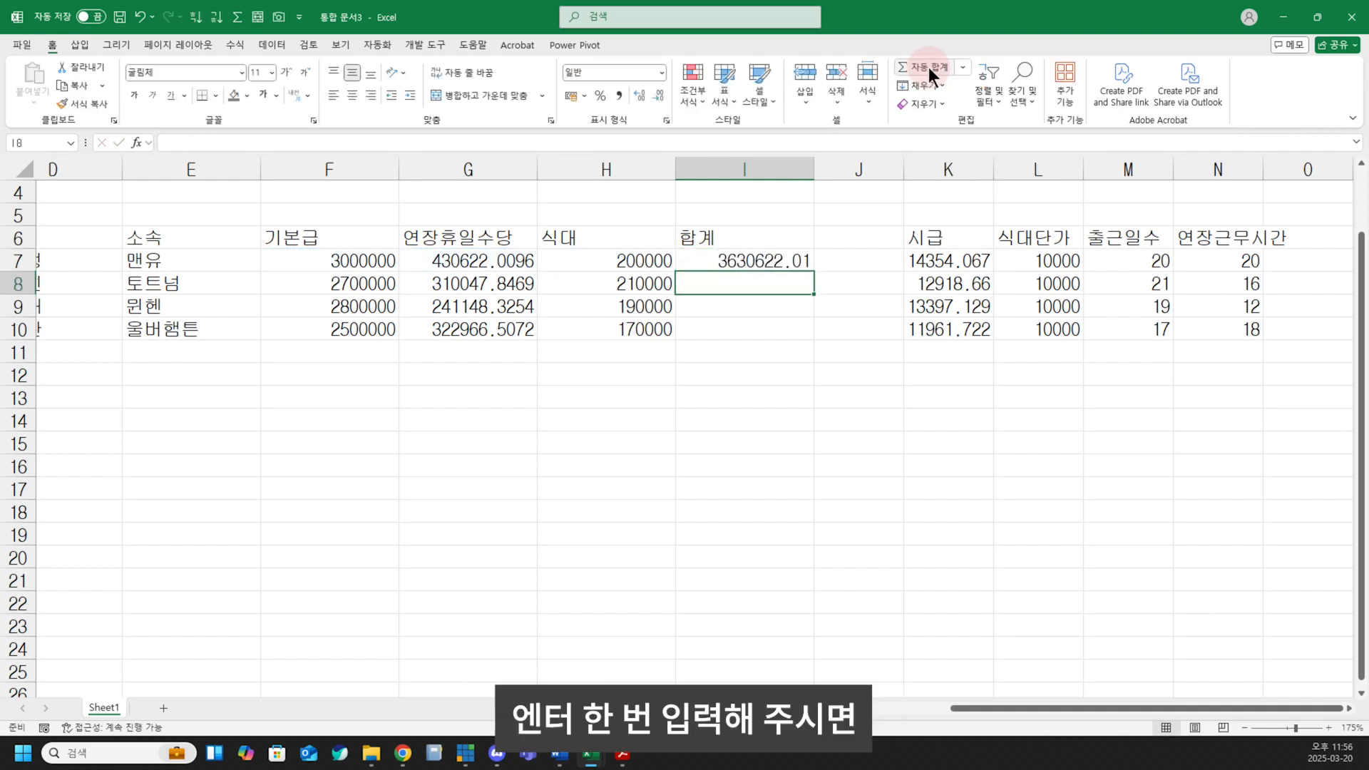
- Enter the check formula =F7+G7+H7 in J7 beside the AutoSum total, using the three pay cells as references
left_click(763, 260)
left_click_drag(335, 259, 652, 261)
left_click(839, 260)
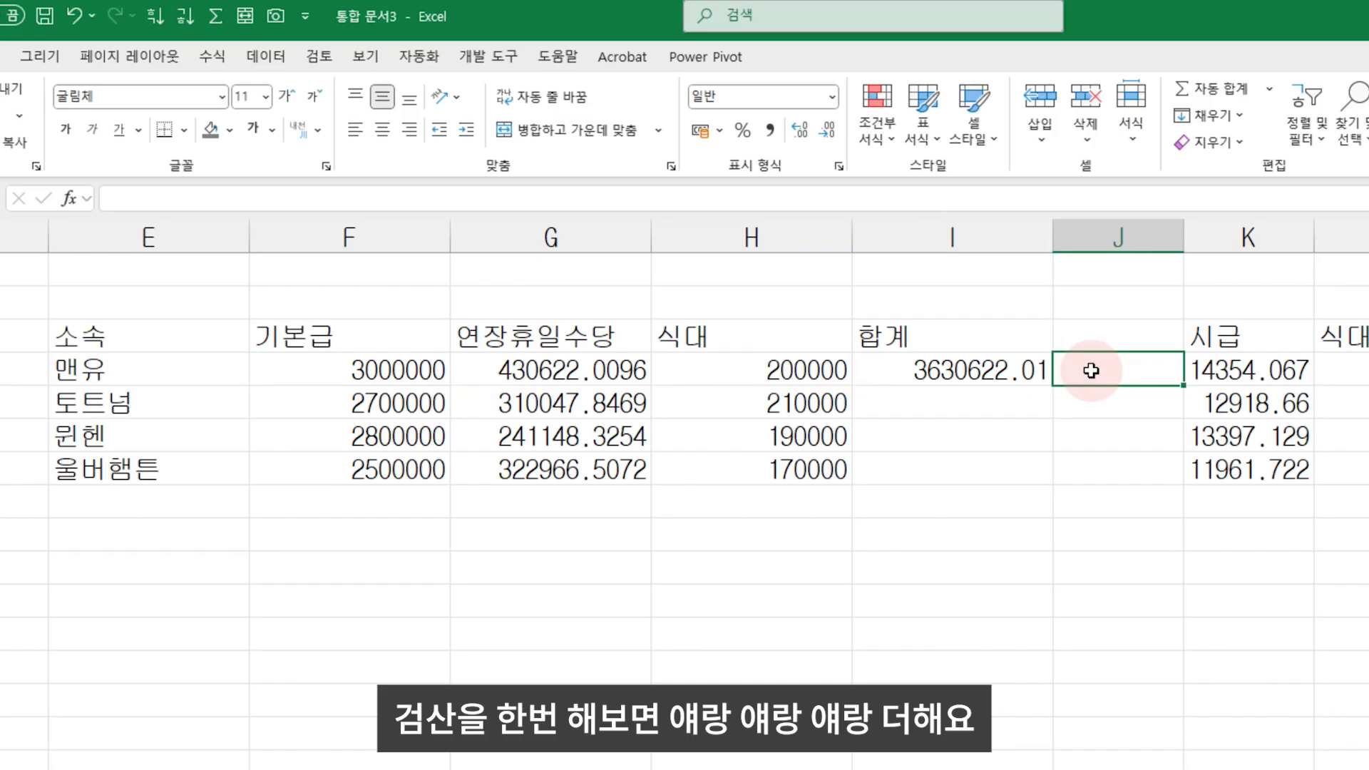
type("=")
left_click(324, 374)
type("+")
left_click(559, 380)
type("+")
left_click(713, 371)
key("Return")
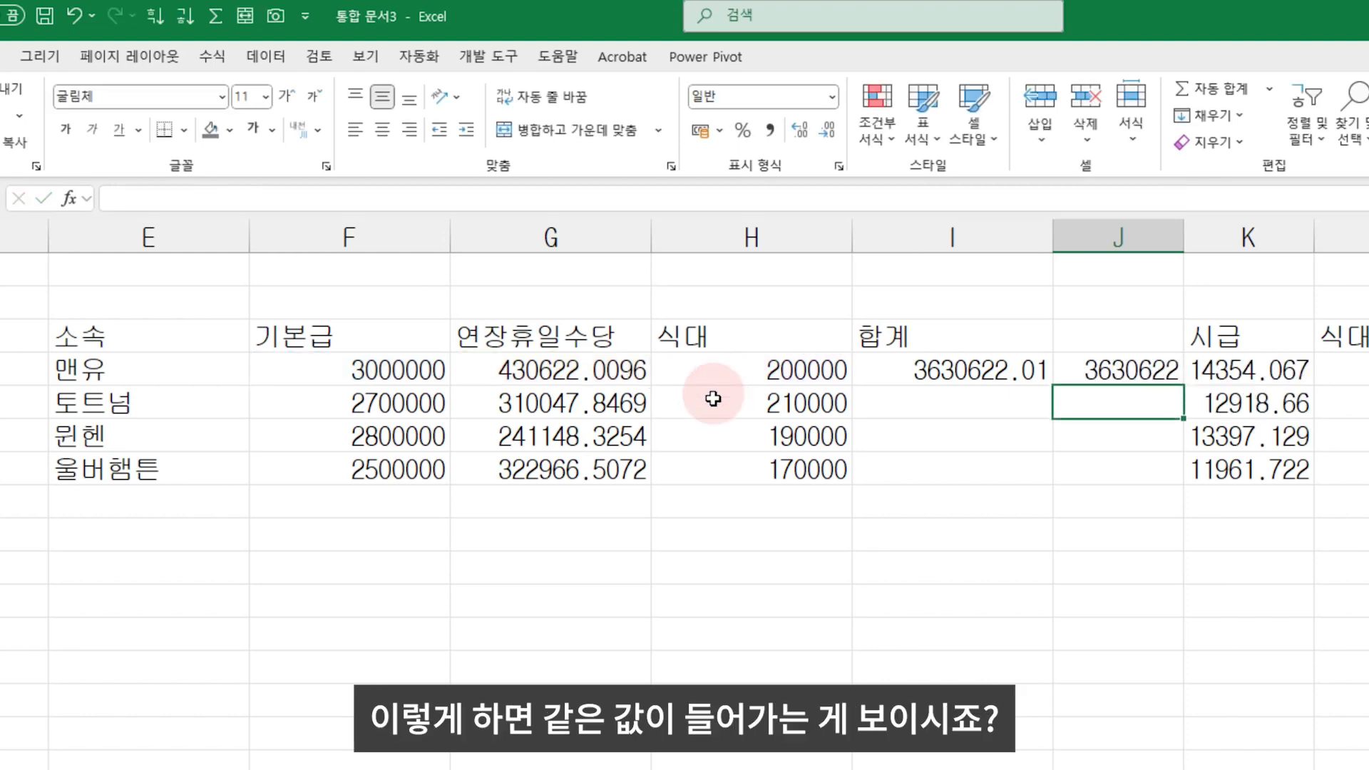
- Compare the check formula in J7 with the SUM formula in I7
left_click(1137, 434)
left_click(1114, 372)
left_click_drag(1114, 372, 948, 370)
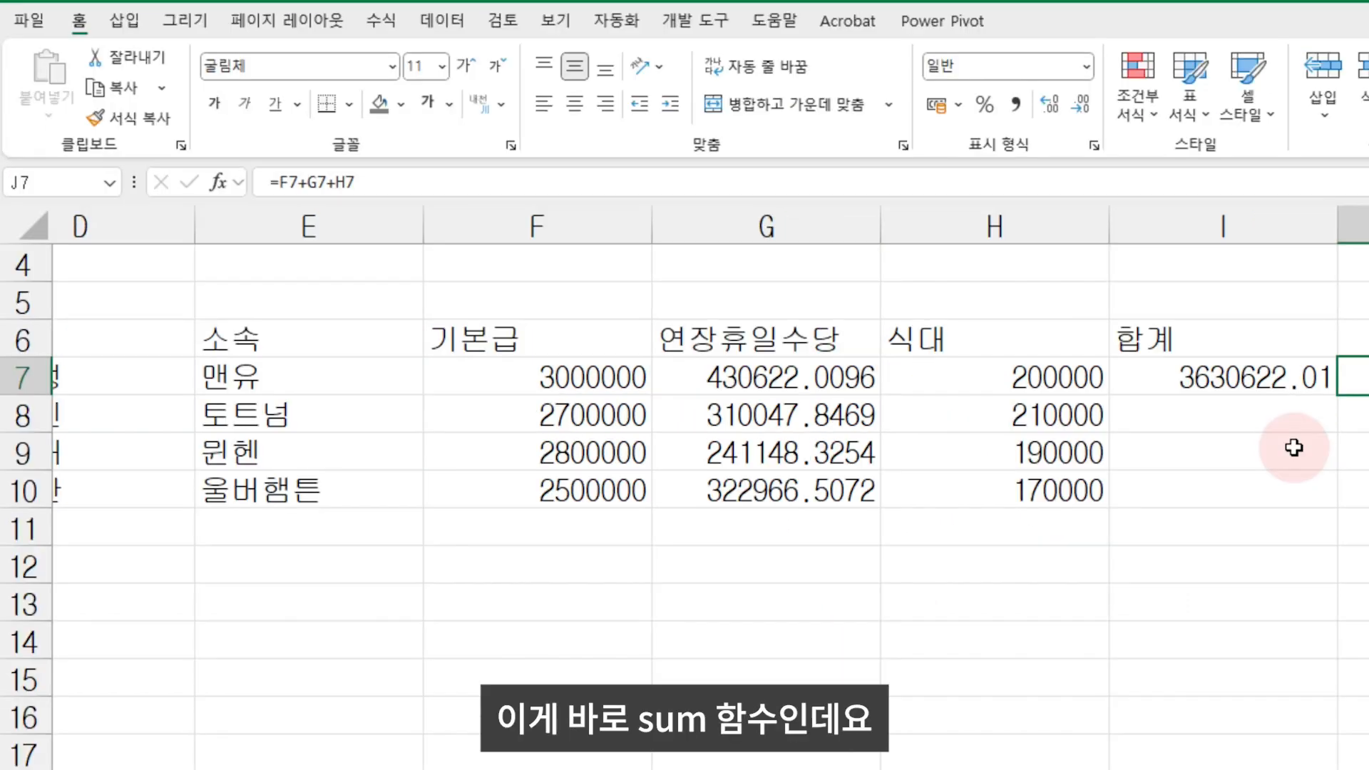
left_click(1255, 406)
left_click(1252, 374)
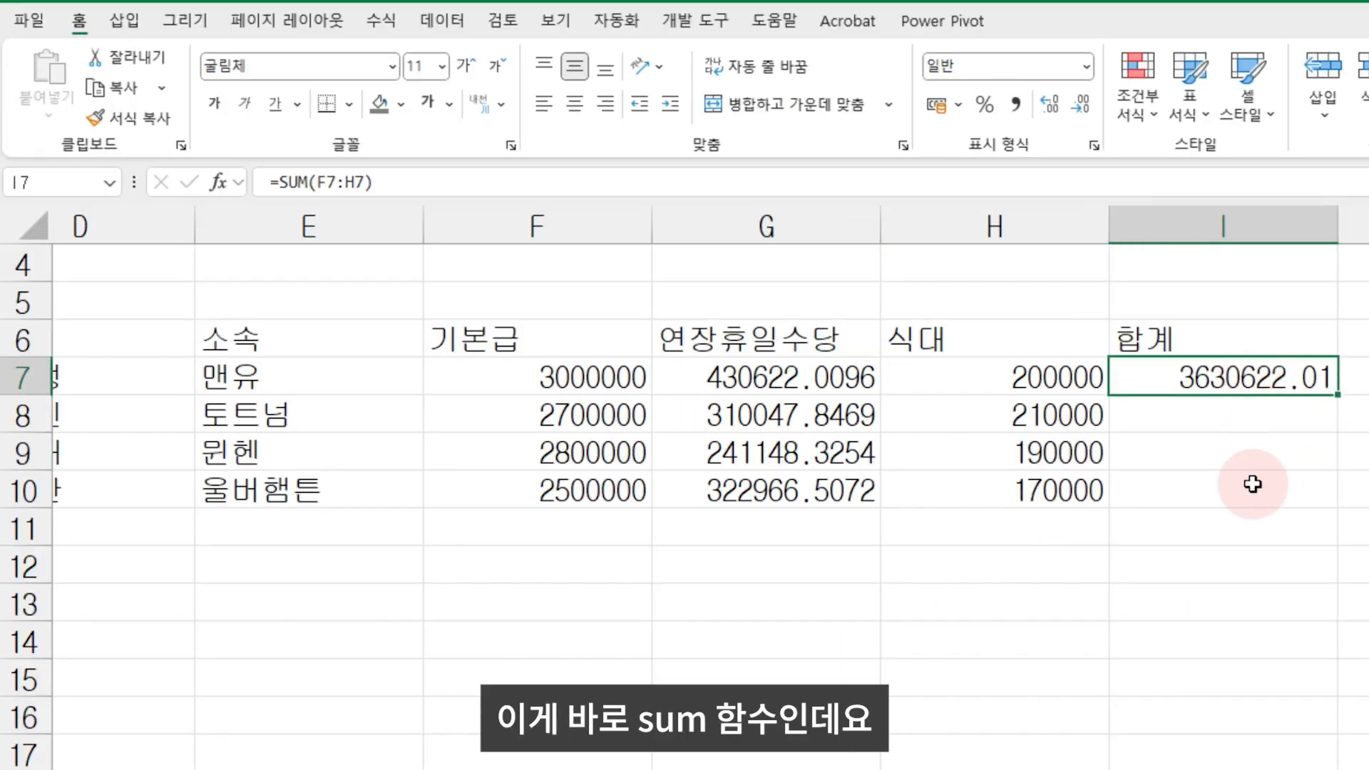
left_click(1256, 424)
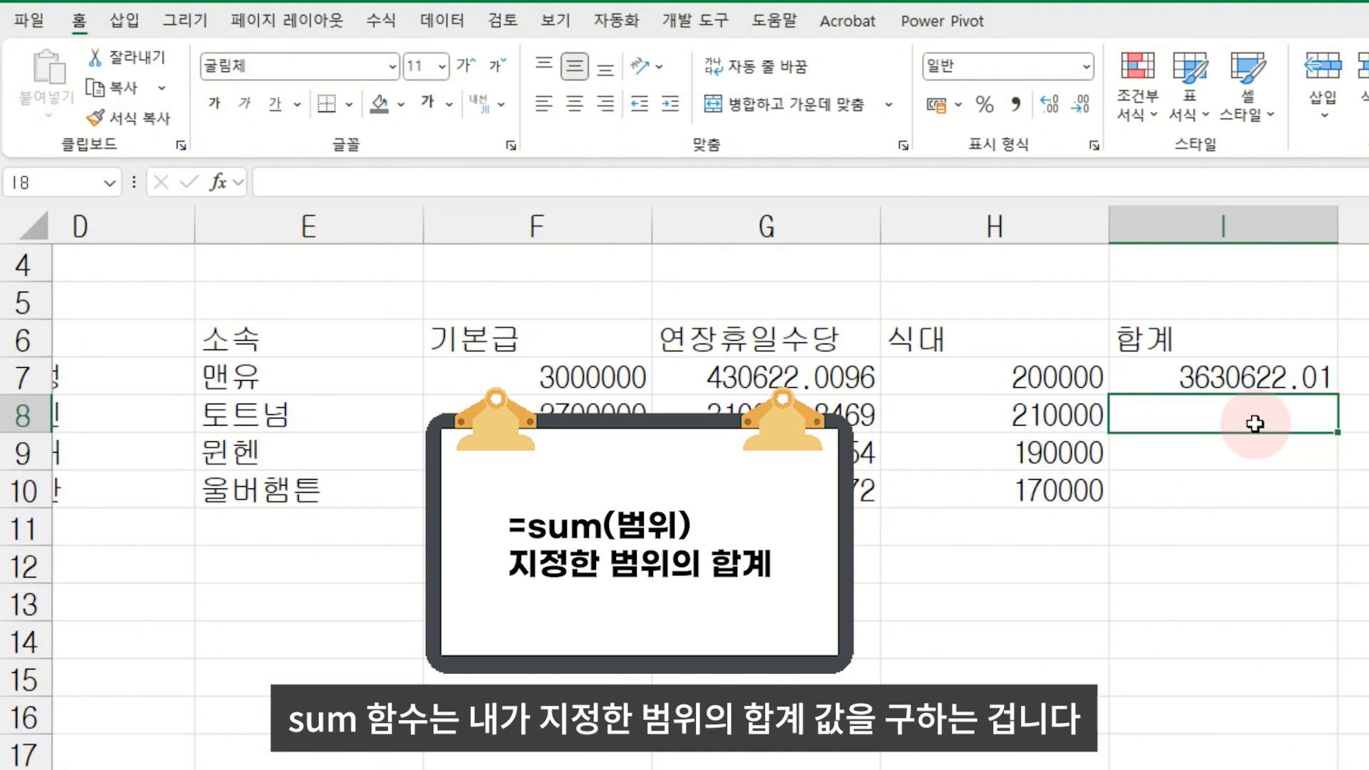
- Enter =SUM(F7:H7) by hand in I7, using the function suggestion, and AutoFill it down through I10
key("Up")
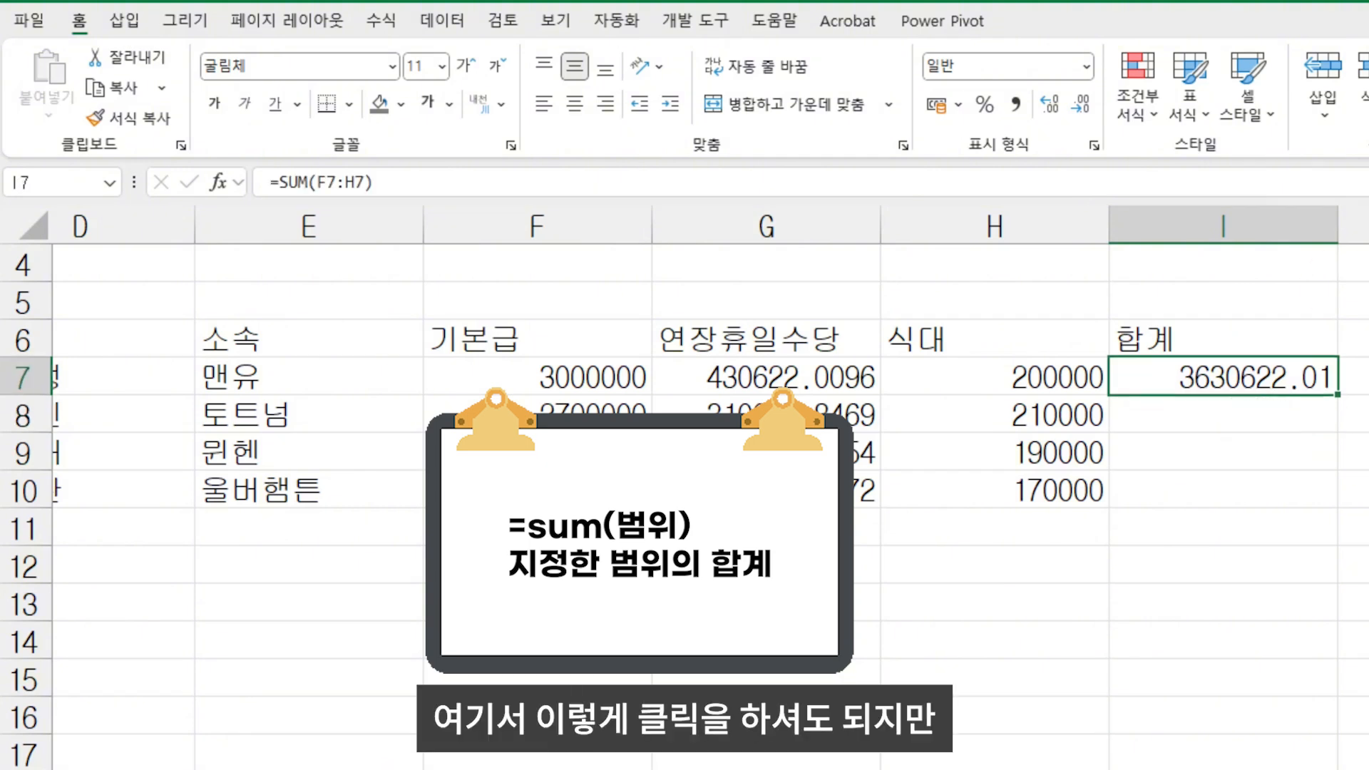
type("=sum")
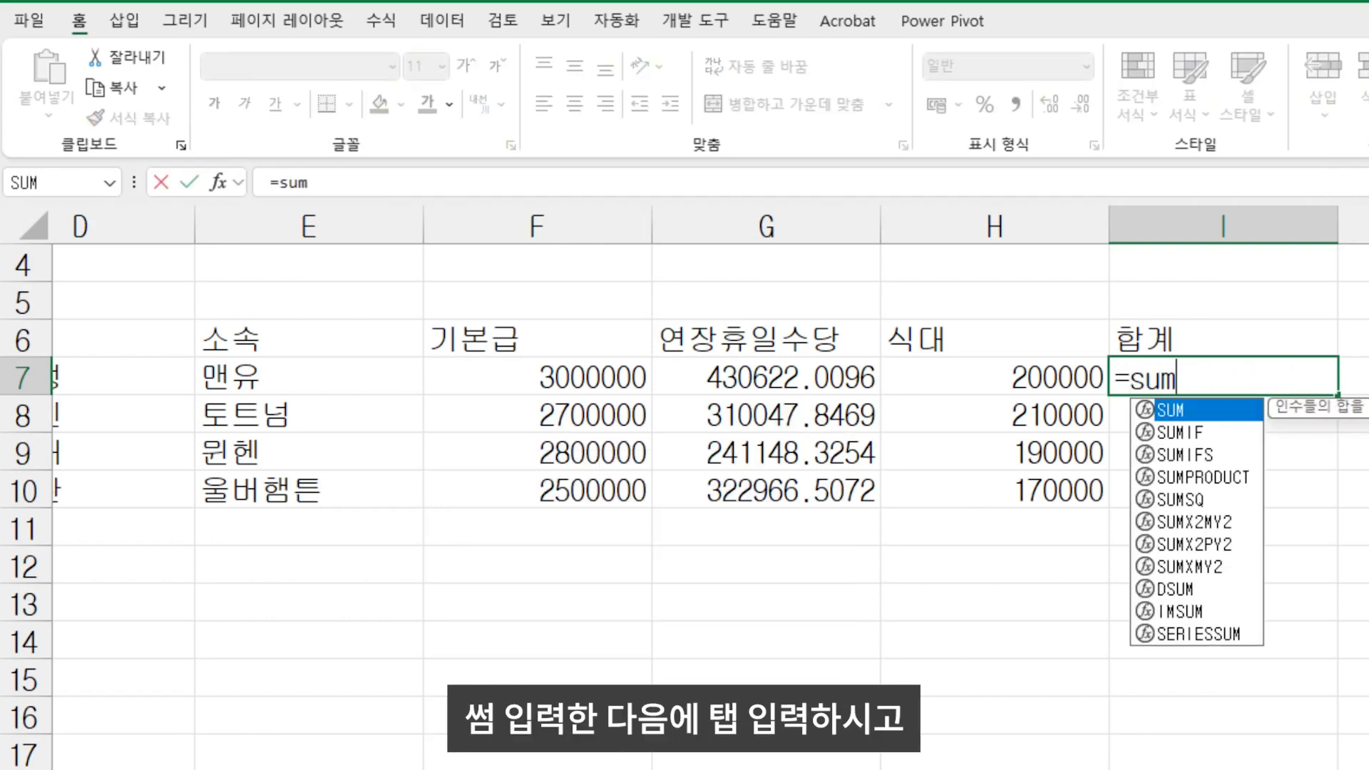
key("Tab")
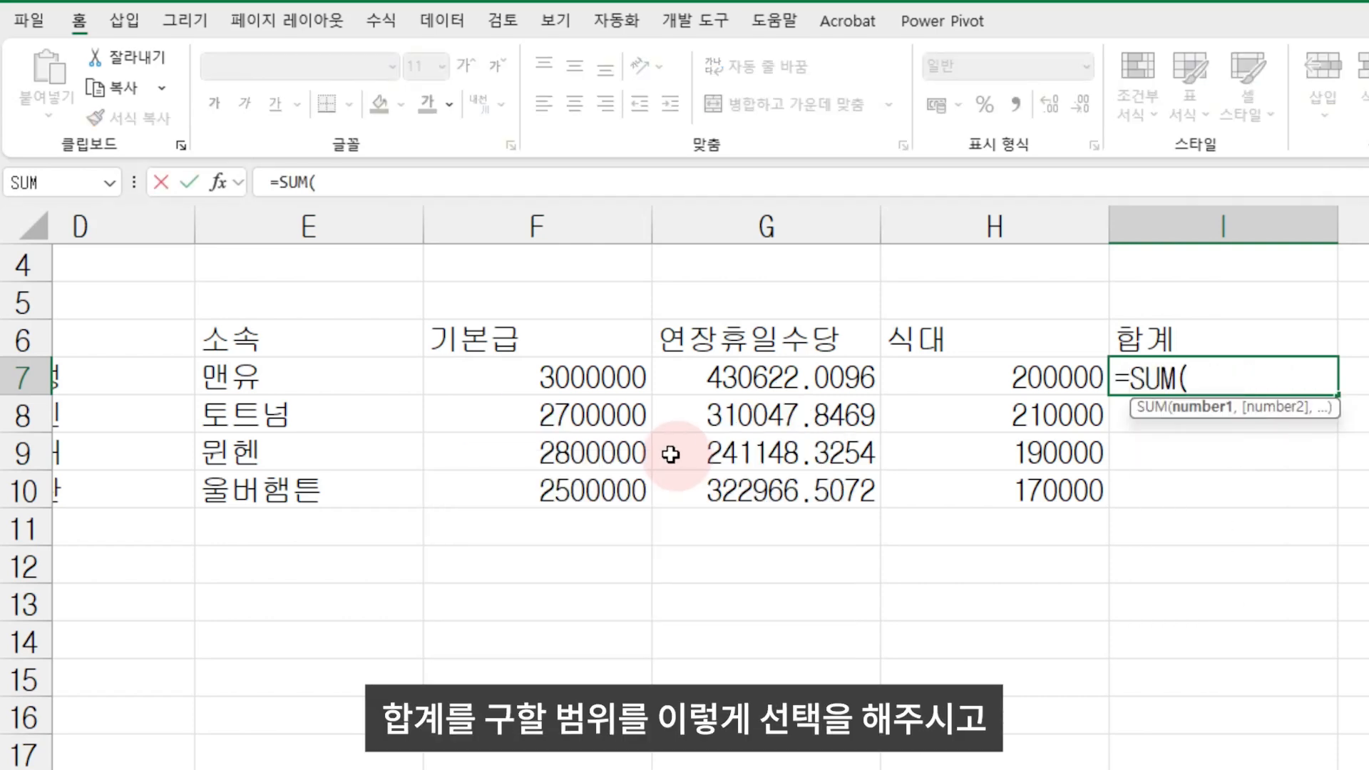
left_click_drag(612, 383, 927, 382)
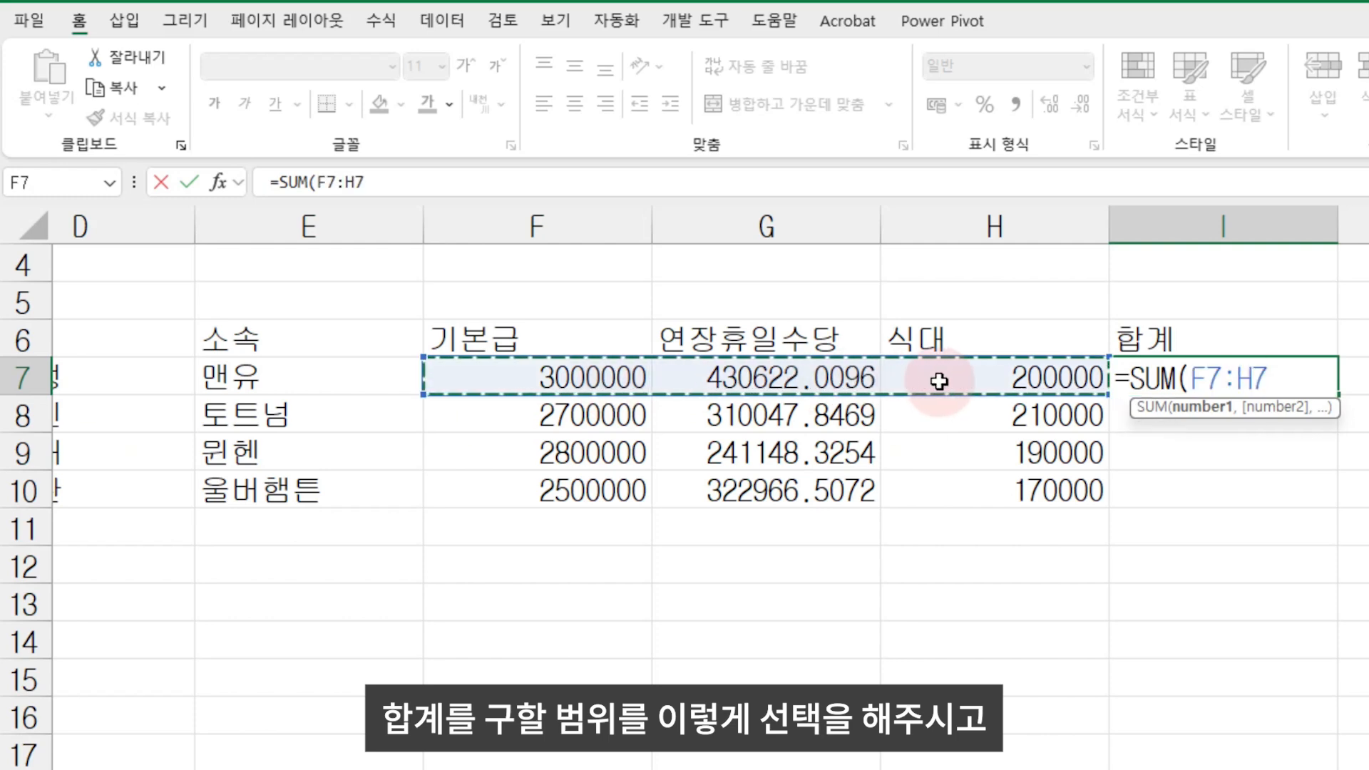
key("Return")
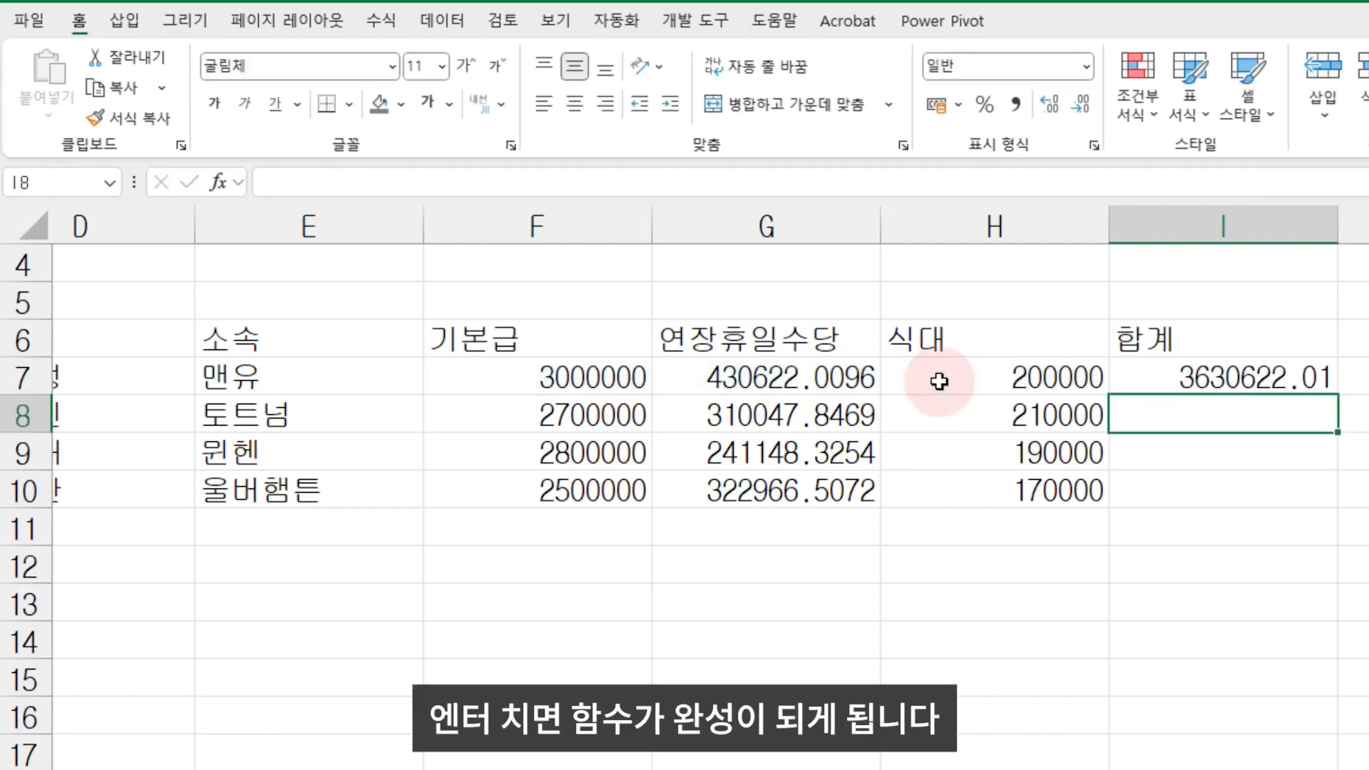
left_click(1305, 379)
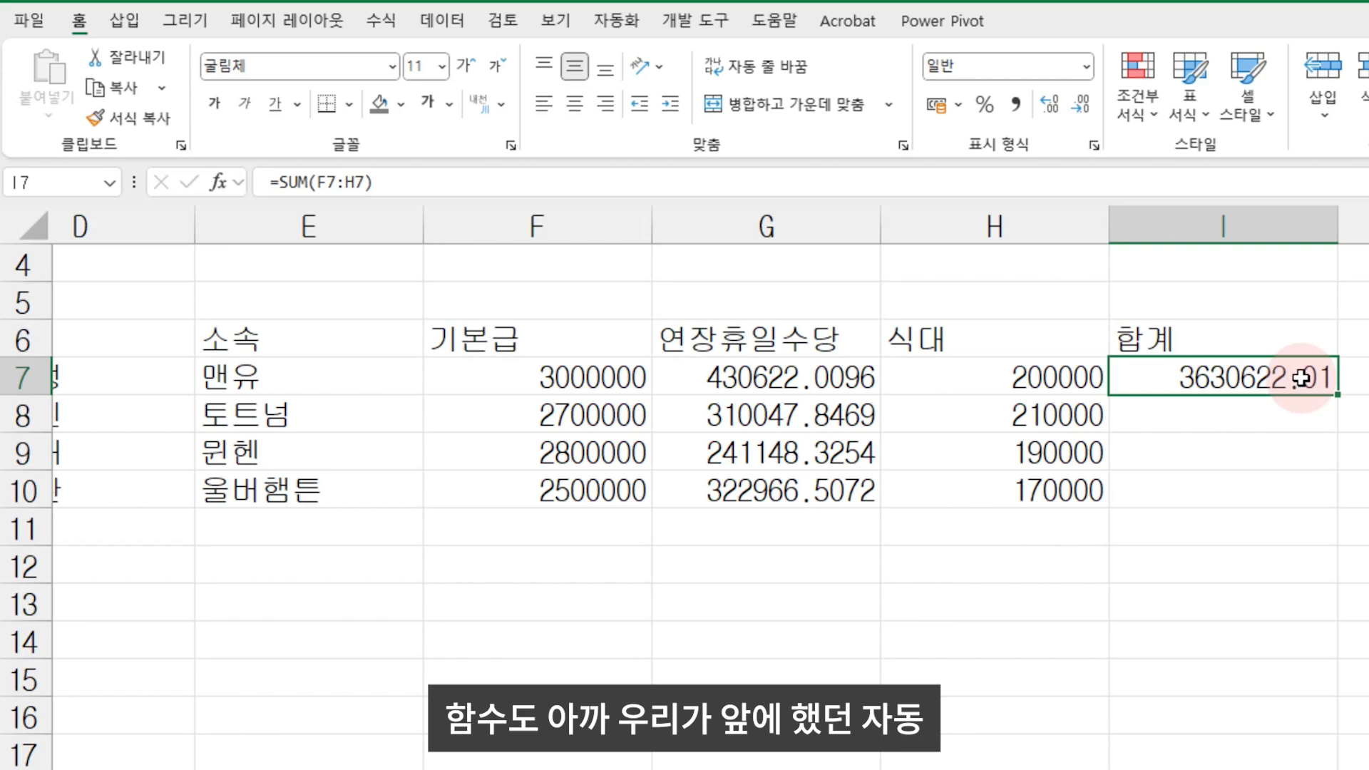
double_click(1341, 397)
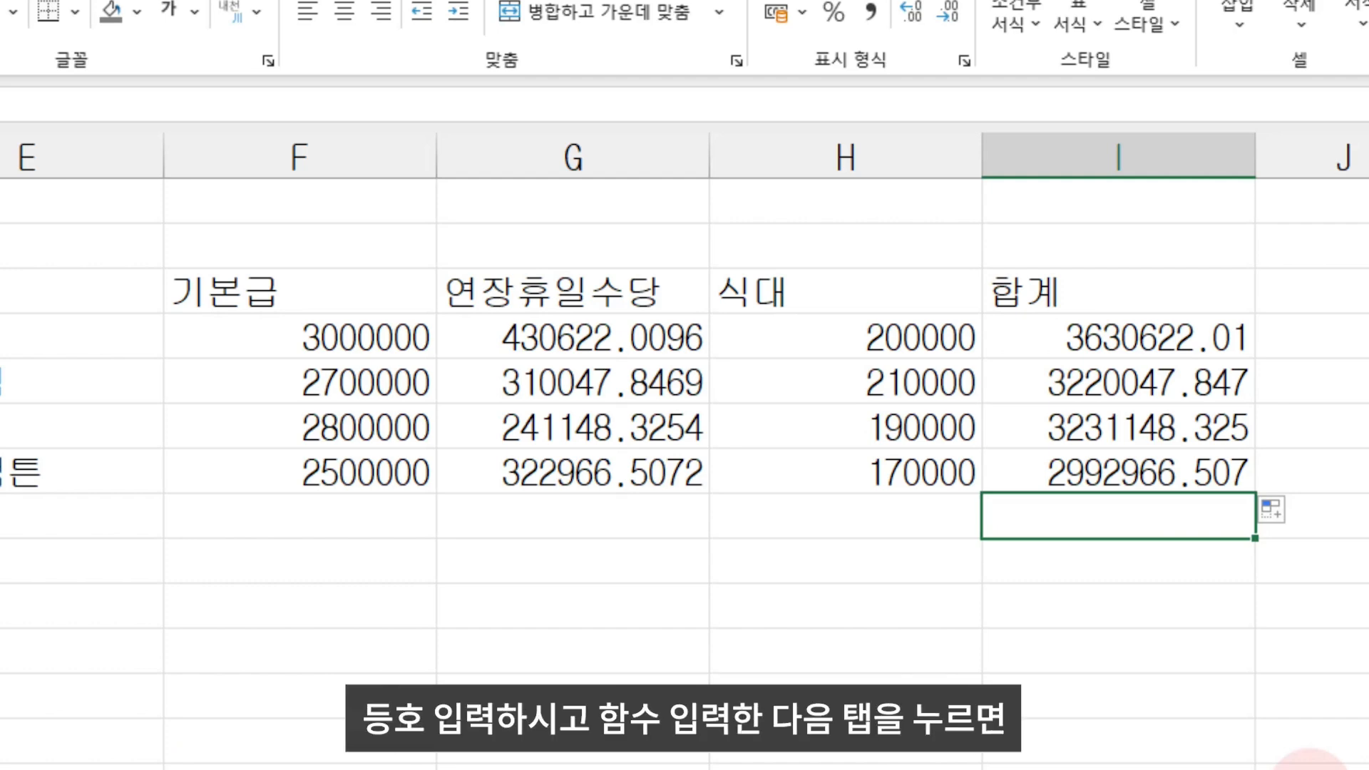
- Try out the formula =SUM(F10:H10) in I11 without a closing parenthesis, and clear the cell again
type("=sum")
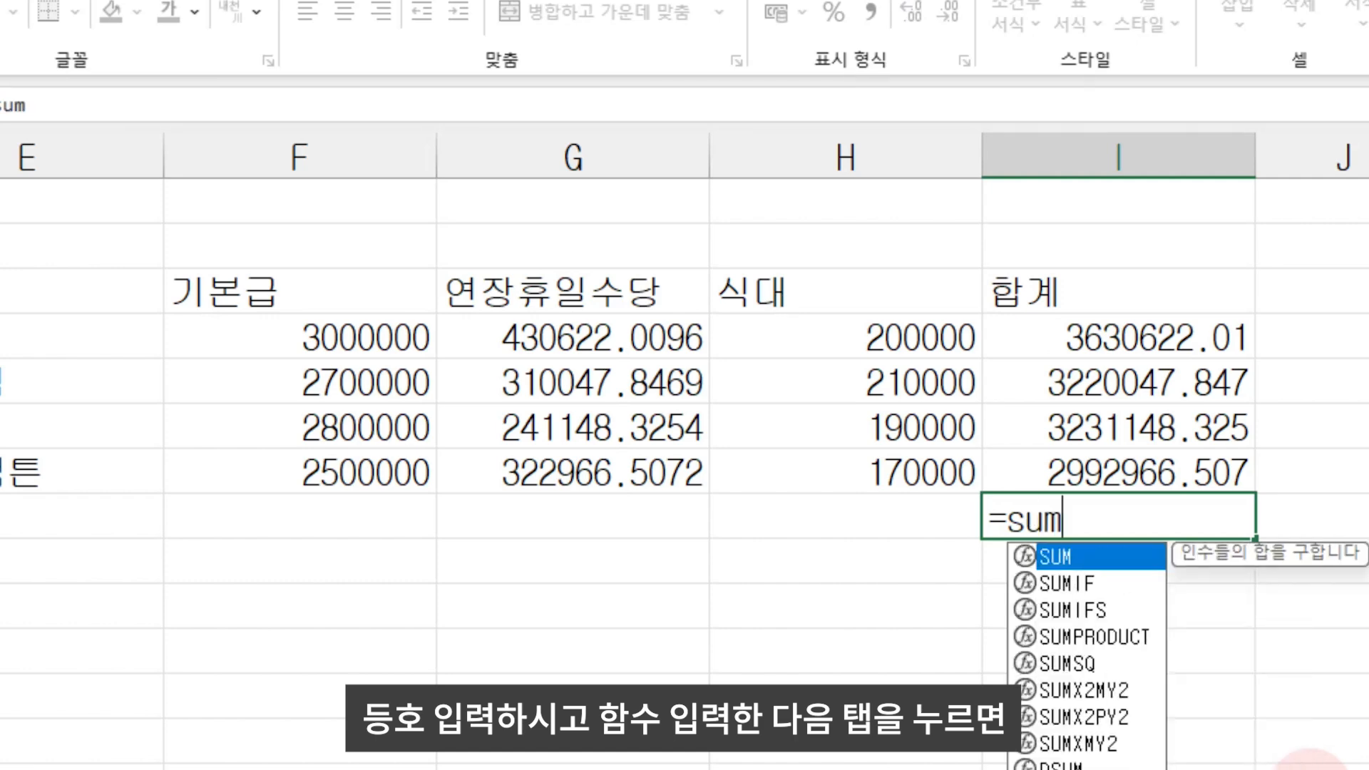
key("Tab")
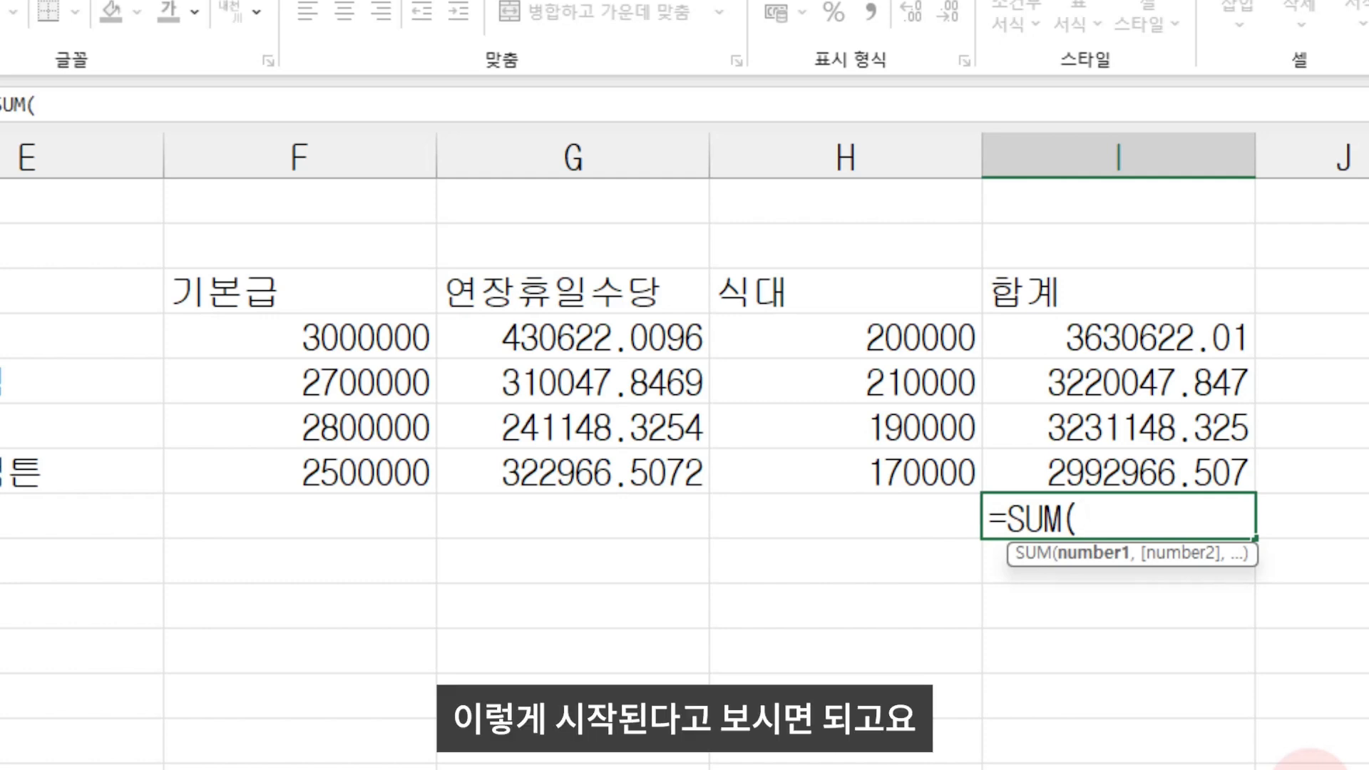
left_click_drag(331, 473, 824, 465)
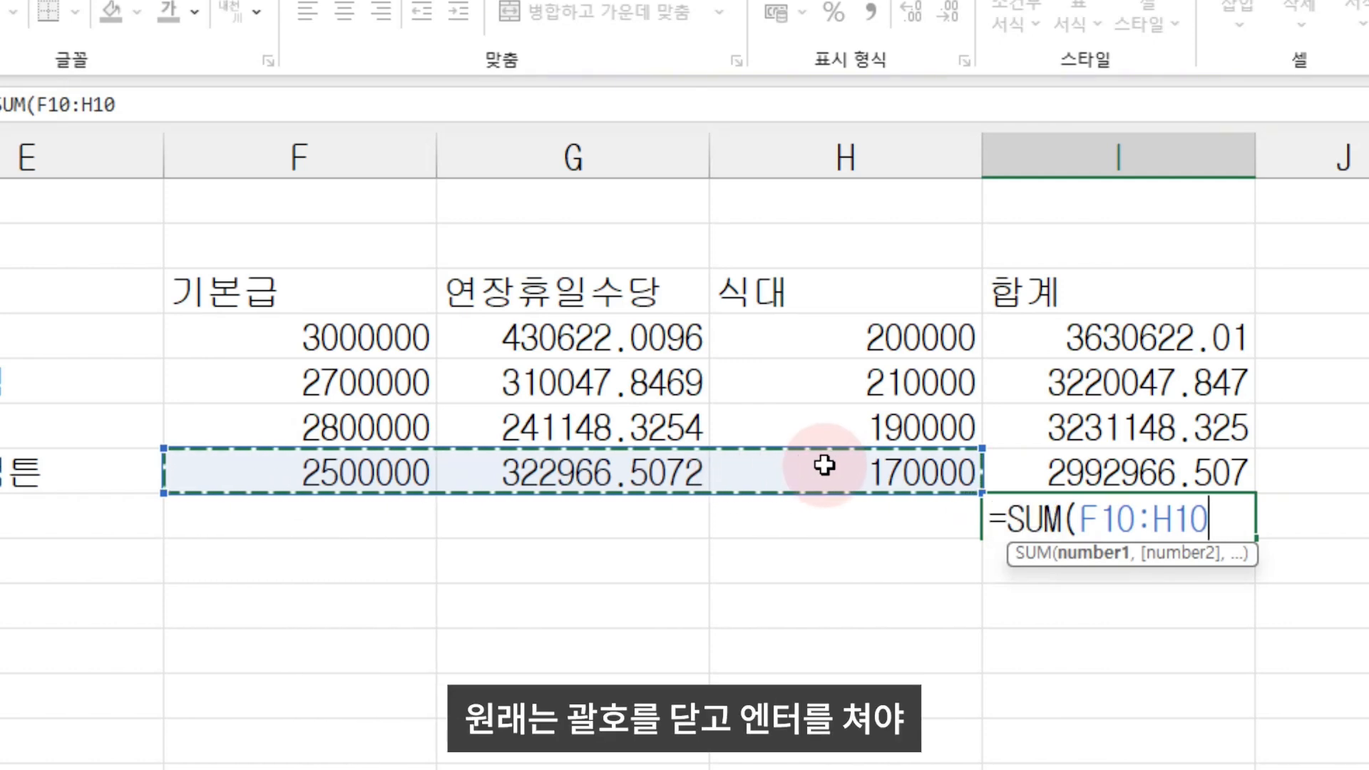
type(")")
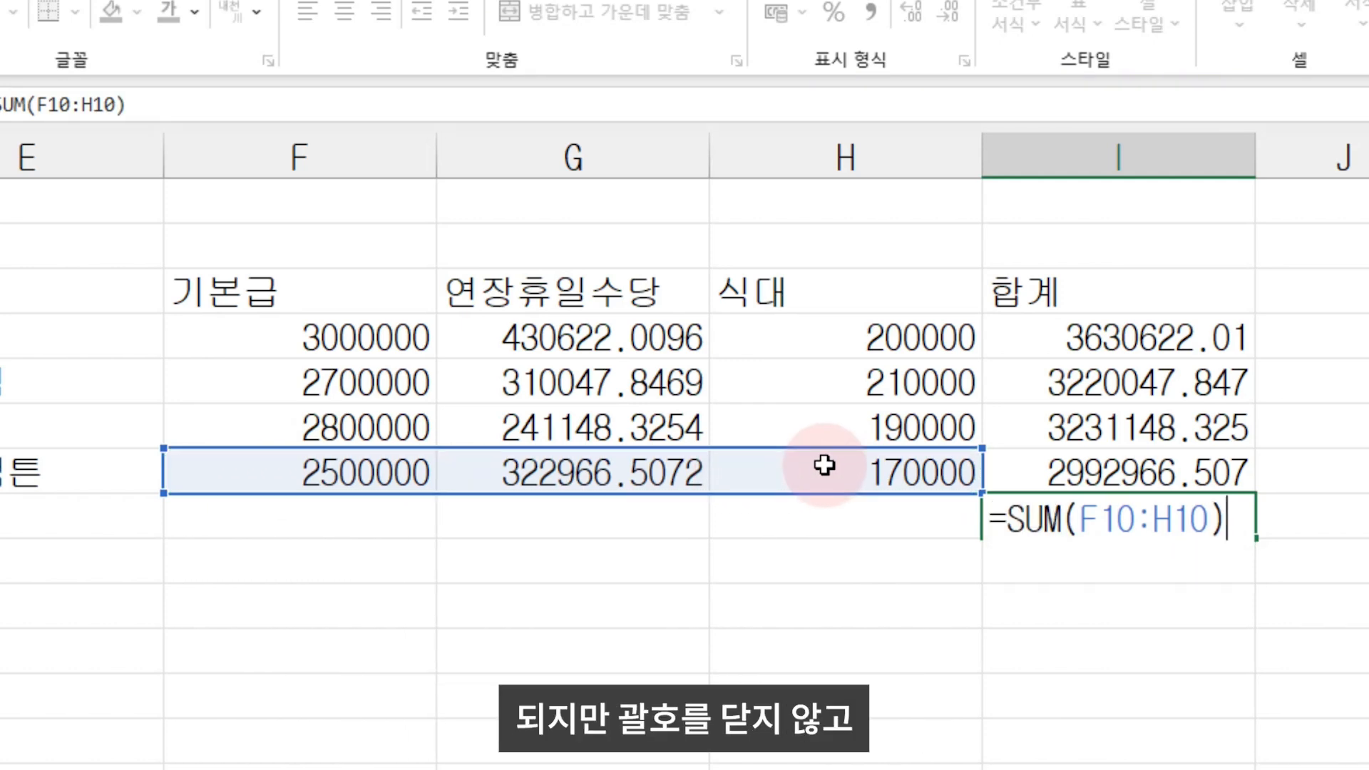
key("BackSpace")
key("Return")
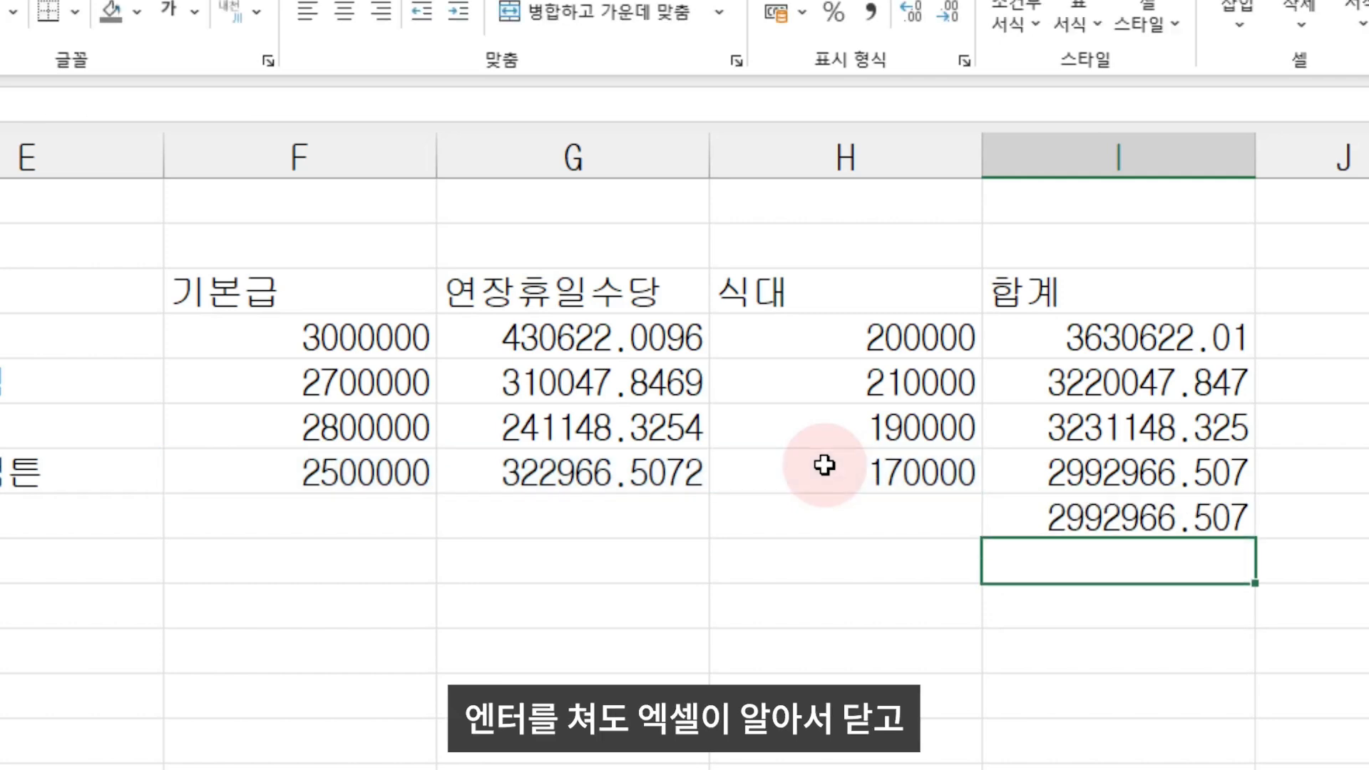
key("Up")
key("Delete")
- Label the row below the last employee 합계 in D11 and select F11 under the 기본급 values
key("Left")
key("Left")
key("Left")
key("Left")
key("Left")
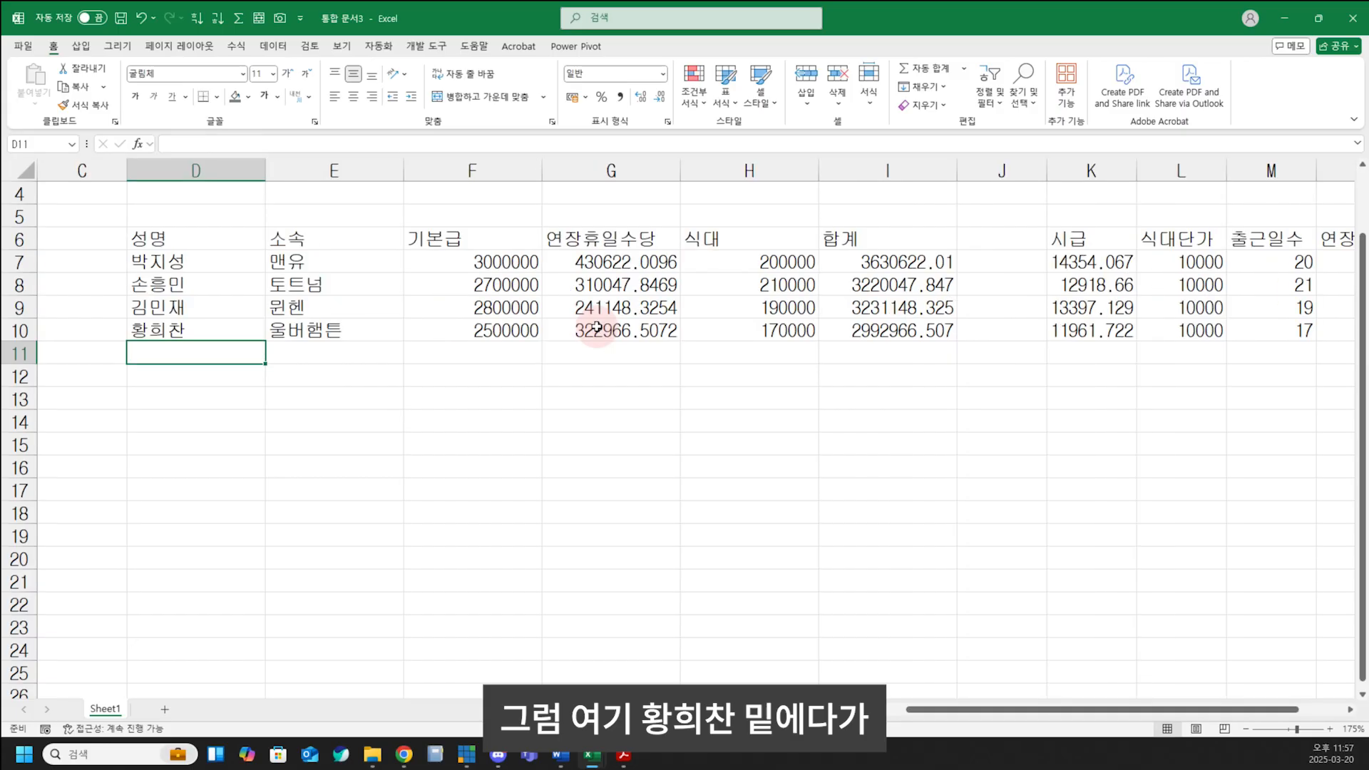
type("합계")
key("Return")
key("Up")
key("Right")
key("Right")
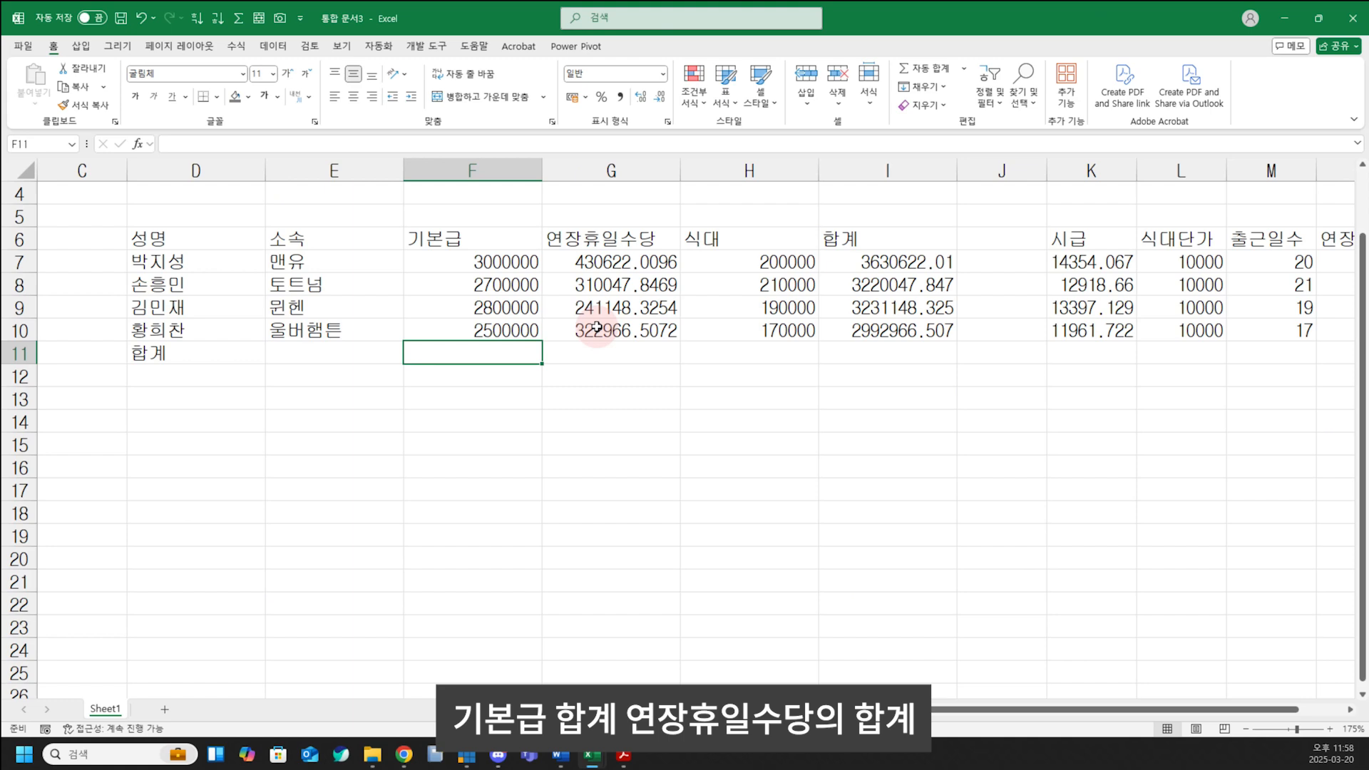
key("Right")
key("Right")
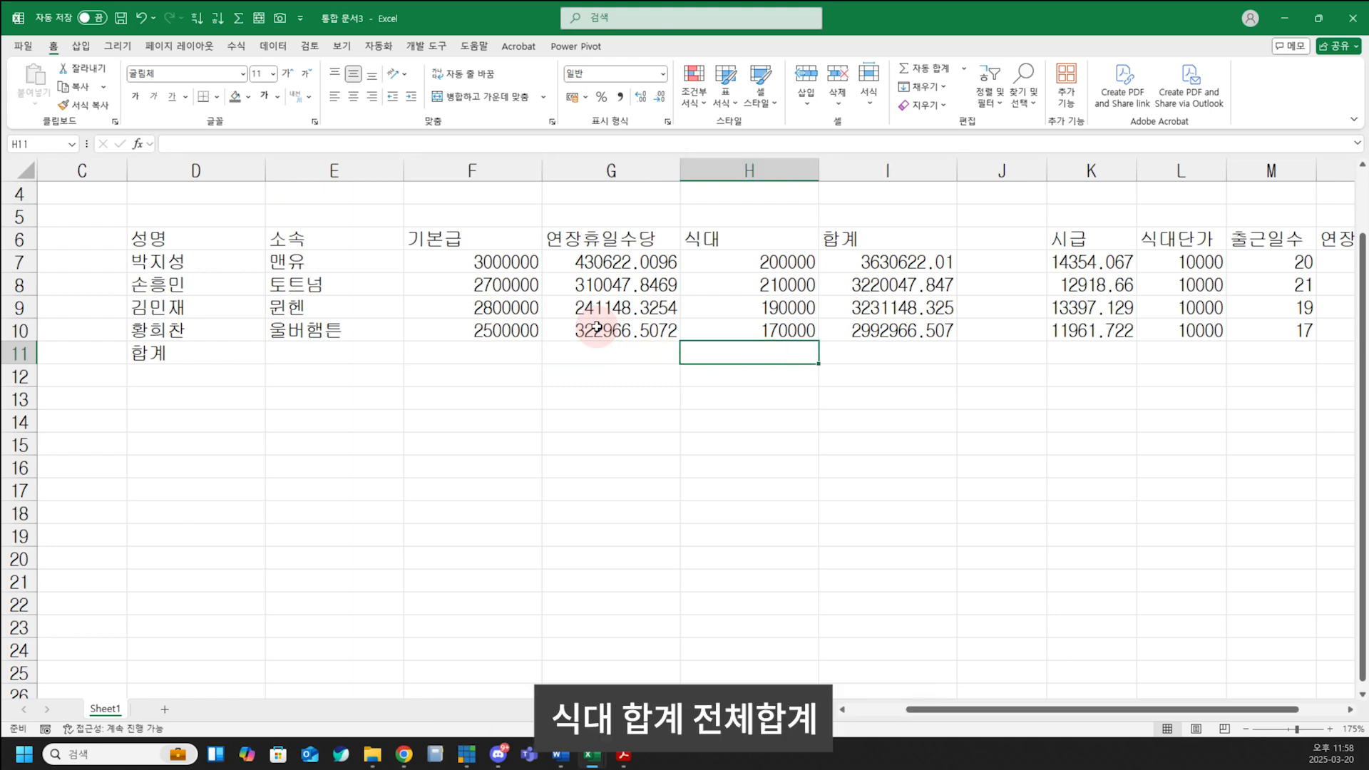
key("Right")
key("Left")
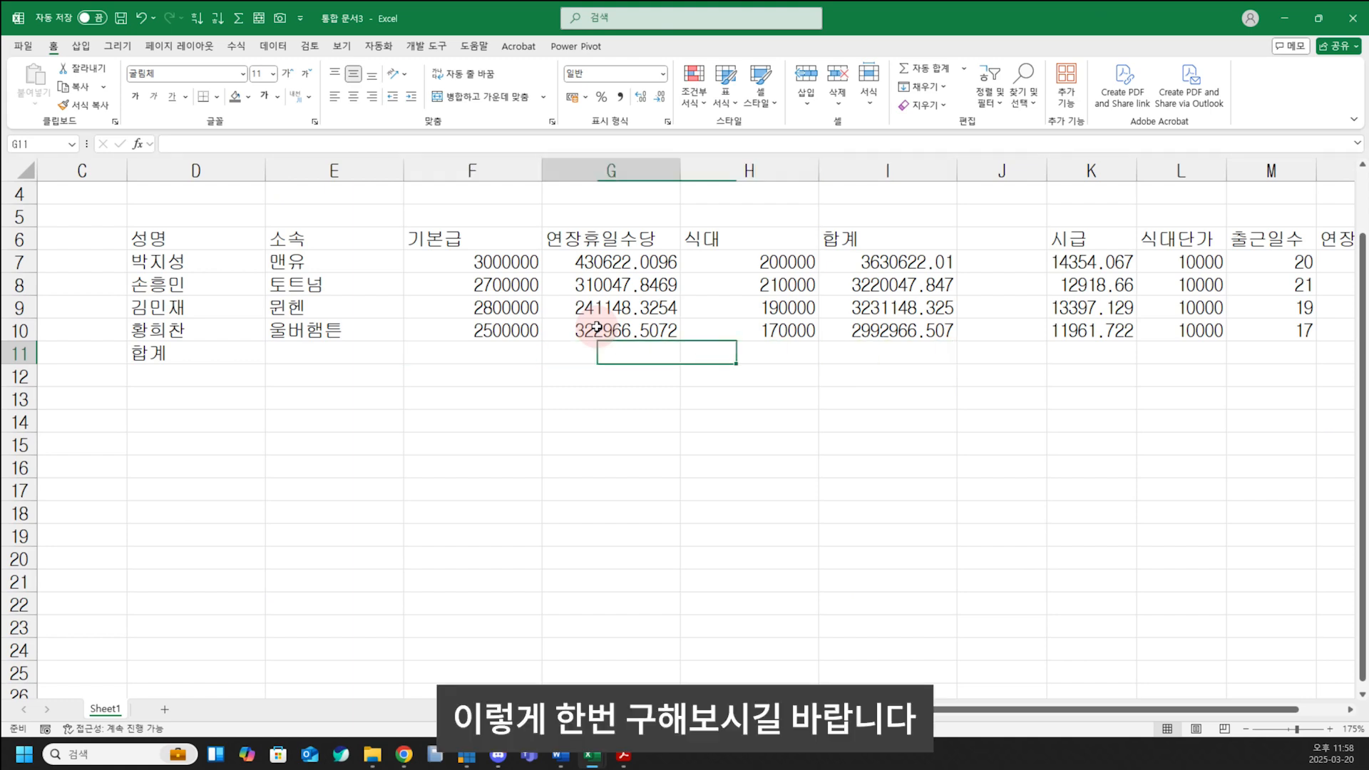
key("Left")
key("Left")
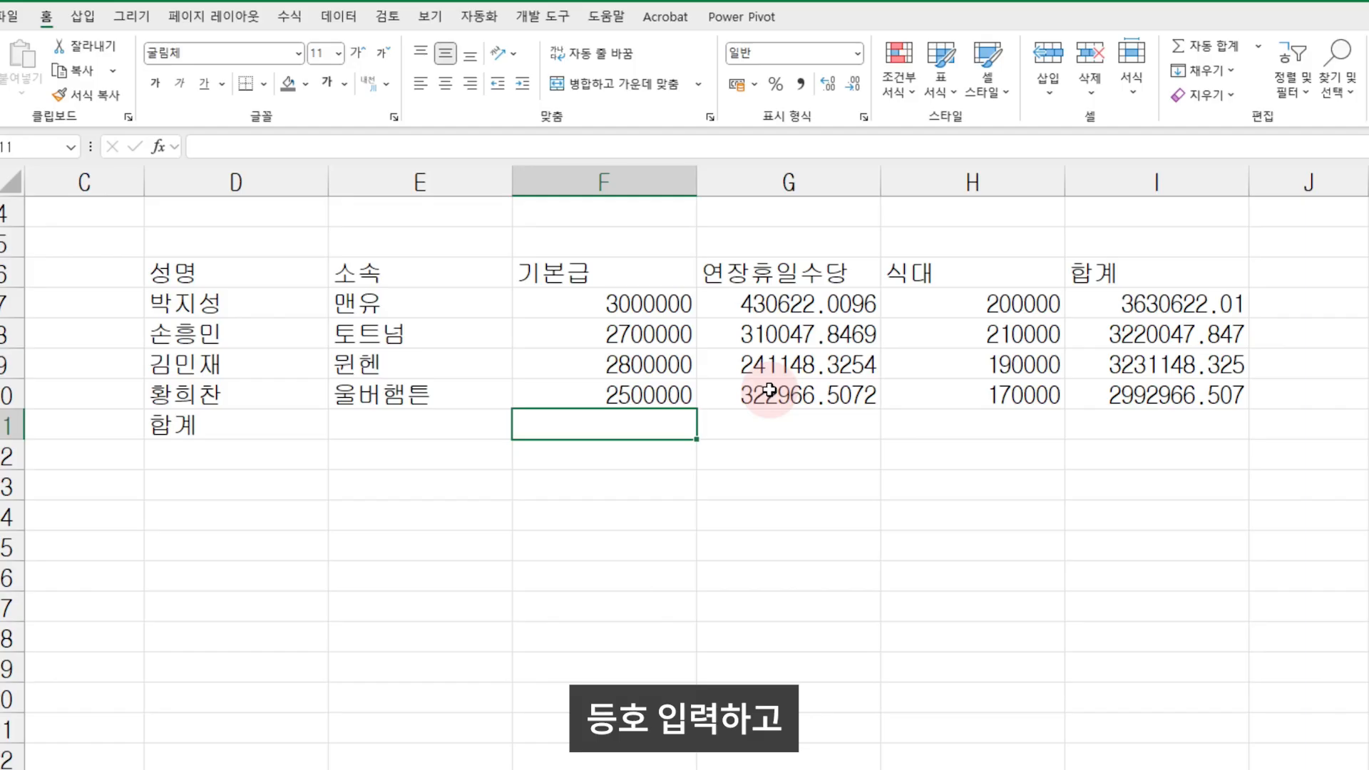
type("=sum")
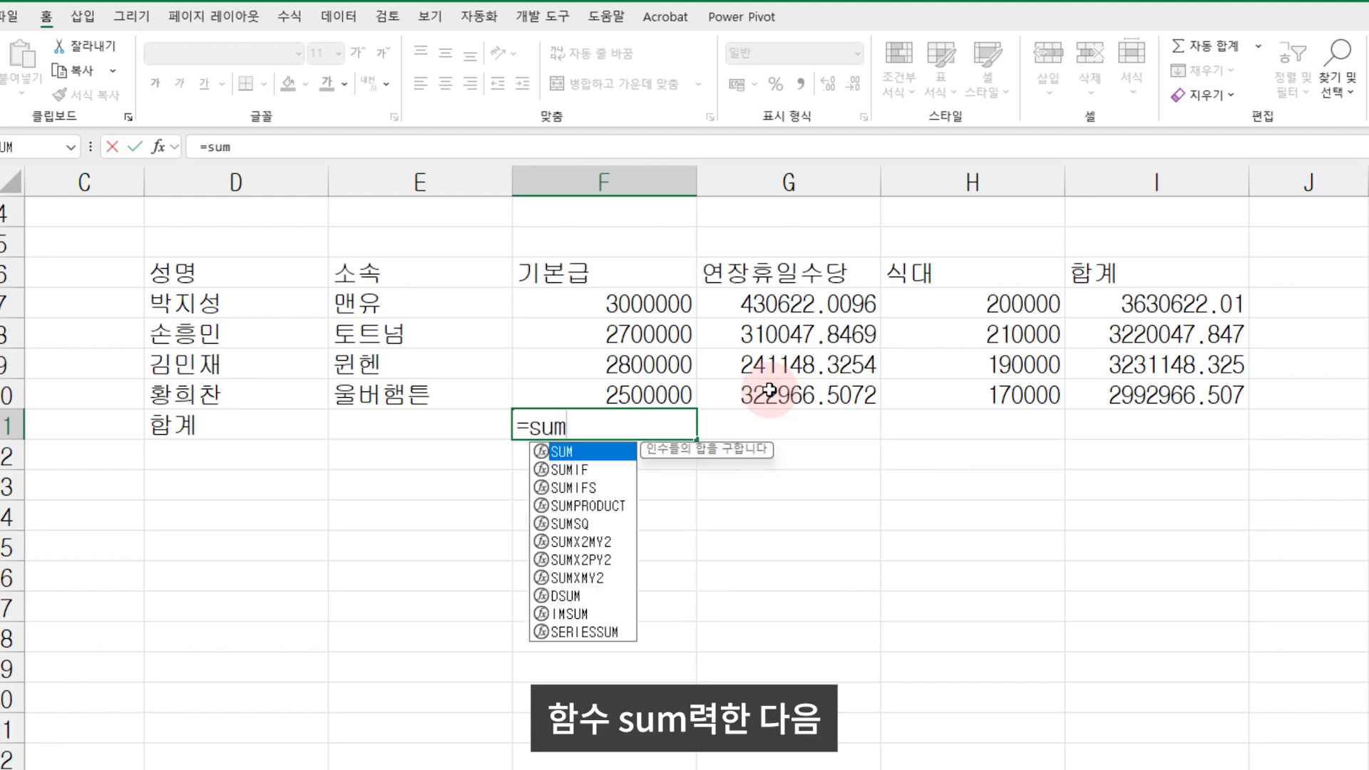
key("Tab")
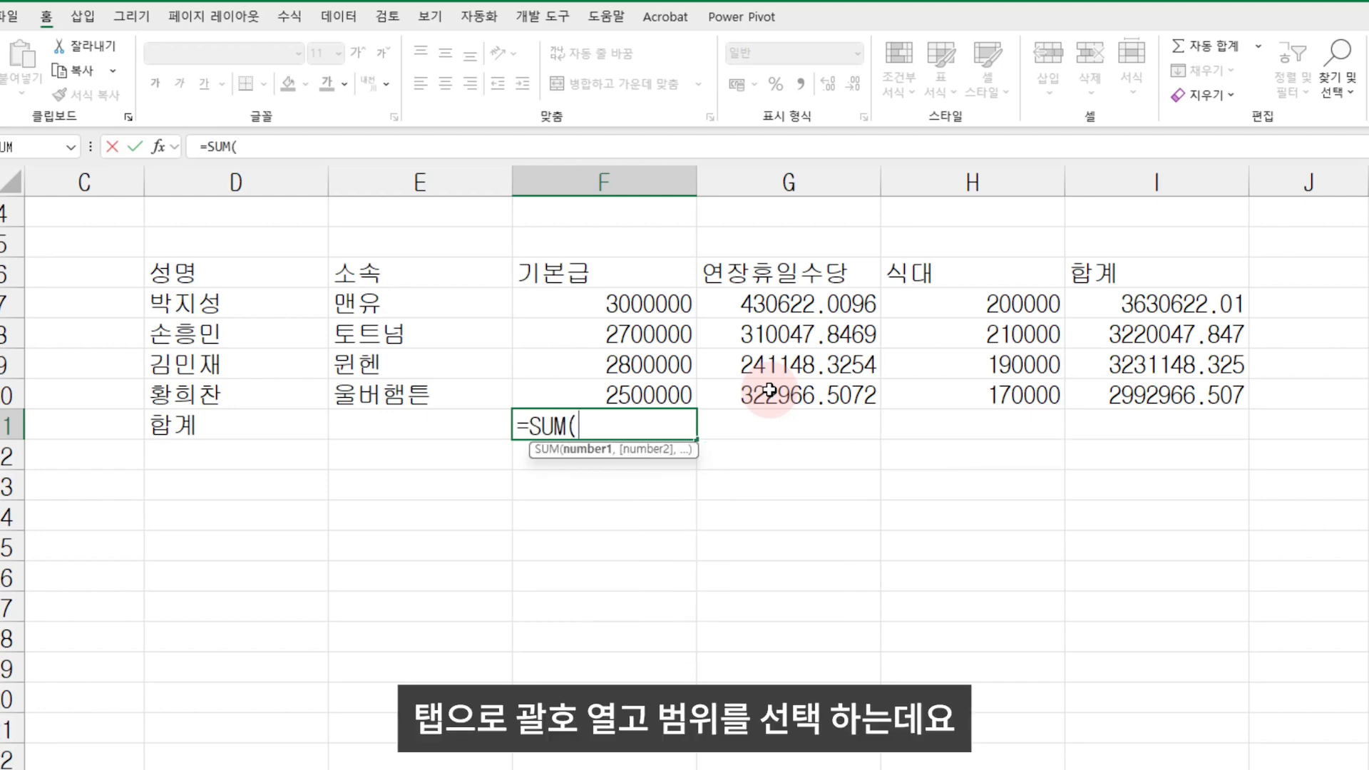
key("Up")
key("Up")
key("Up")
key("Up")
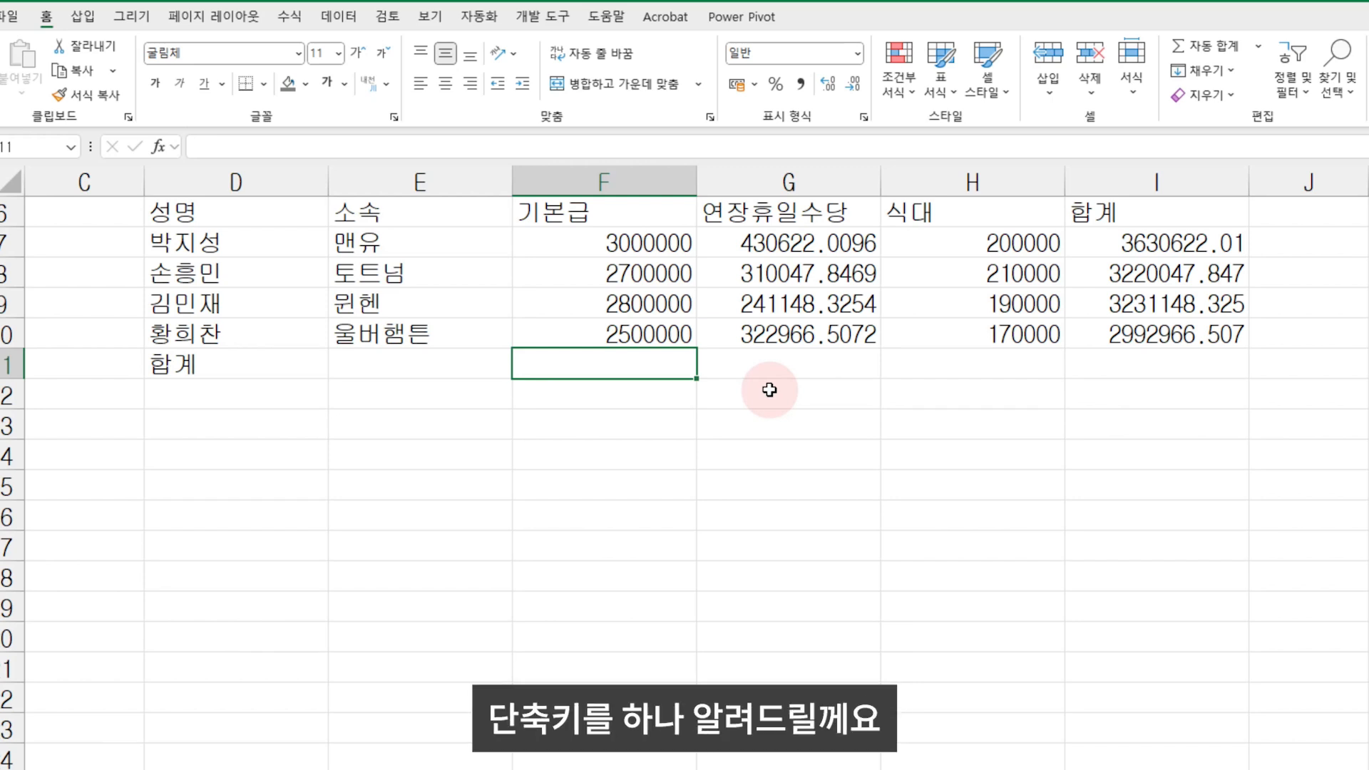
- Enter =SUM(F7:F10) in F11 to total the 기본급 values, using the function suggestion and extending the range up from F10
type("=sum")
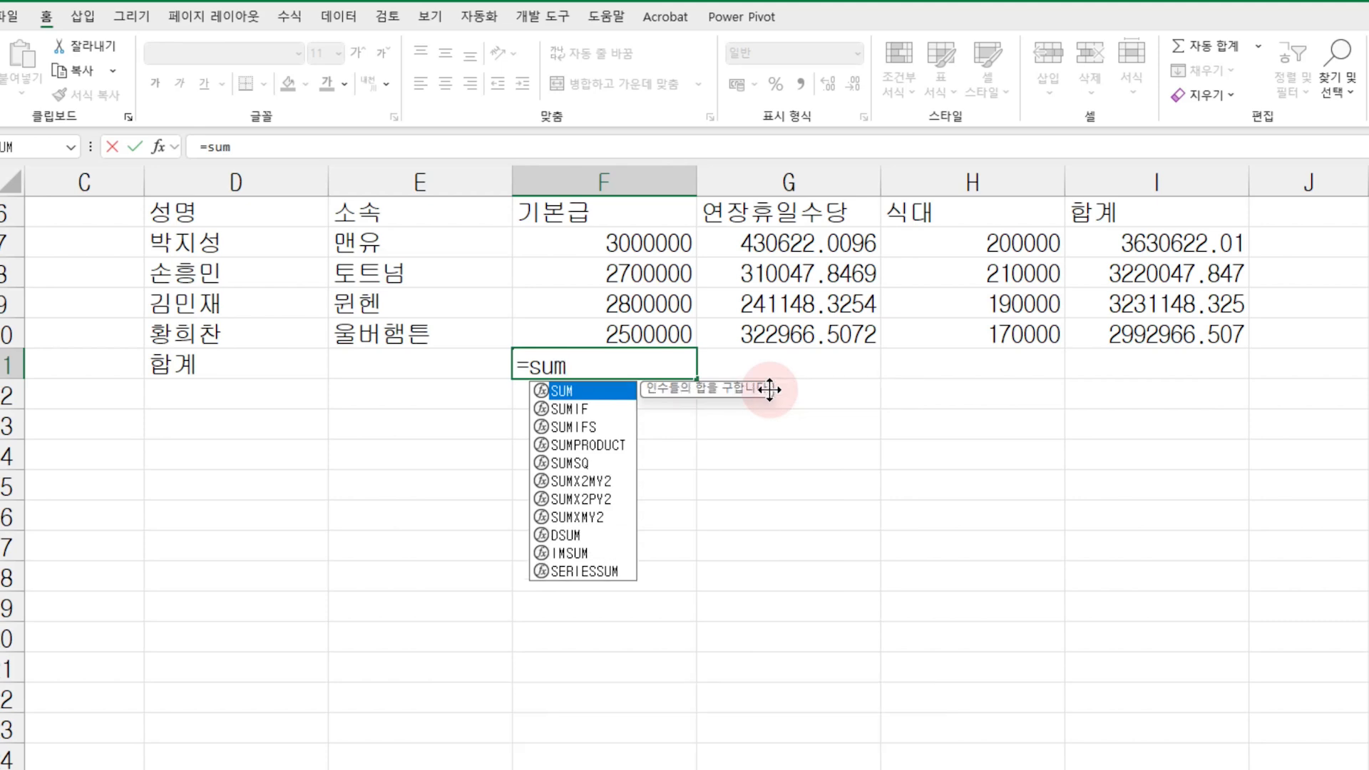
key("Tab")
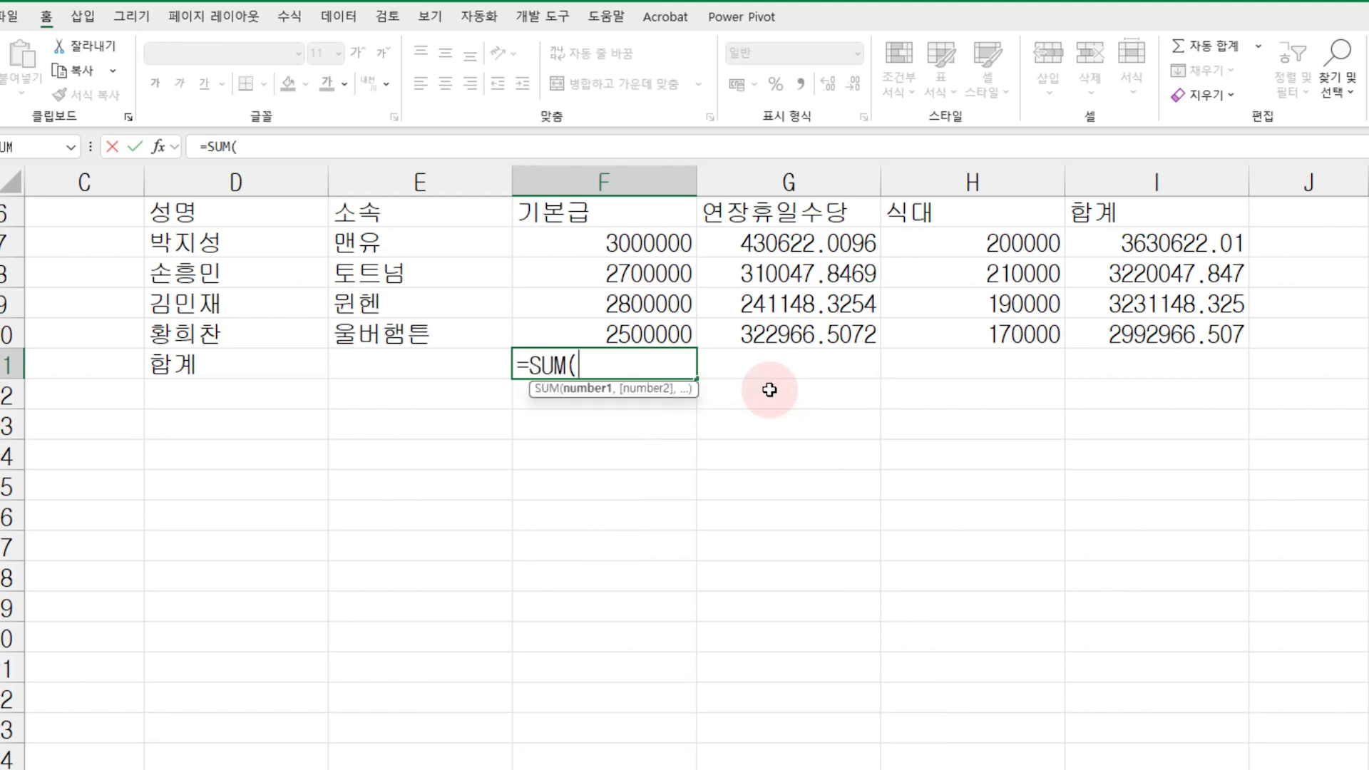
key("Up")
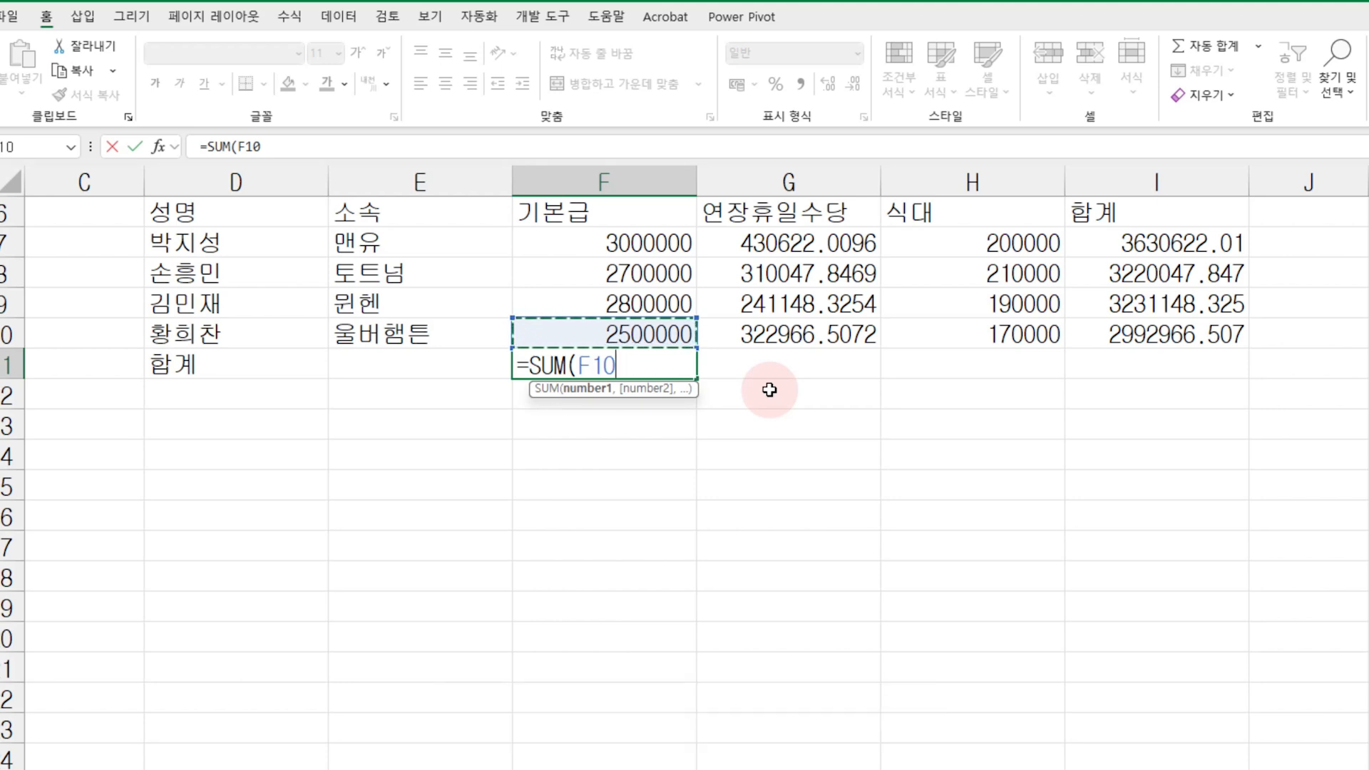
key("ctrl+shift+Up")
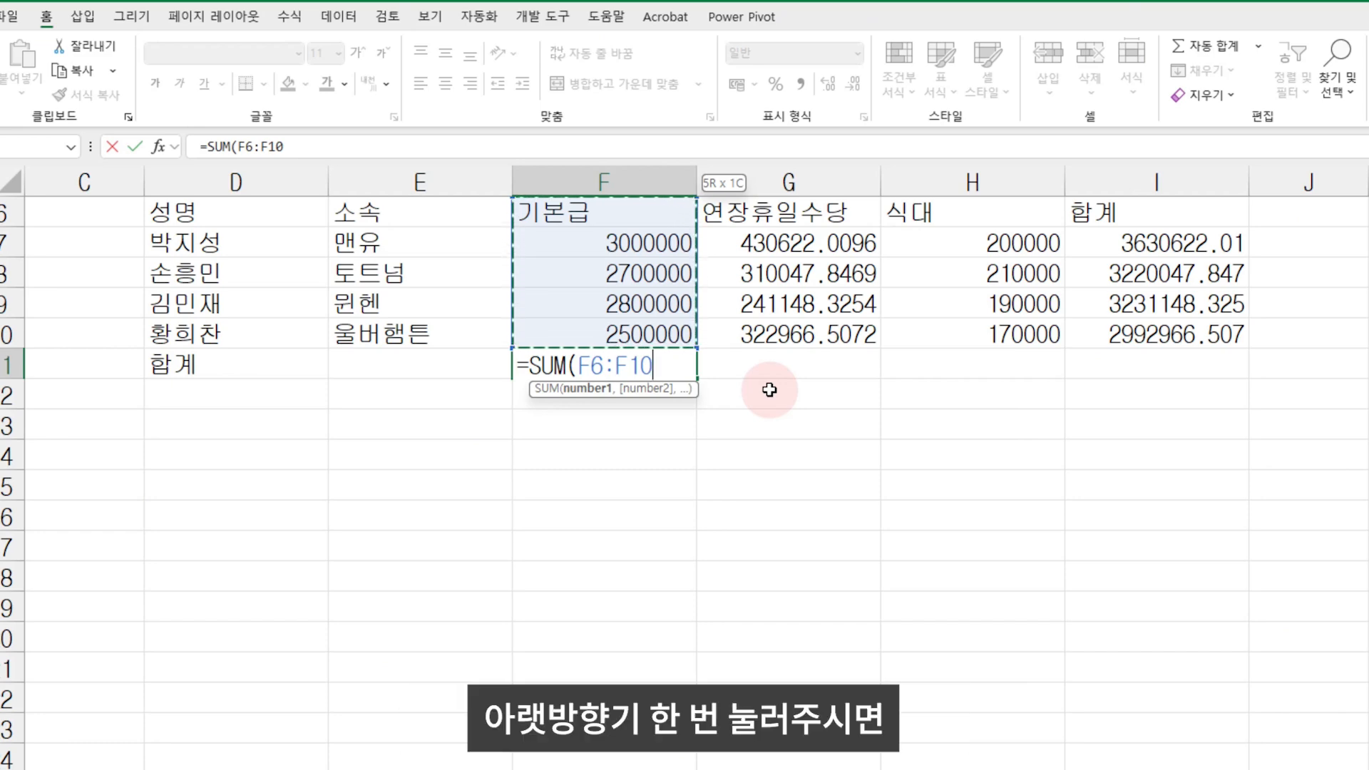
key("shift+Down")
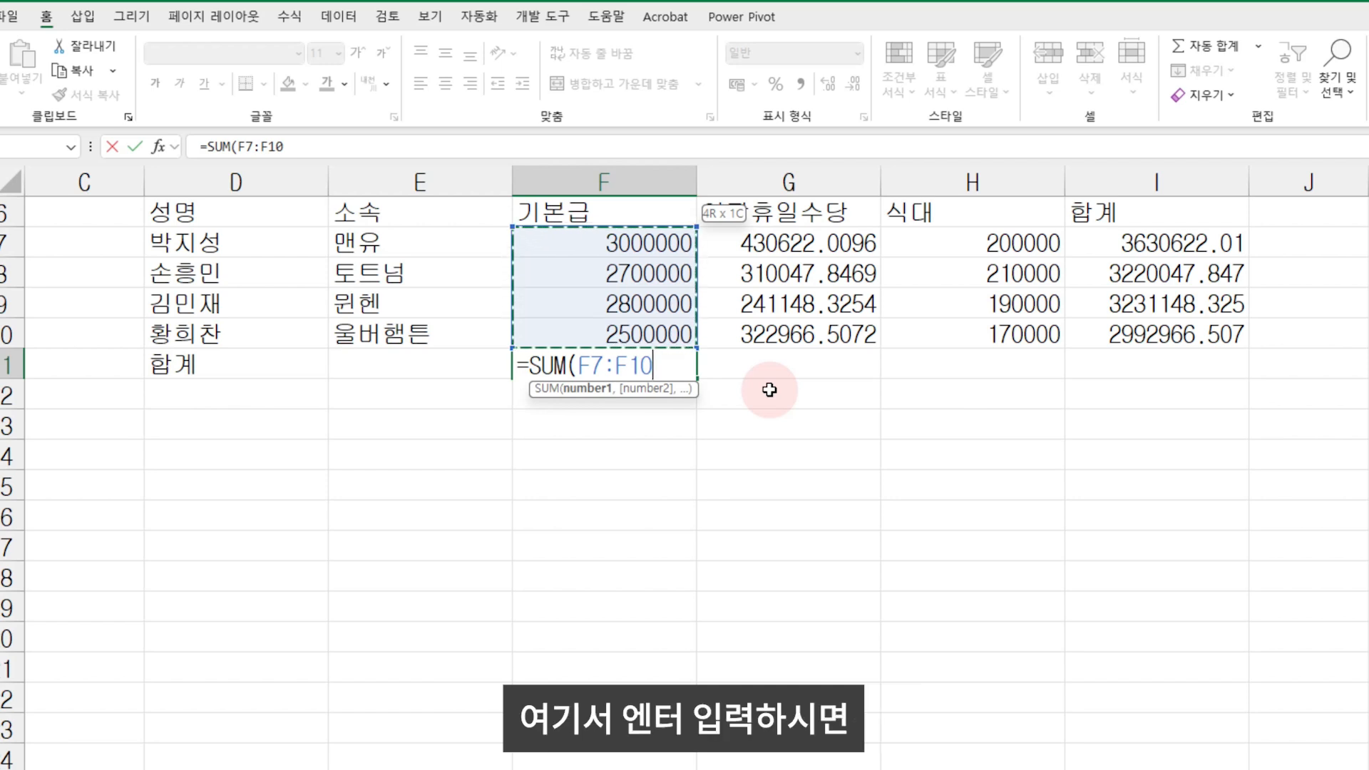
key("Return")
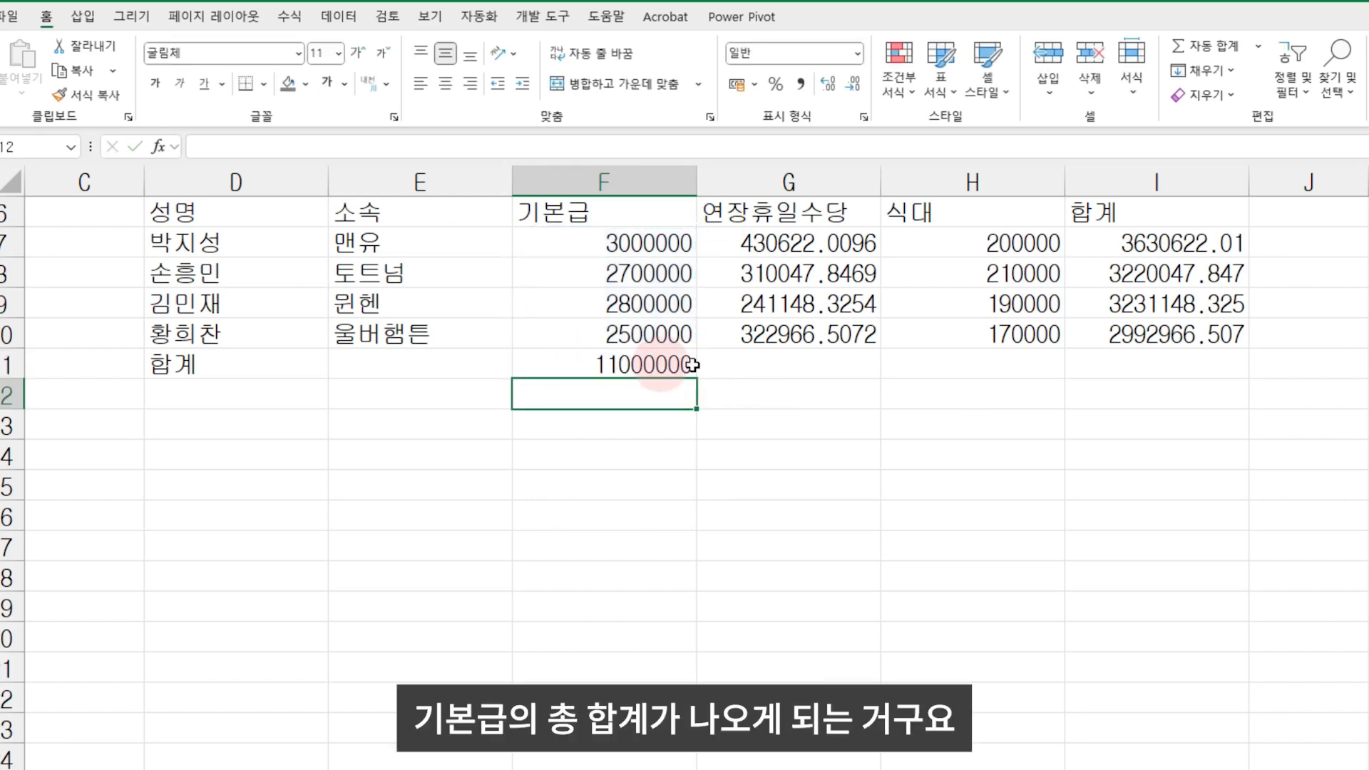
- Try AutoFilling the F11 total across through I11, and clear G11:I11 again
left_click(620, 364)
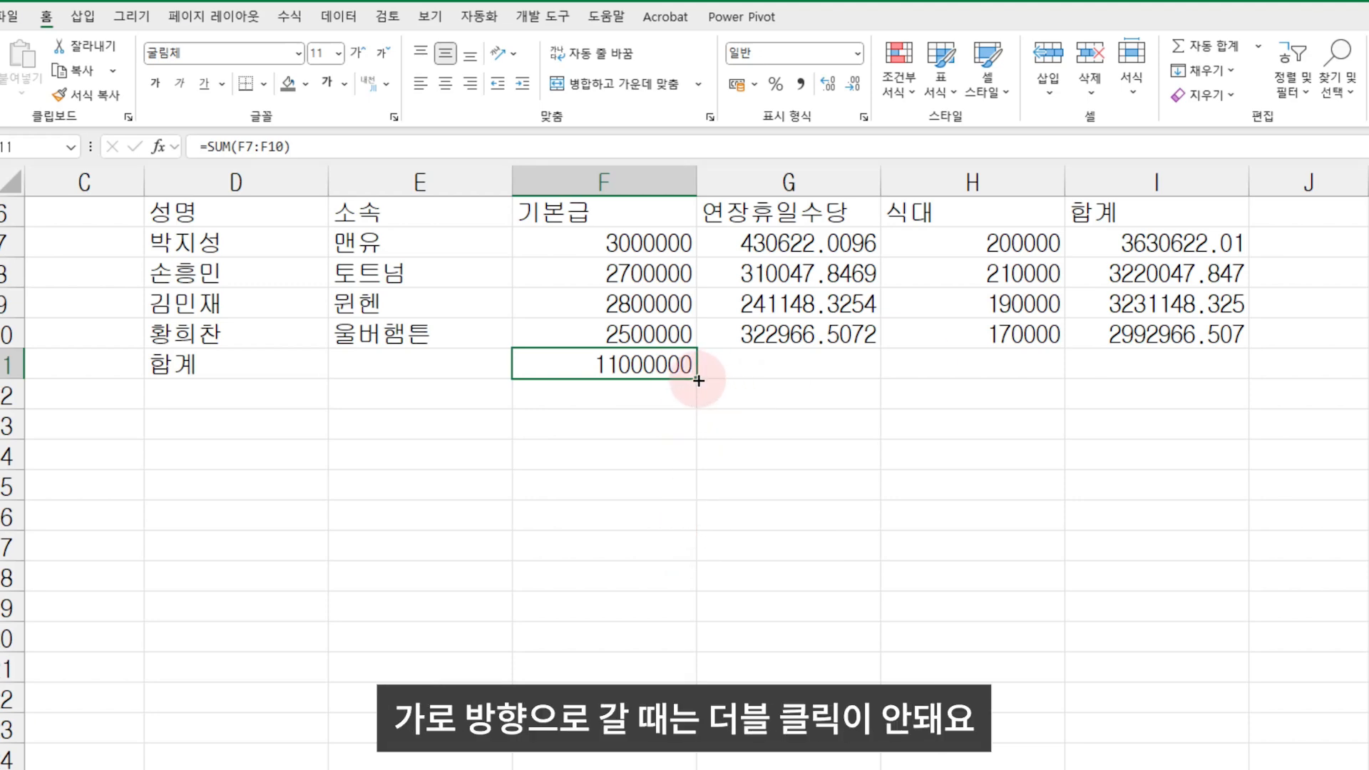
left_click_drag(698, 381, 1218, 361)
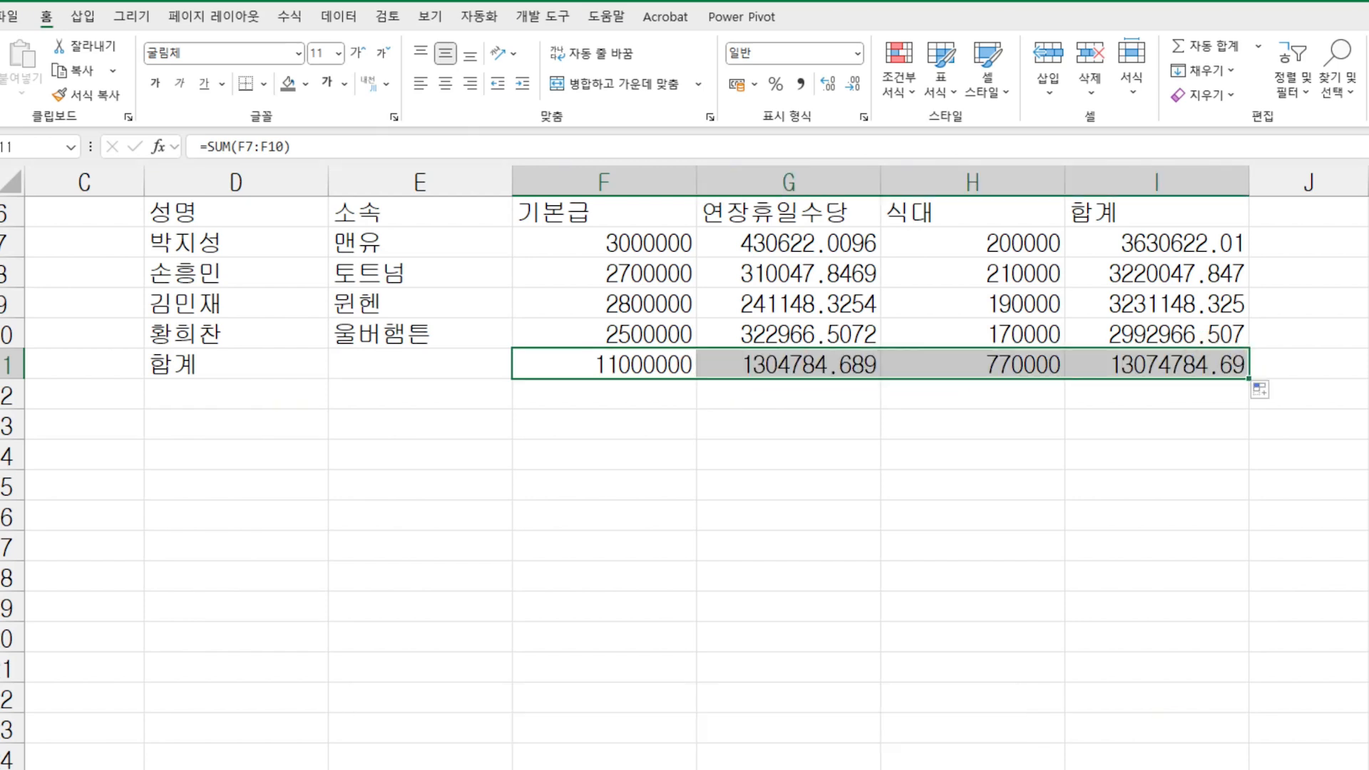
left_click_drag(749, 367, 1238, 365)
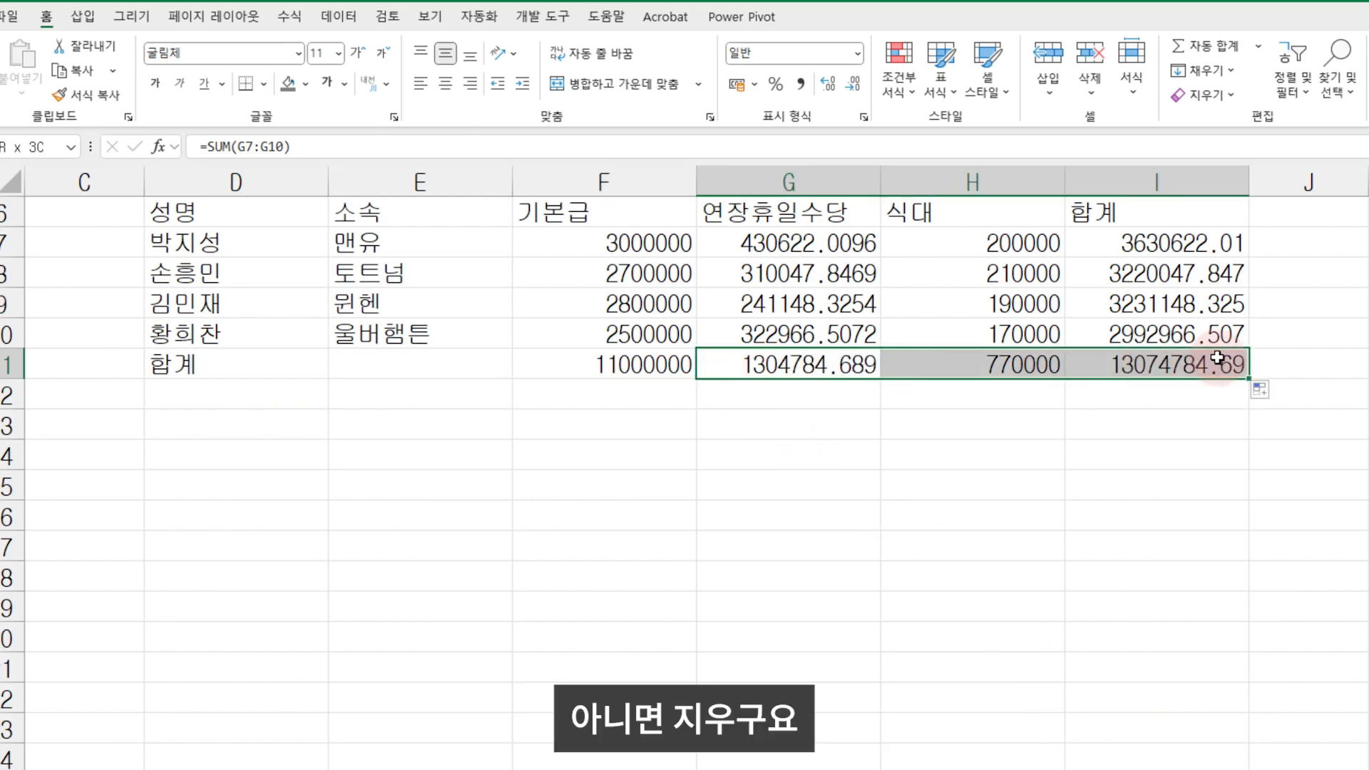
key("Delete")
- Copy the SUM formula from F11 and paste it into G11:I11 to total the other pay columns
key("Left")
key("ctrl+c")
key("Right")
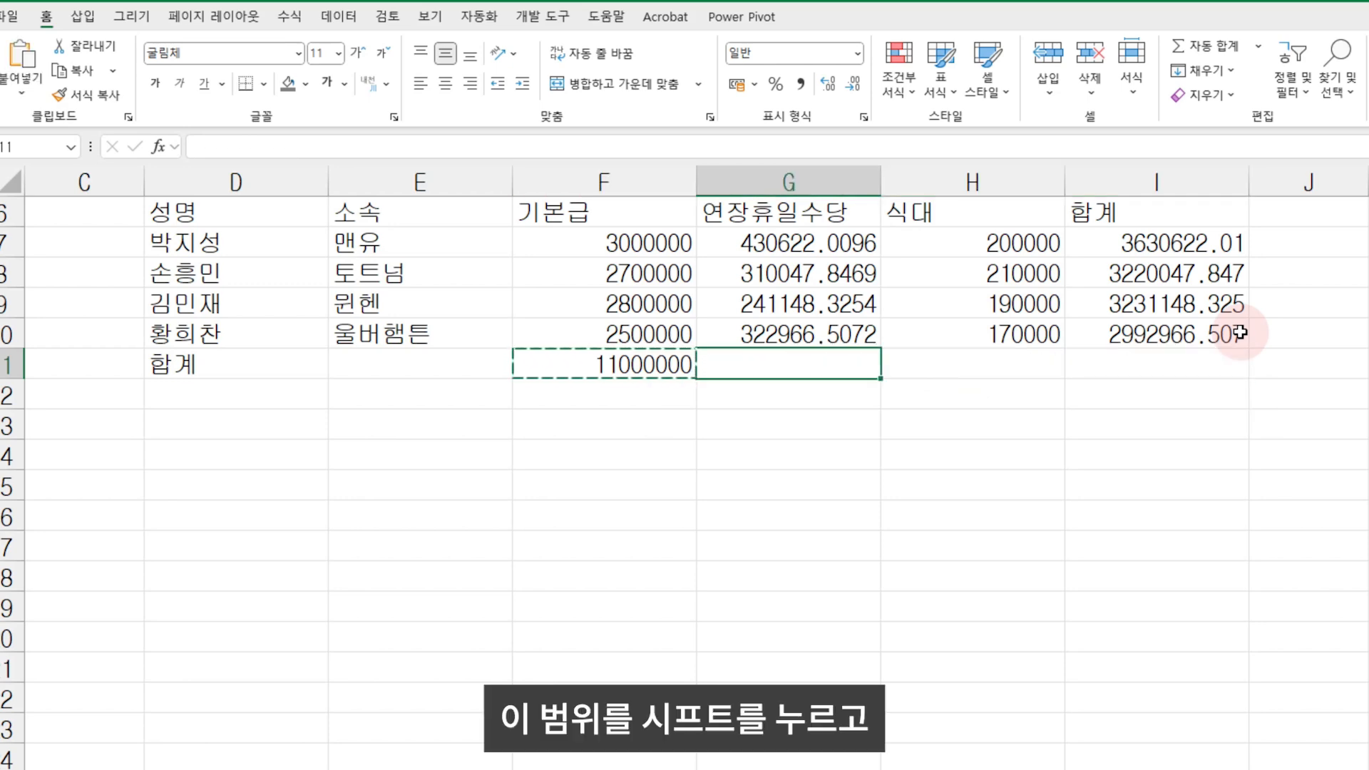
key("shift+Right")
key("shift+Right")
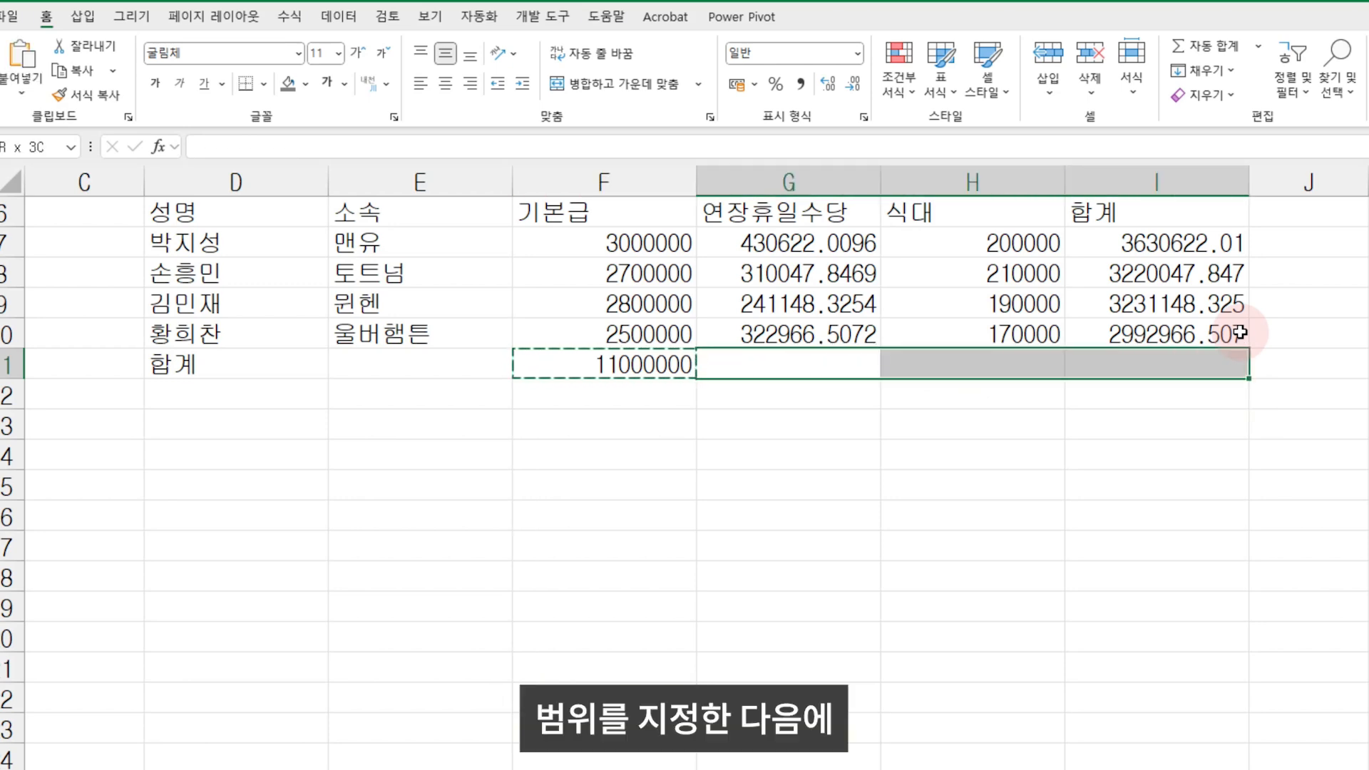
key("ctrl+v")
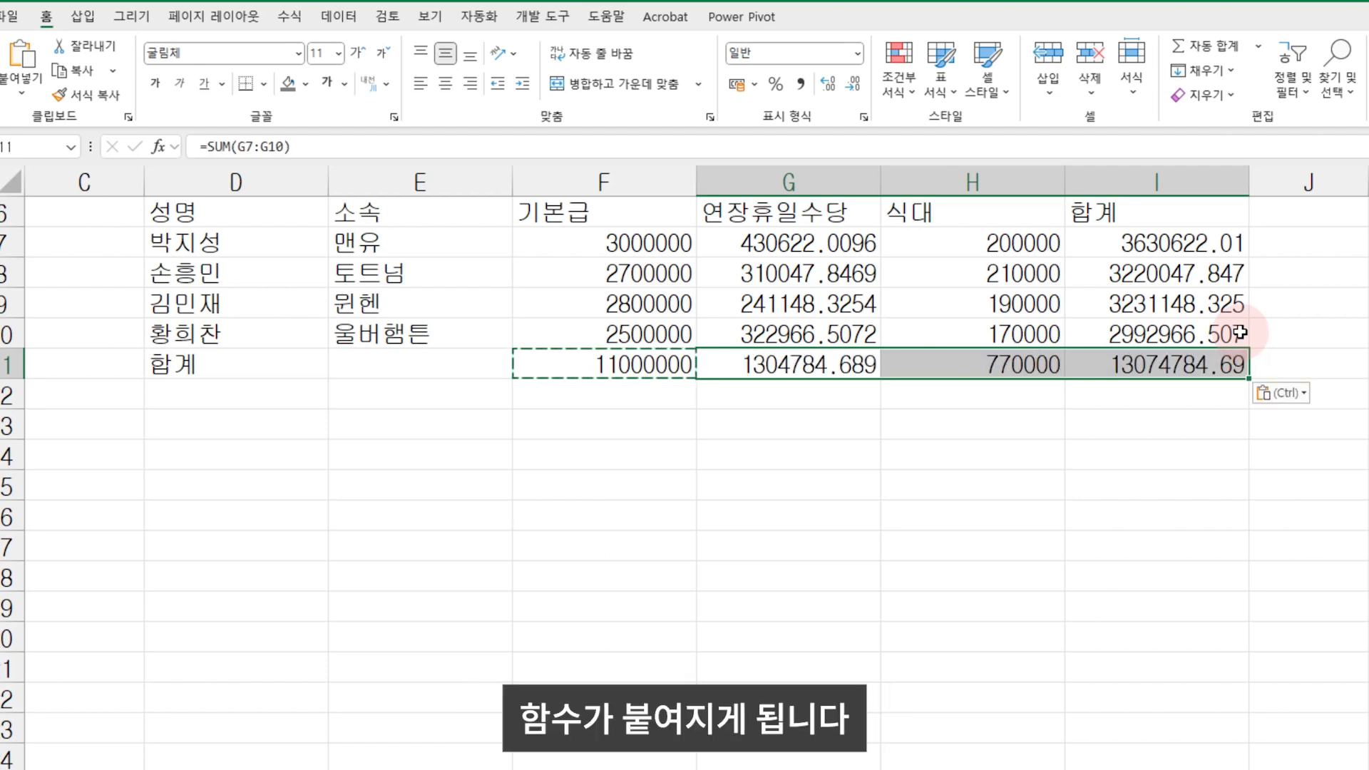
- Compare the original formula in F11 with the pasted one in G11
left_click(887, 396)
left_click(647, 369)
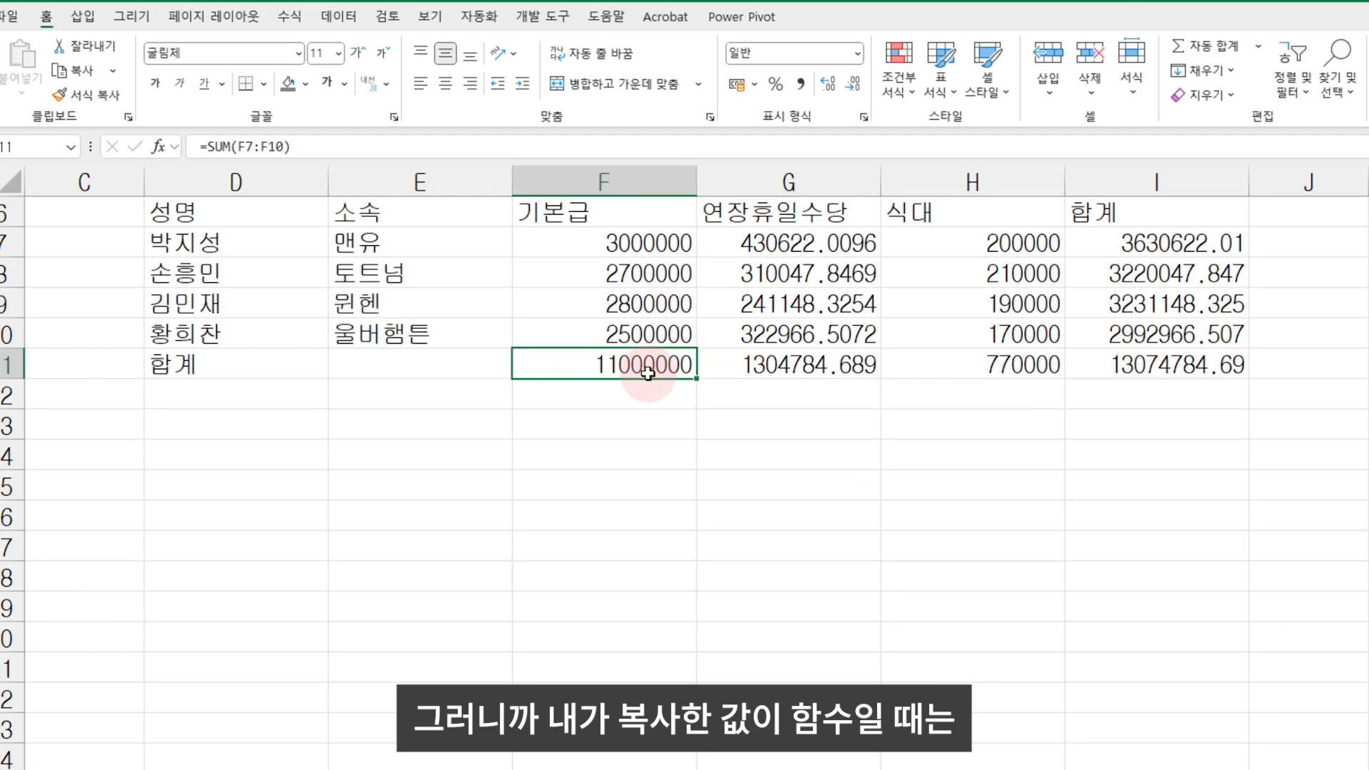
left_click(800, 360)
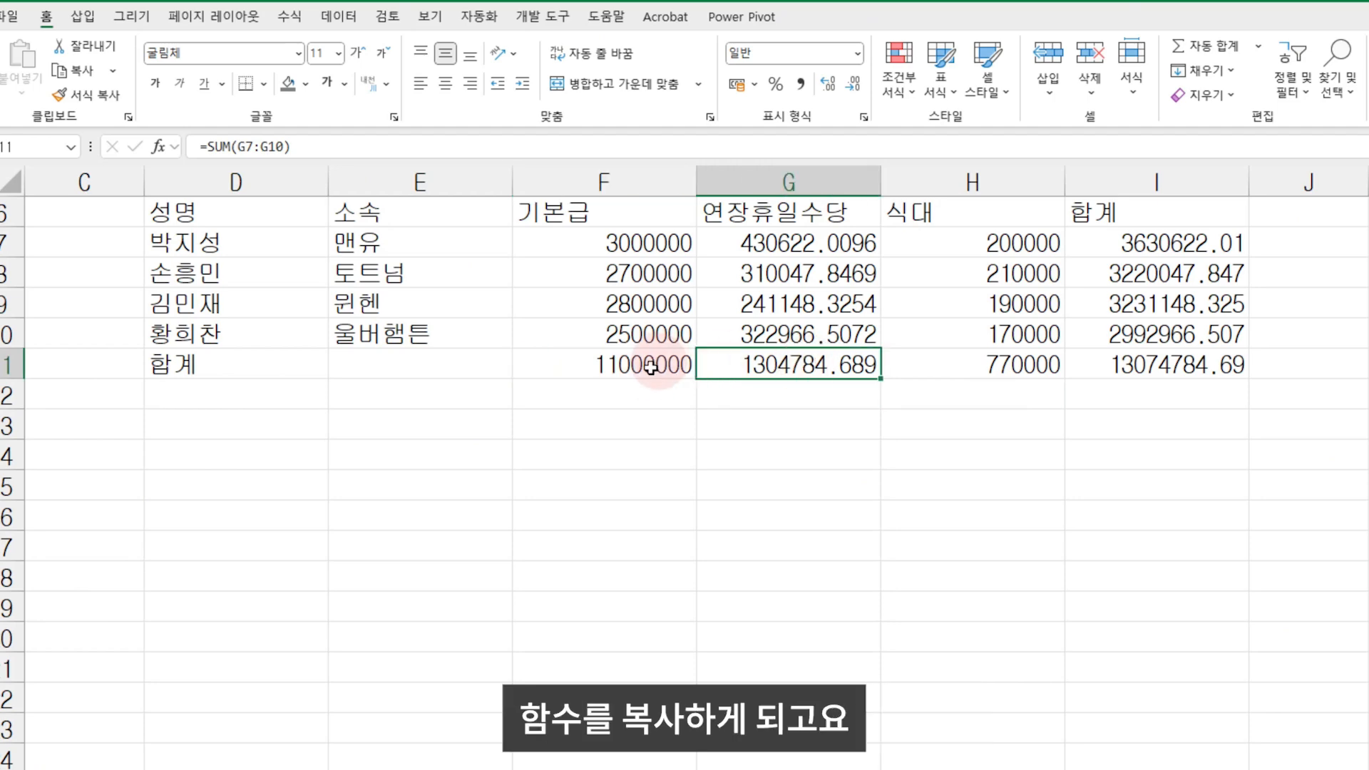
- Try copying a plain value by entering 100000 in F14 and pasting it into G14
left_click(621, 453)
type("100000")
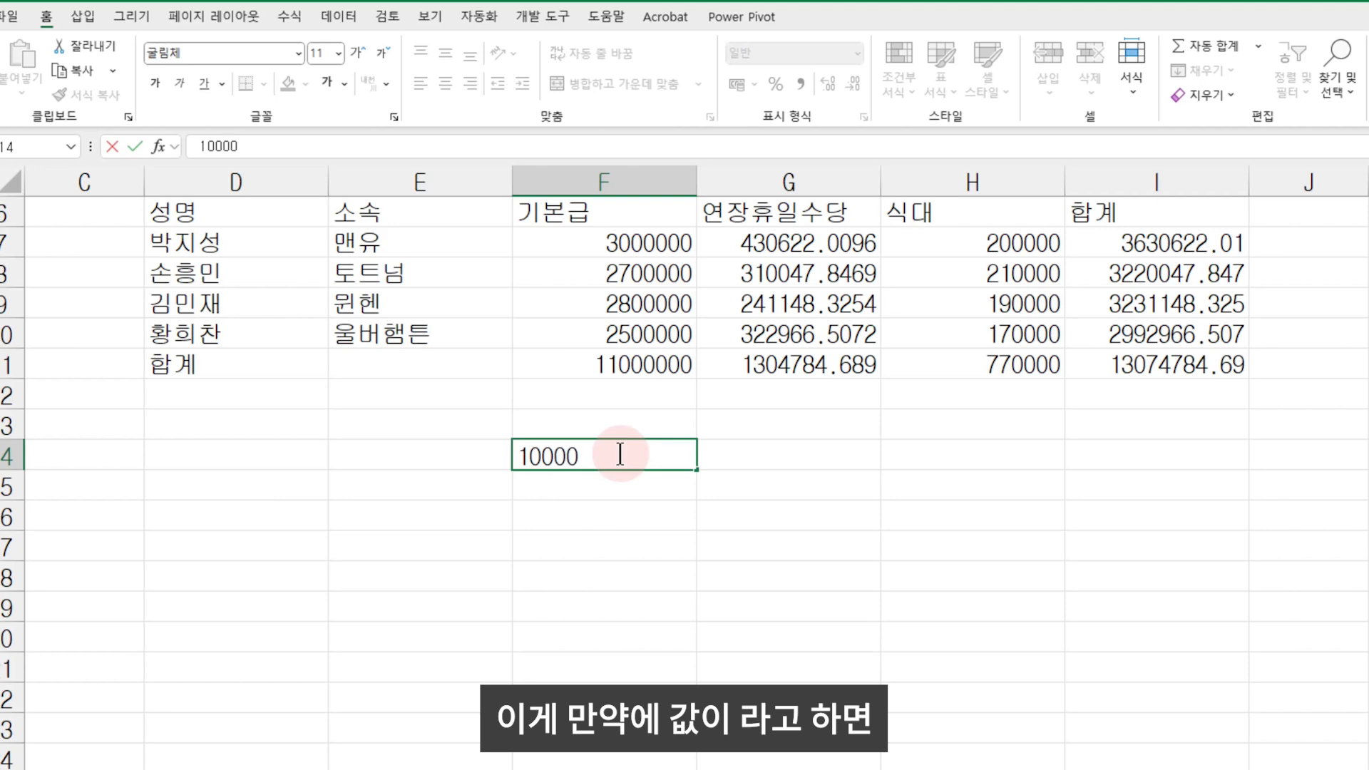
key("Return")
left_click(621, 453)
key("ctrl+c")
key("Right")
key("ctrl+v")
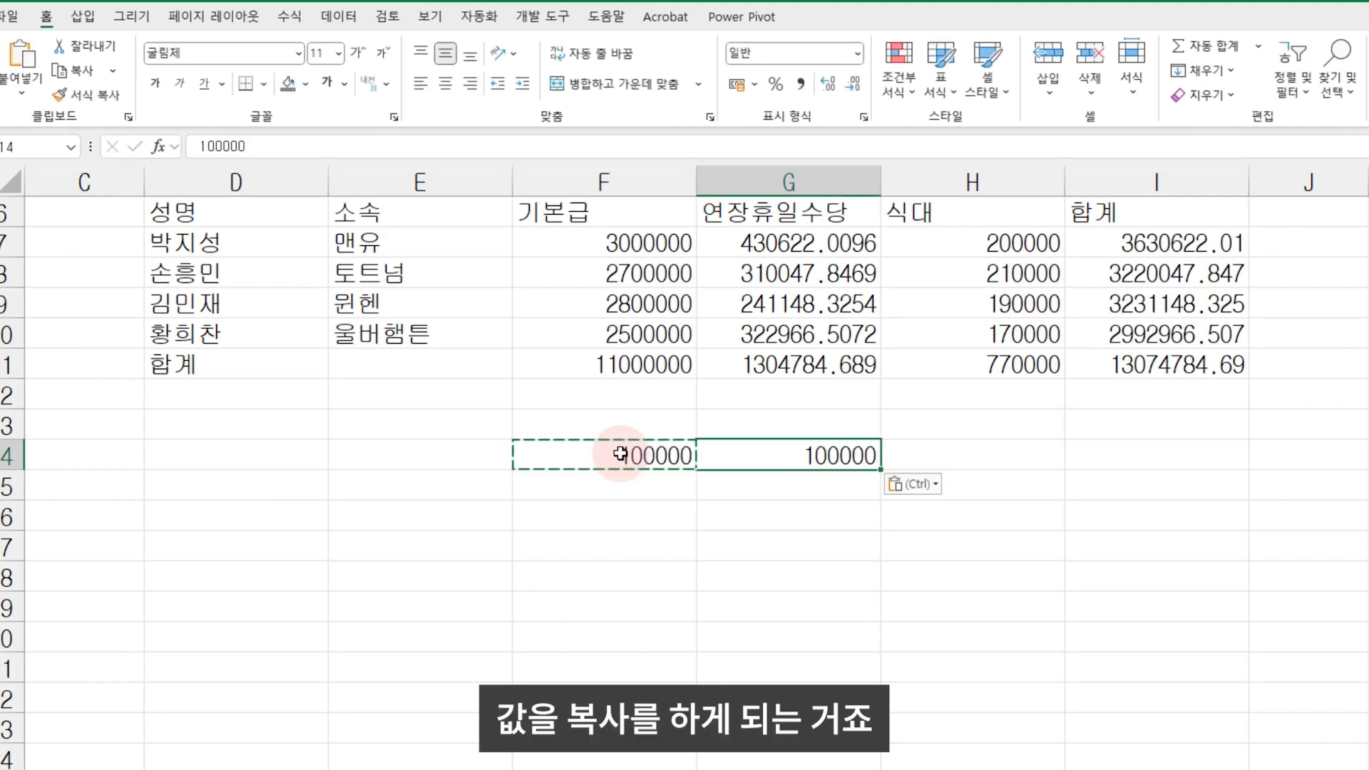
- Examine how the range references in the SUM formulas shift between the neighbouring total cells F11, G11 and H11
key("Left")
key("Up")
key("Up")
key("Up")
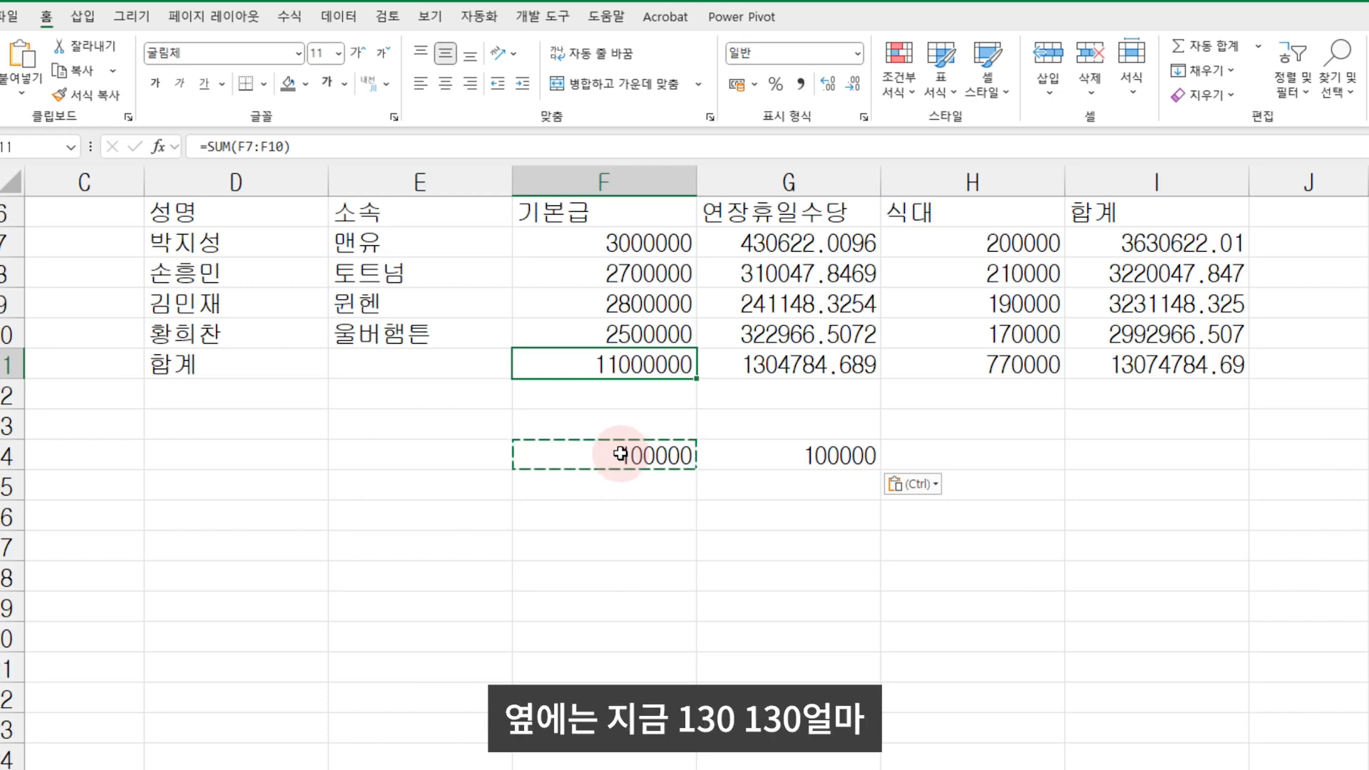
key("Right")
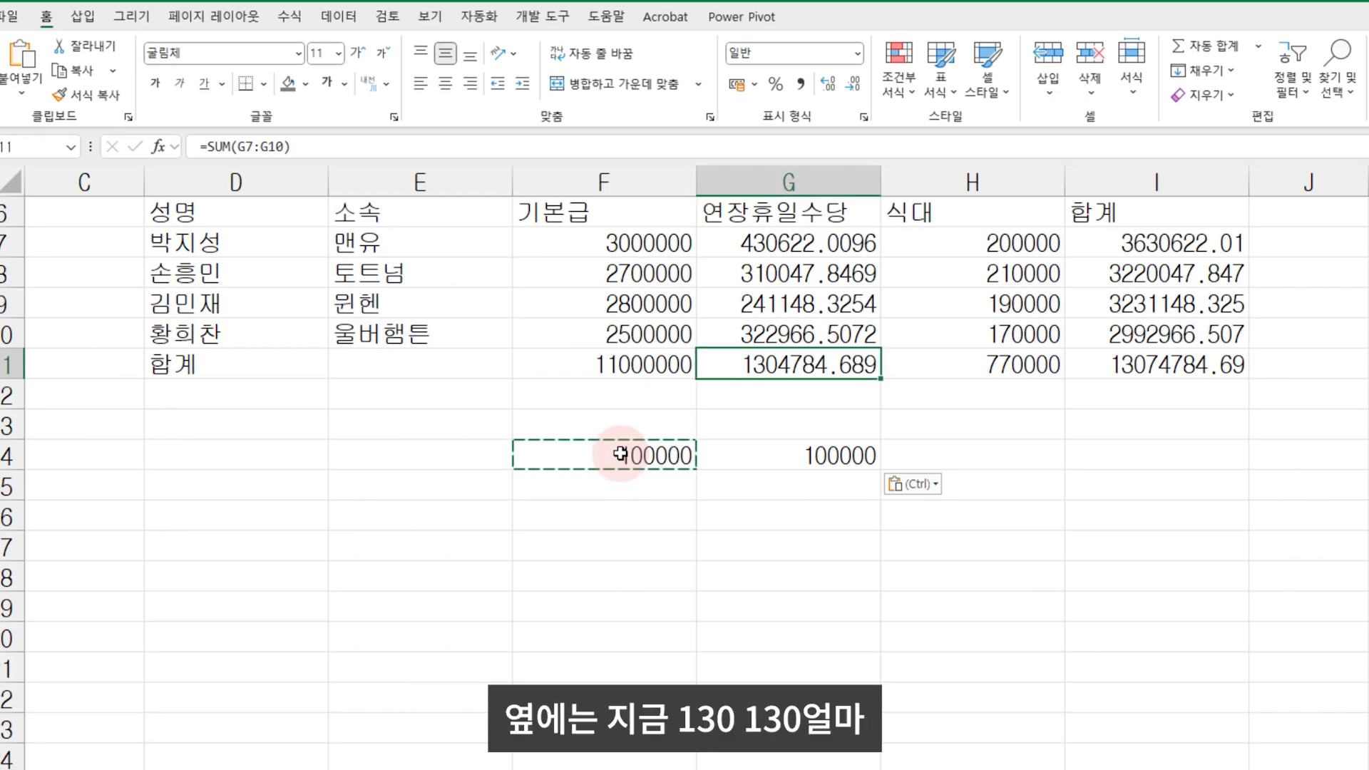
key("Right")
key("Left")
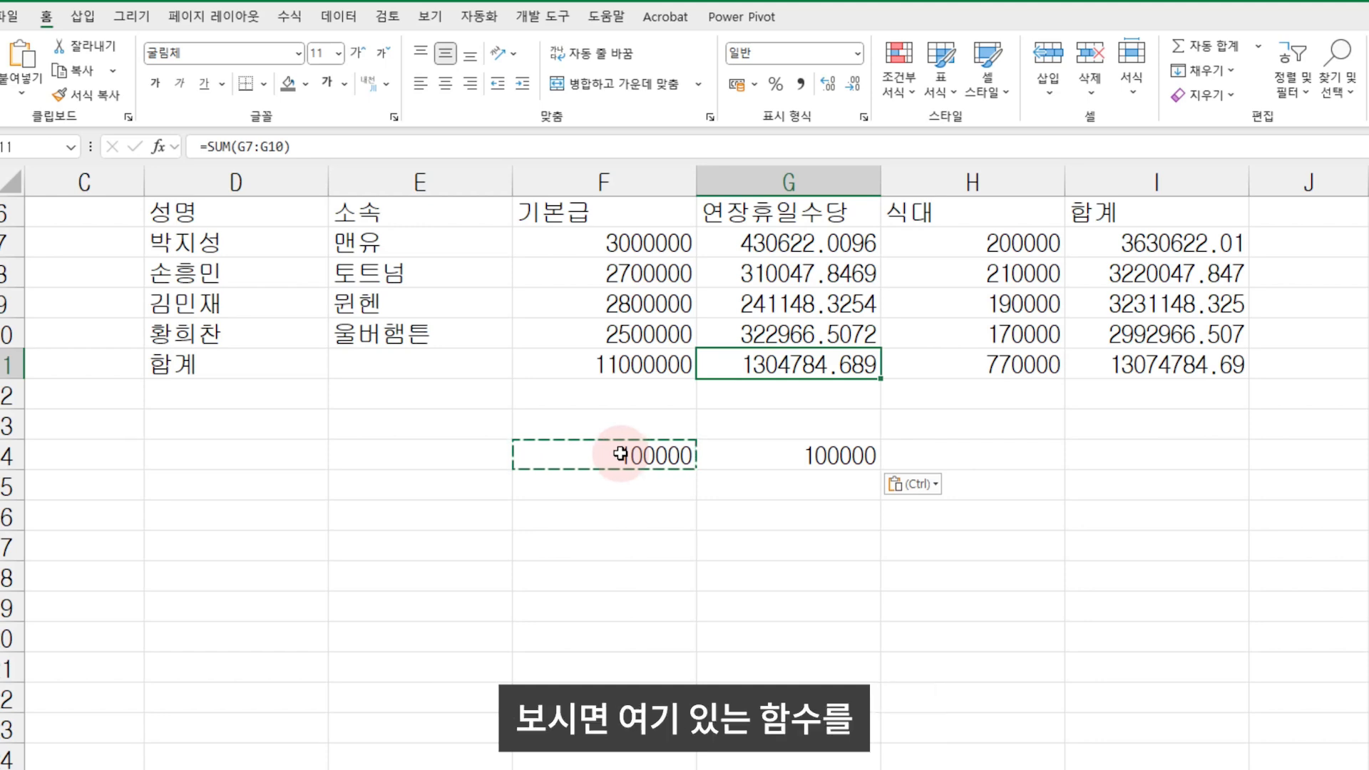
key("Left")
key("Right")
key("Left")
key("Right")
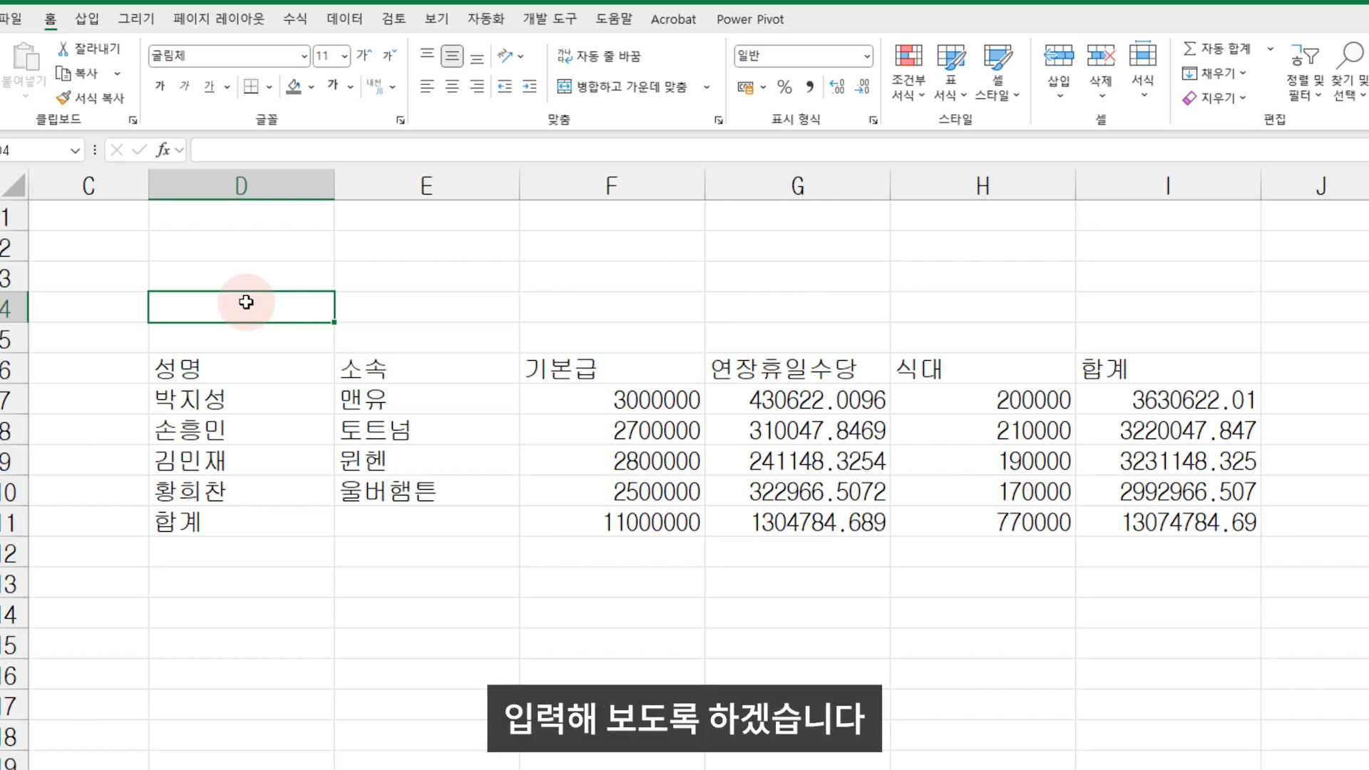
- Enter the title 2025년 3월 급여현황 in D4 above the table
type("2025년 3월 급여현황")
key("Return")
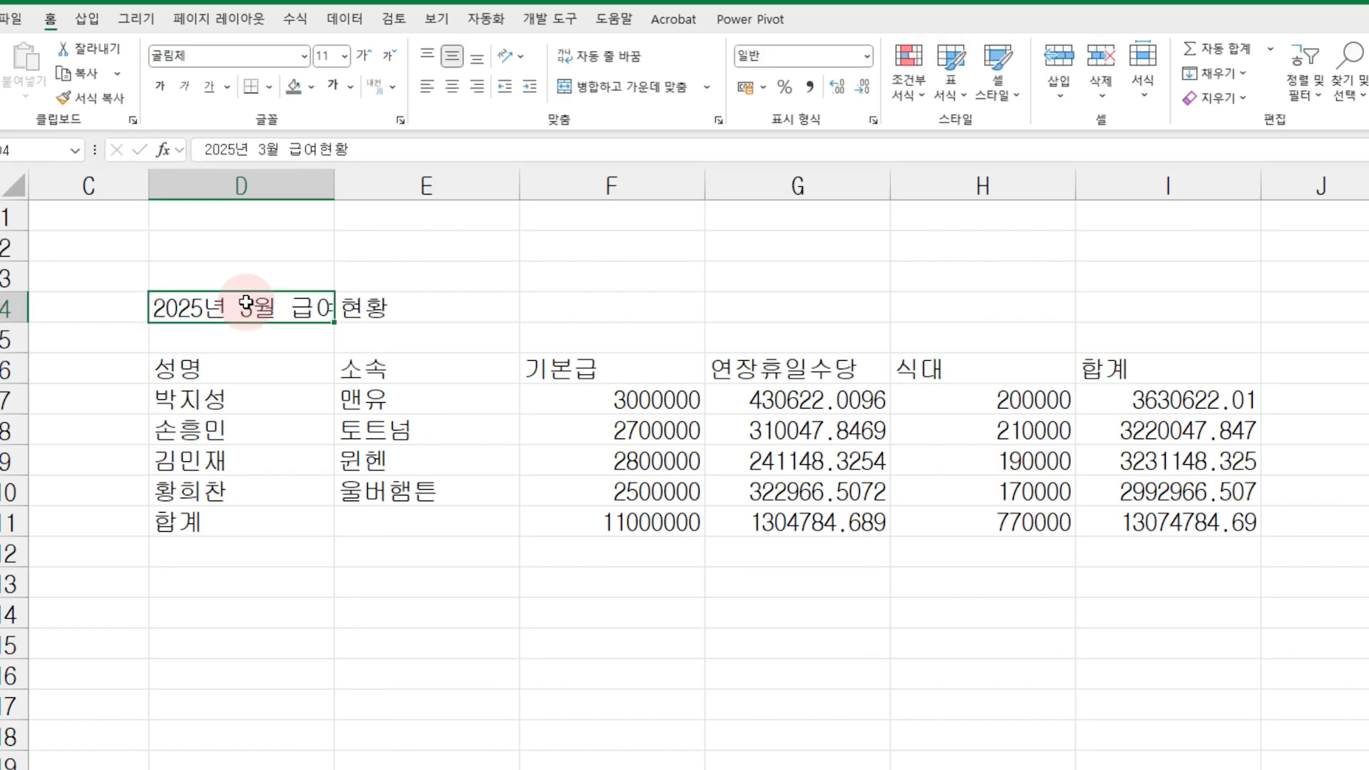
left_click(246, 303)
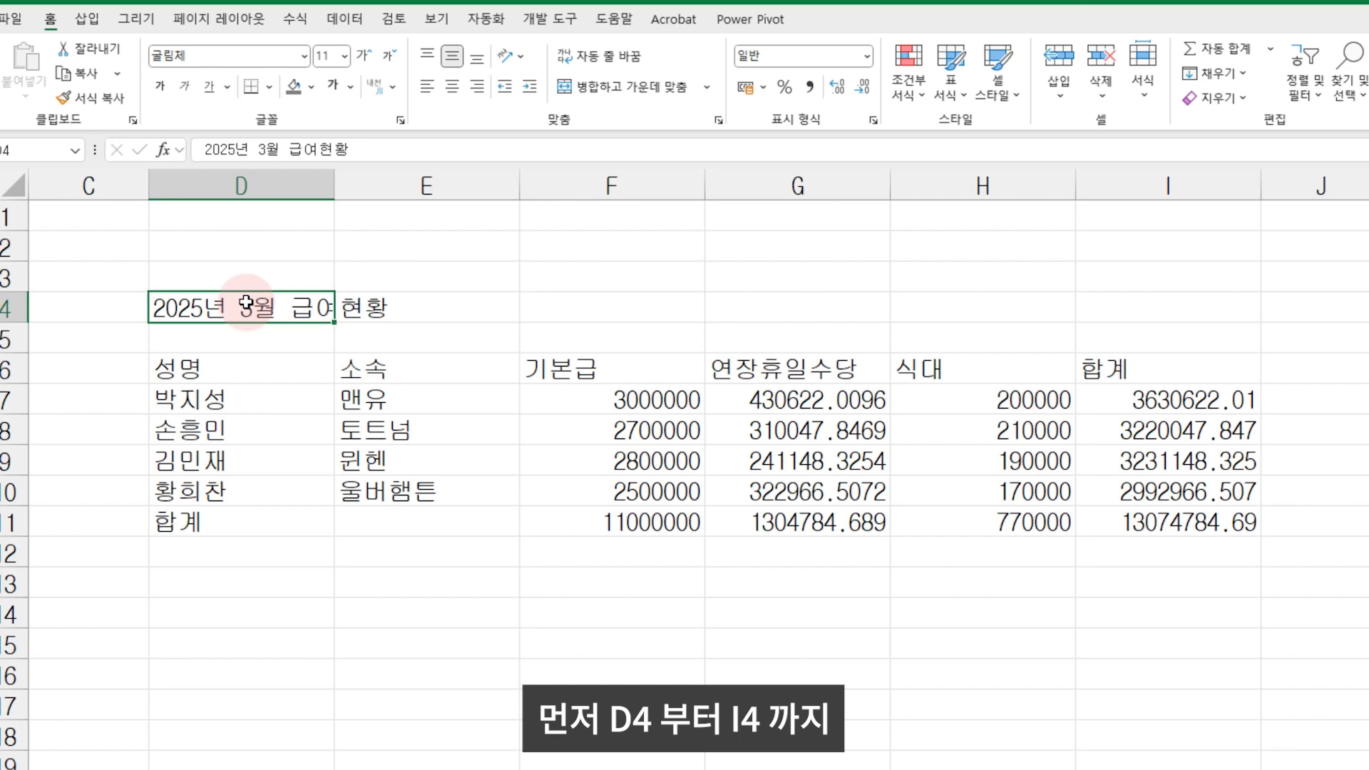
- Try out merging and centering the title across D4:I4, and undo the merge
left_click_drag(246, 305, 1198, 306)
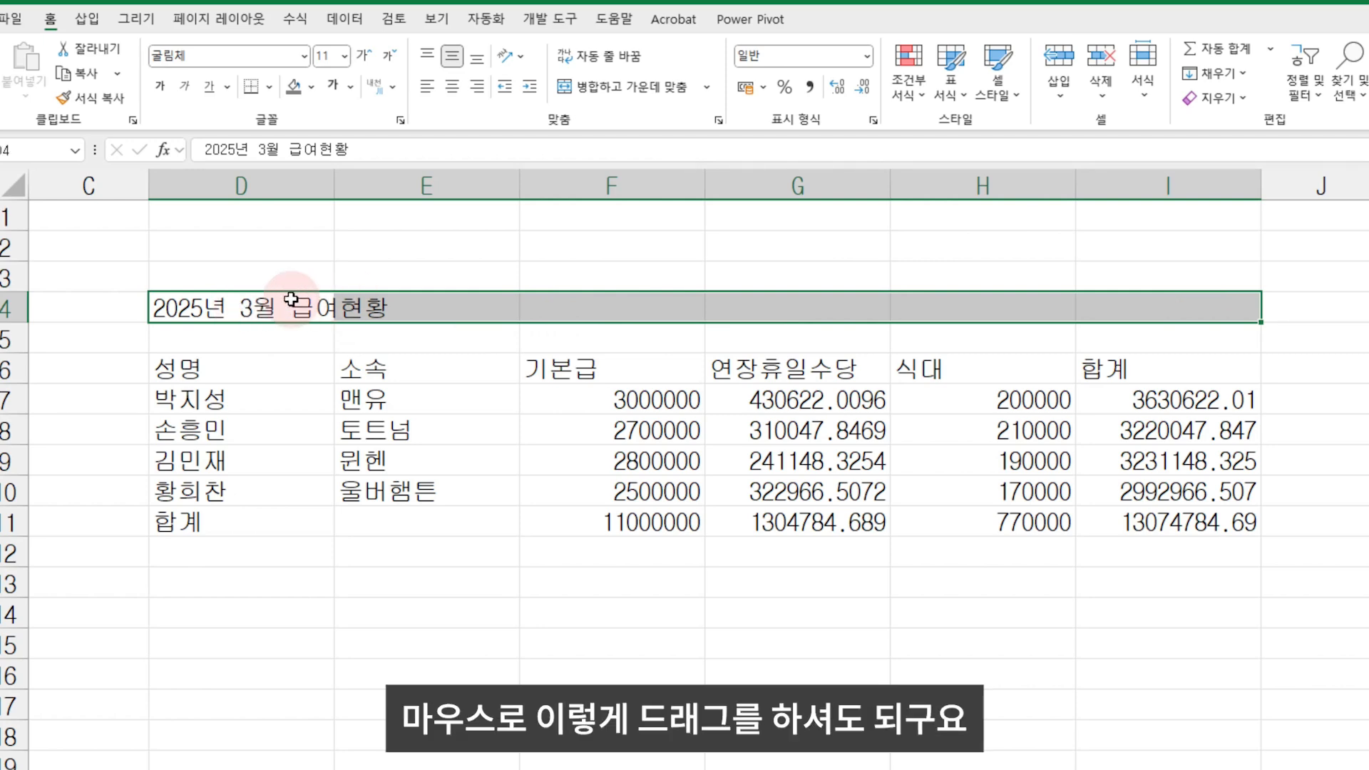
left_click(314, 307)
left_click_drag(342, 302, 1131, 300)
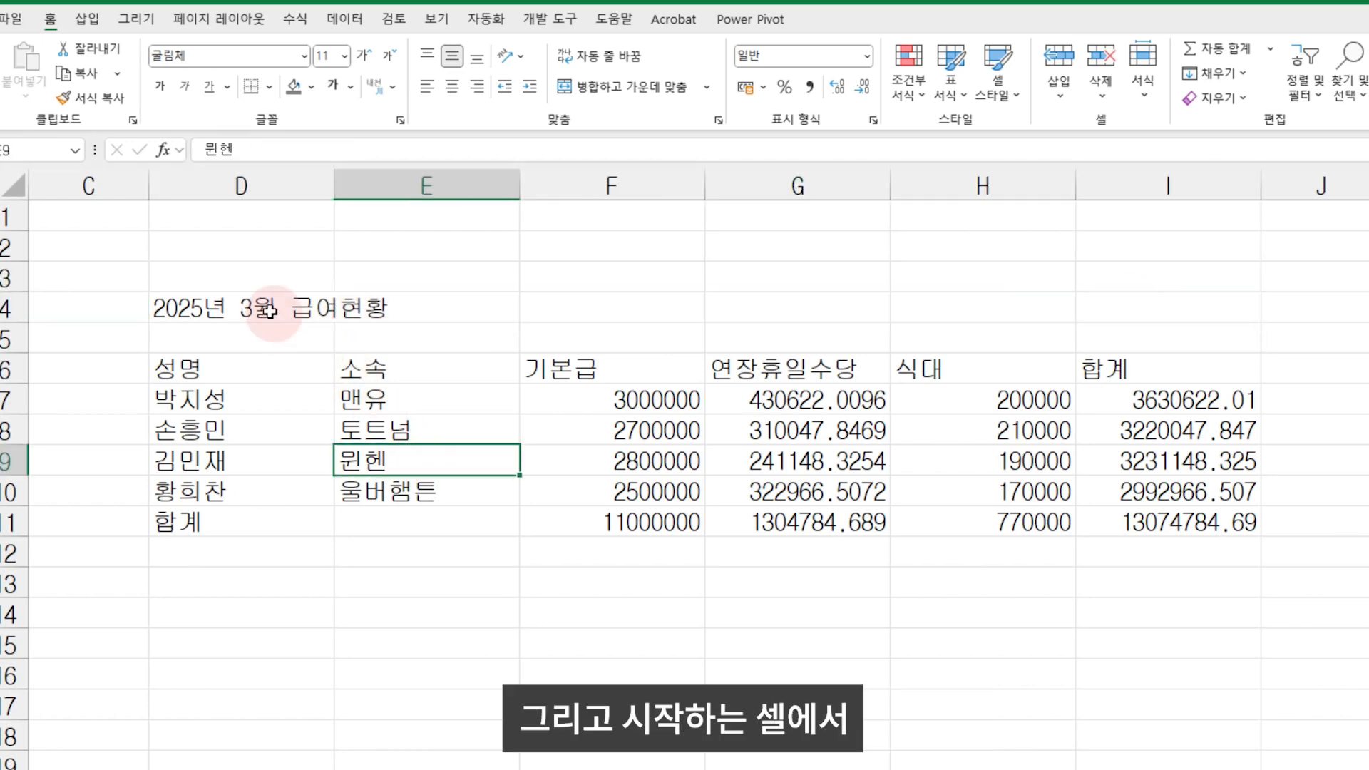
left_click(265, 308)
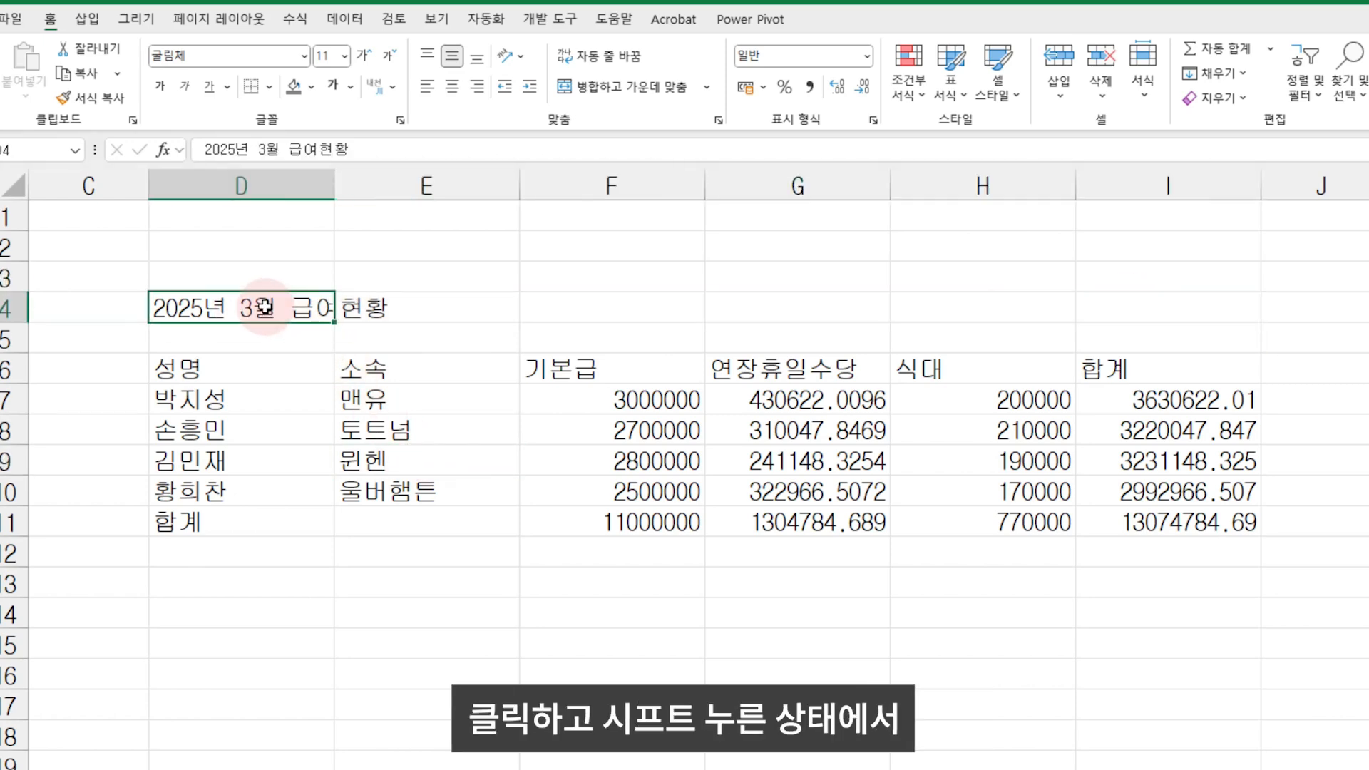
left_click(1226, 306, "shift")
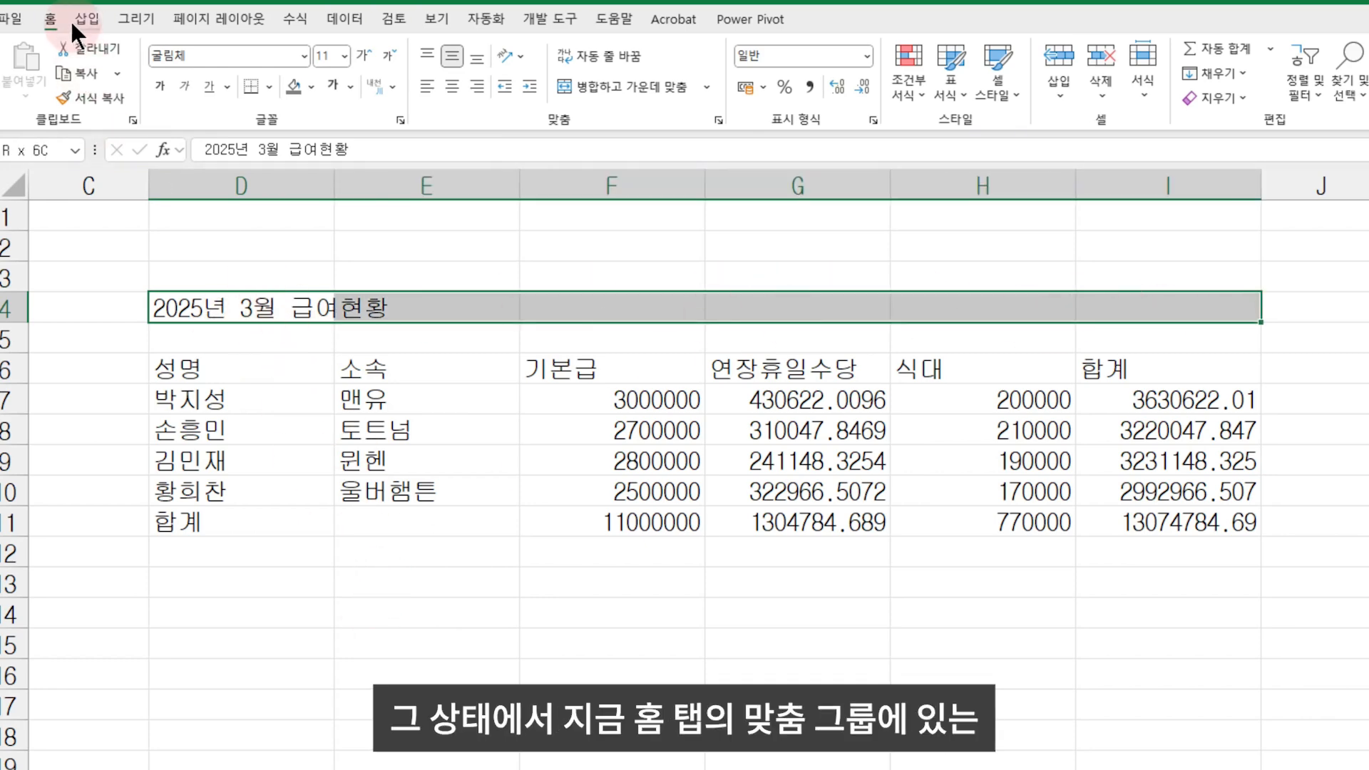
left_click(643, 84)
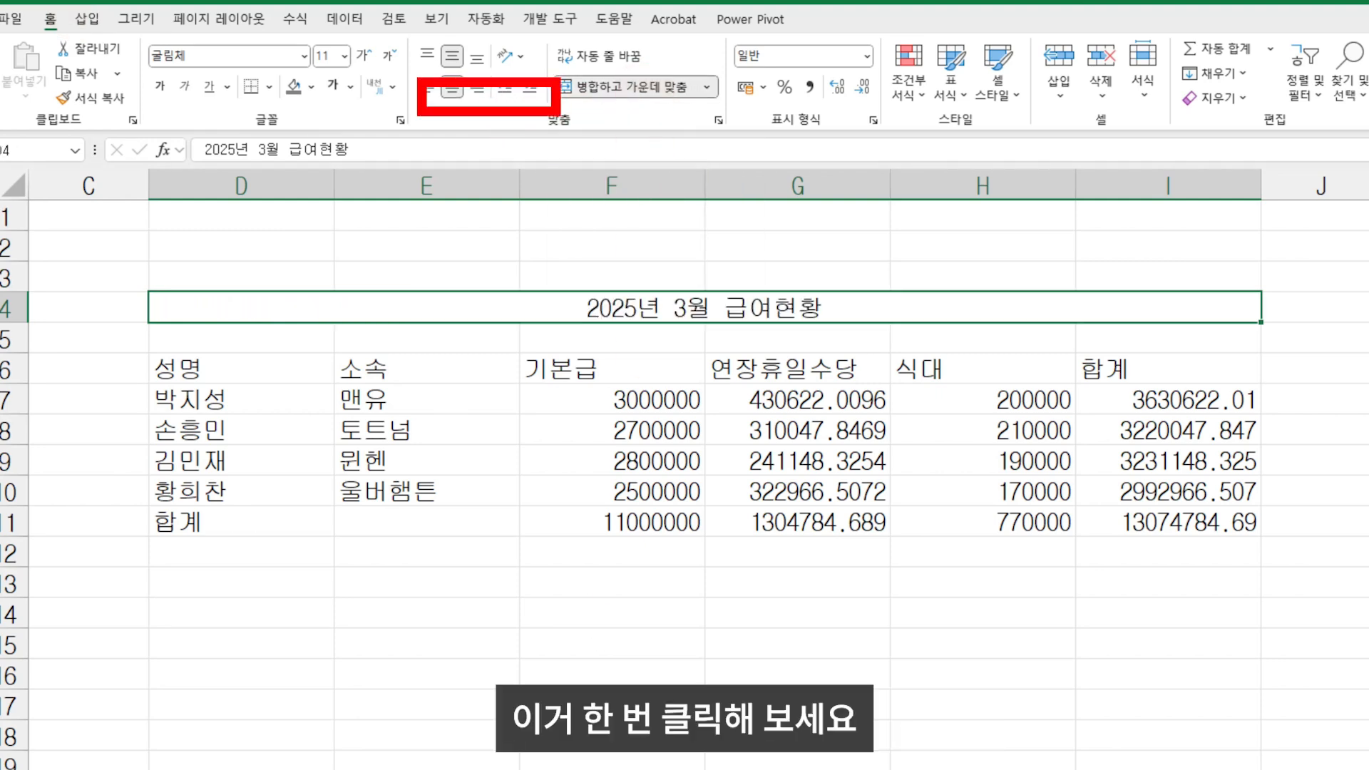
left_click(458, 452)
left_click(232, 307)
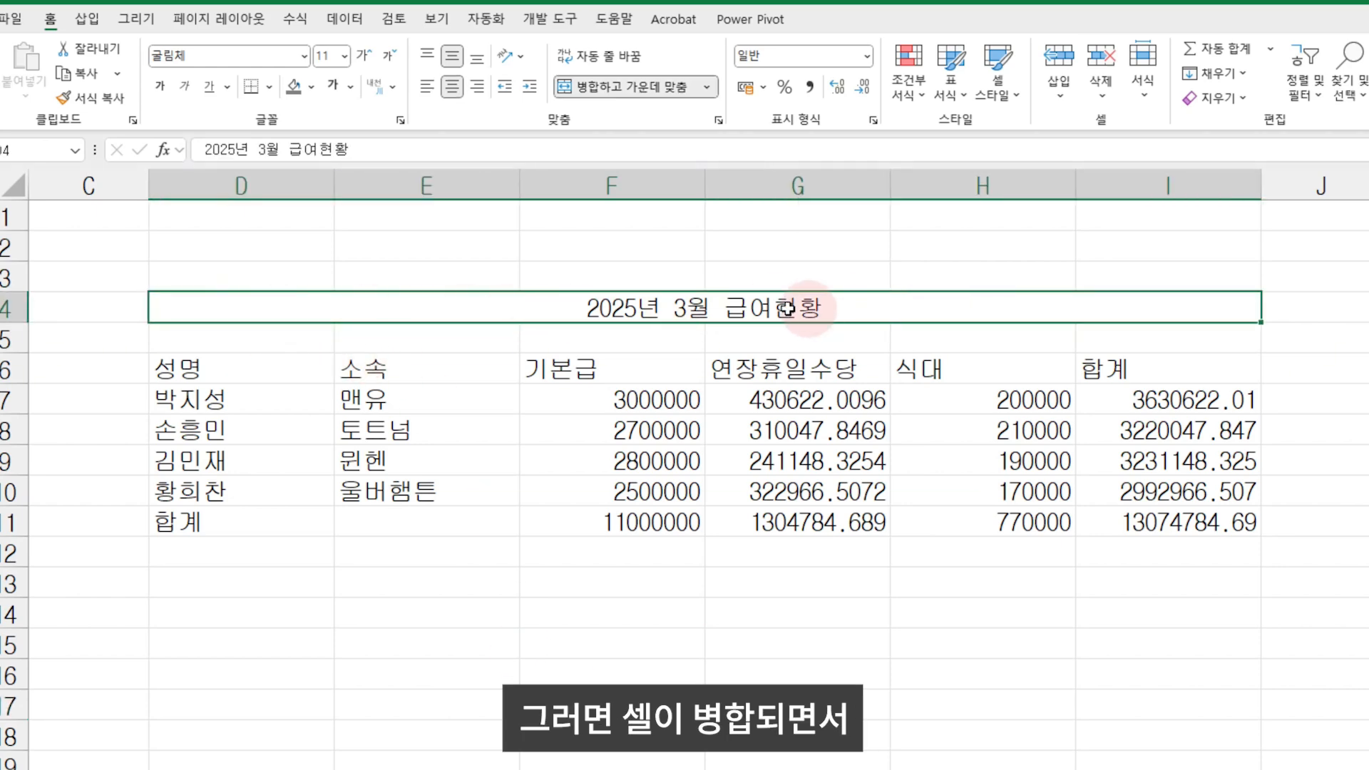
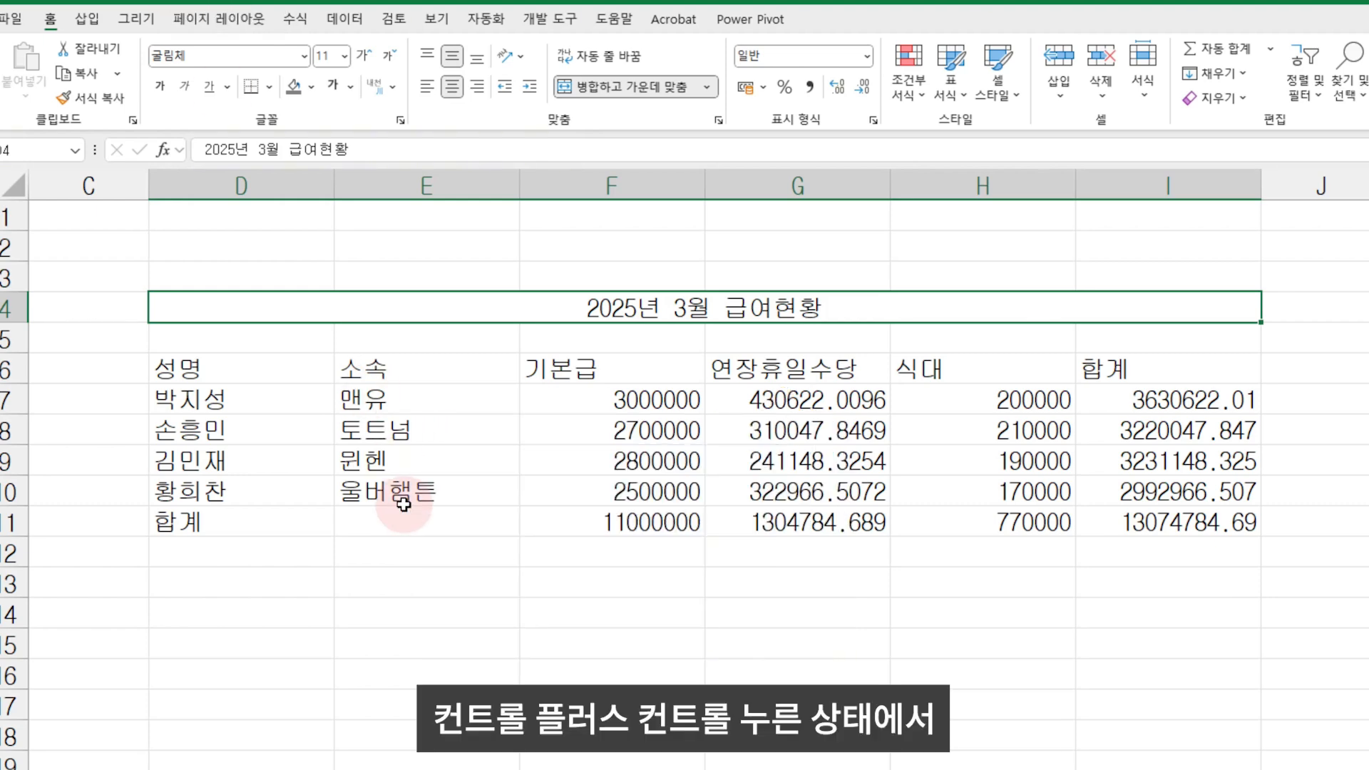
key("ctrl+z")
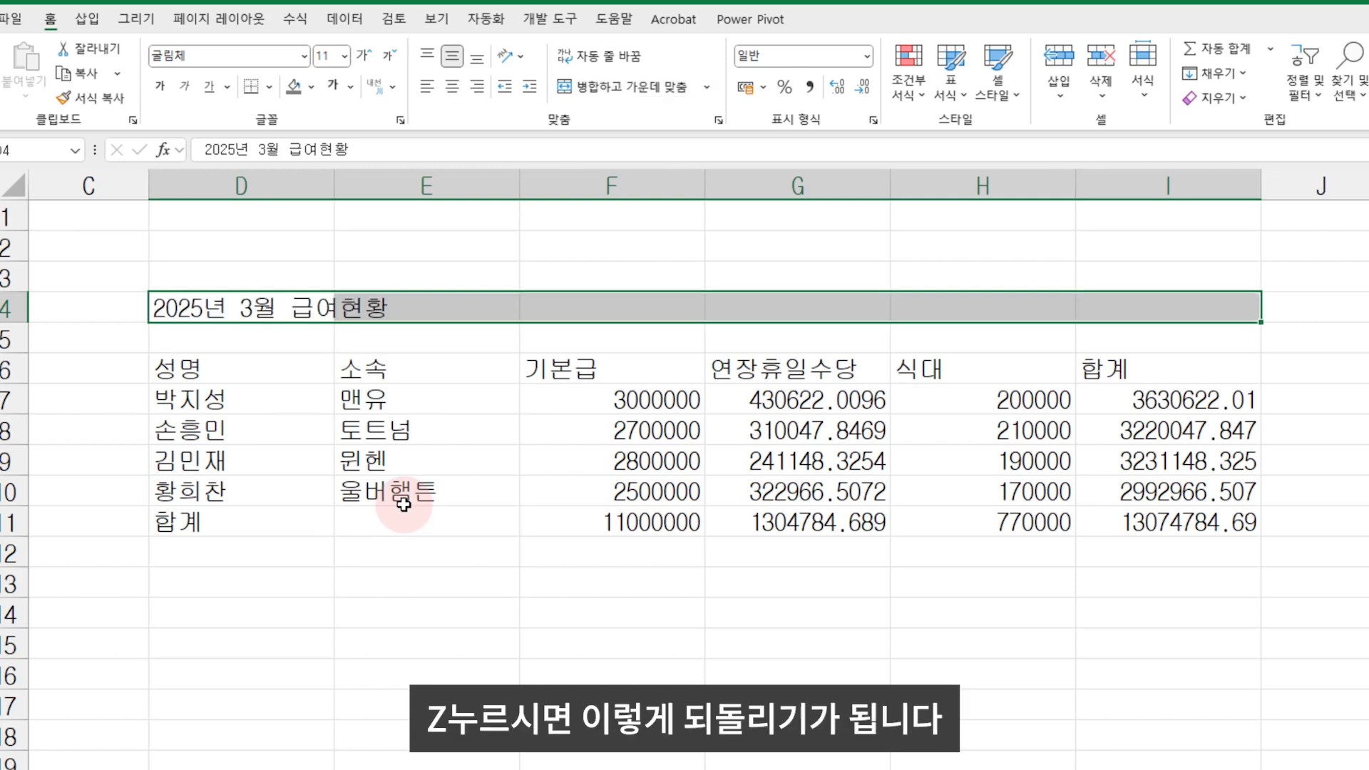
key("ctrl+z")
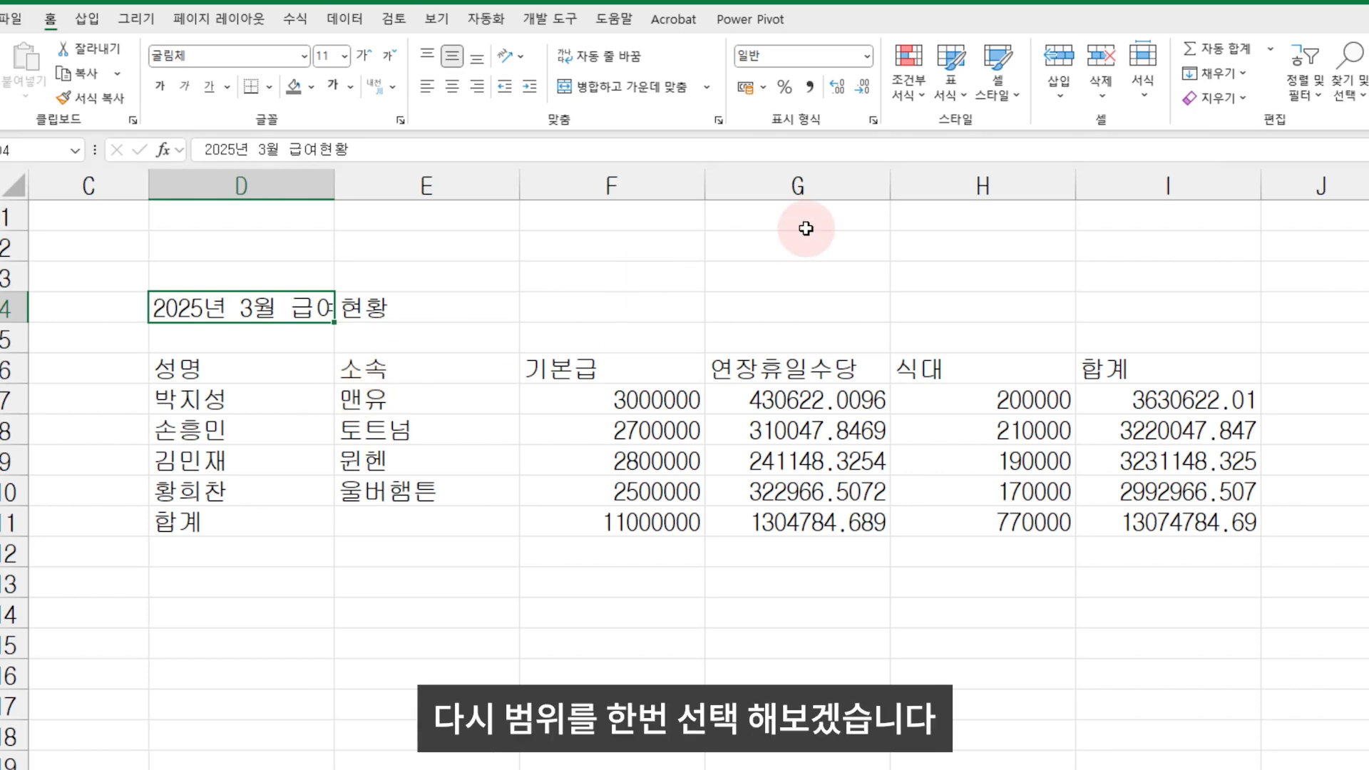
- Center the title across D4:I4 without merging by setting its horizontal alignment to 선택 영역의 가운데로 in the cell format
left_click(1162, 298, "shift")
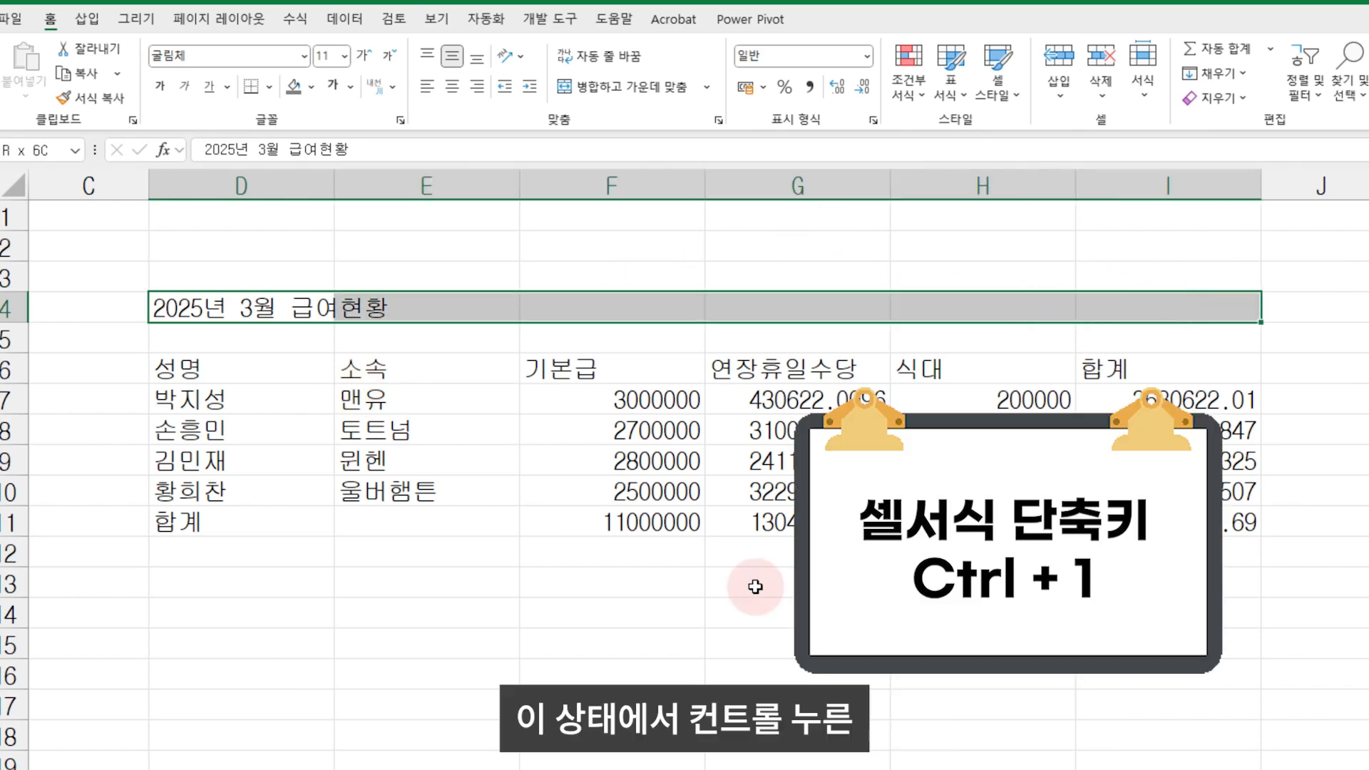
key("ctrl+1")
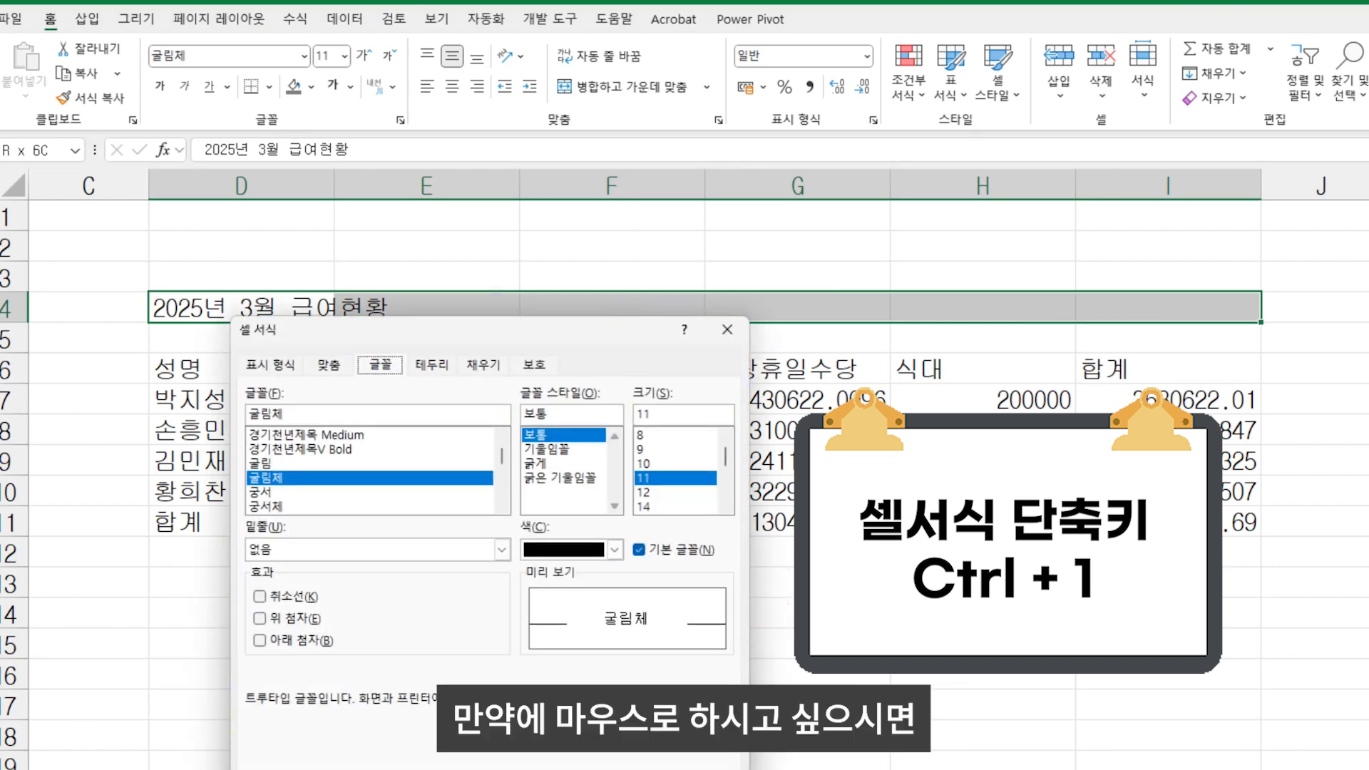
key("Escape")
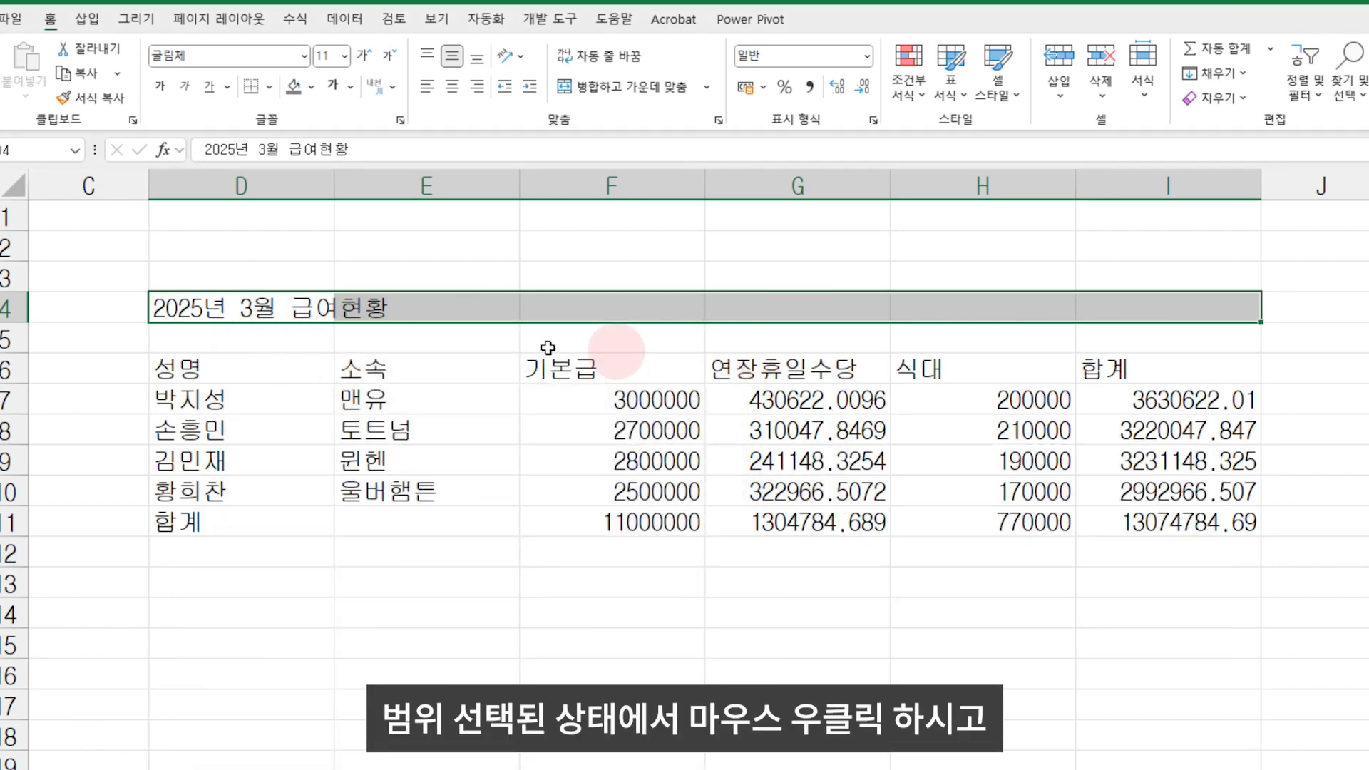
right_click(268, 302)
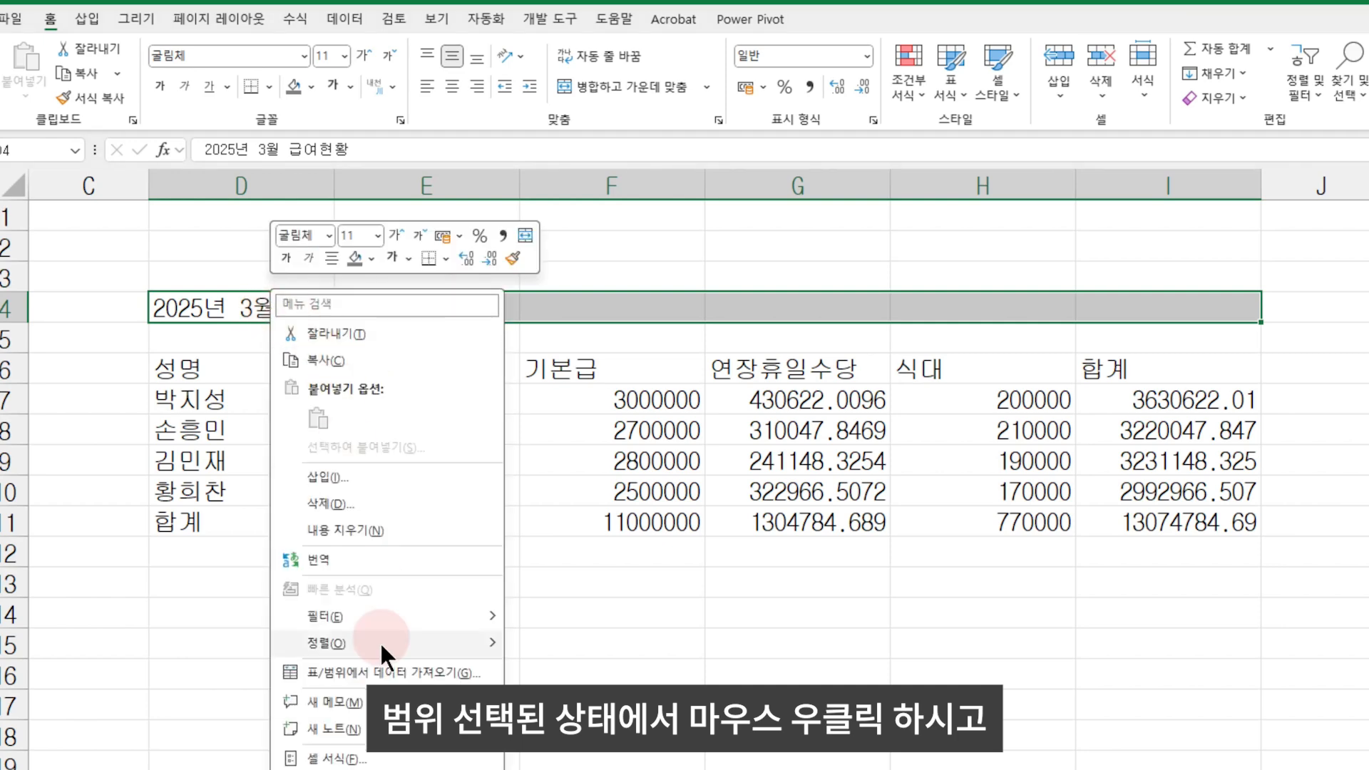
left_click(371, 759)
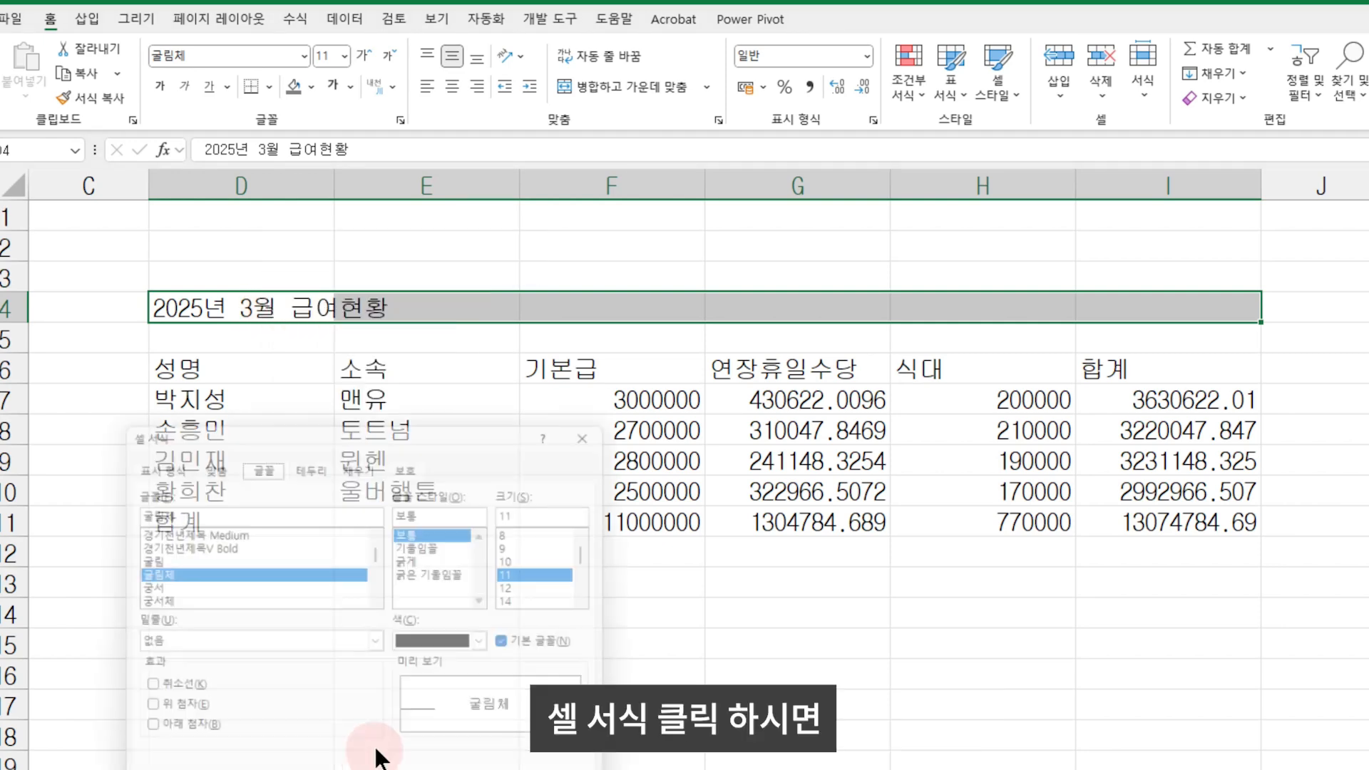
left_click_drag(371, 424, 629, 268)
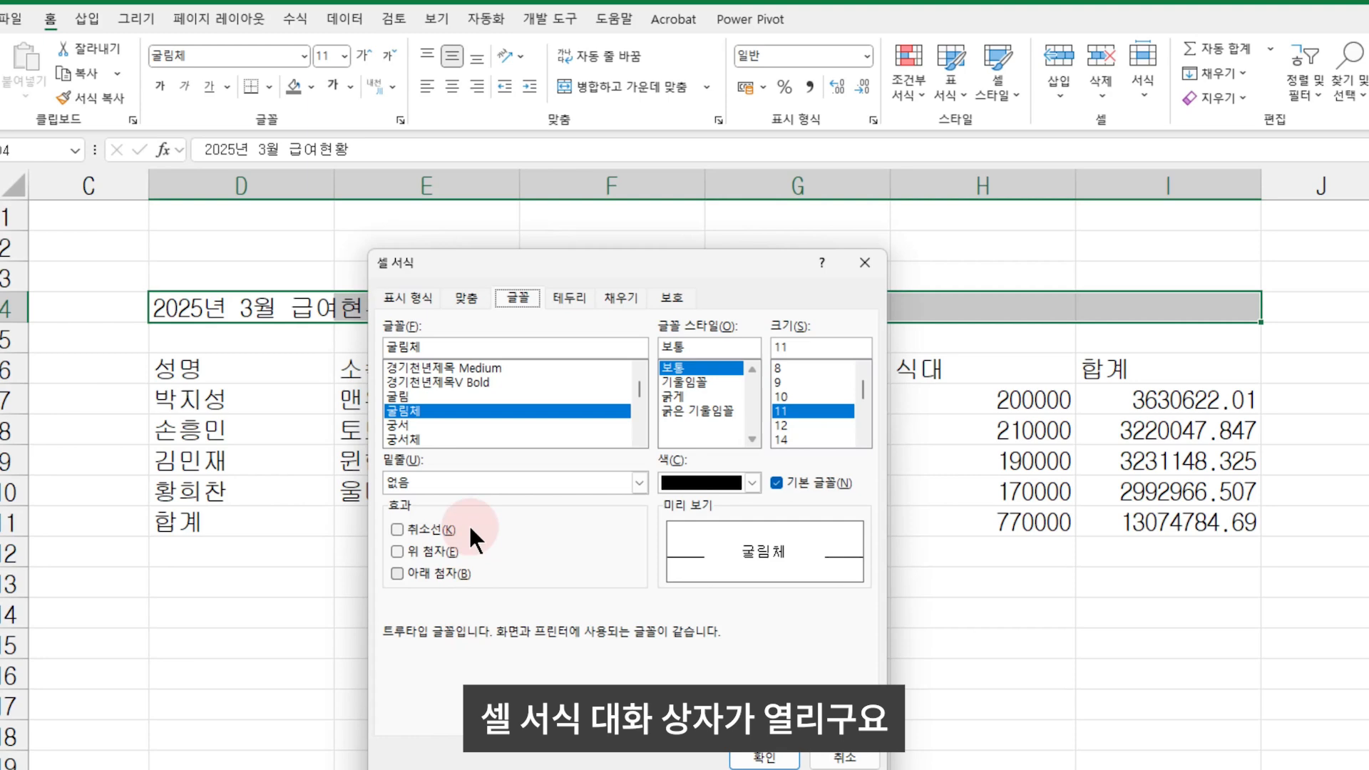
left_click(466, 298)
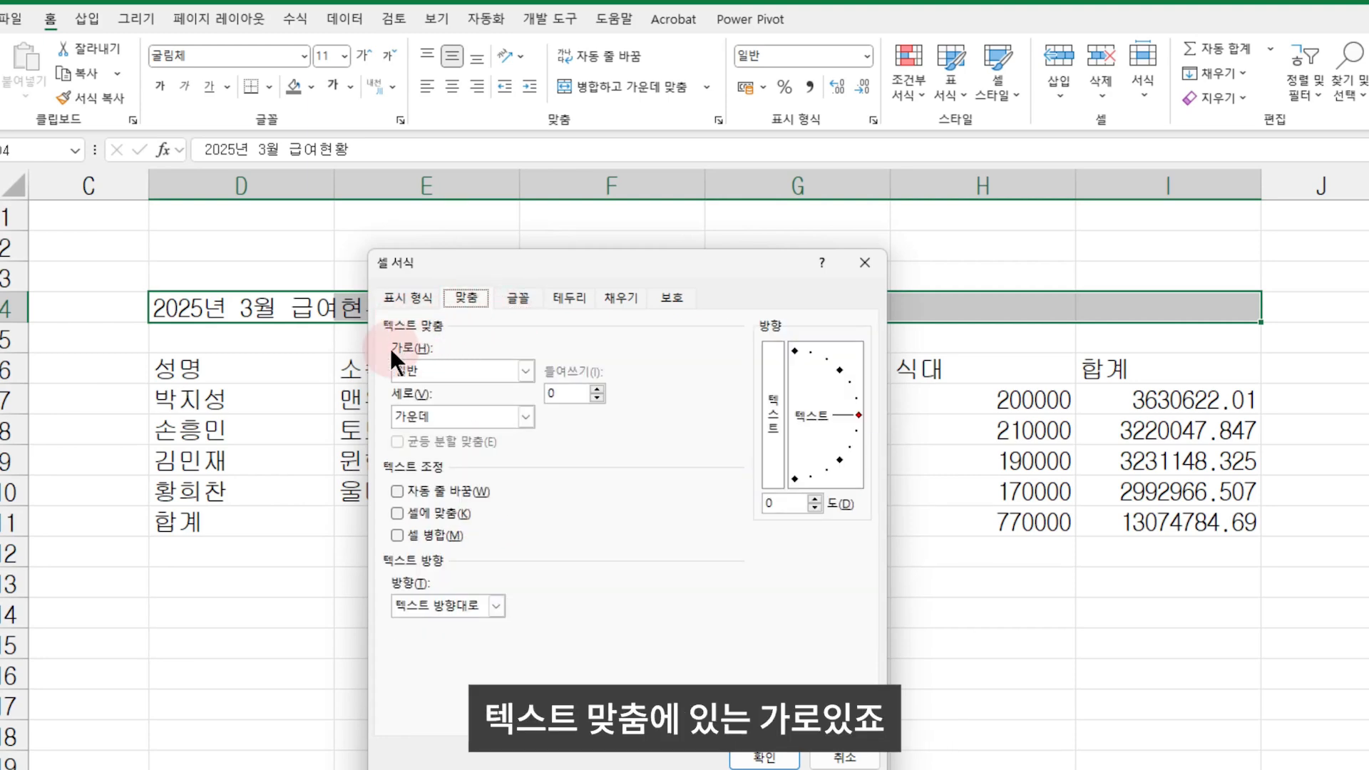
left_click(484, 371)
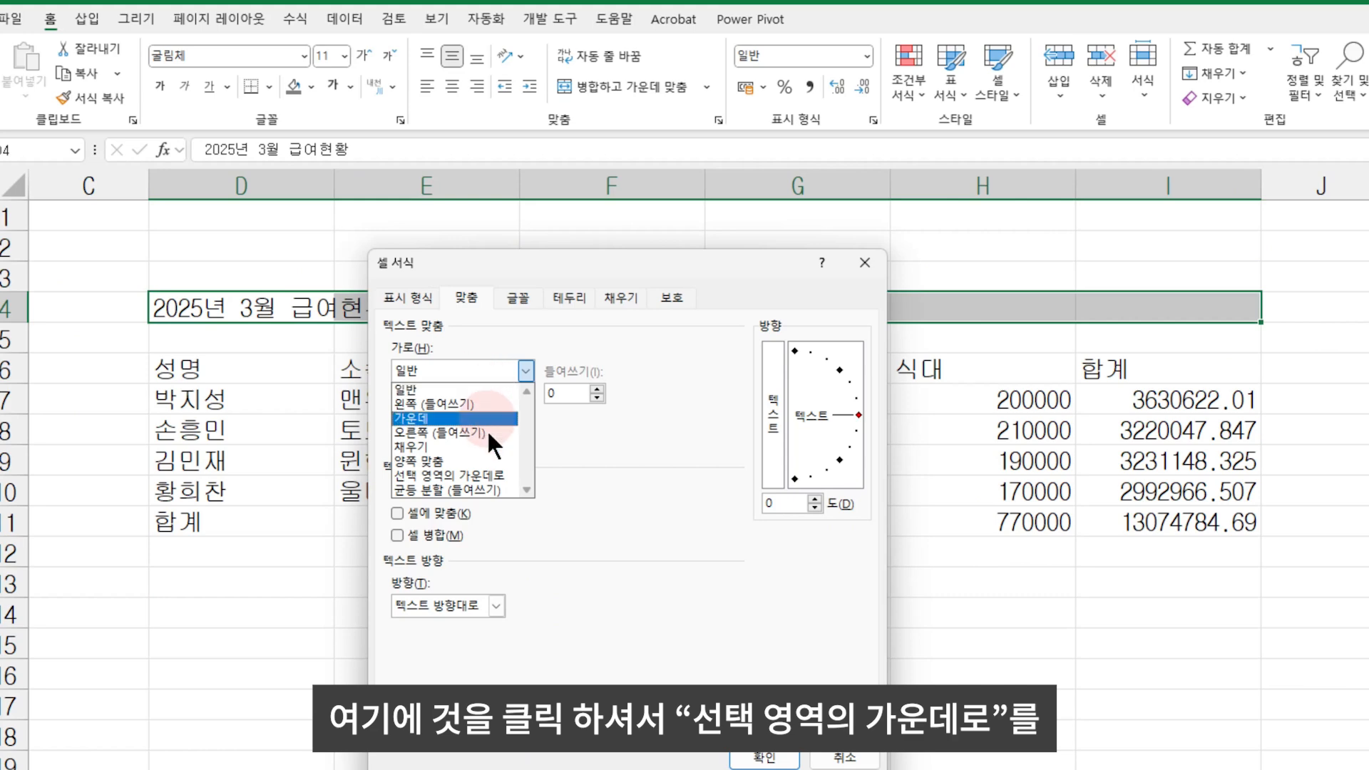
left_click(494, 476)
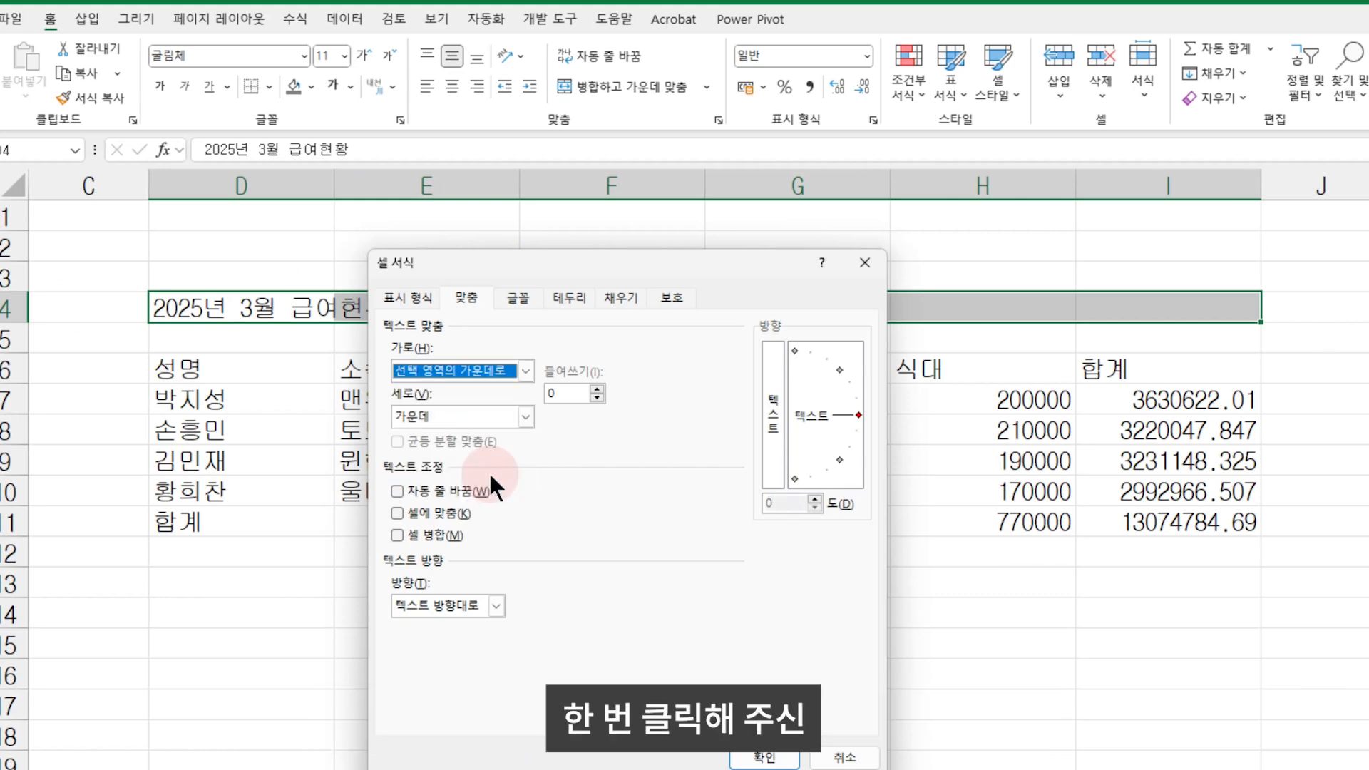
left_click(762, 760)
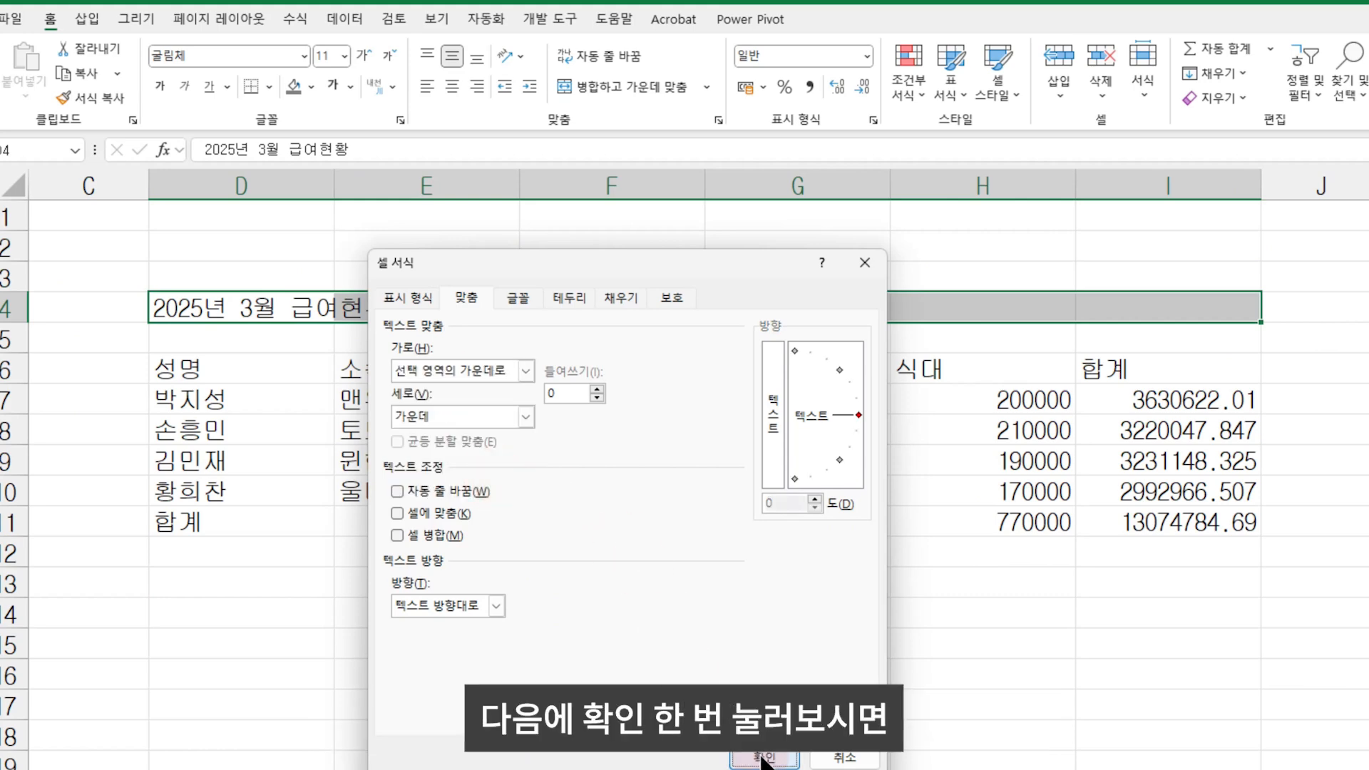
left_click(526, 661)
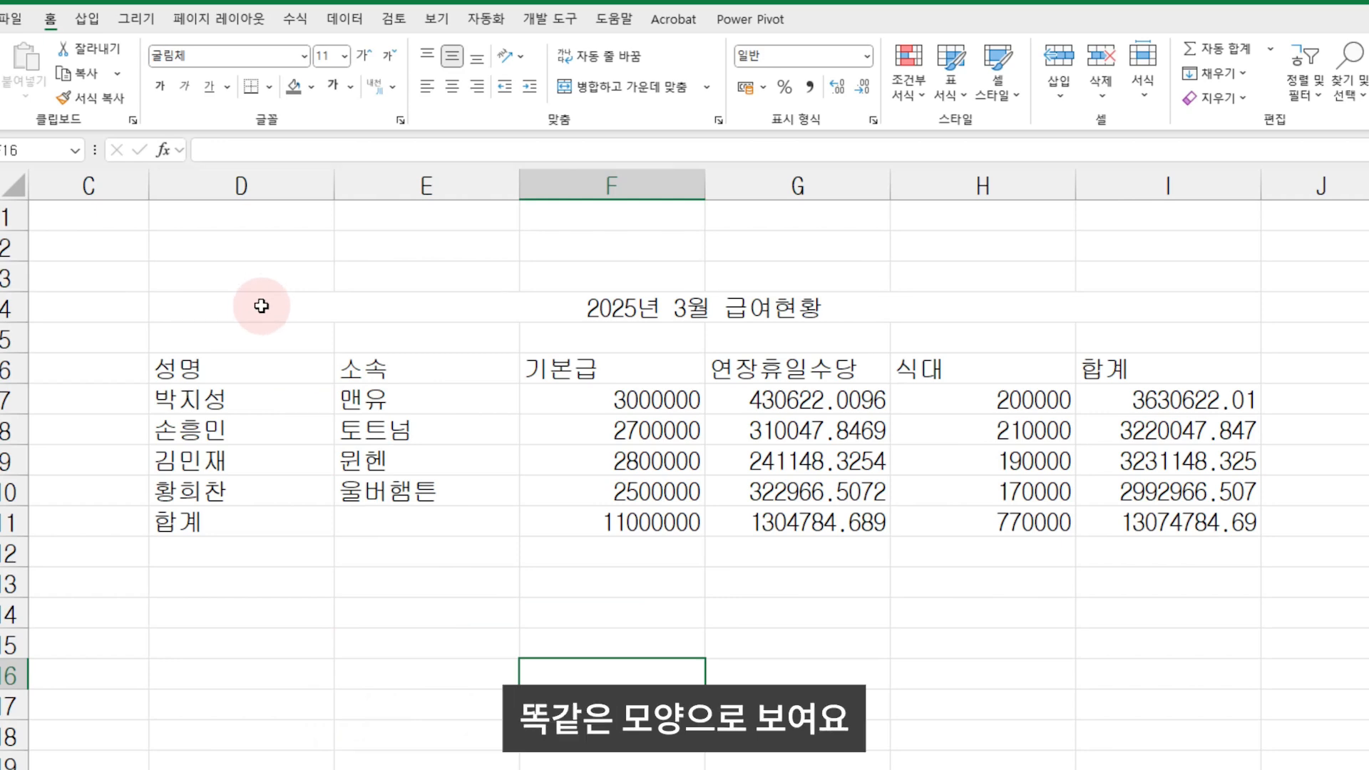
- Examine whether columns D to I and the cells of the title row can each be selected individually
left_click(262, 306)
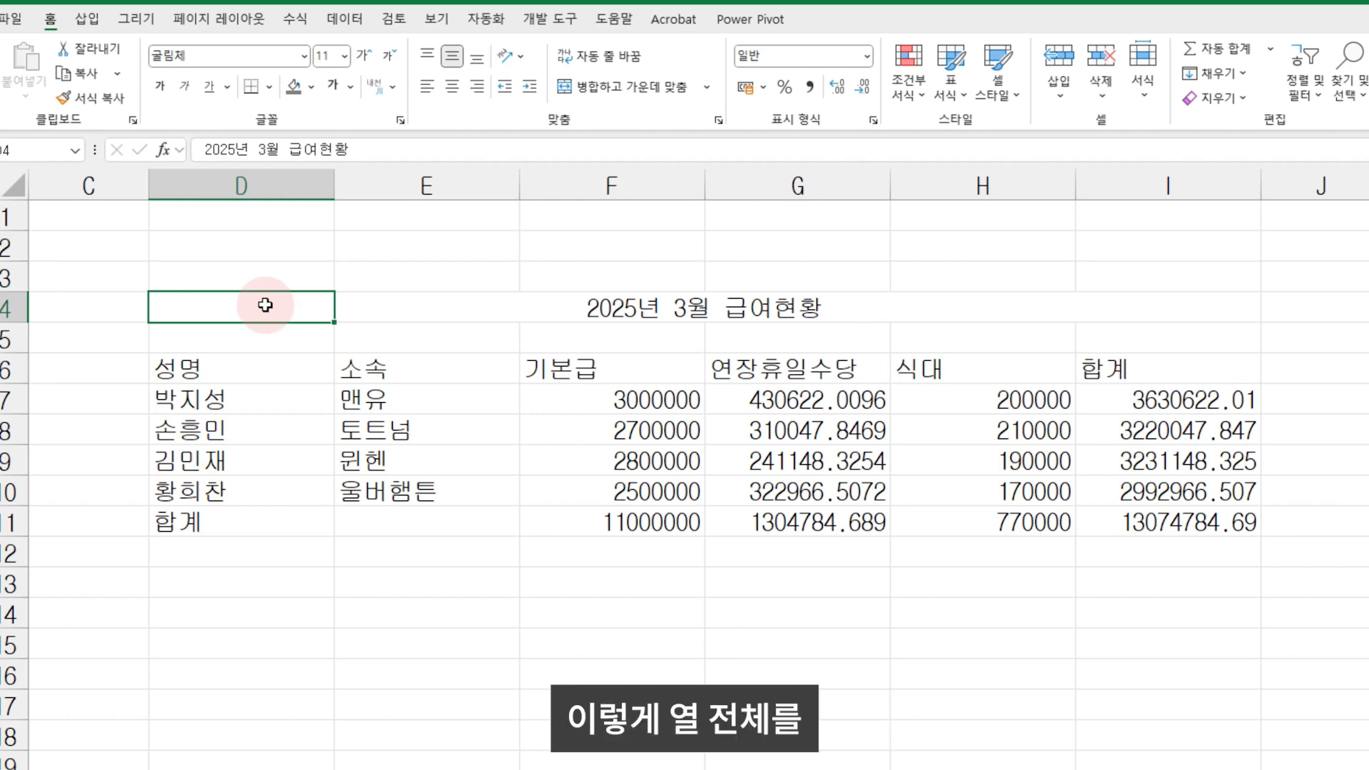
left_click(267, 180)
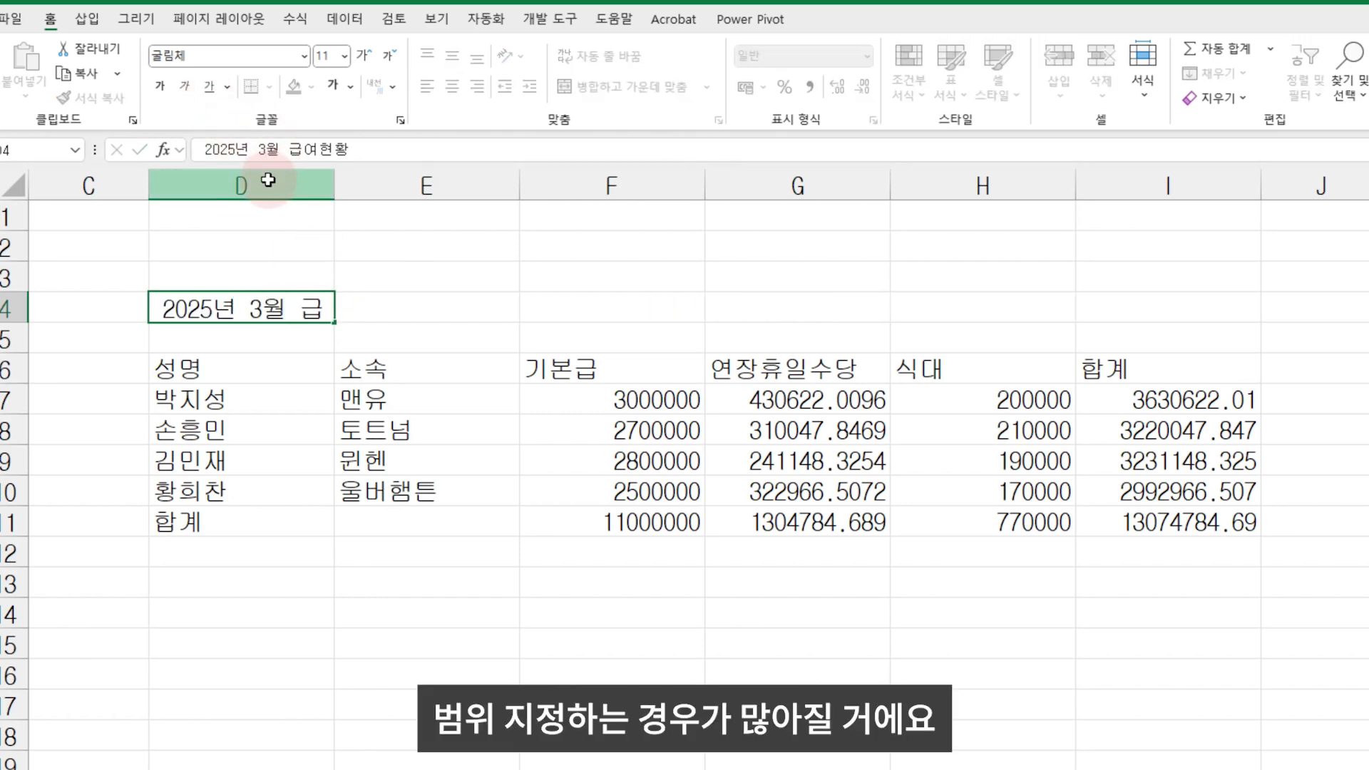
left_click(382, 178)
left_click(798, 182)
left_click(959, 178)
left_click(1163, 157)
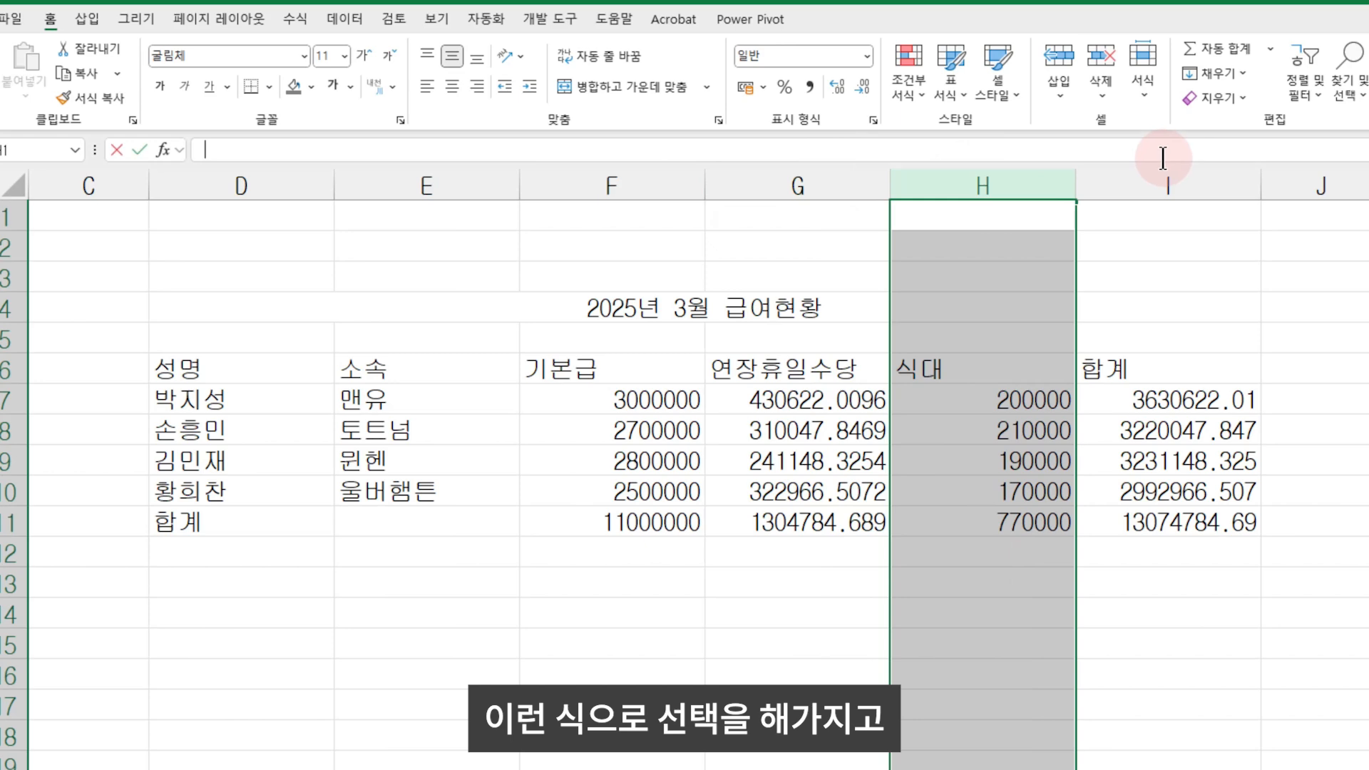
left_click(1162, 188)
left_click(960, 192)
left_click(801, 190)
left_click(656, 193)
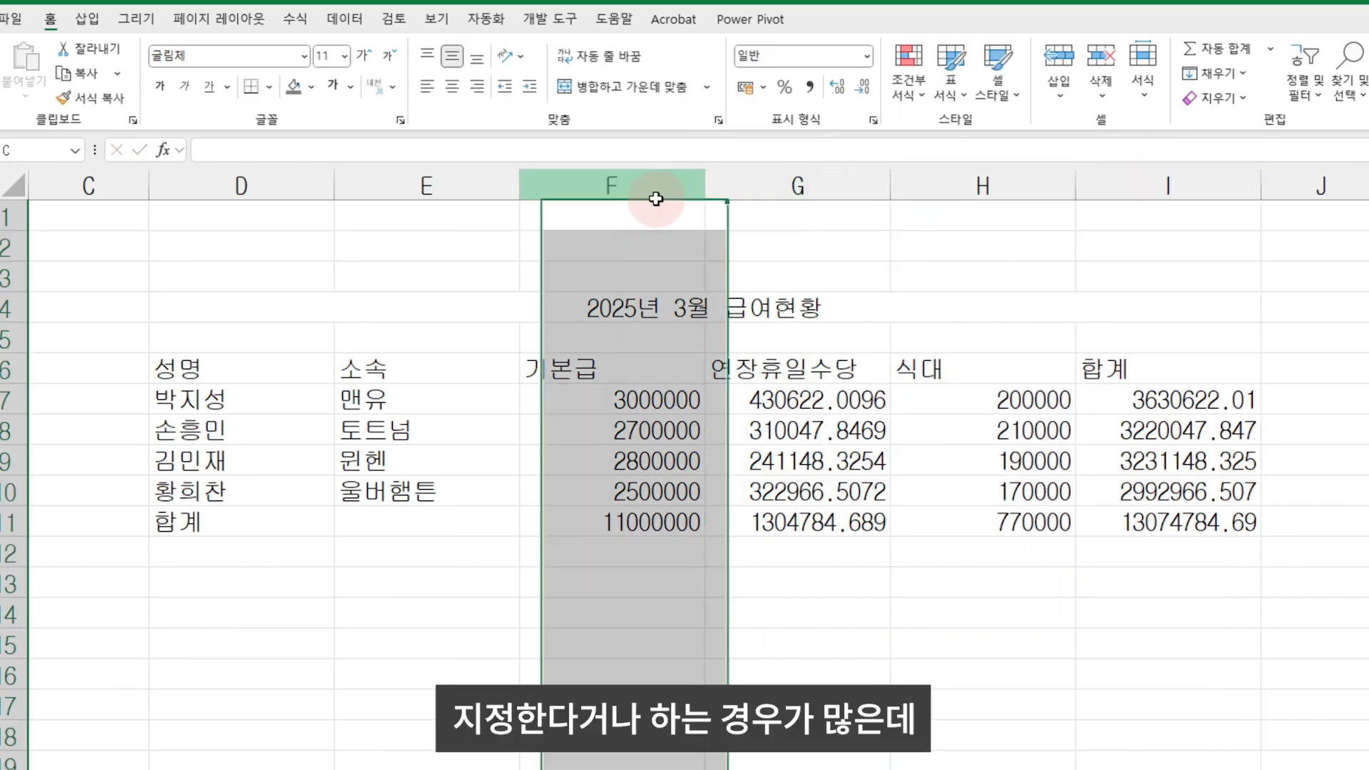
left_click(428, 190)
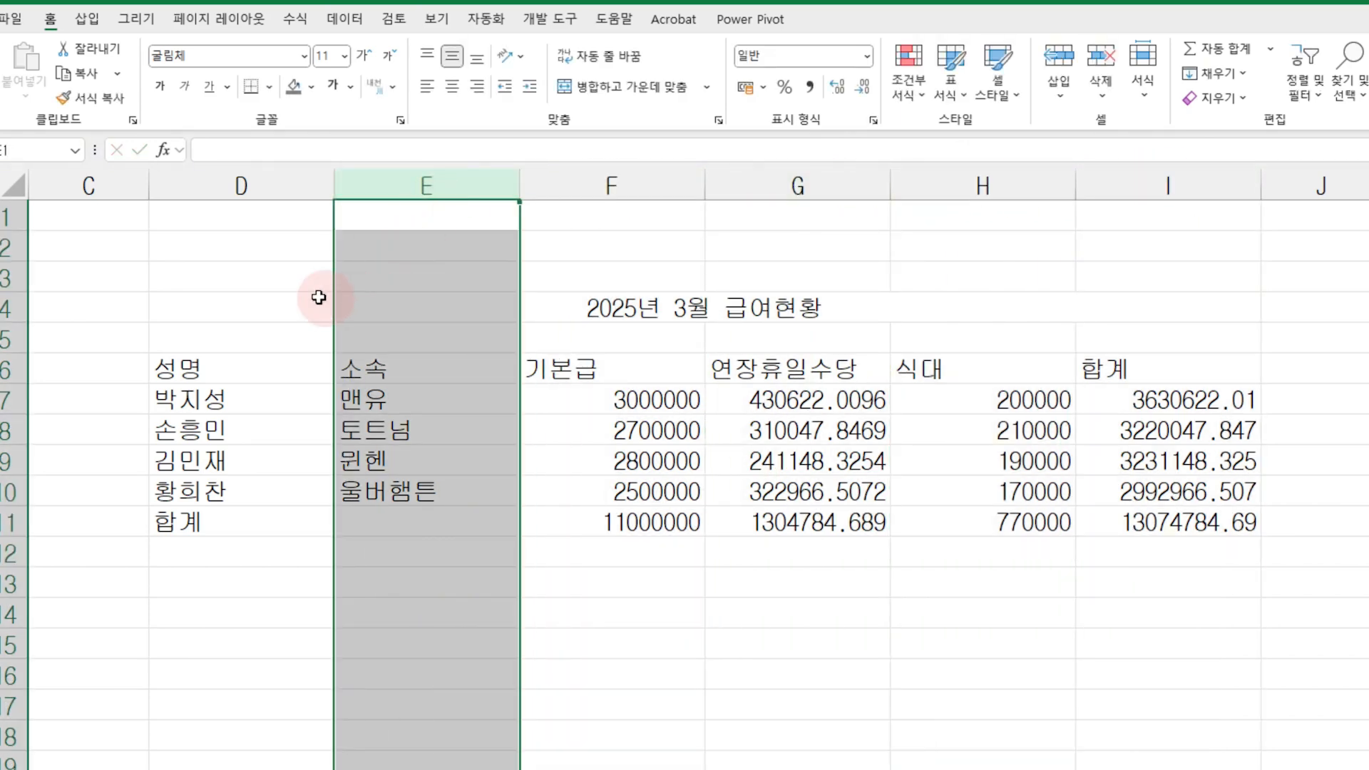
left_click(321, 305)
left_click(712, 276)
left_click(1017, 305)
left_click(1118, 304)
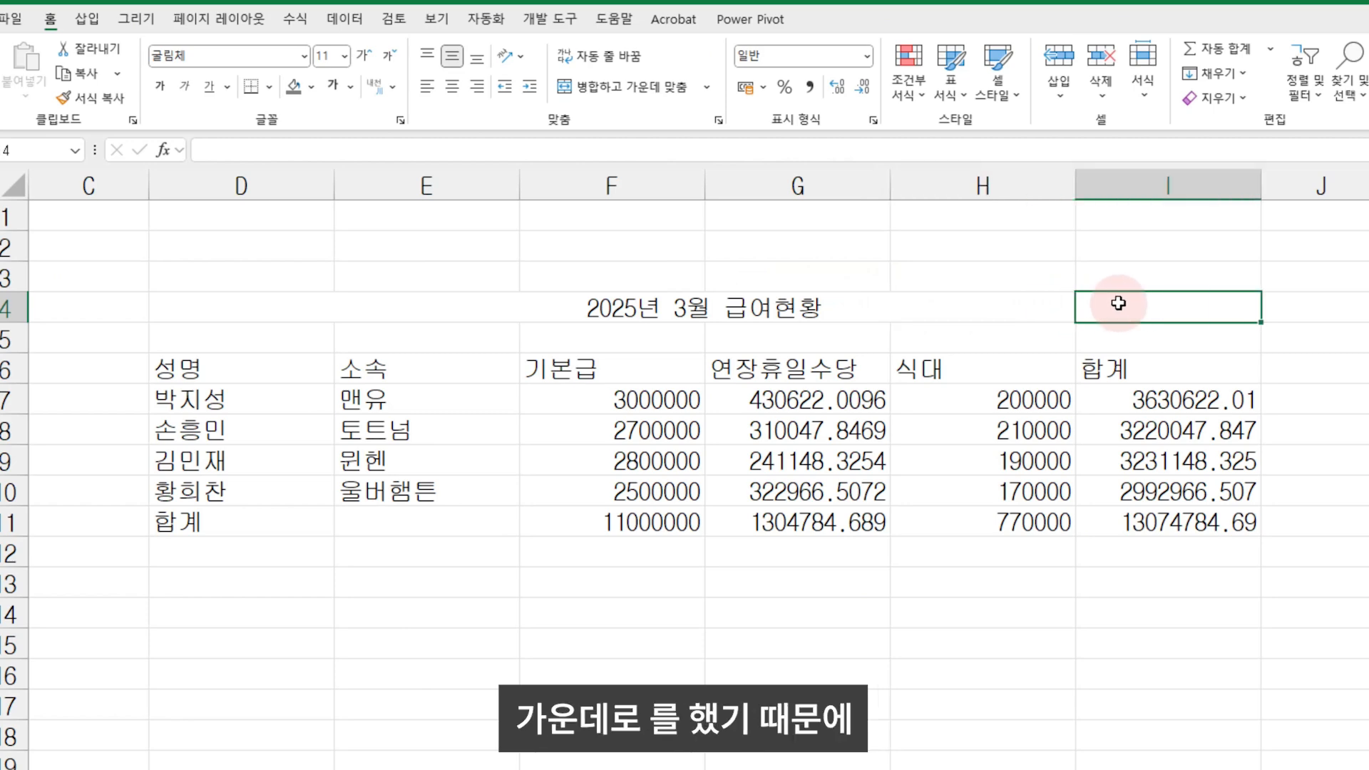
left_click(325, 304)
left_click(406, 189)
left_click(285, 191)
left_click(428, 184)
left_click(713, 173)
left_click(920, 175)
left_click(1127, 172)
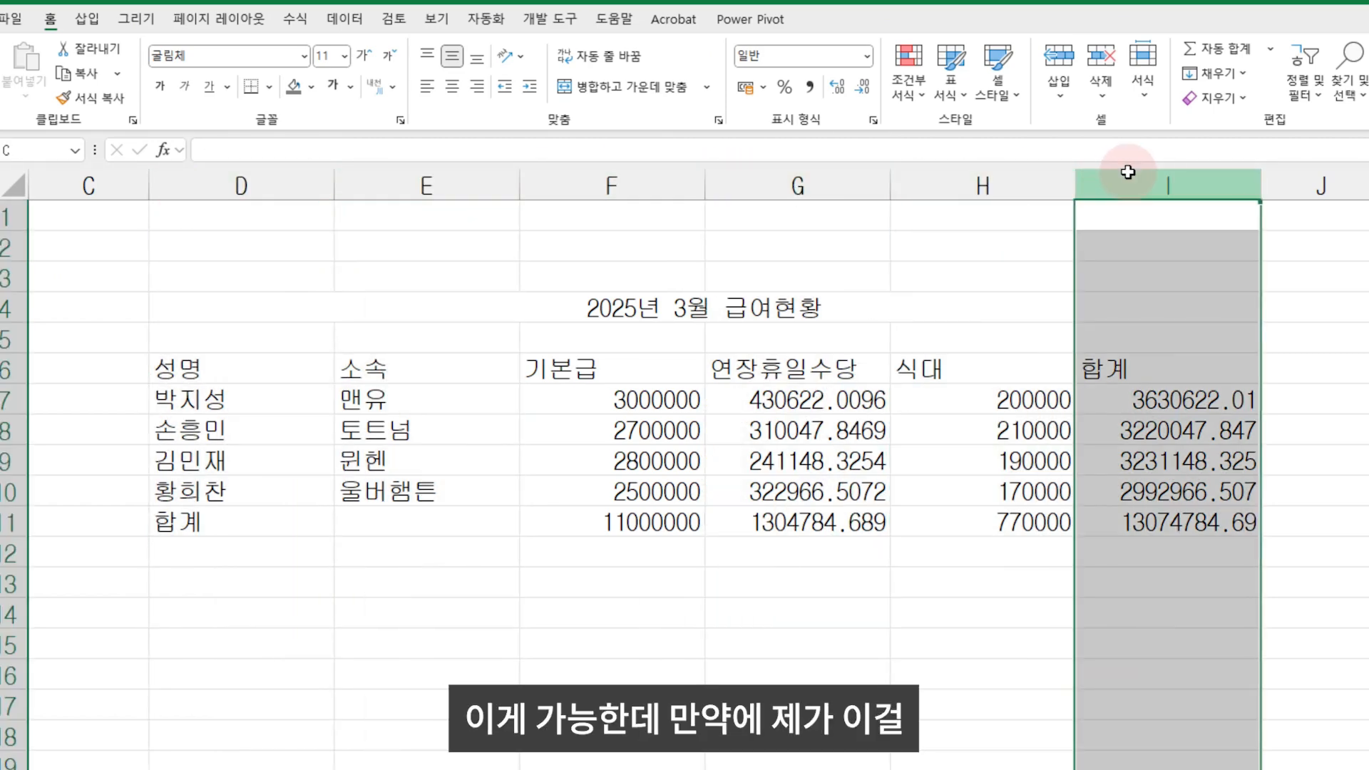
- Try using column F as the range of a SUM formula in E14, and cancel the entry
left_click(456, 603)
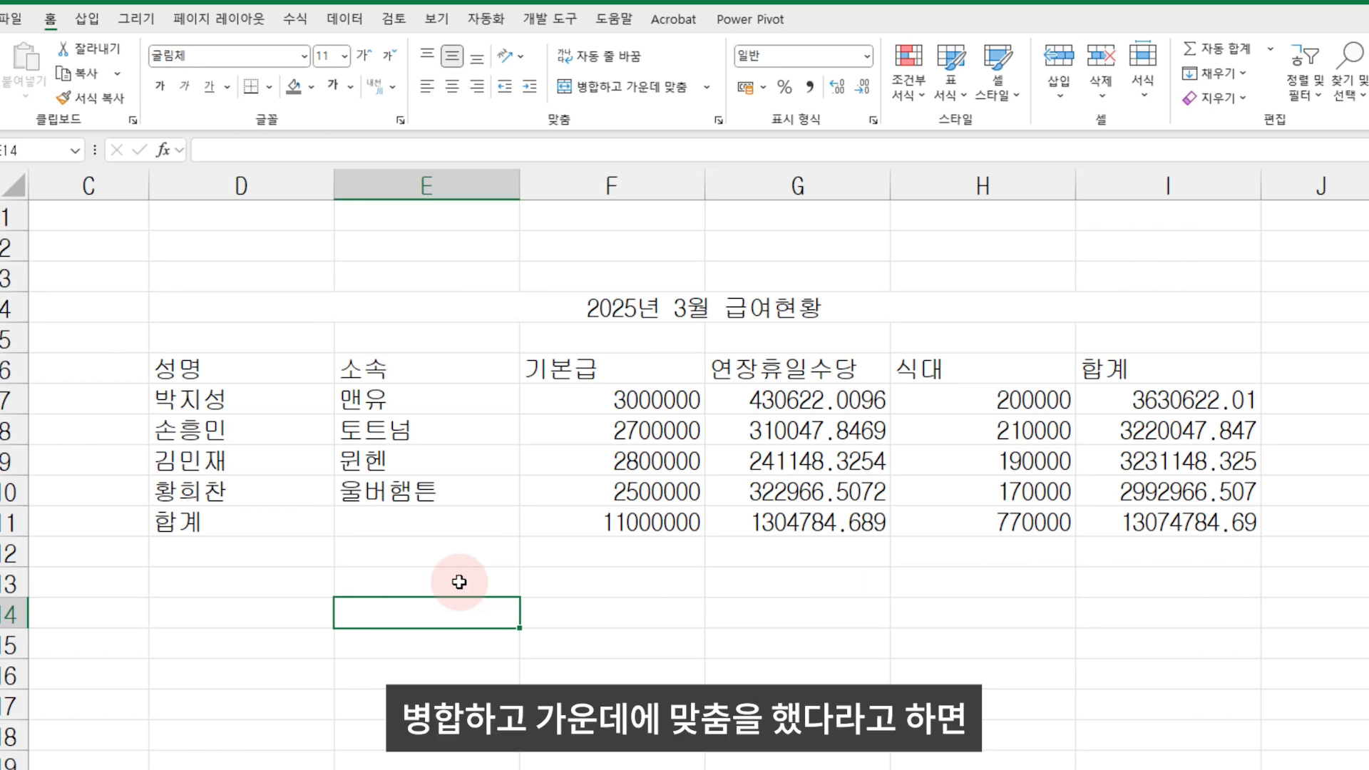
type("=sum")
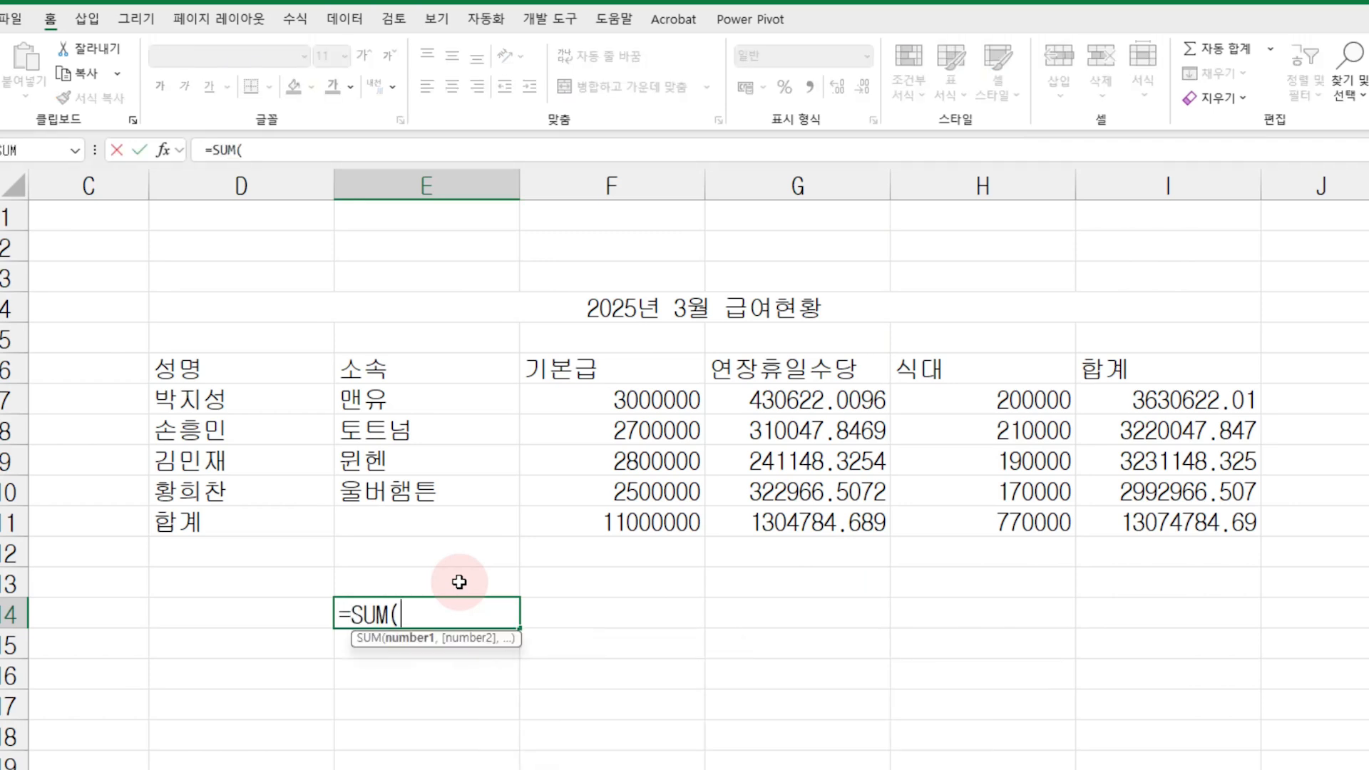
key("Tab")
left_click(592, 187)
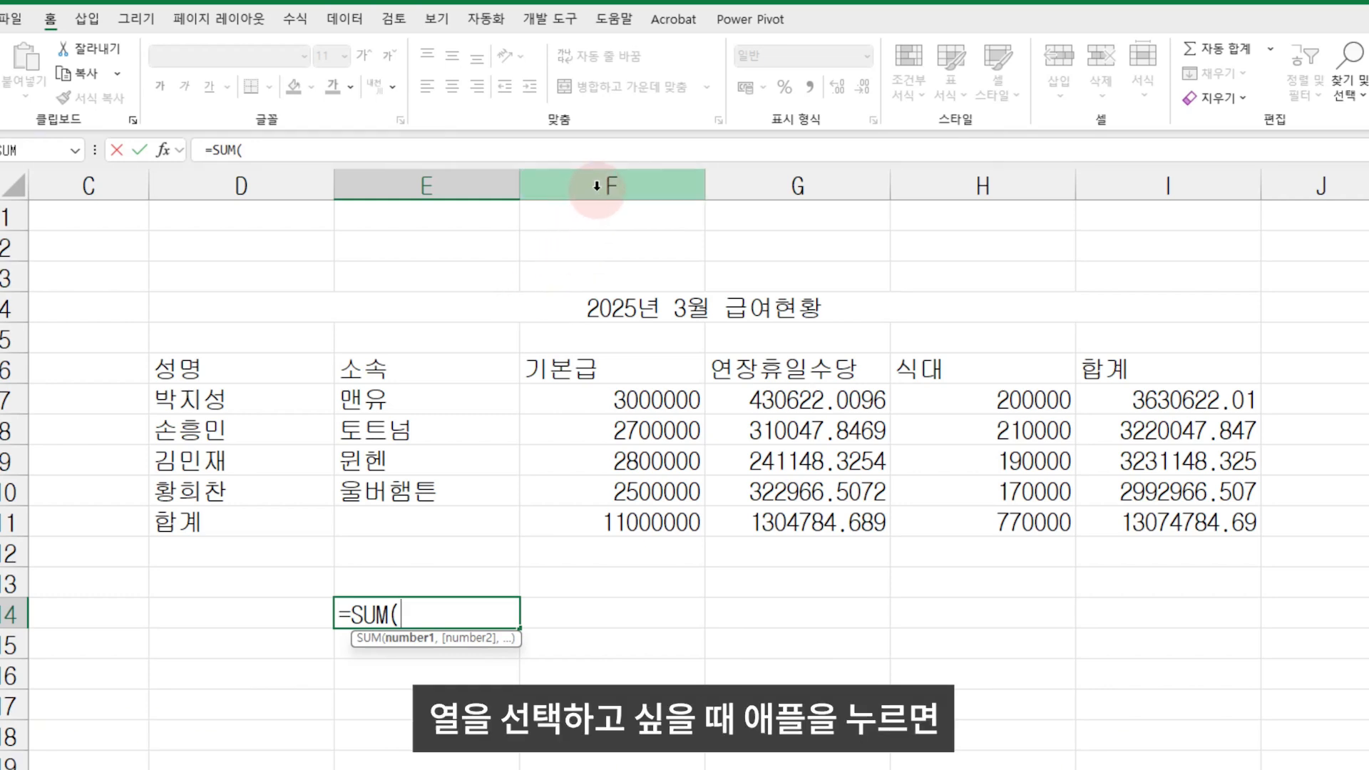
left_click(596, 187)
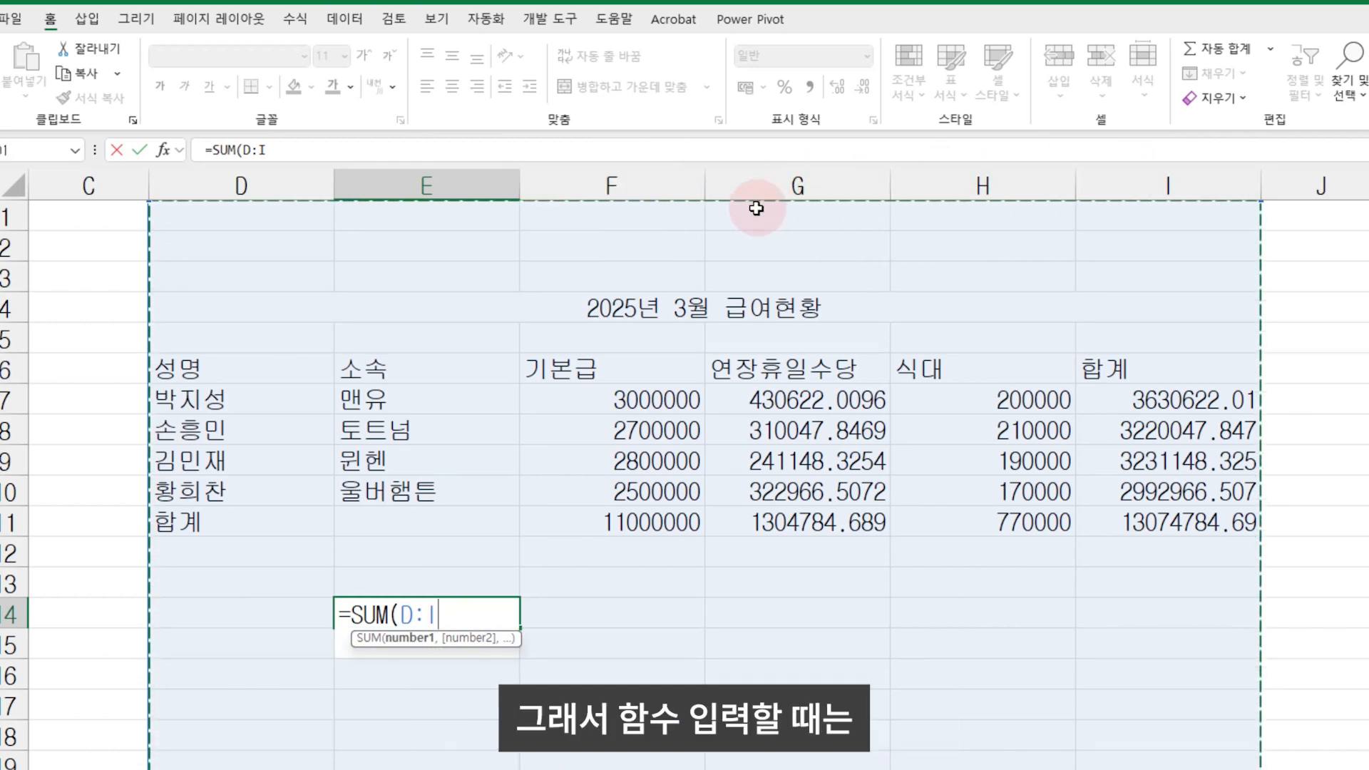
key("Escape")
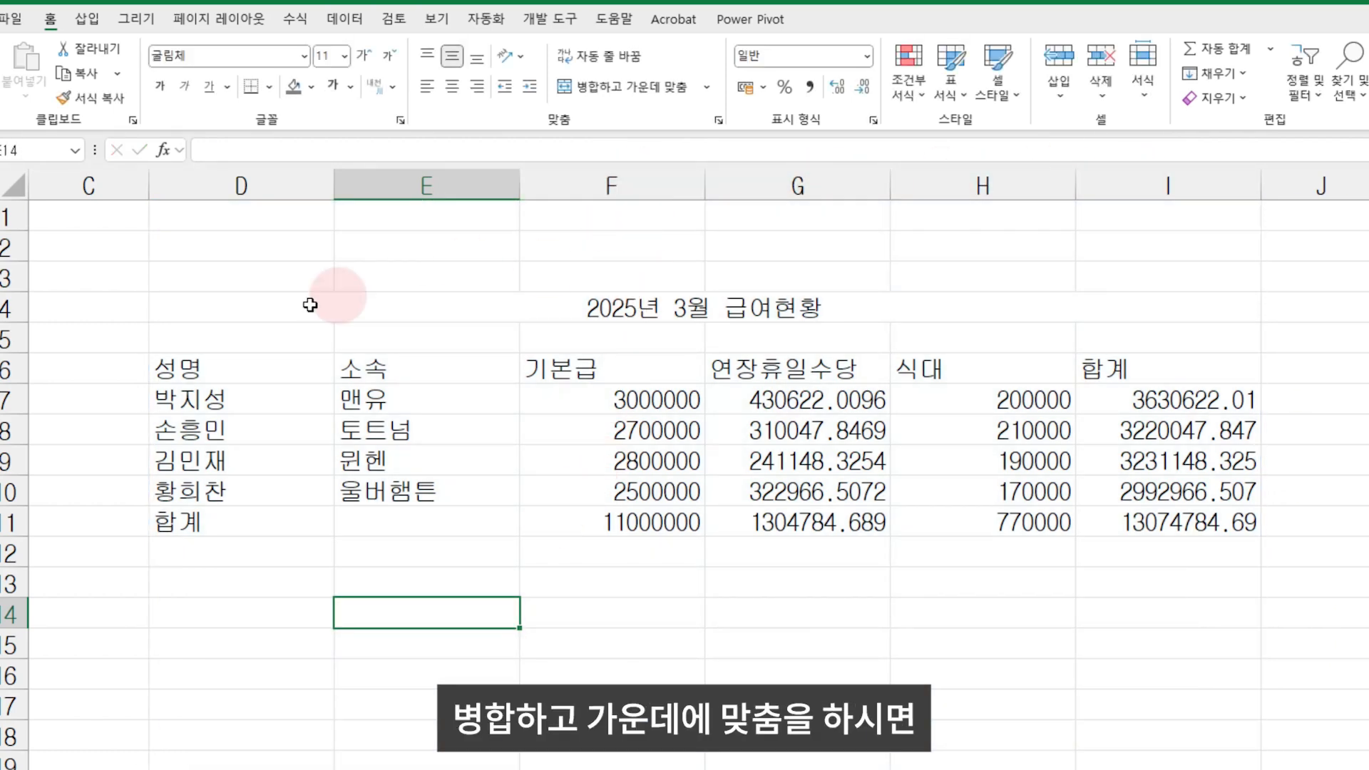
- Undo the merge of the title cells and center the title across D4:I4 with the 선택 영역의 가운데로 alignment
left_click(212, 313)
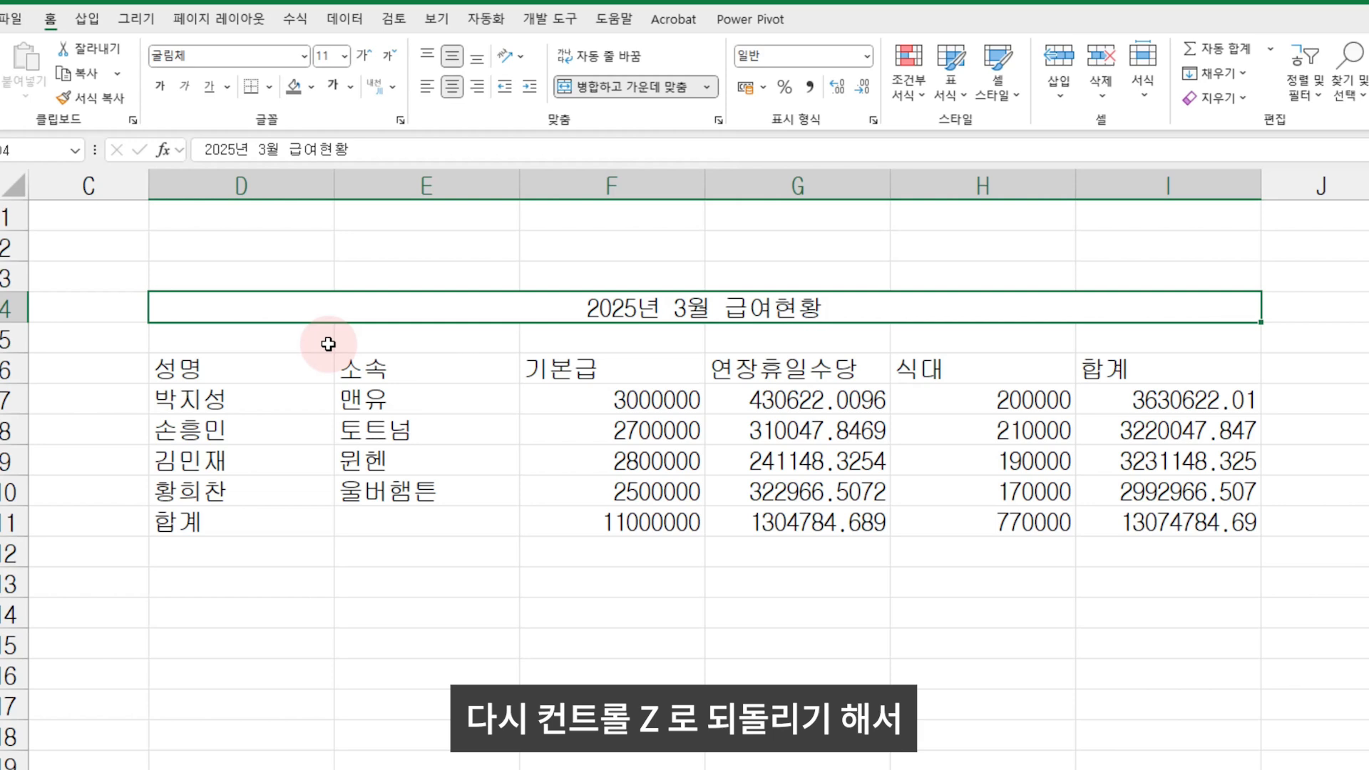
key("ctrl+z")
left_click_drag(250, 307, 1187, 298)
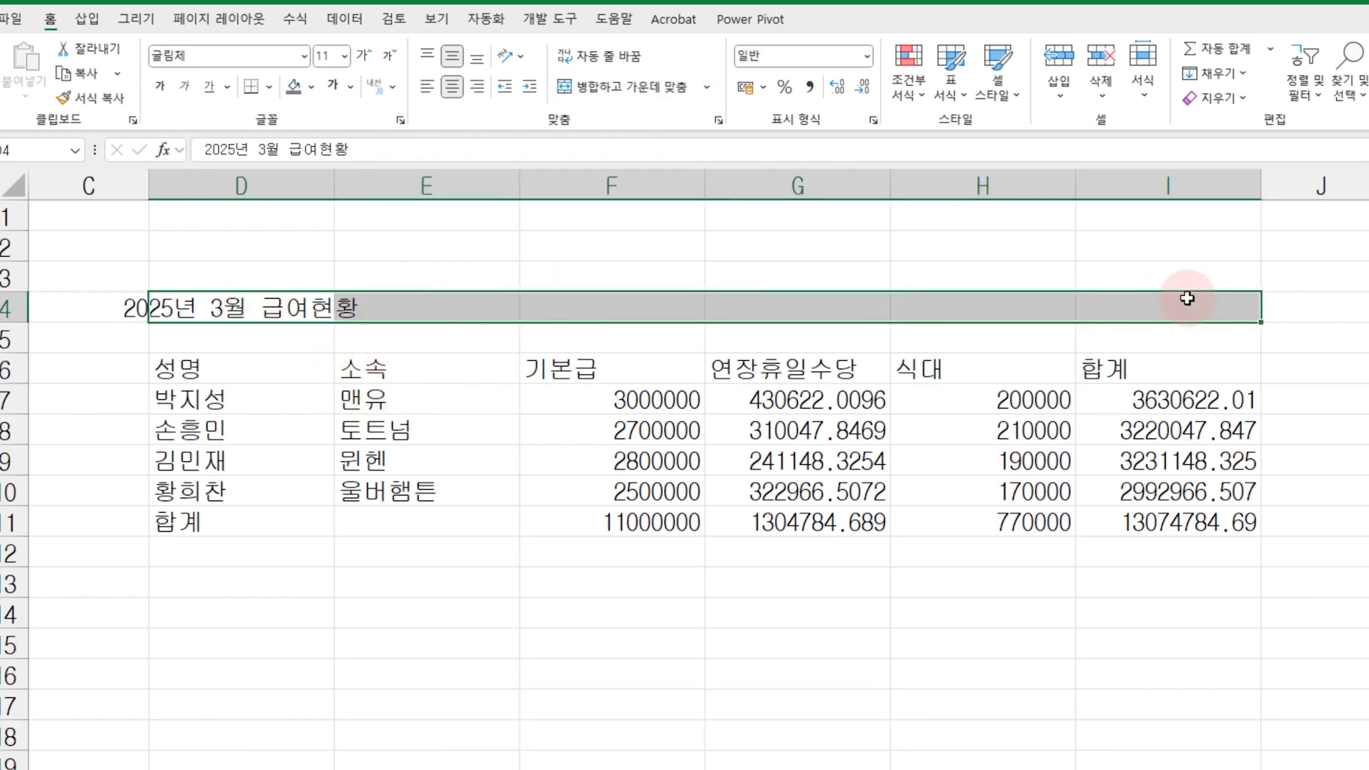
key("ctrl+1")
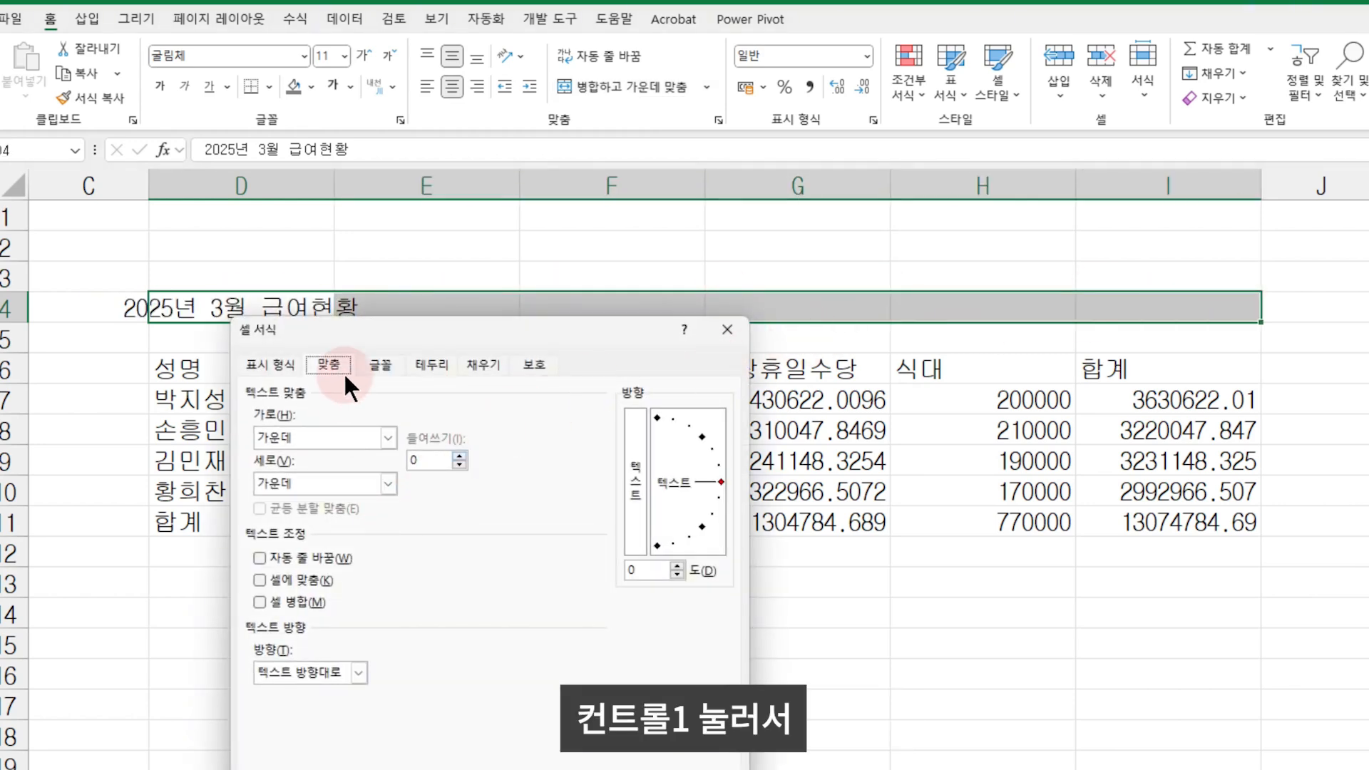
left_click(326, 437)
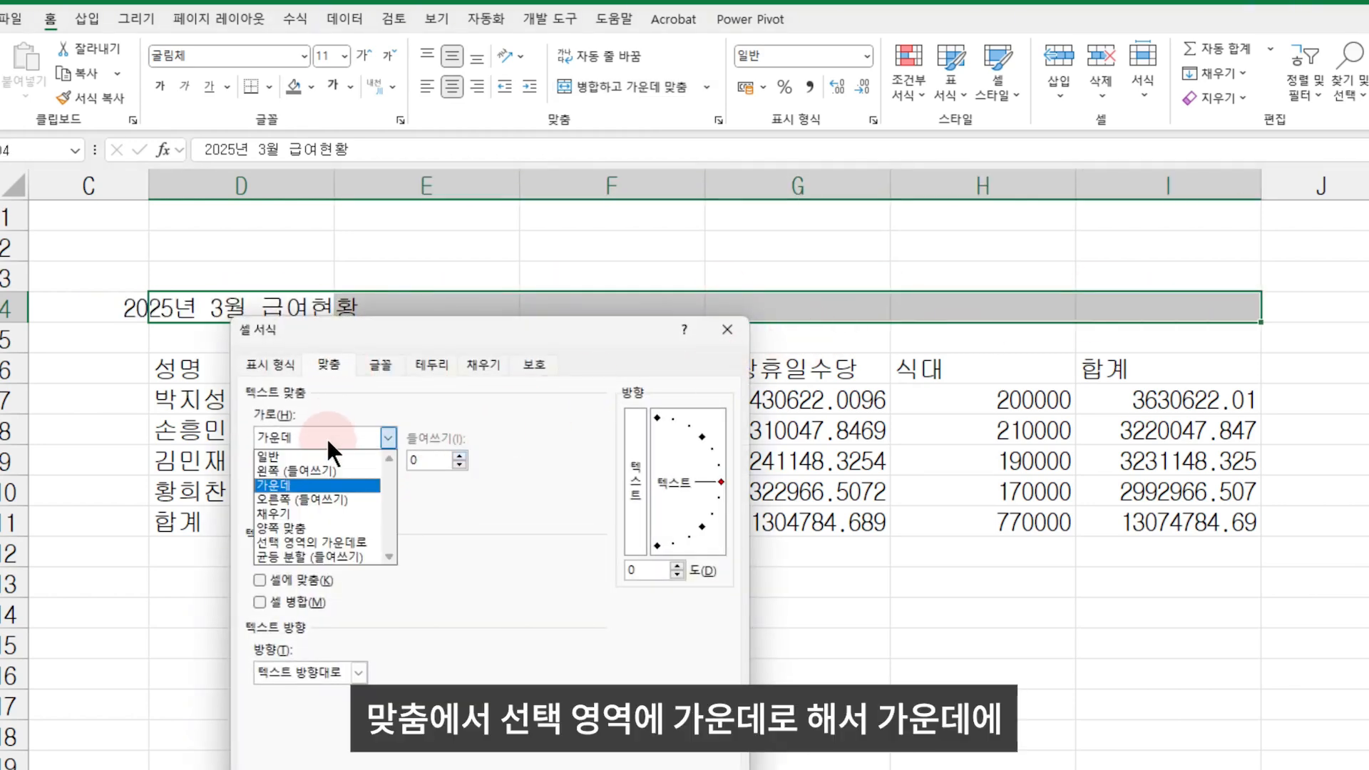
left_click(314, 542)
key("Return")
left_click(664, 670)
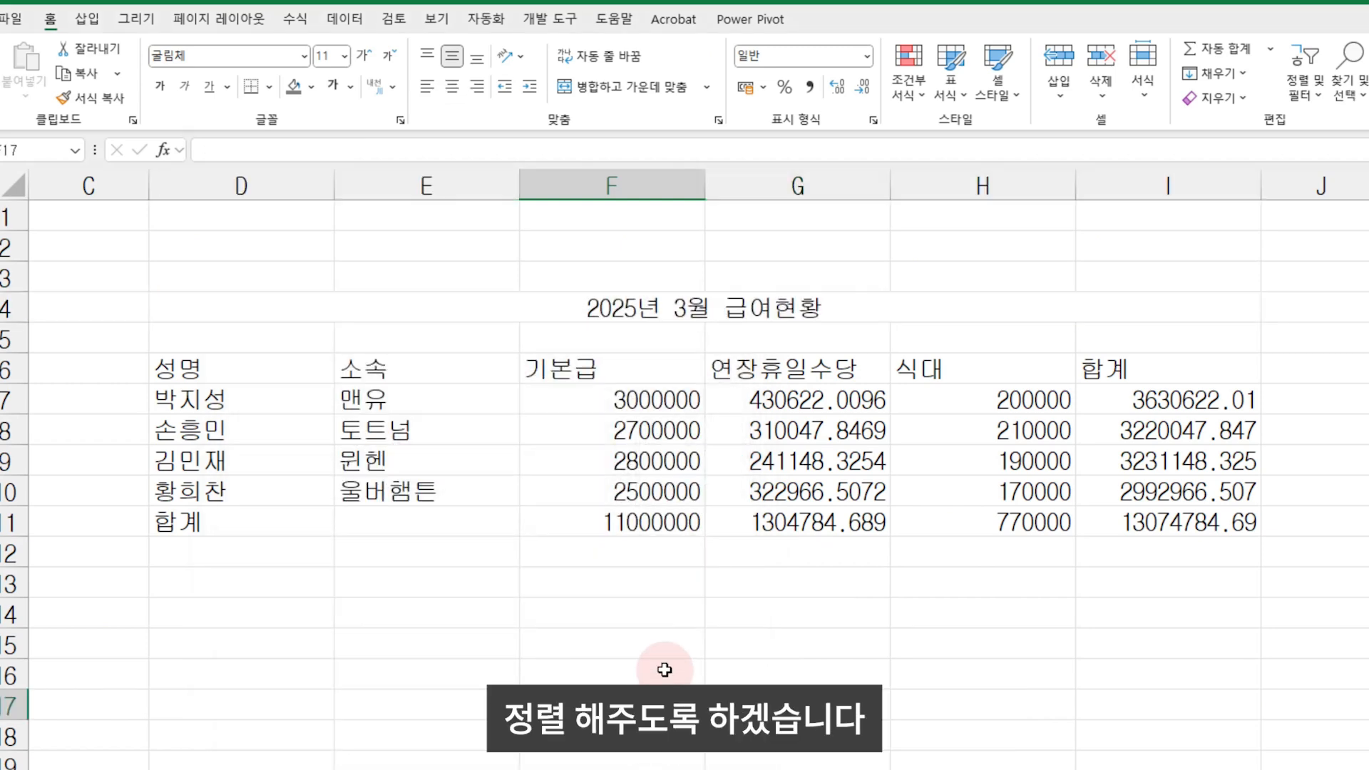
- Fill the title range D4:I4 with a dark gray theme color
left_click_drag(241, 307, 1164, 296)
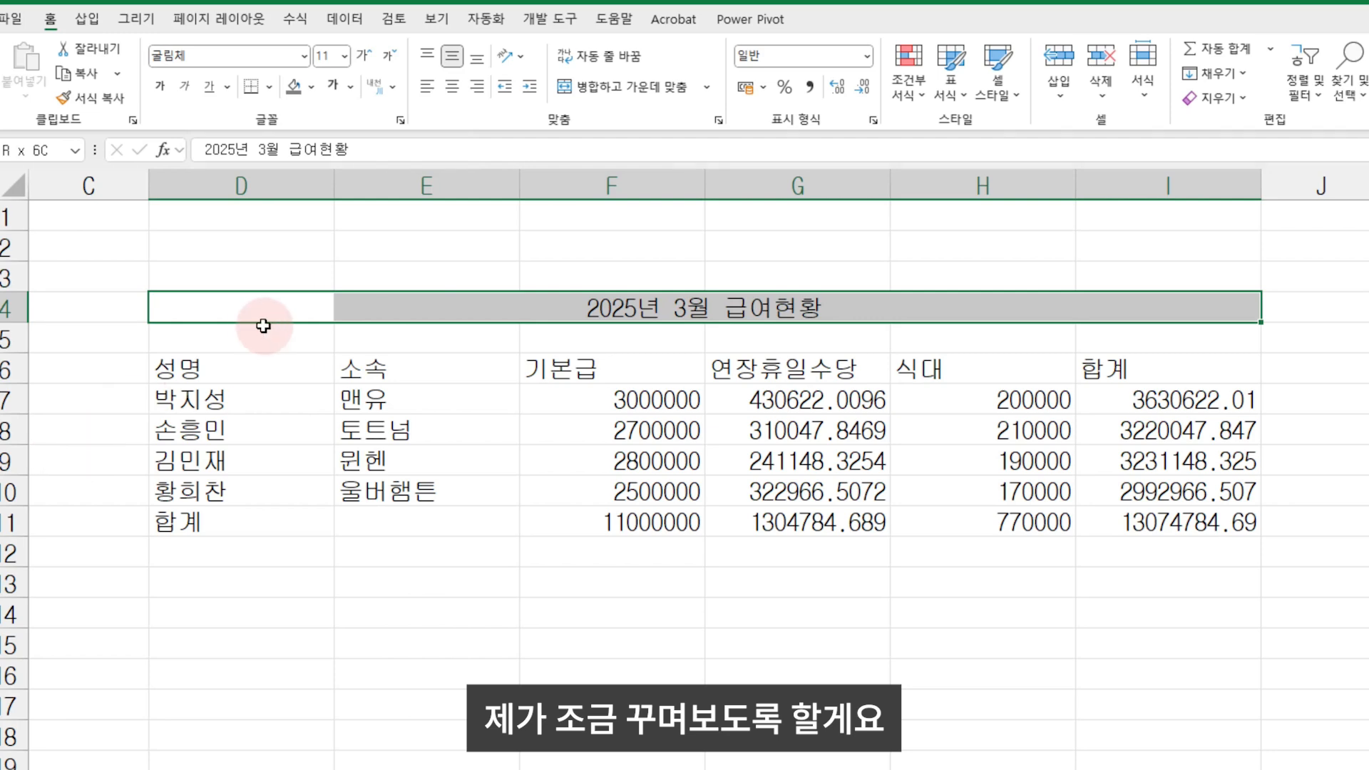
left_click(228, 294)
left_click_drag(1173, 300, 1170, 300)
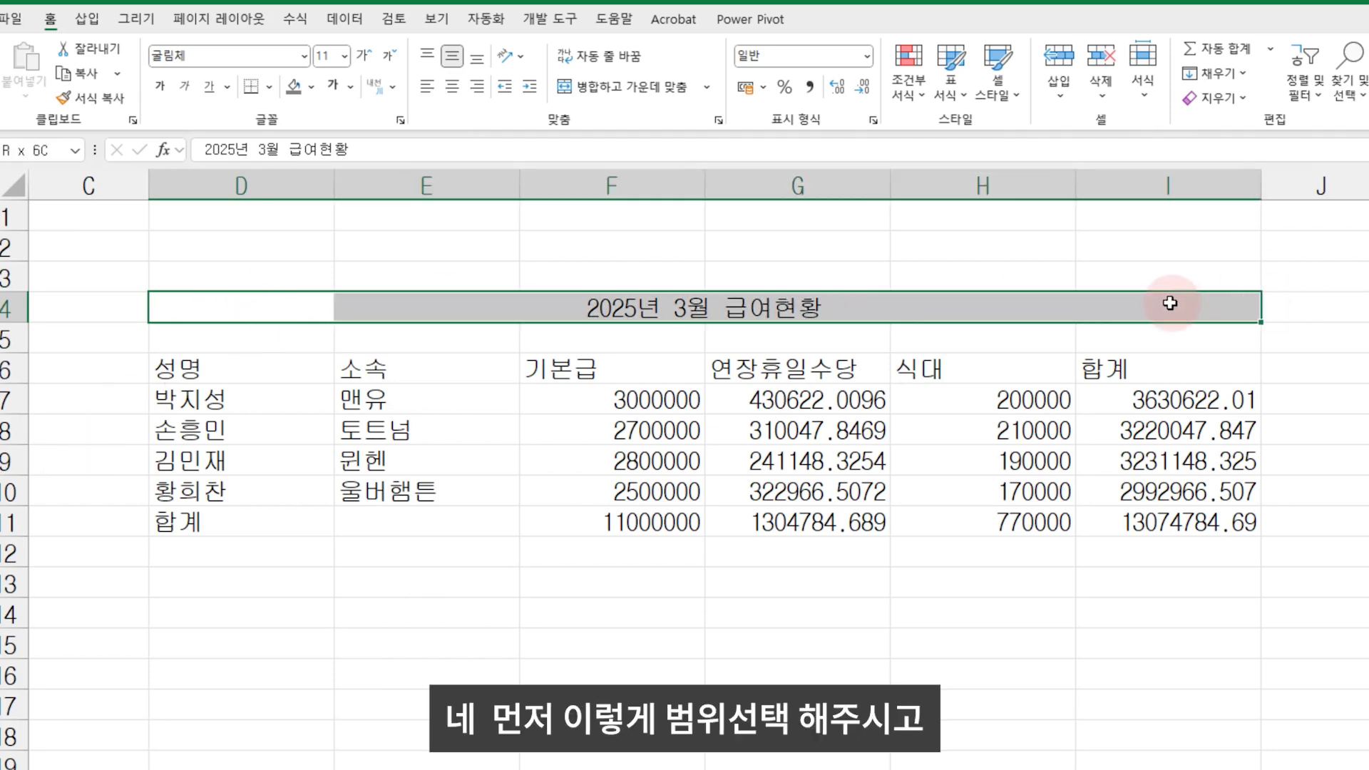
left_click(311, 86)
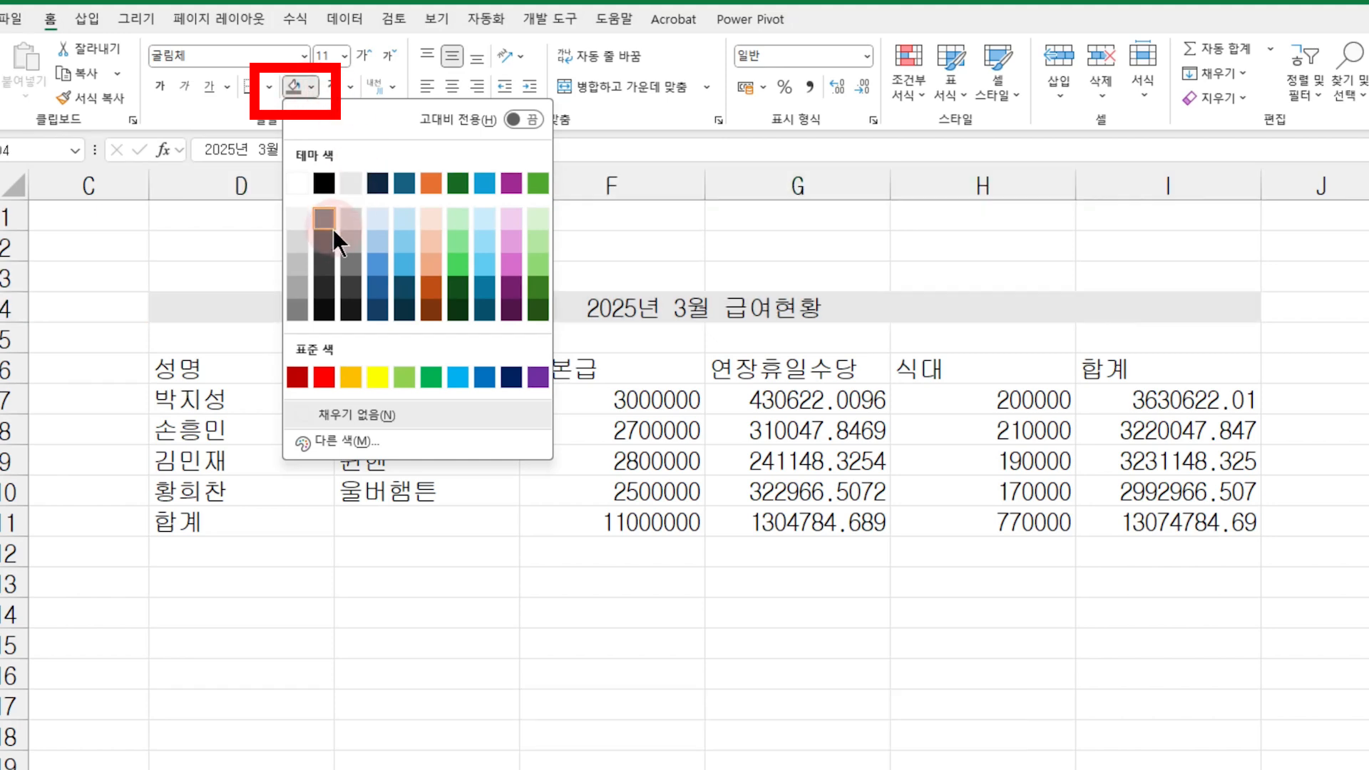
left_click(357, 263)
left_click(596, 615)
- Change the font color of the title range D4:I4 to white
left_click(227, 300)
left_click_drag(227, 300, 1165, 291)
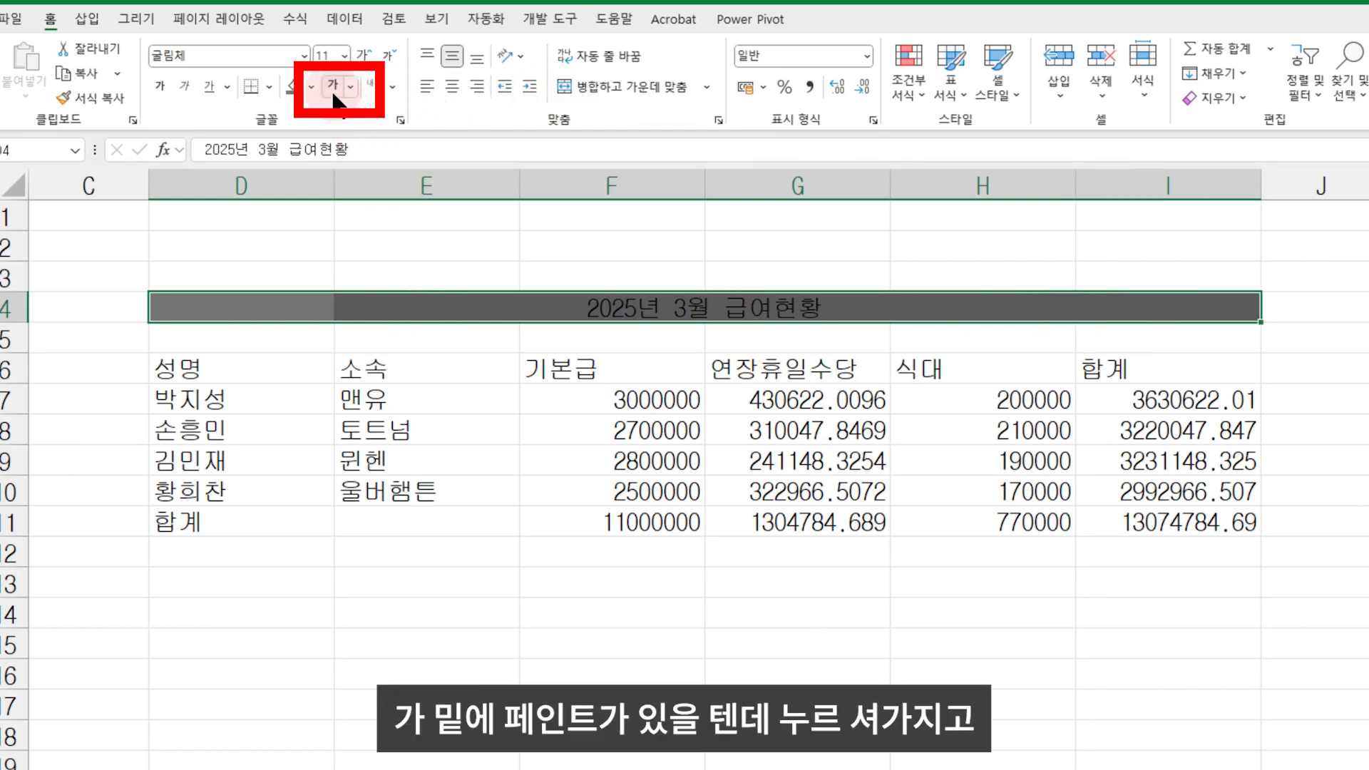
left_click(351, 93)
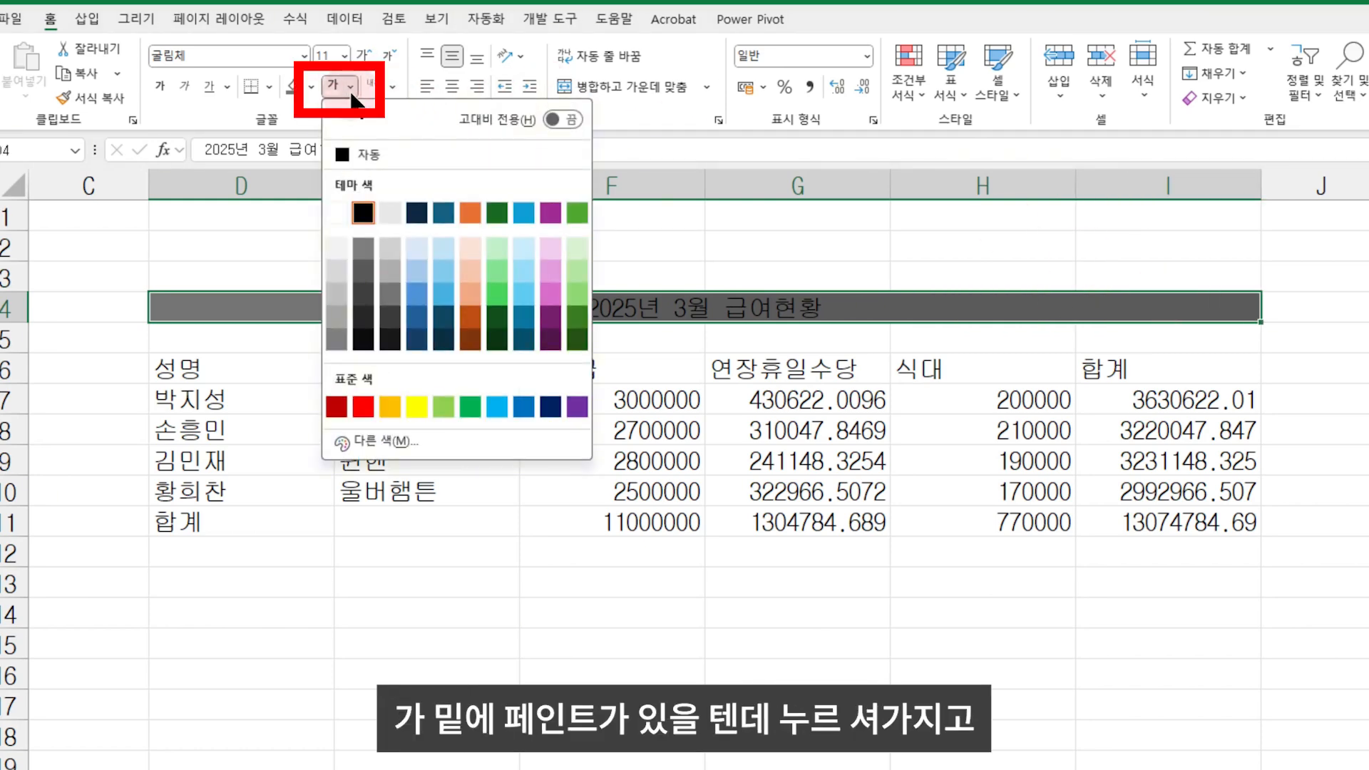
left_click(337, 208)
left_click(343, 708)
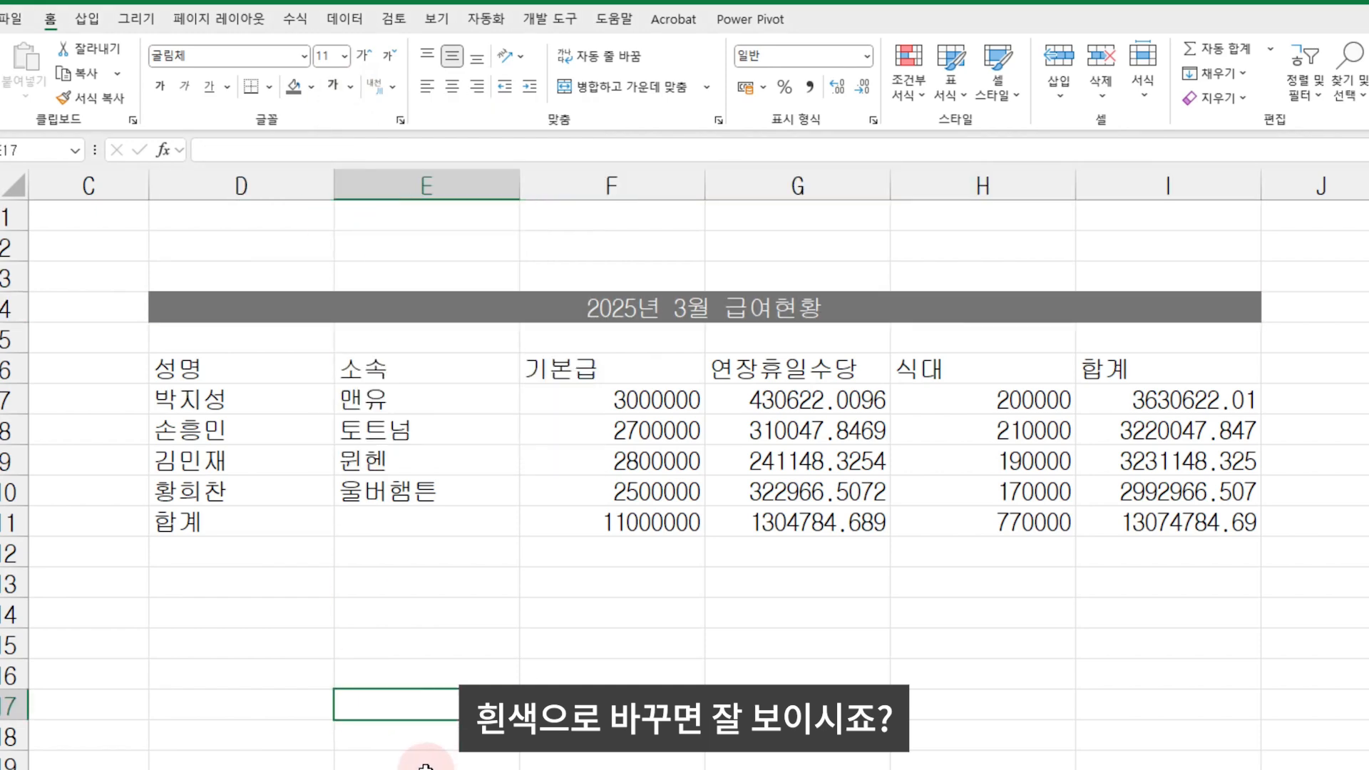
- Make the title in D4 bold and set its font size to 14
left_click(289, 307)
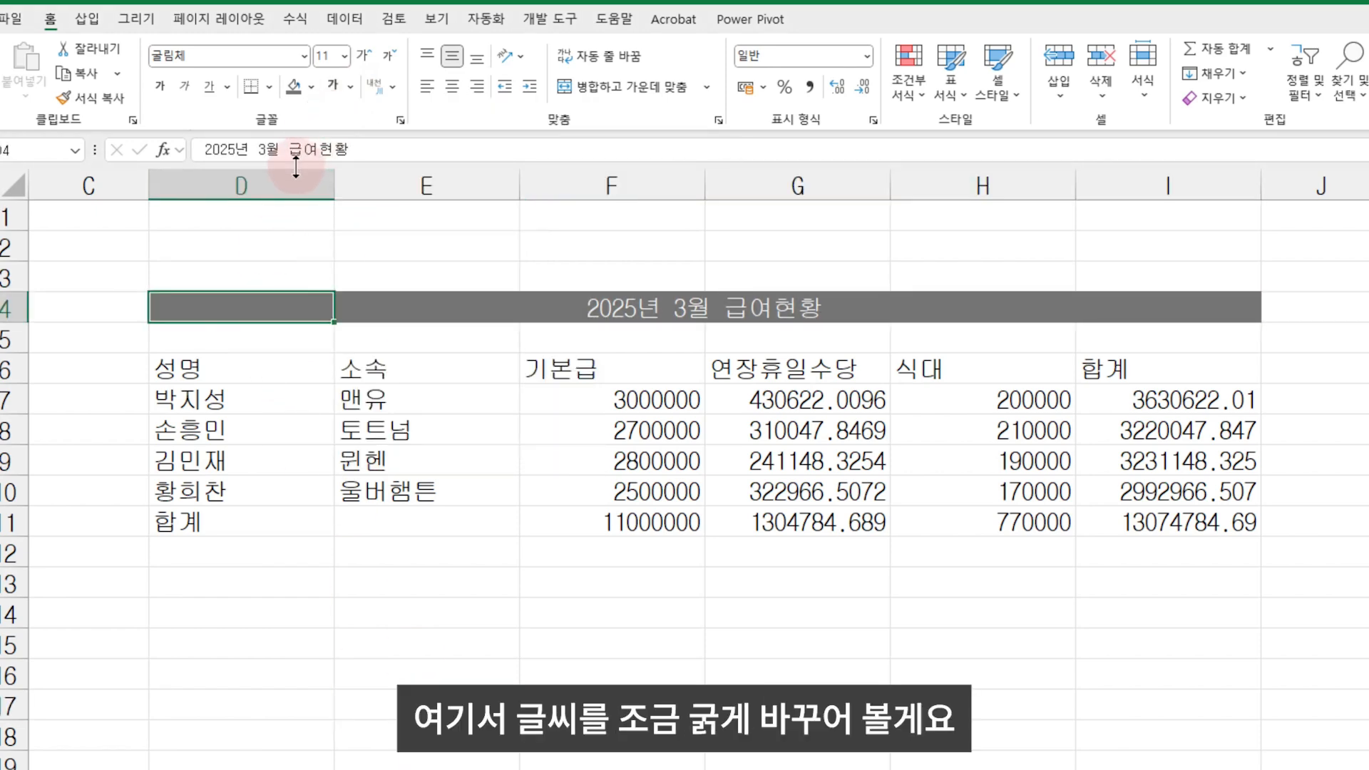
left_click(160, 84)
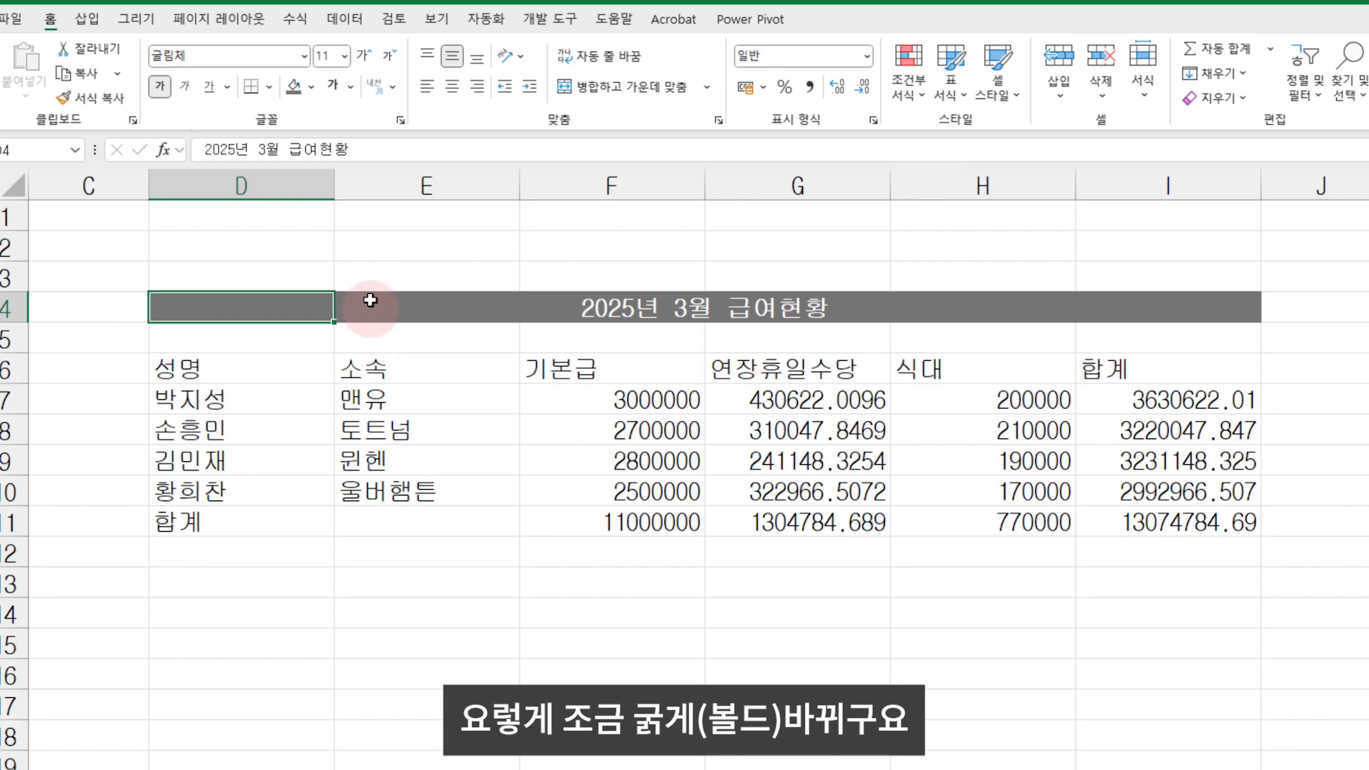
left_click(344, 55)
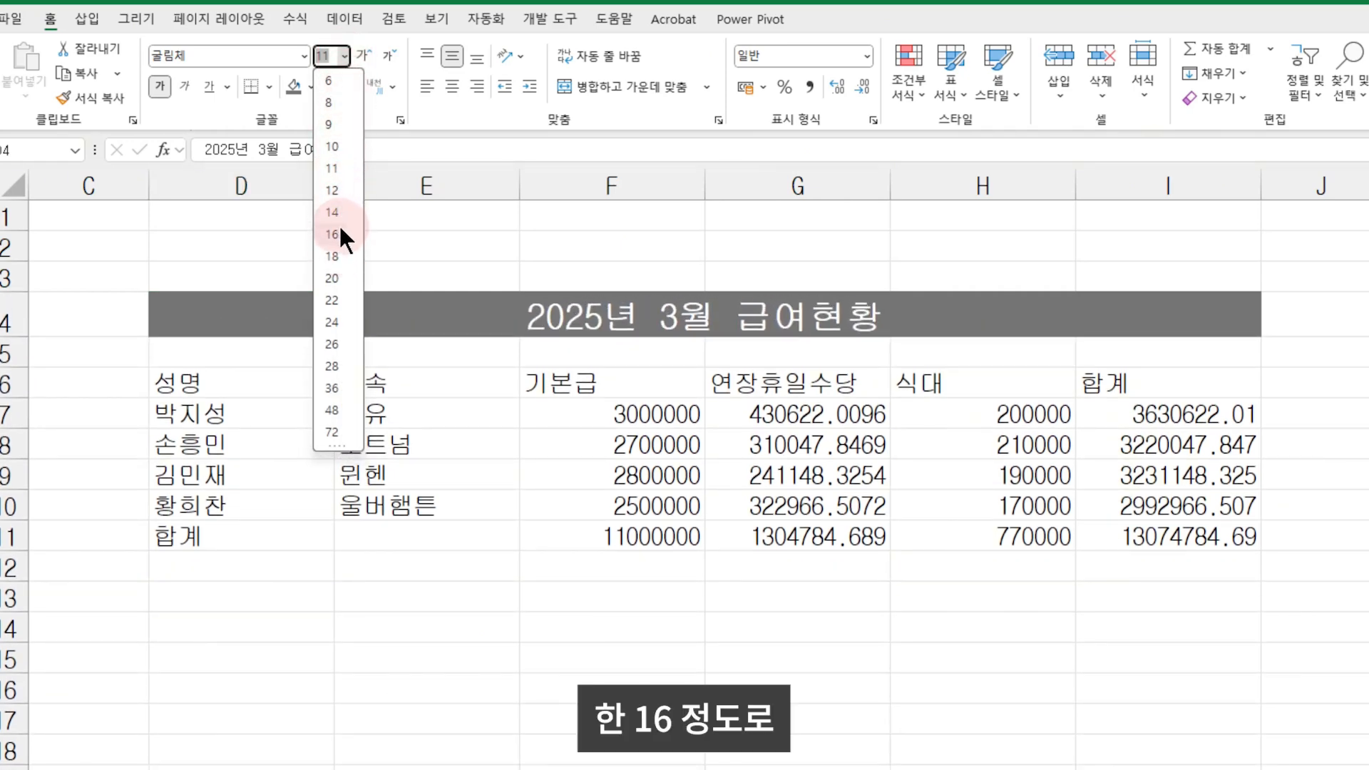
left_click(333, 212)
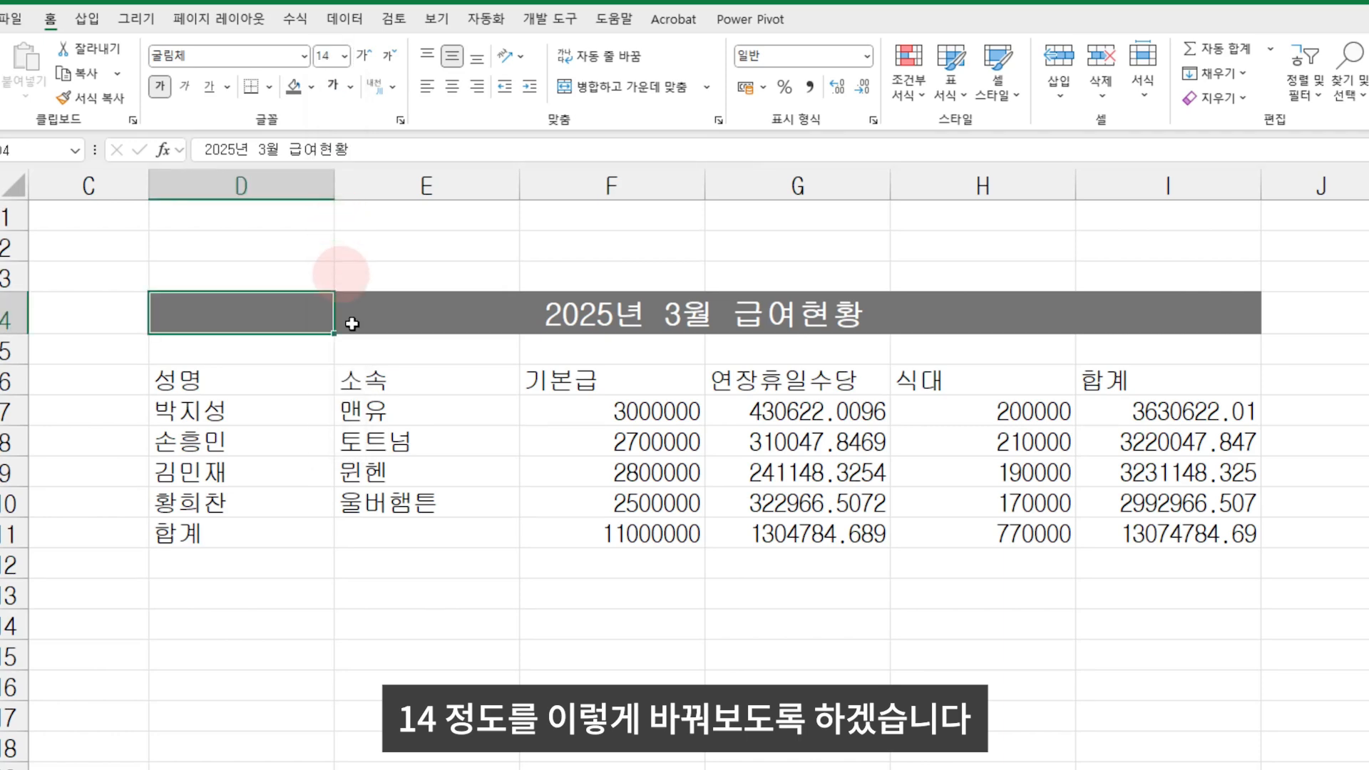
left_click(418, 545)
- Increase the height of title row 4 slightly
left_click(241, 314)
left_click(9, 318)
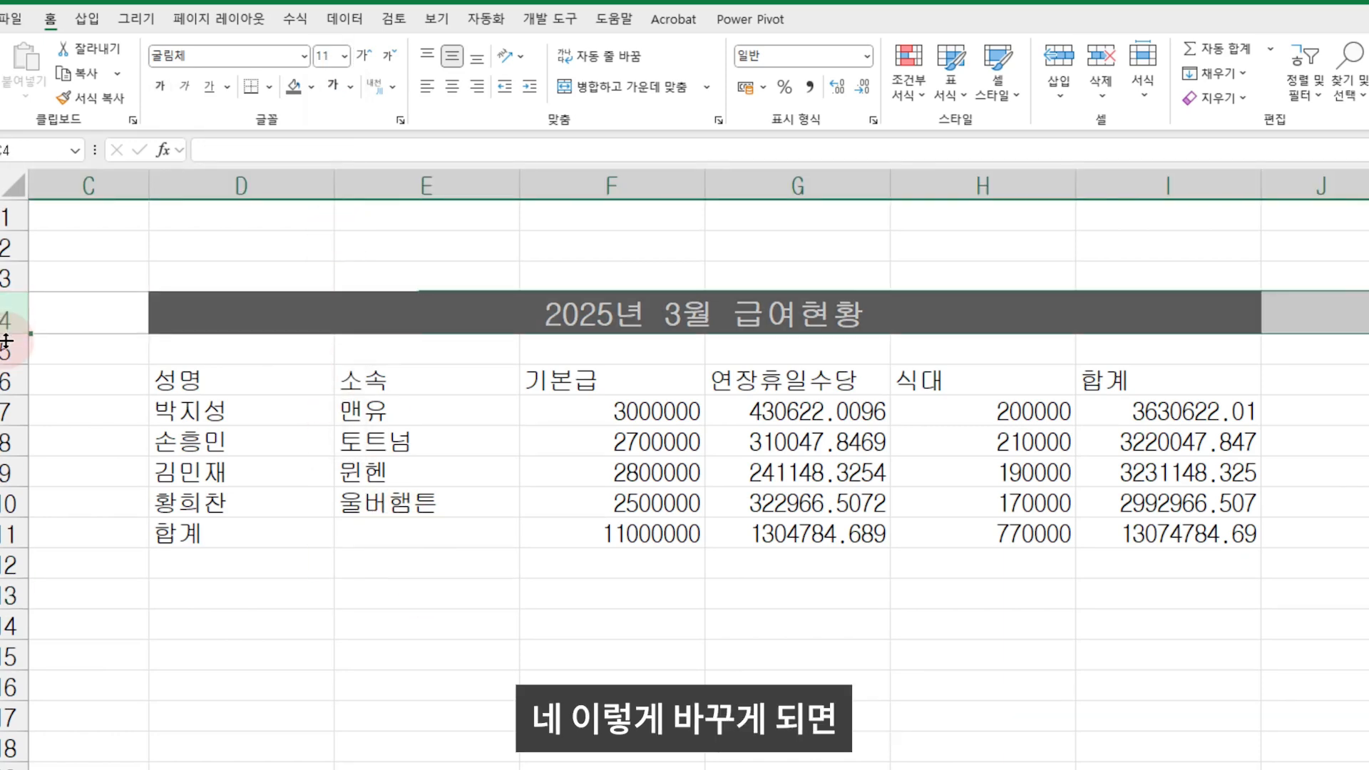
left_click_drag(8, 333, 7, 344)
left_click(612, 665)
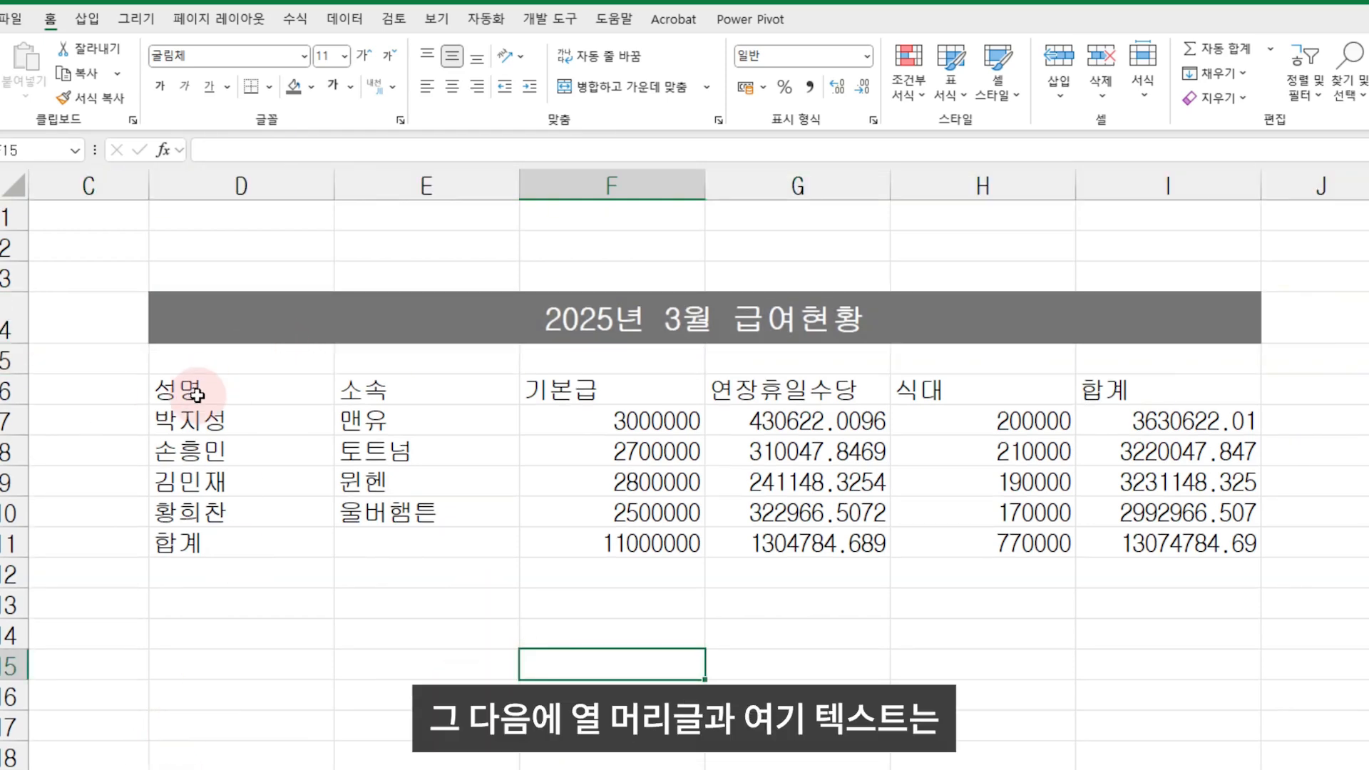
- Center the column headings in D6:I6 horizontally
left_click_drag(199, 388, 412, 519)
left_click(449, 660)
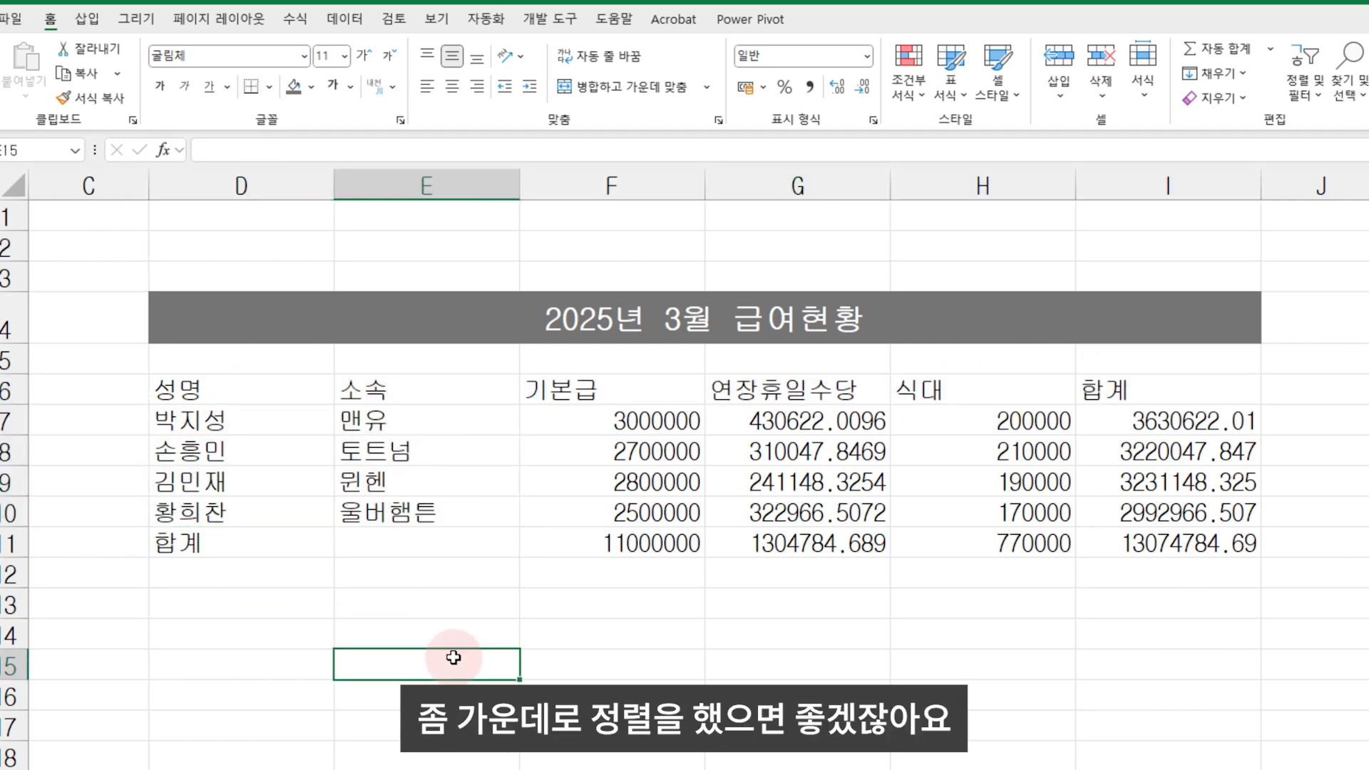
left_click_drag(235, 389, 1133, 378)
left_click(246, 391)
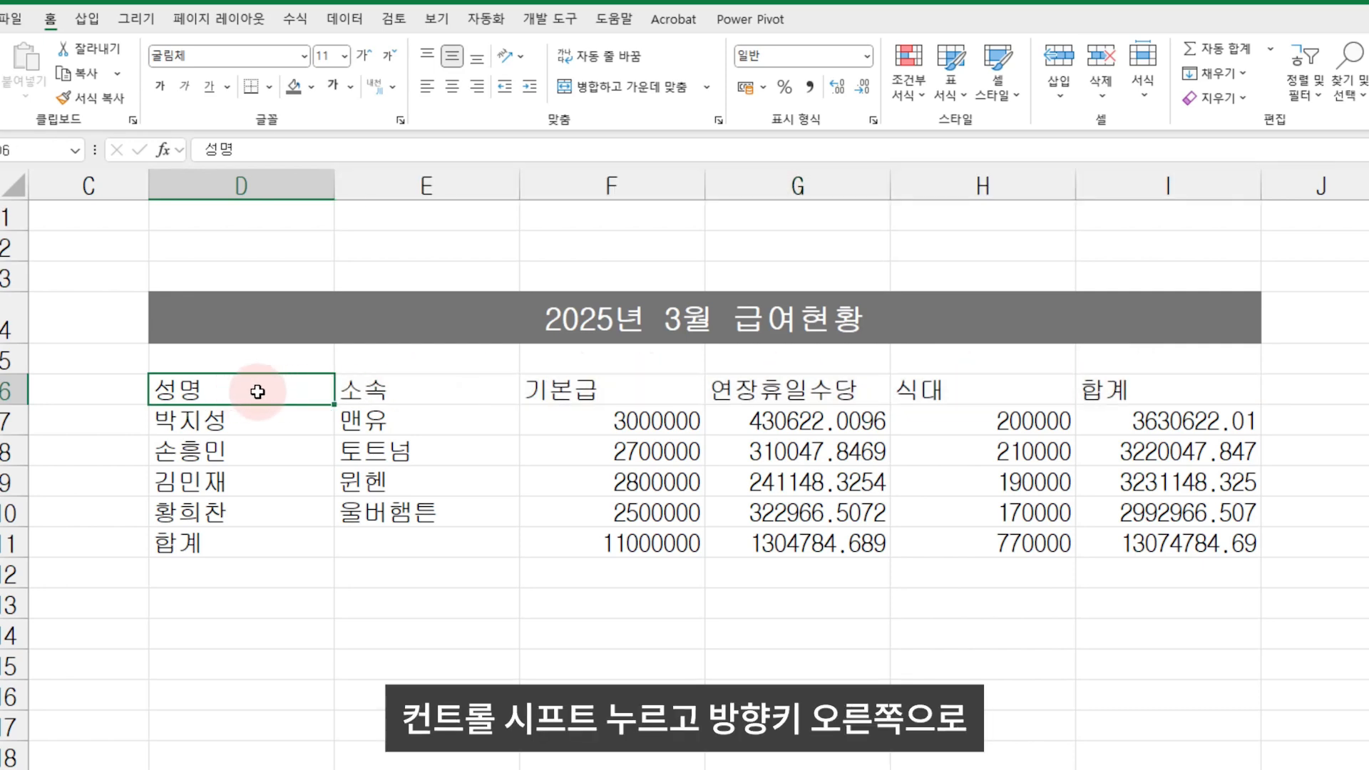
key("ctrl+shift+Right")
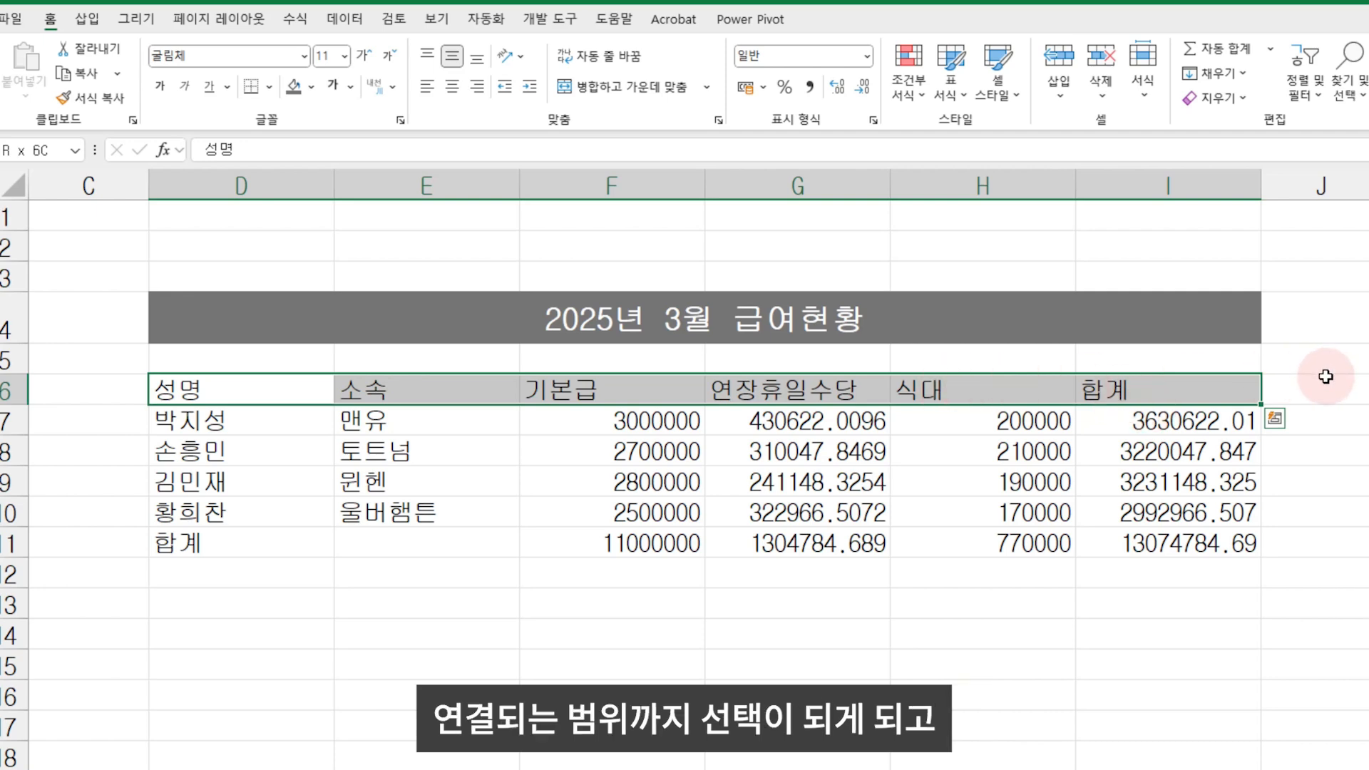
left_click(453, 86)
left_click(499, 684)
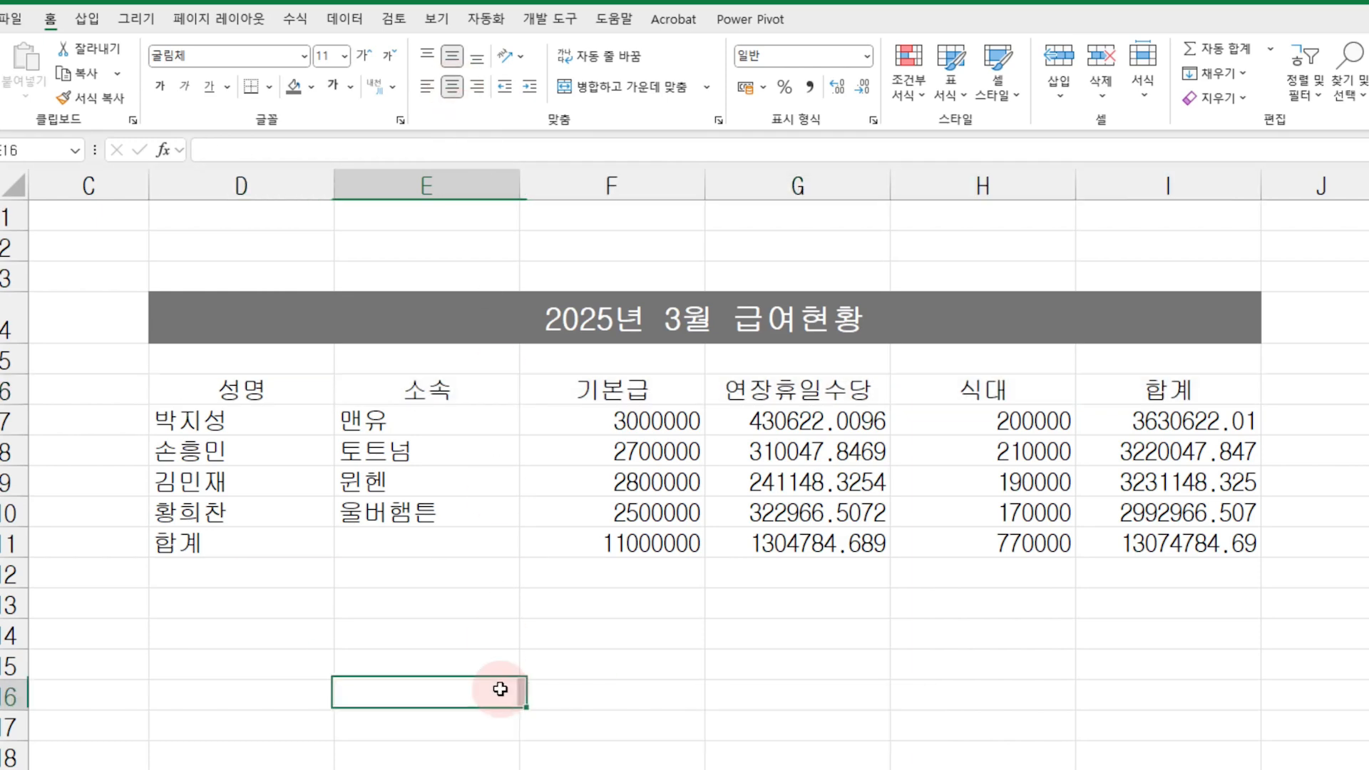
- Center the text in the name and team columns, D7:E11, horizontally
left_click_drag(214, 420, 410, 541)
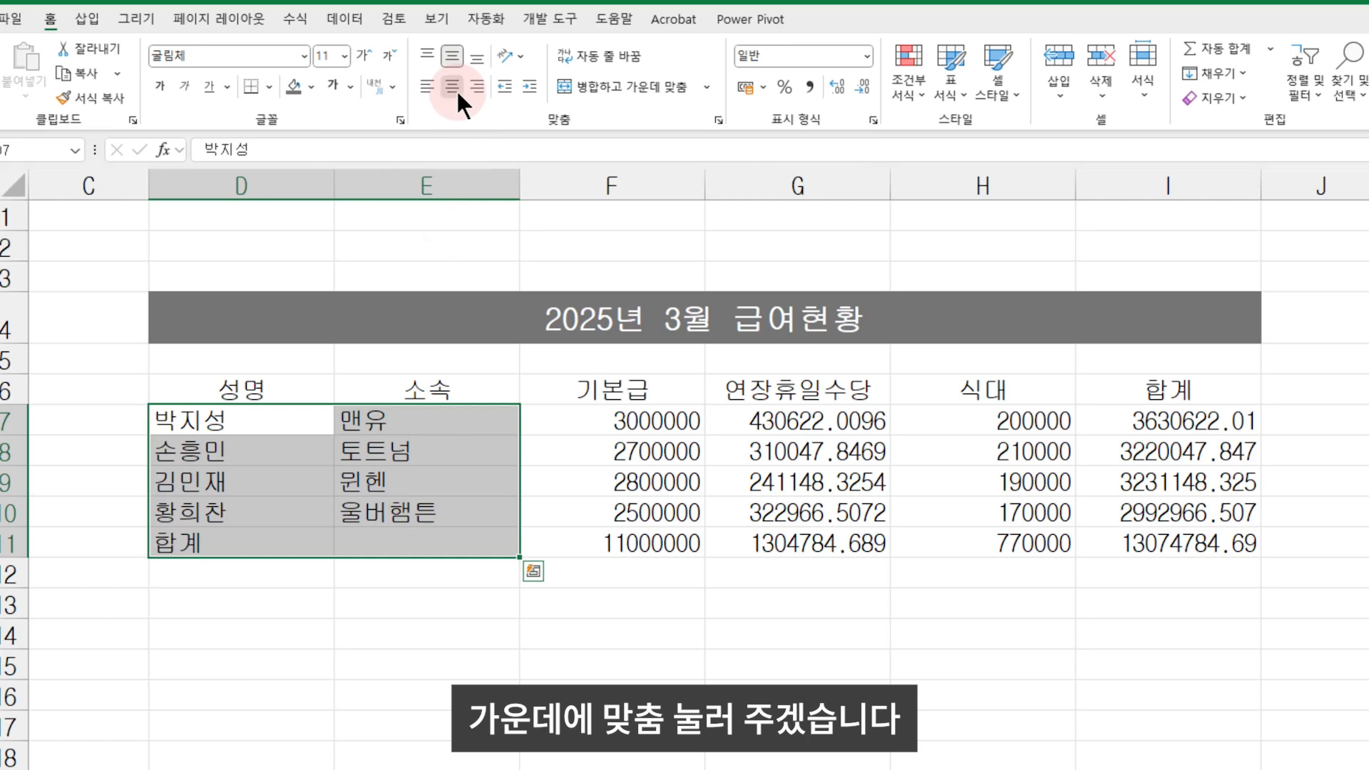
left_click(456, 88)
left_click(531, 738)
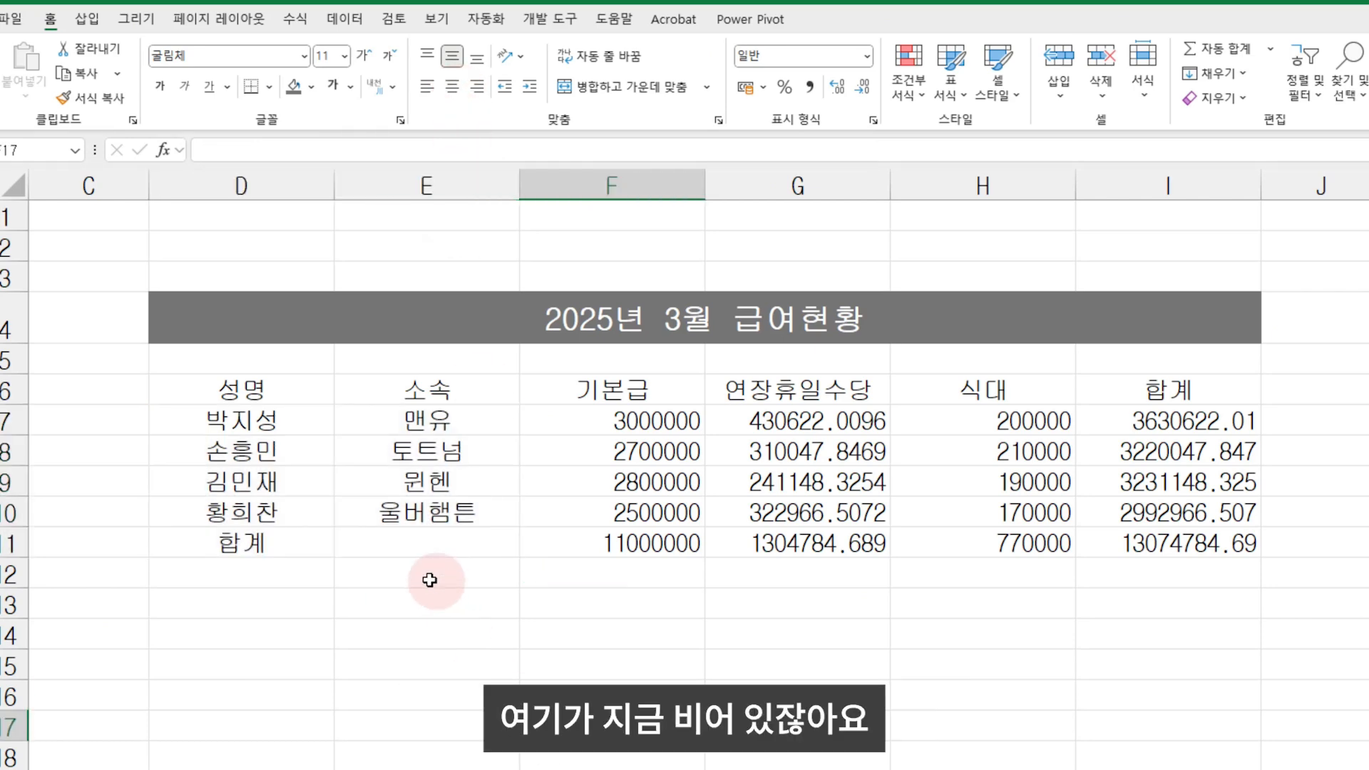
- Center the 합계 label across D11:E11 with the 선택 영역의 가운데로 alignment, without merging the cells
left_click(388, 542)
left_click_drag(282, 547, 407, 529)
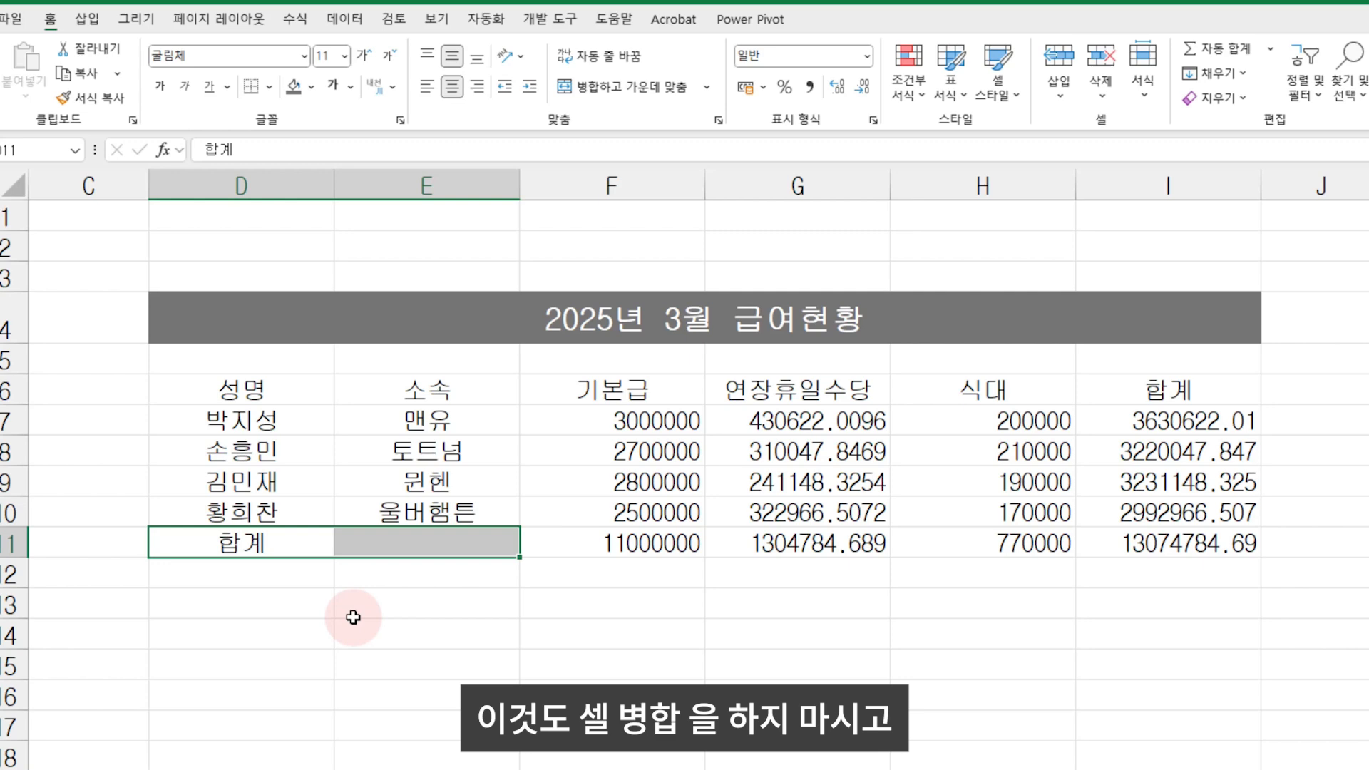
key("ctrl+1")
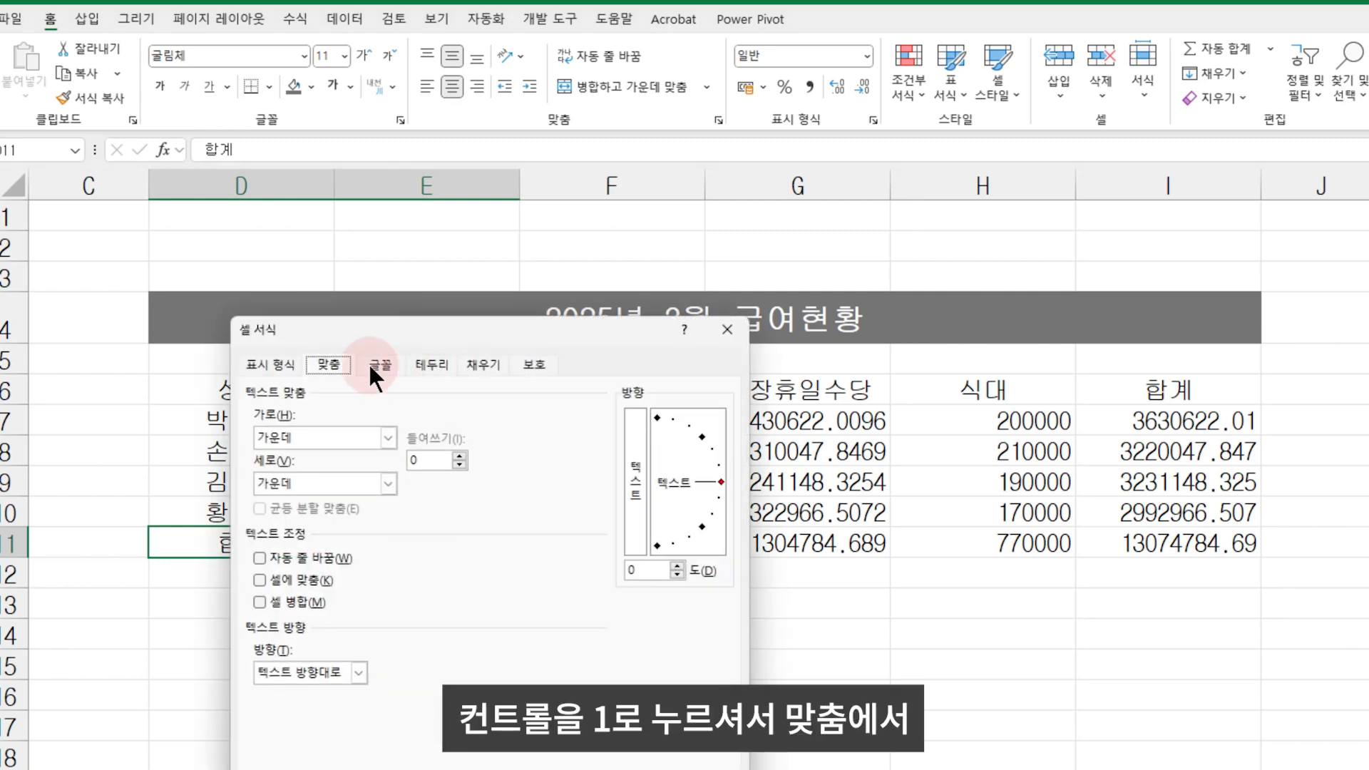
left_click(351, 442)
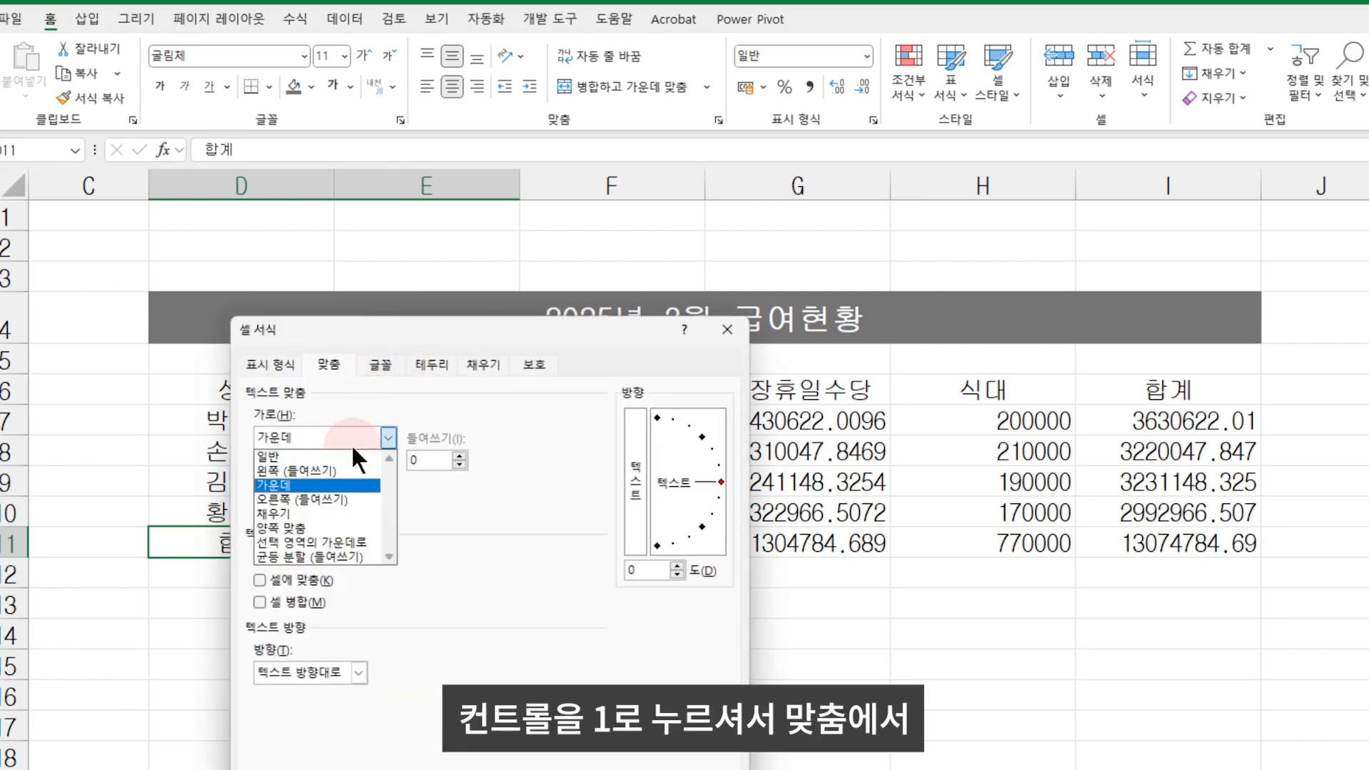
left_click(340, 542)
key("Return")
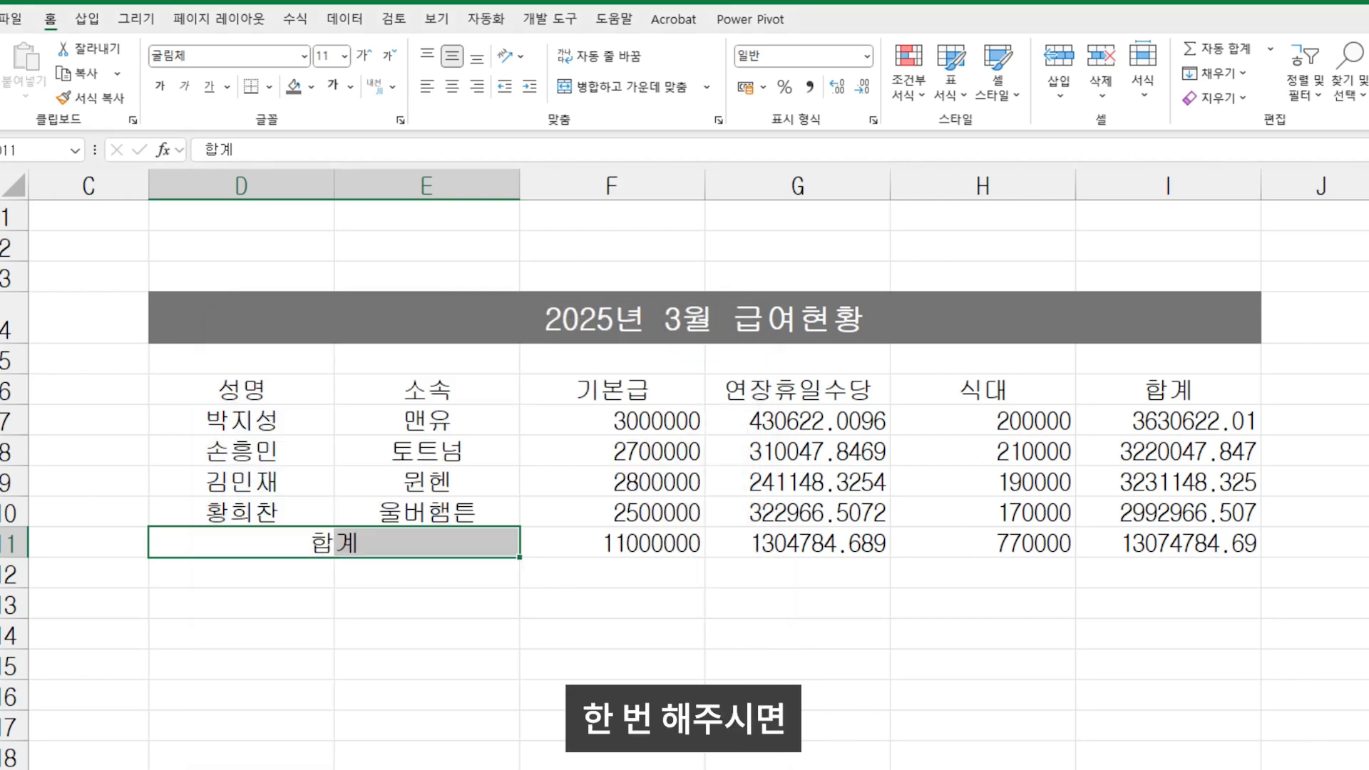
left_click_drag(606, 722, 596, 703)
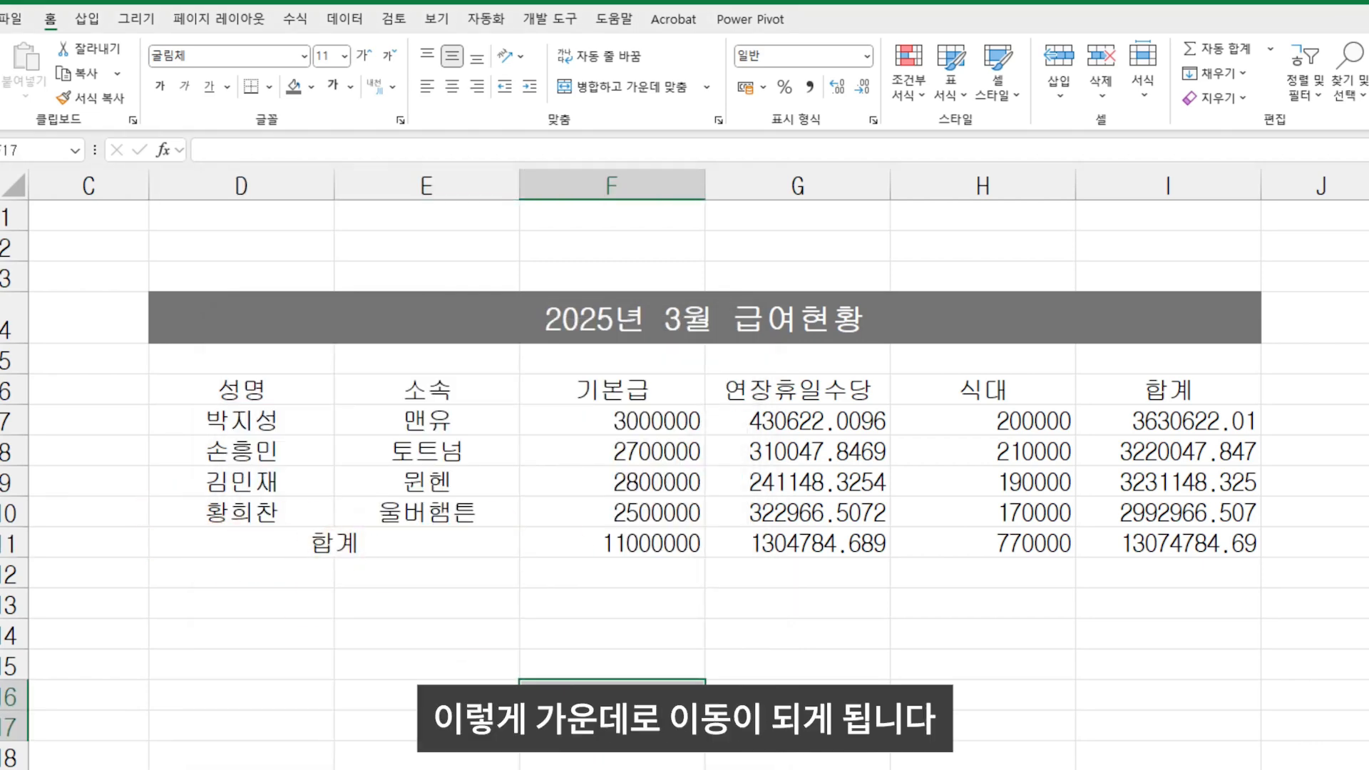
left_click(612, 421)
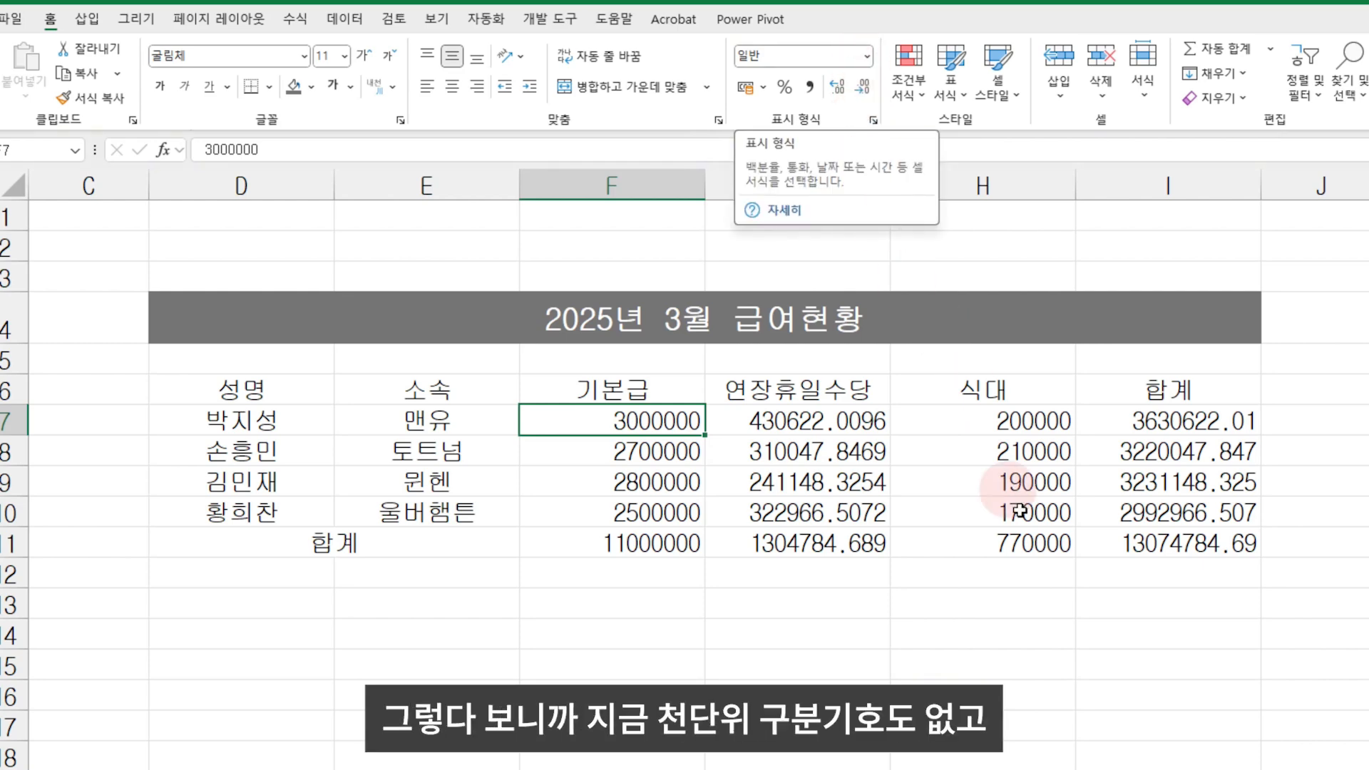
left_click(1080, 598)
left_click_drag(640, 428, 618, 544)
left_click(829, 425)
left_click_drag(828, 425, 820, 546)
left_click_drag(1187, 422, 1203, 544)
left_click(1091, 599)
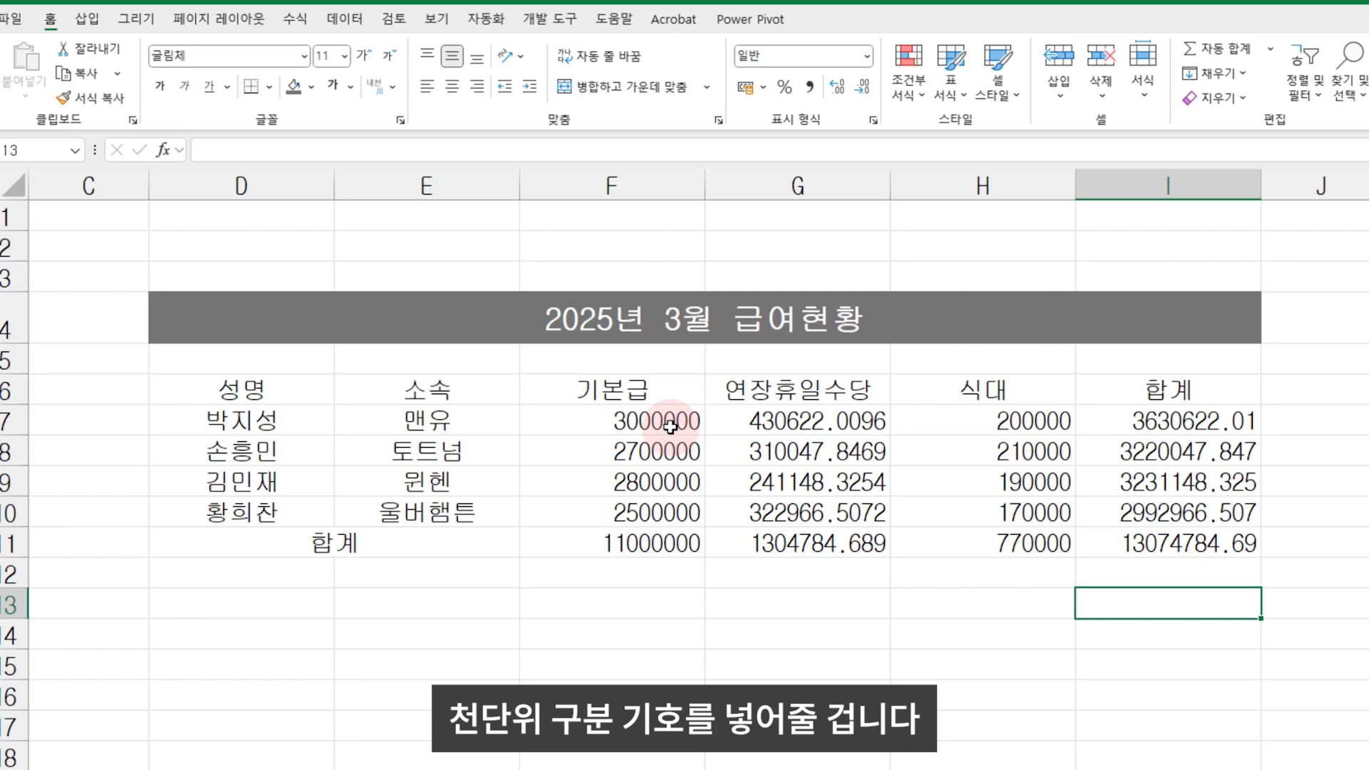
- Try the comma style on the pay figures in F7:I11, and undo it
left_click_drag(670, 427, 1172, 536)
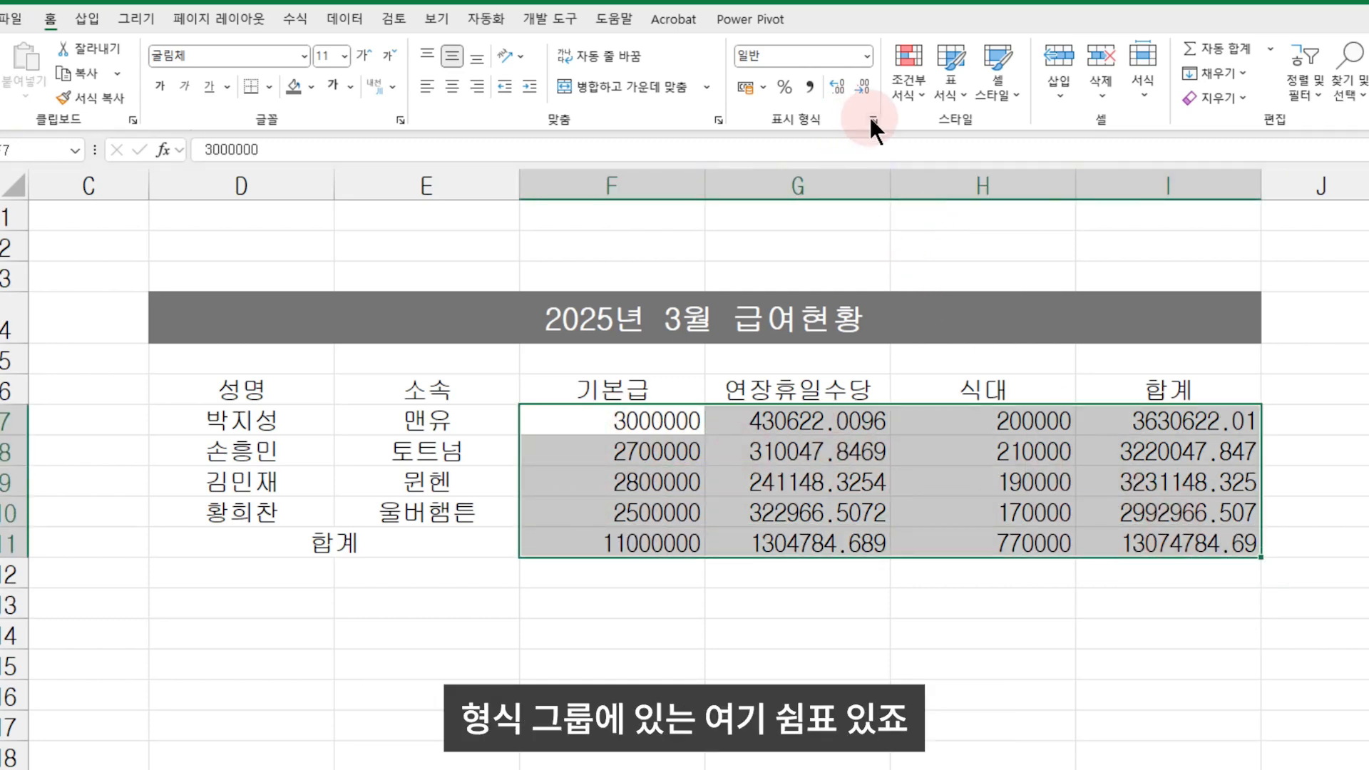
left_click(811, 80)
left_click(752, 695)
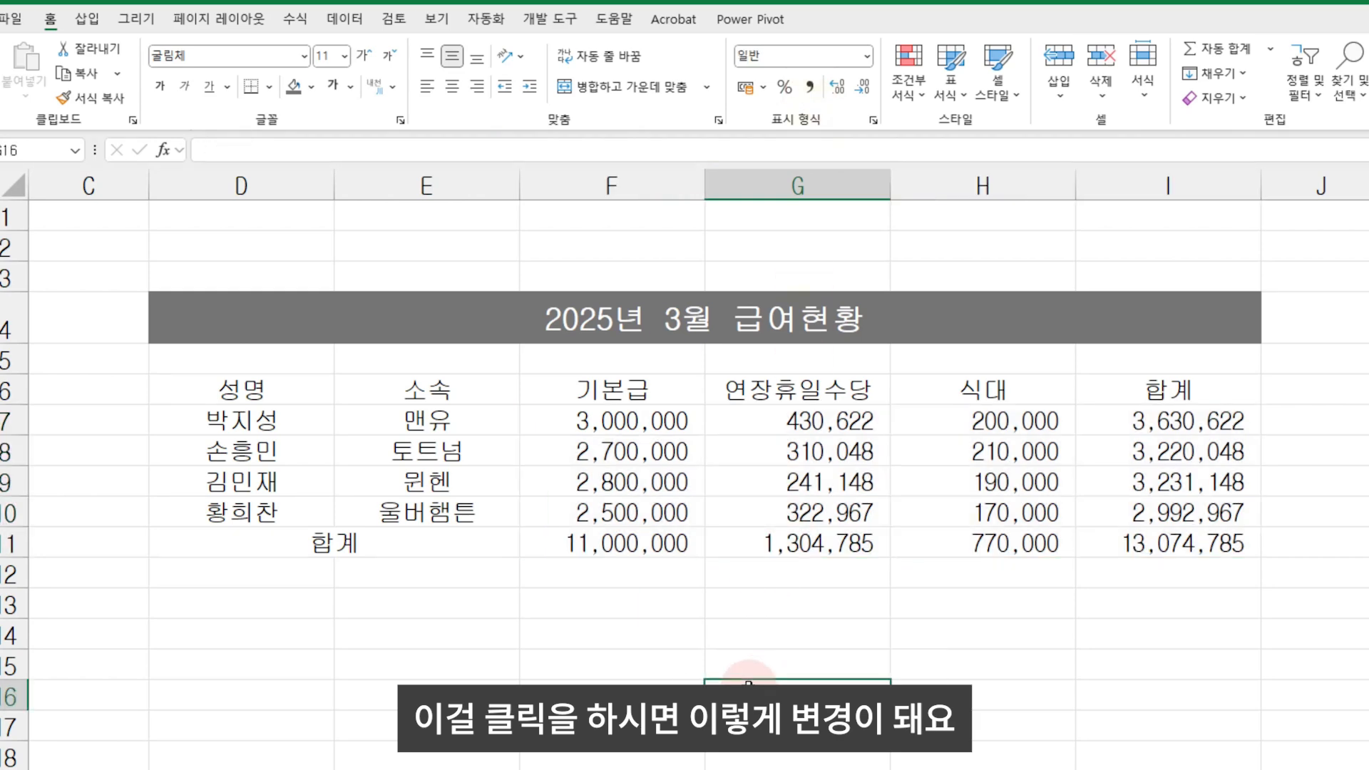
left_click_drag(611, 421, 1122, 527)
left_click(813, 89)
left_click(825, 656)
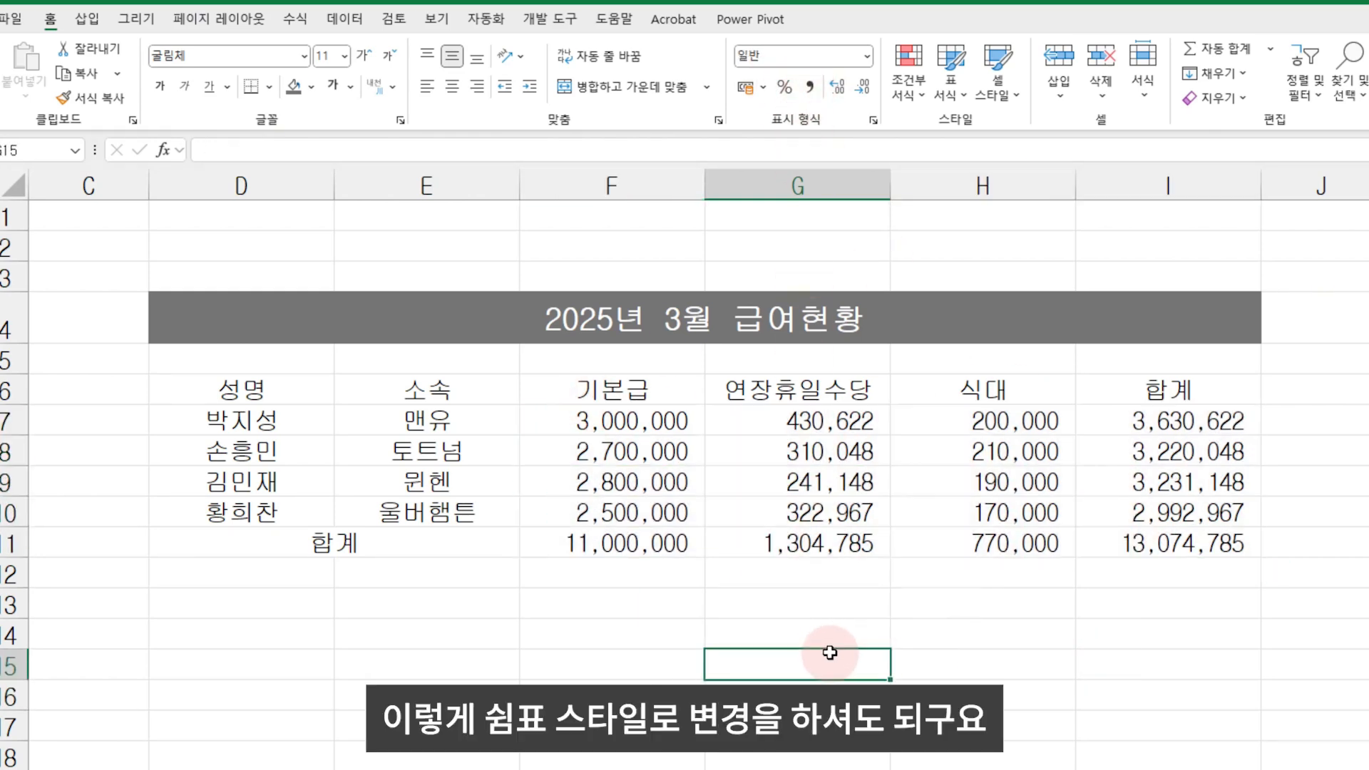
key("ctrl+z")
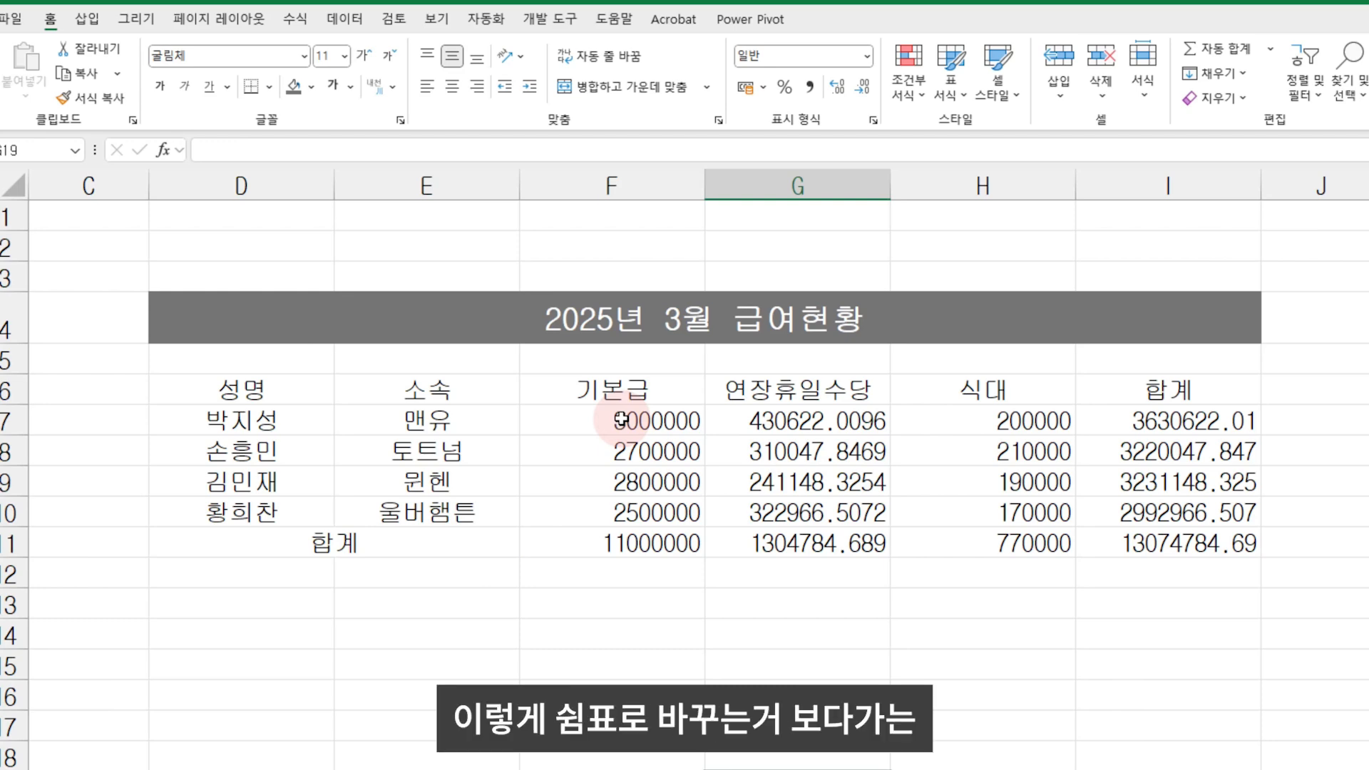
- Apply the existing custom number format #,##0 to the pay figures in F7:I11
left_click_drag(621, 420, 1124, 540)
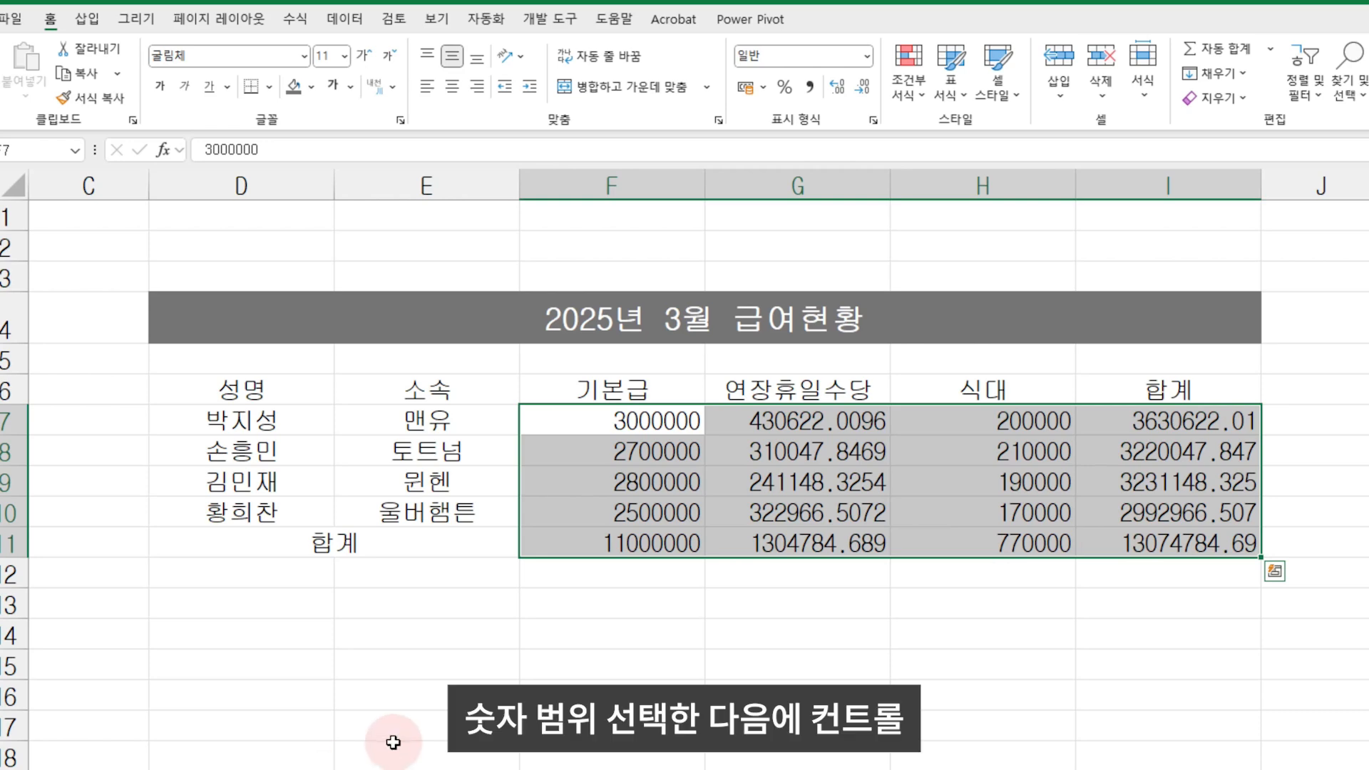
key("ctrl+1")
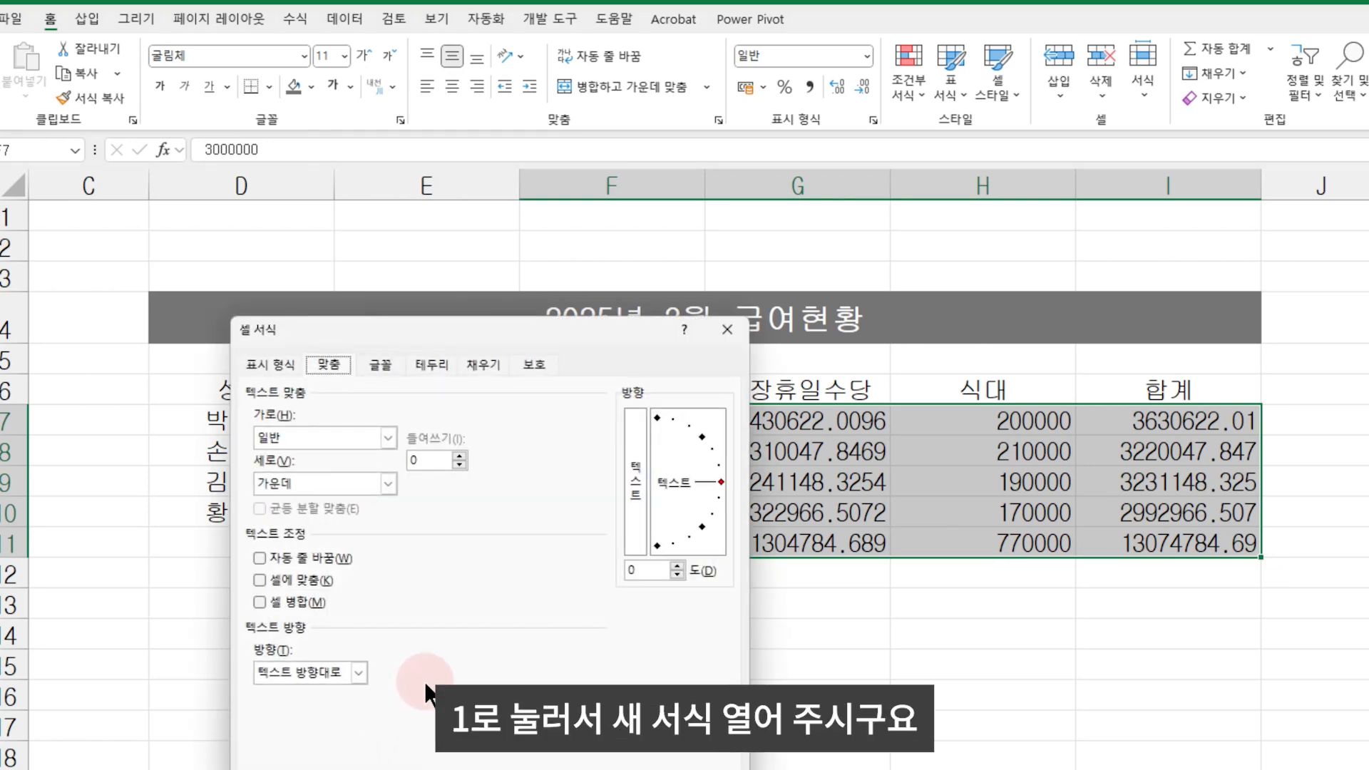
left_click(269, 363)
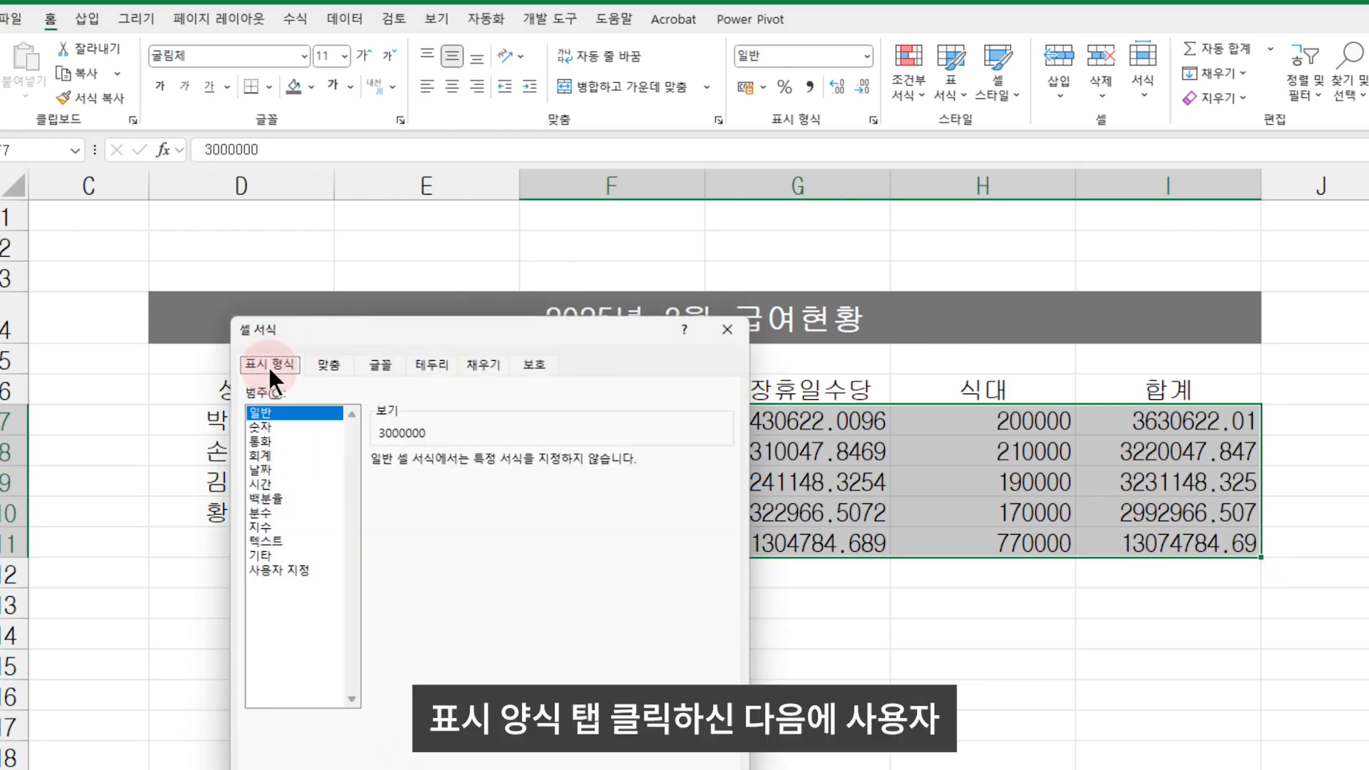
left_click(297, 570)
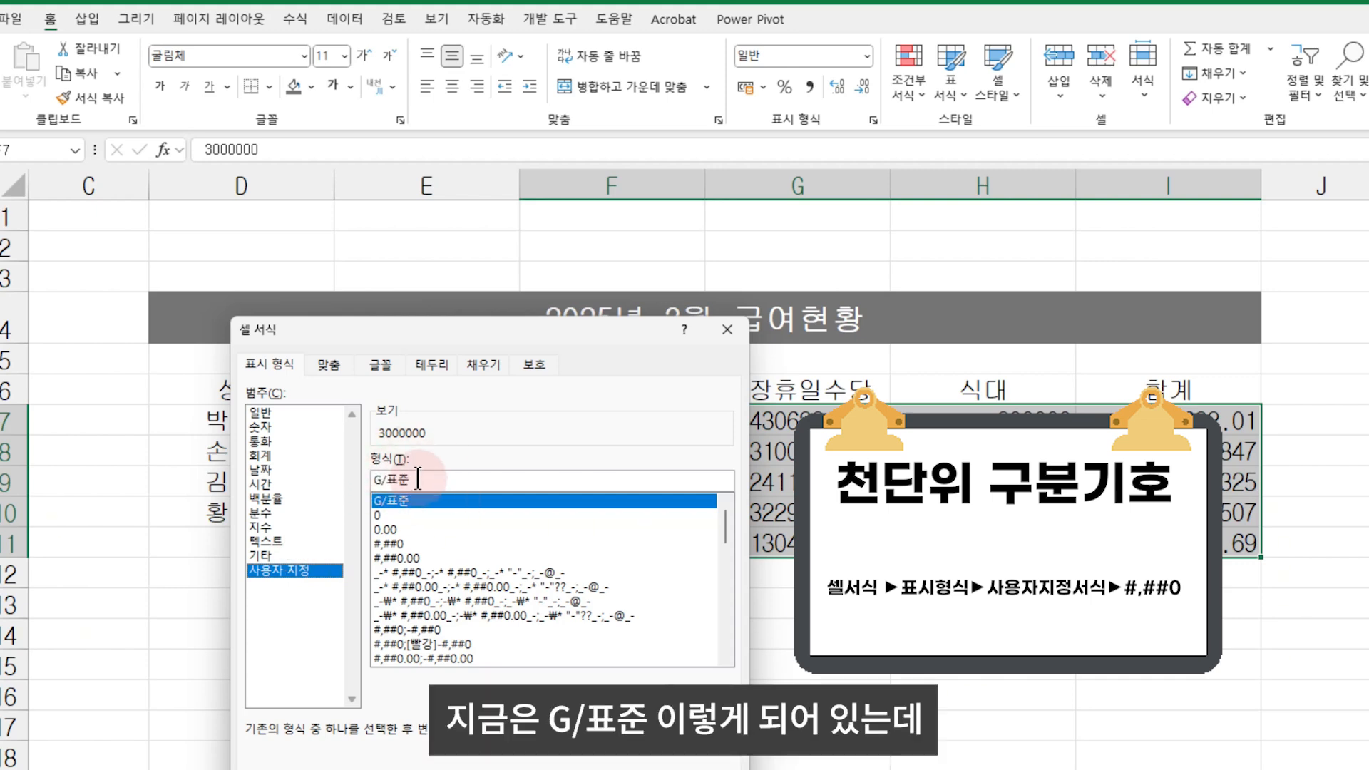
left_click(399, 546)
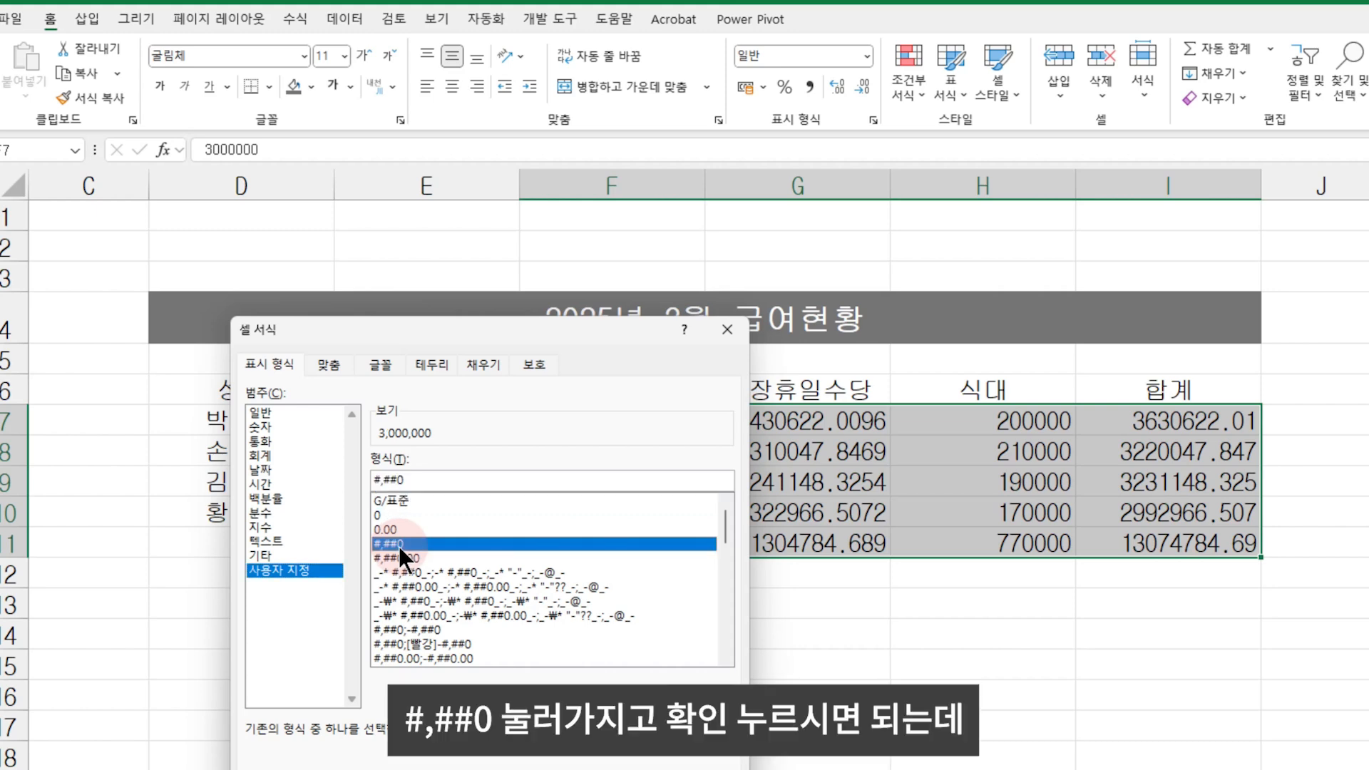
key("Return")
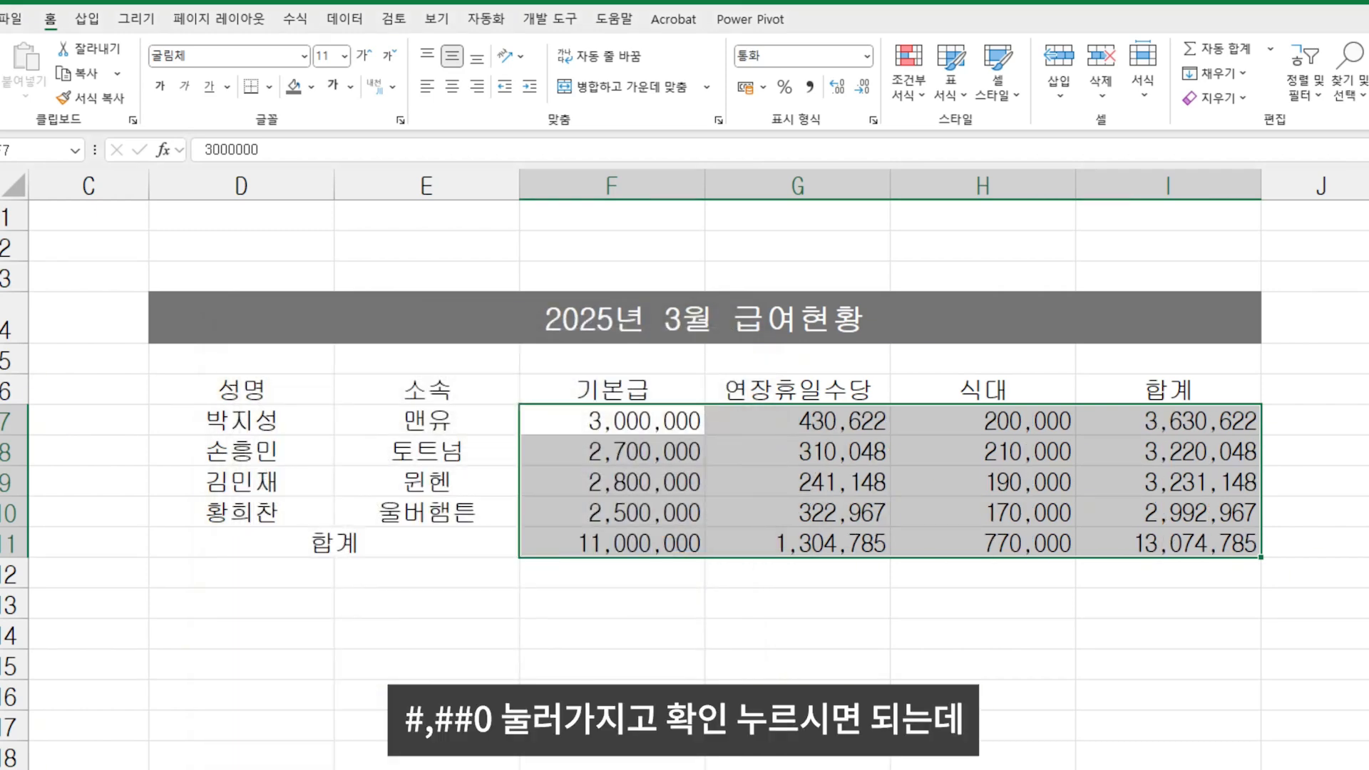
- Replace the custom format code G/표준 for F7:I11 with a manually entered #,##0 and apply it
key("ctrl+1")
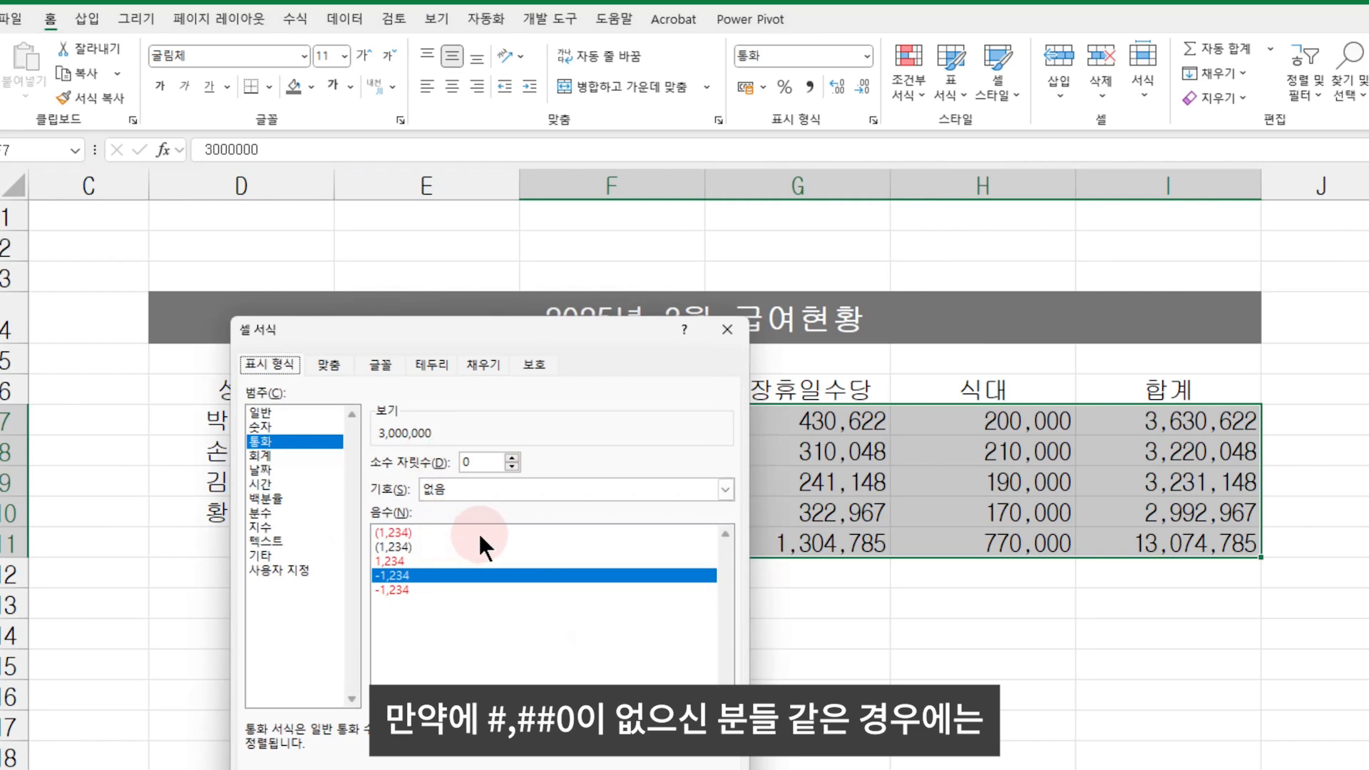
left_click(288, 571)
left_click(443, 477)
left_click(444, 499)
left_click(421, 480)
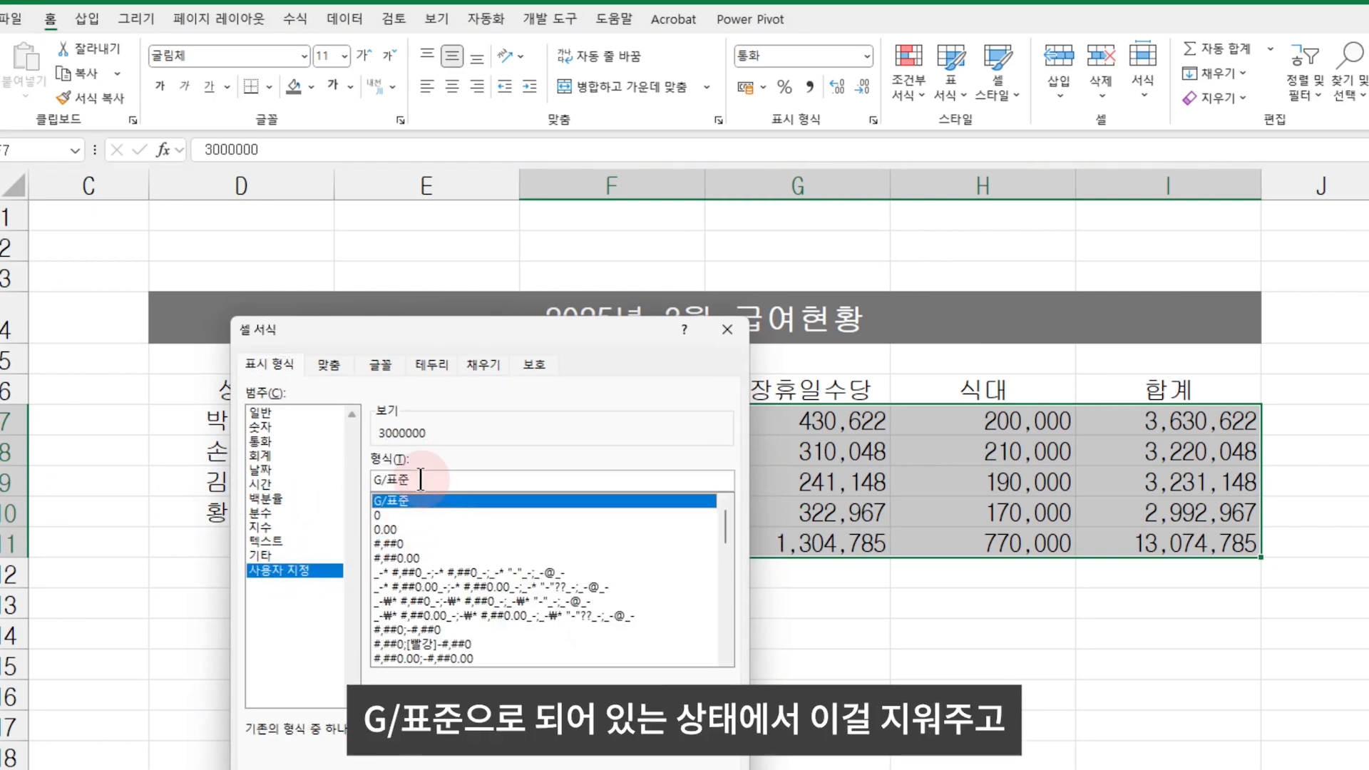
key("BackSpace")
key("BackSpace")
key("BackSpace")
key("BackSpace")
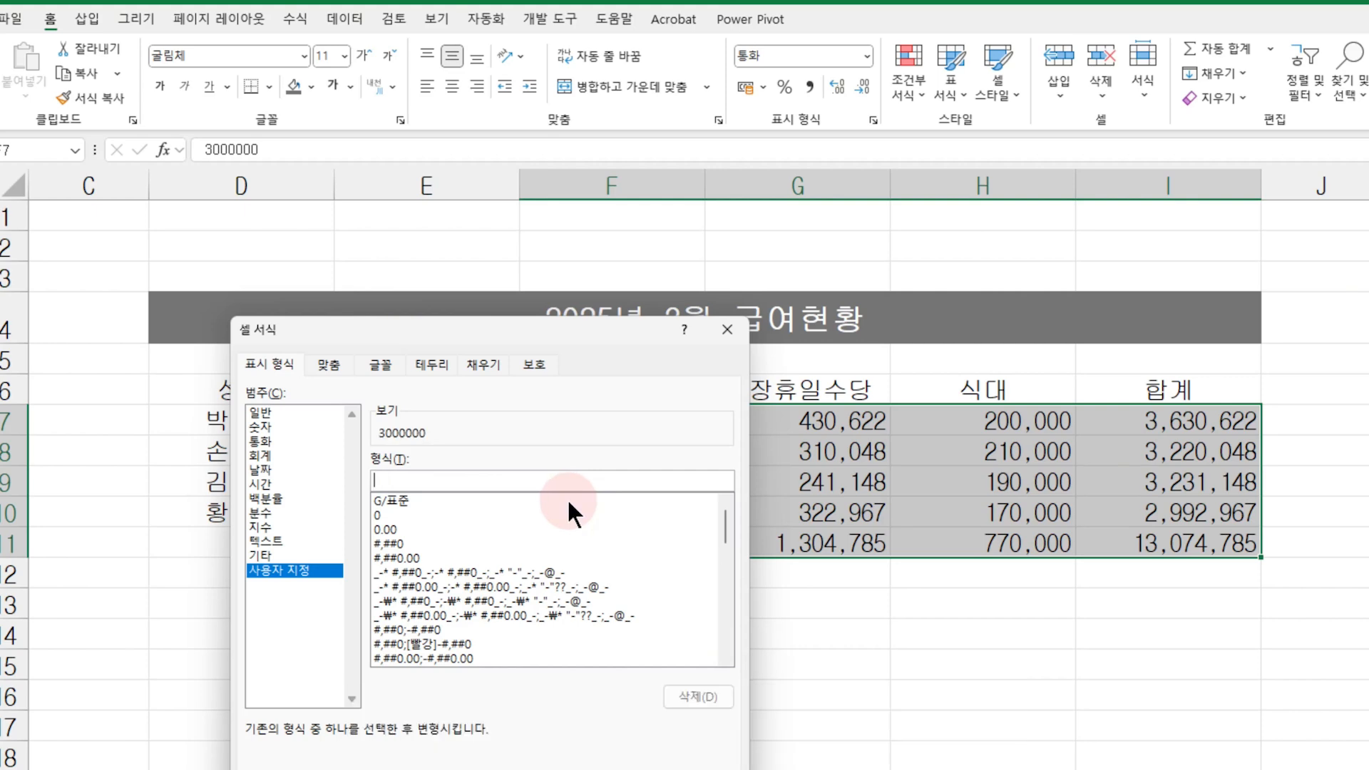
type("#")
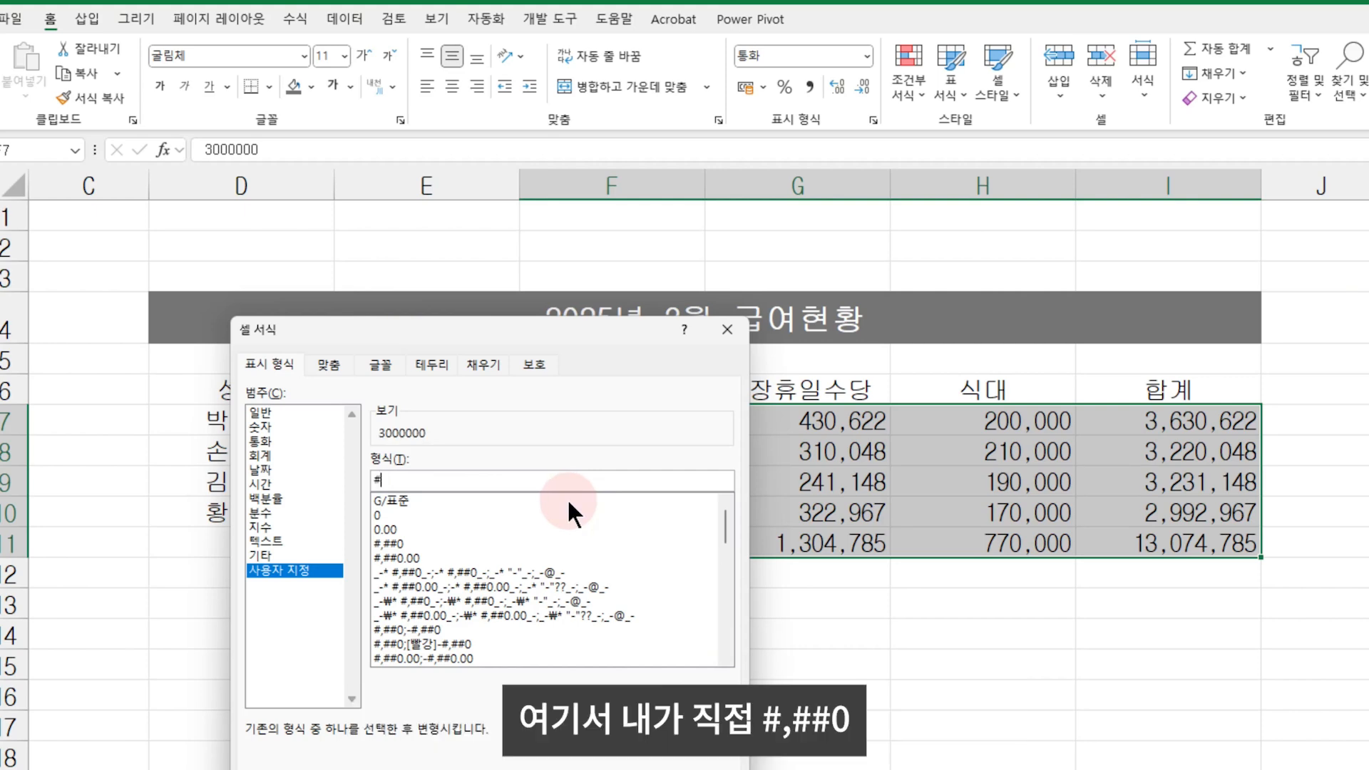
type(",##0")
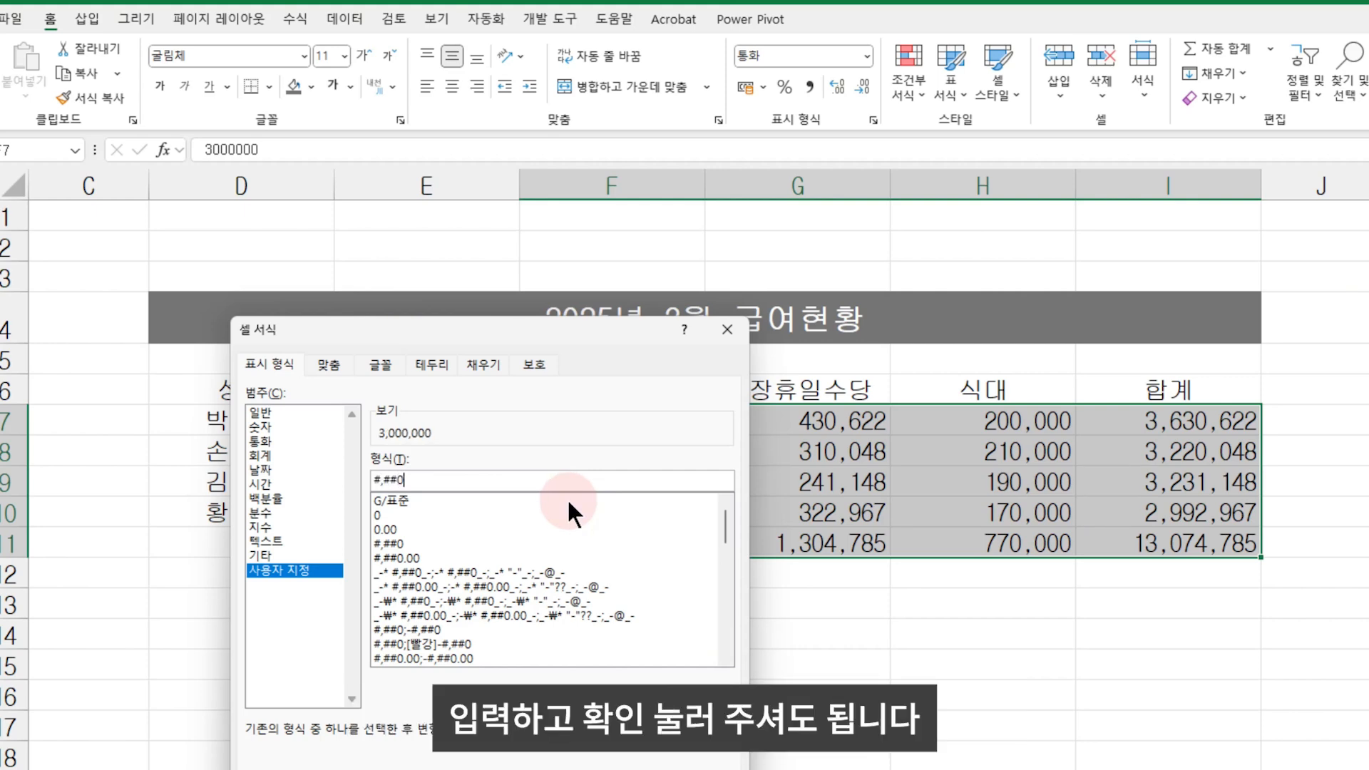
key("Return")
left_click(983, 664)
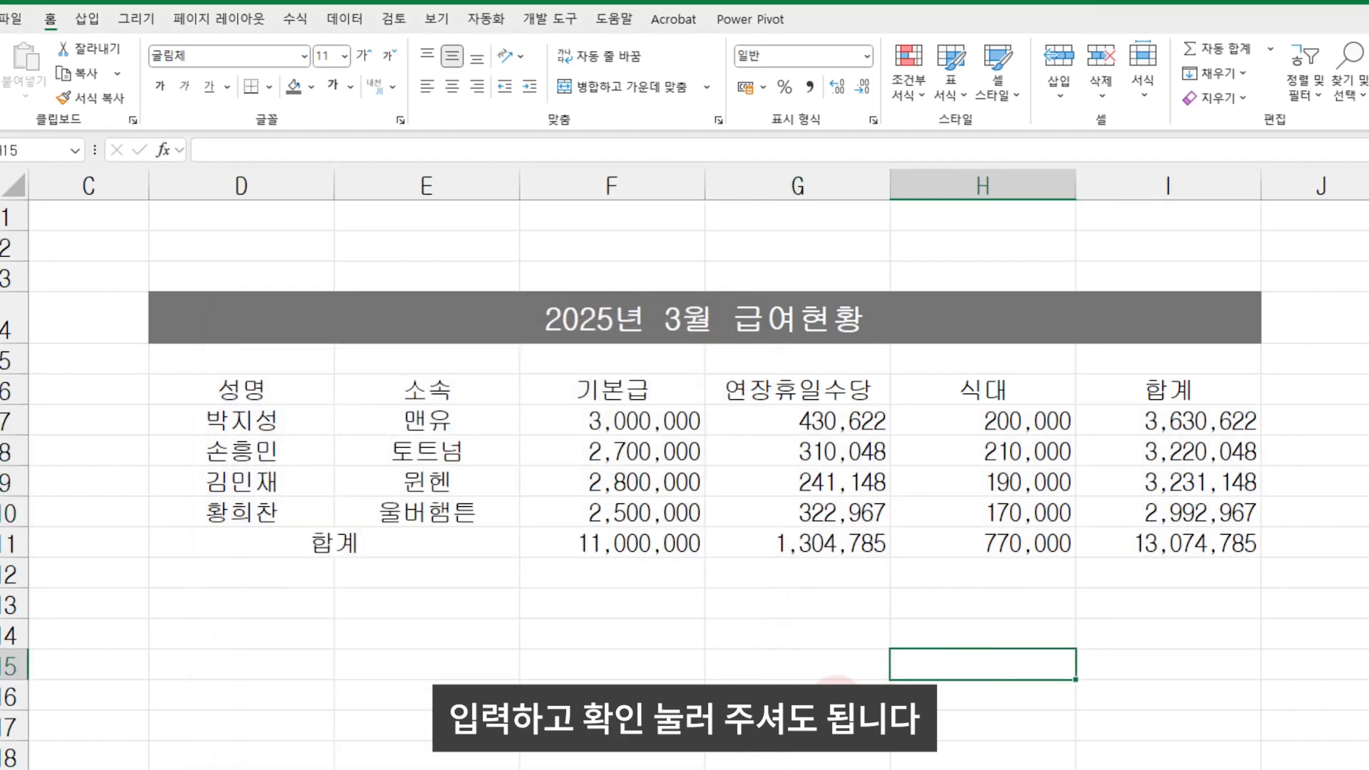
left_click_drag(615, 428, 1141, 540)
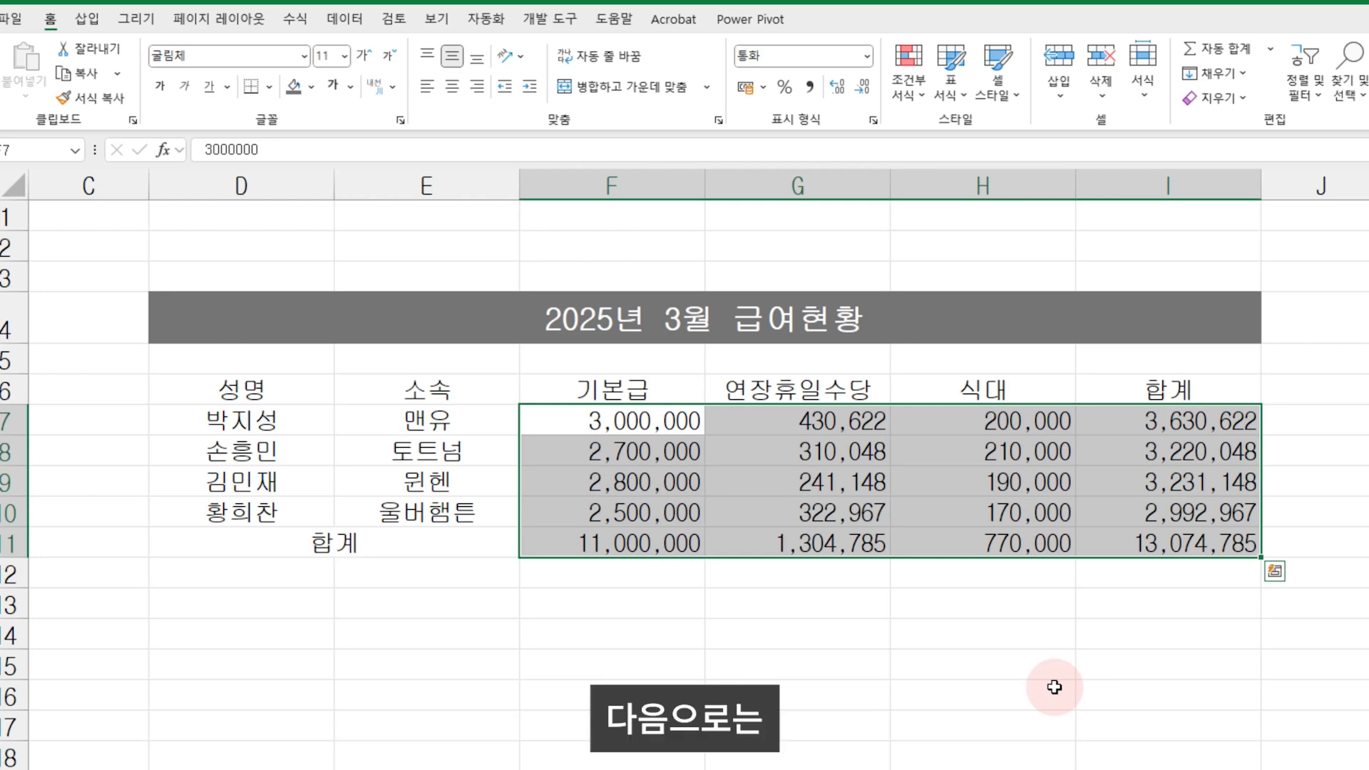
left_click(473, 626)
left_click_drag(220, 385, 1176, 552)
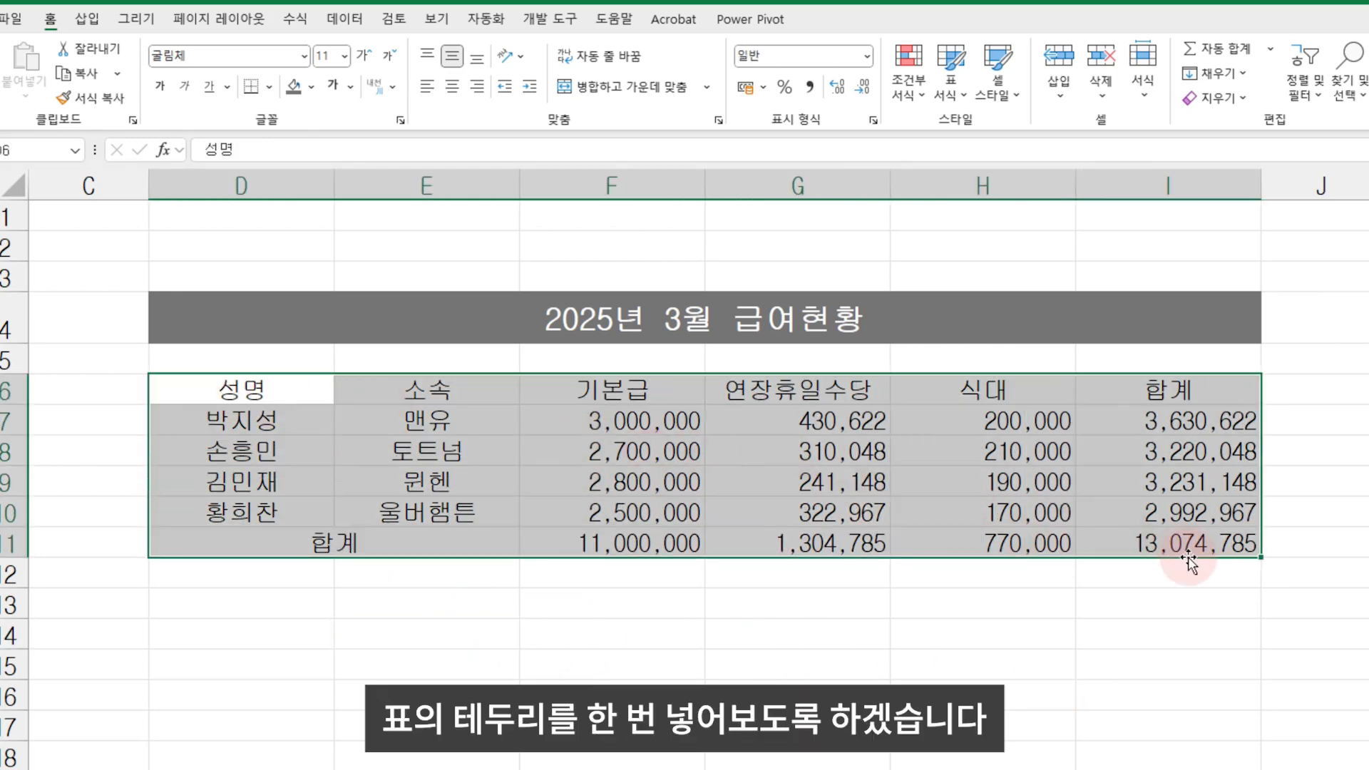
left_click(646, 688)
left_click_drag(270, 411, 1237, 542)
left_click(713, 688)
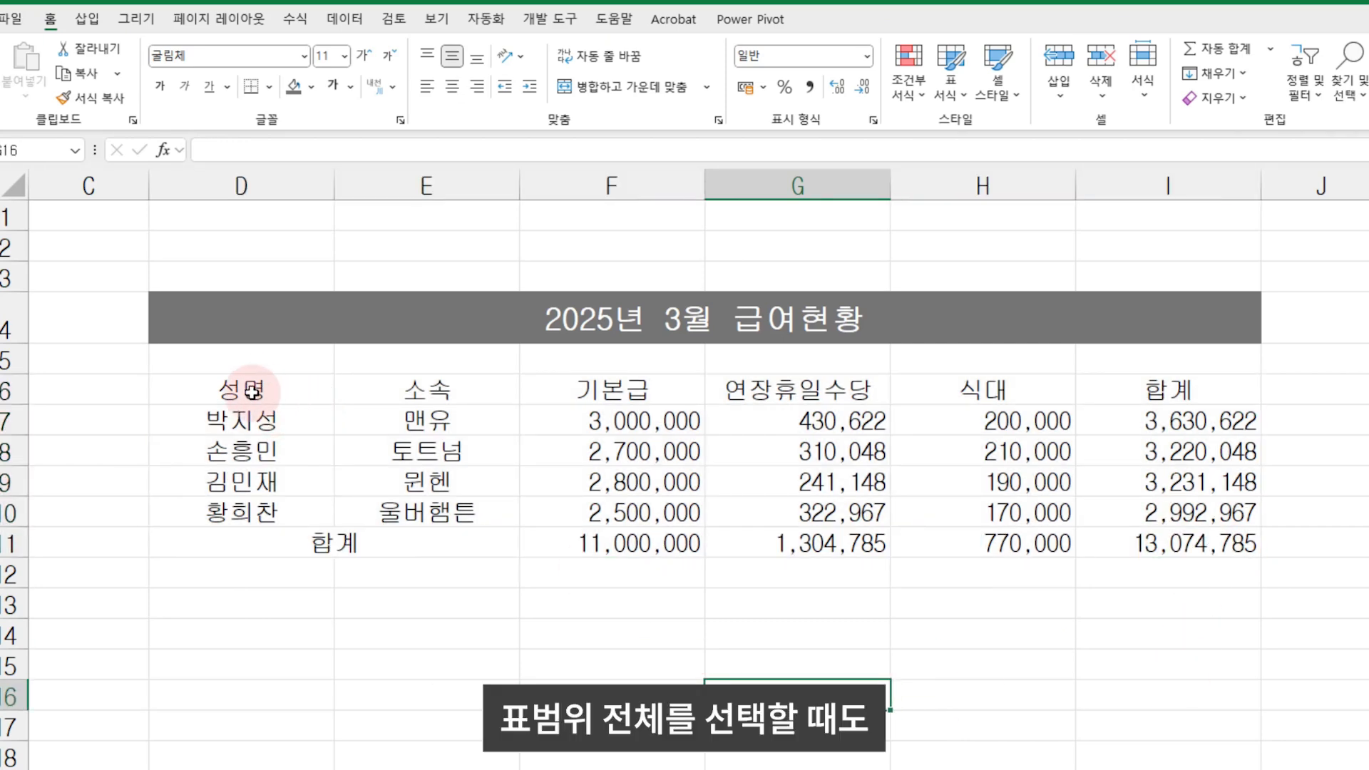
- Select the whole pay table D6:I11, clear it, and reselect the table by extending the selection from the 성명 header cell
left_click_drag(252, 391, 1177, 546)
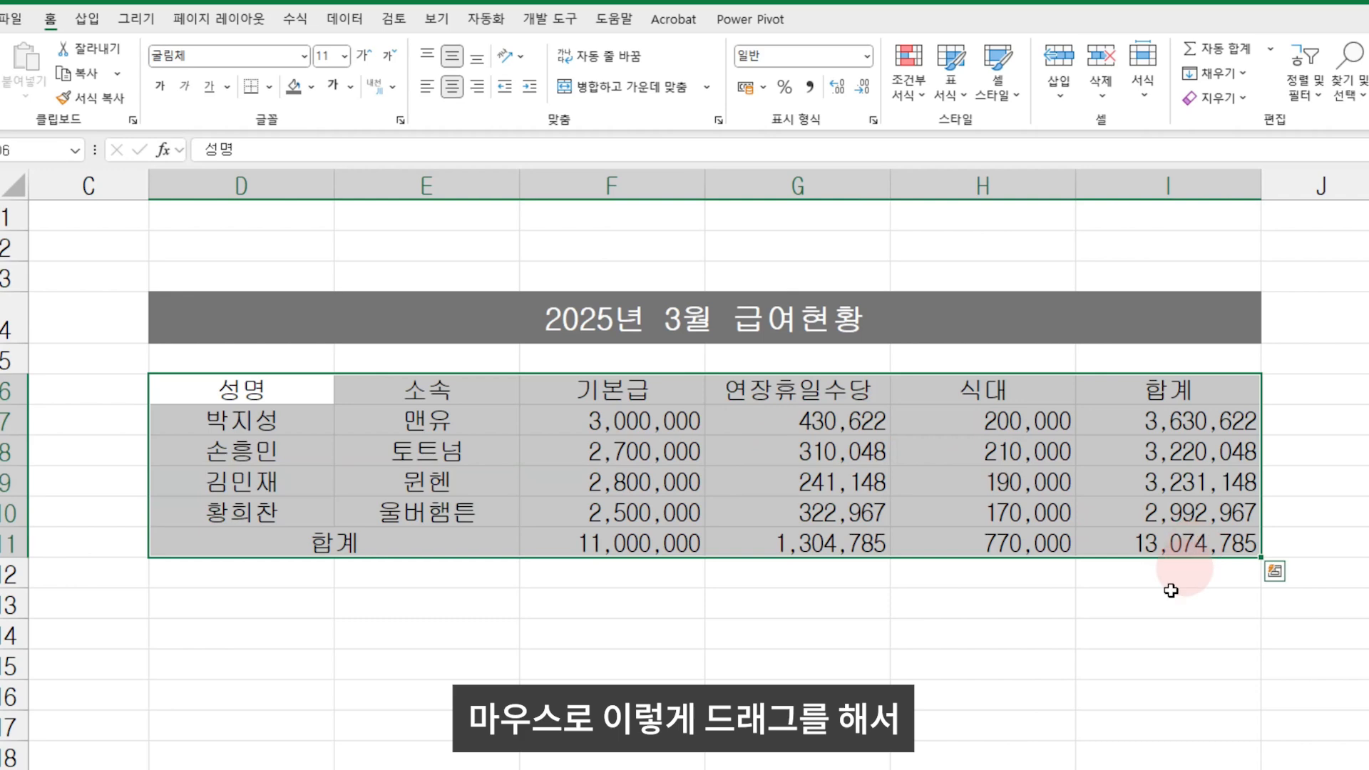
left_click(514, 603)
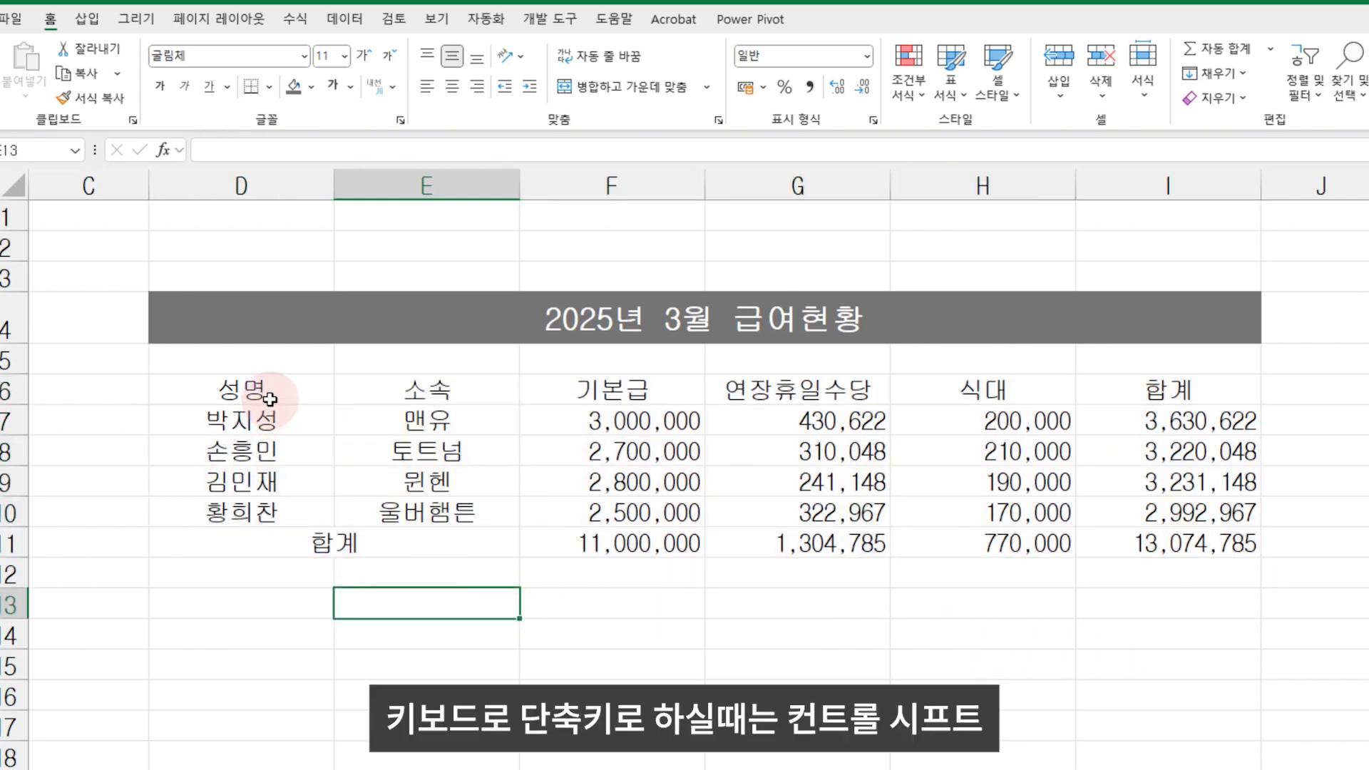
left_click(270, 399)
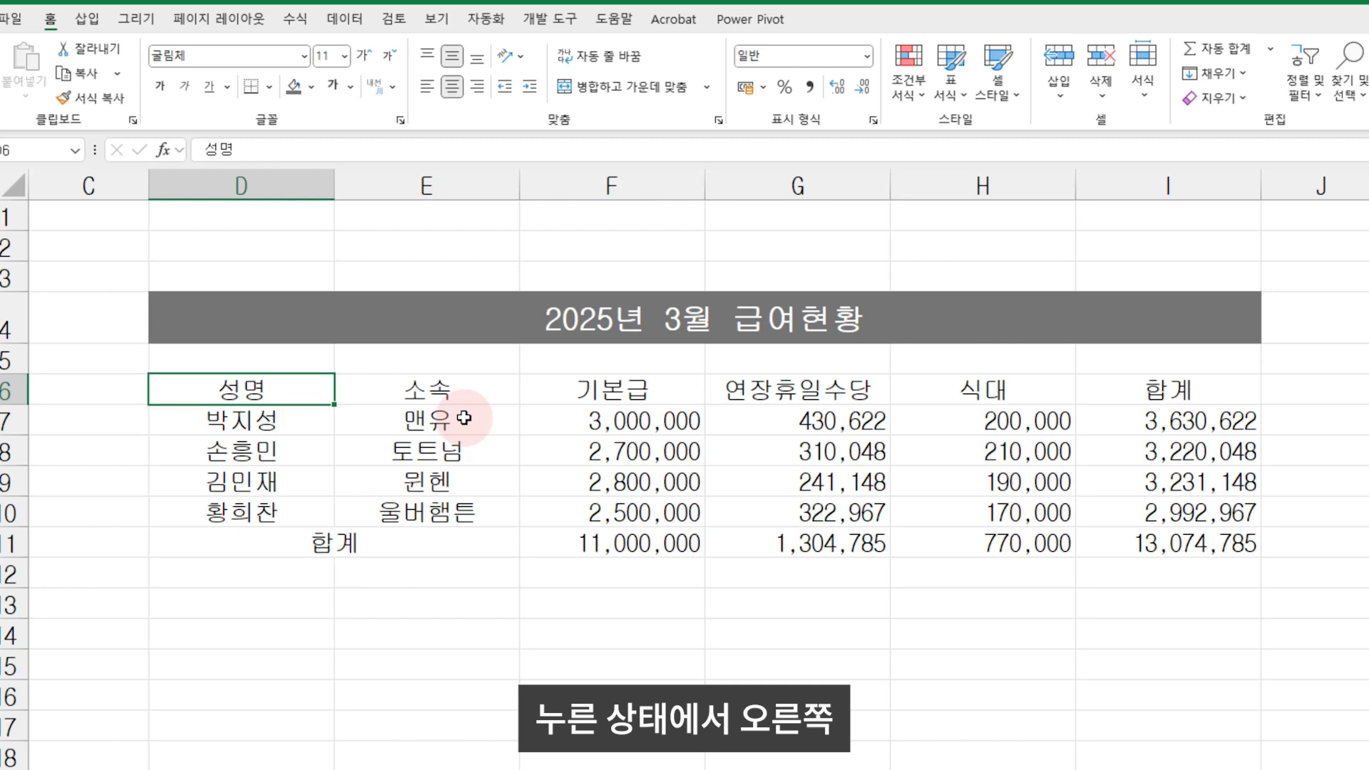
key("ctrl+shift+Right")
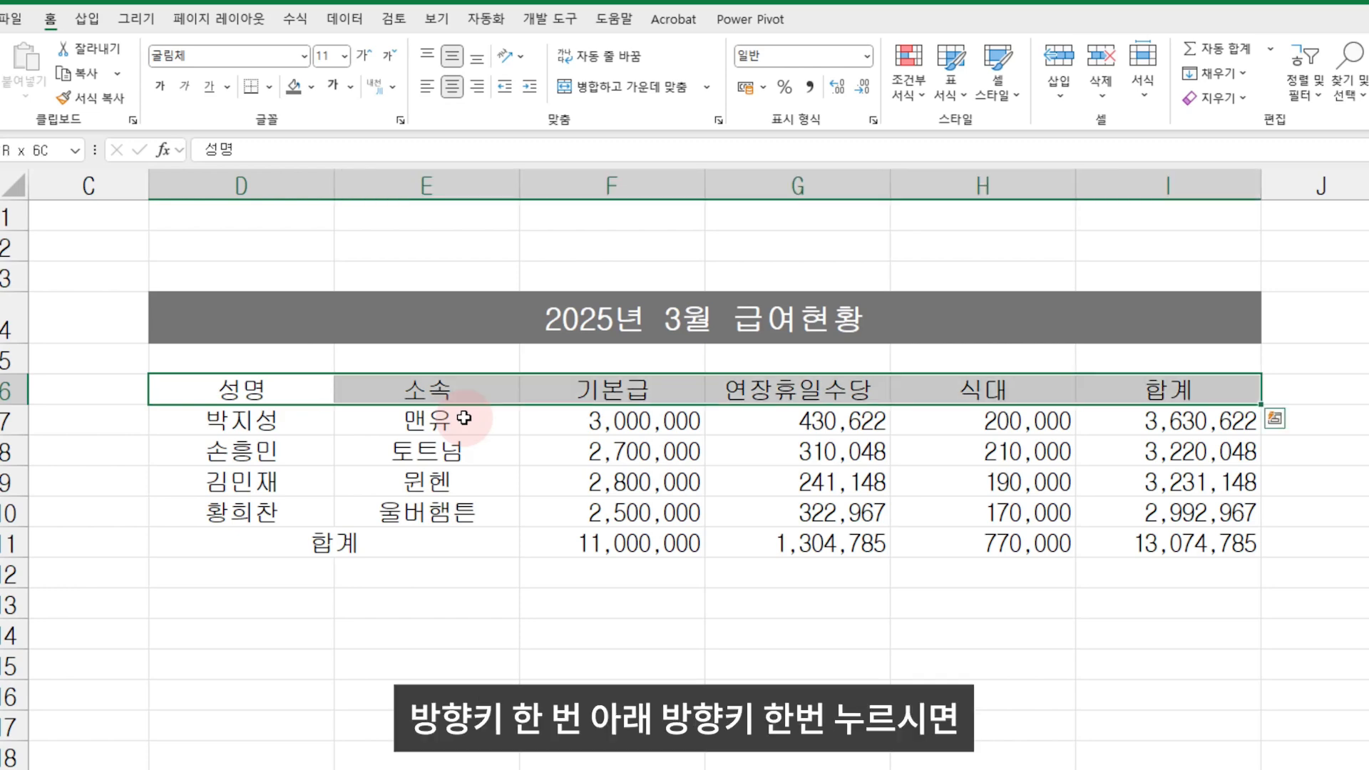
key("ctrl+shift+Down")
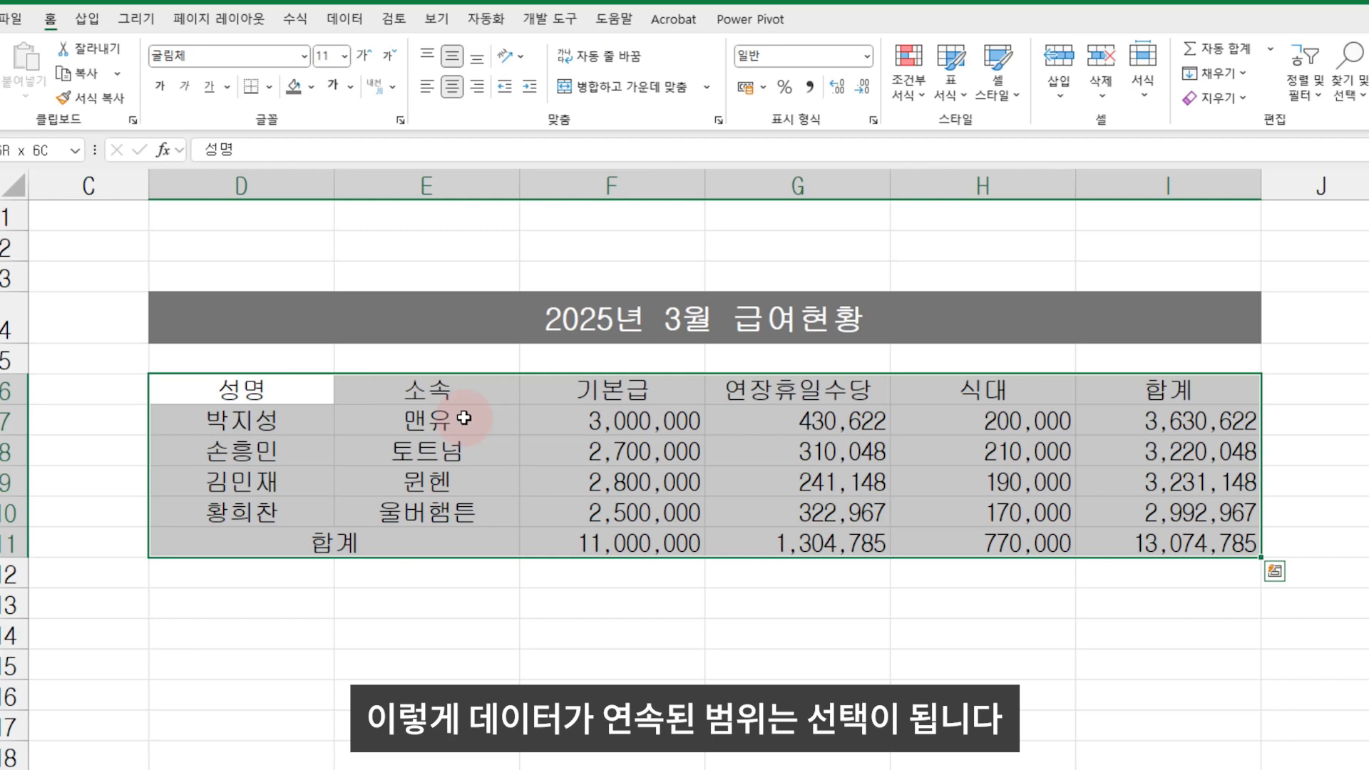
- Select the whole pay table D6:I11 from a cell inside it and choose a medium-weight solid outline border in the cell format settings
left_click(613, 484)
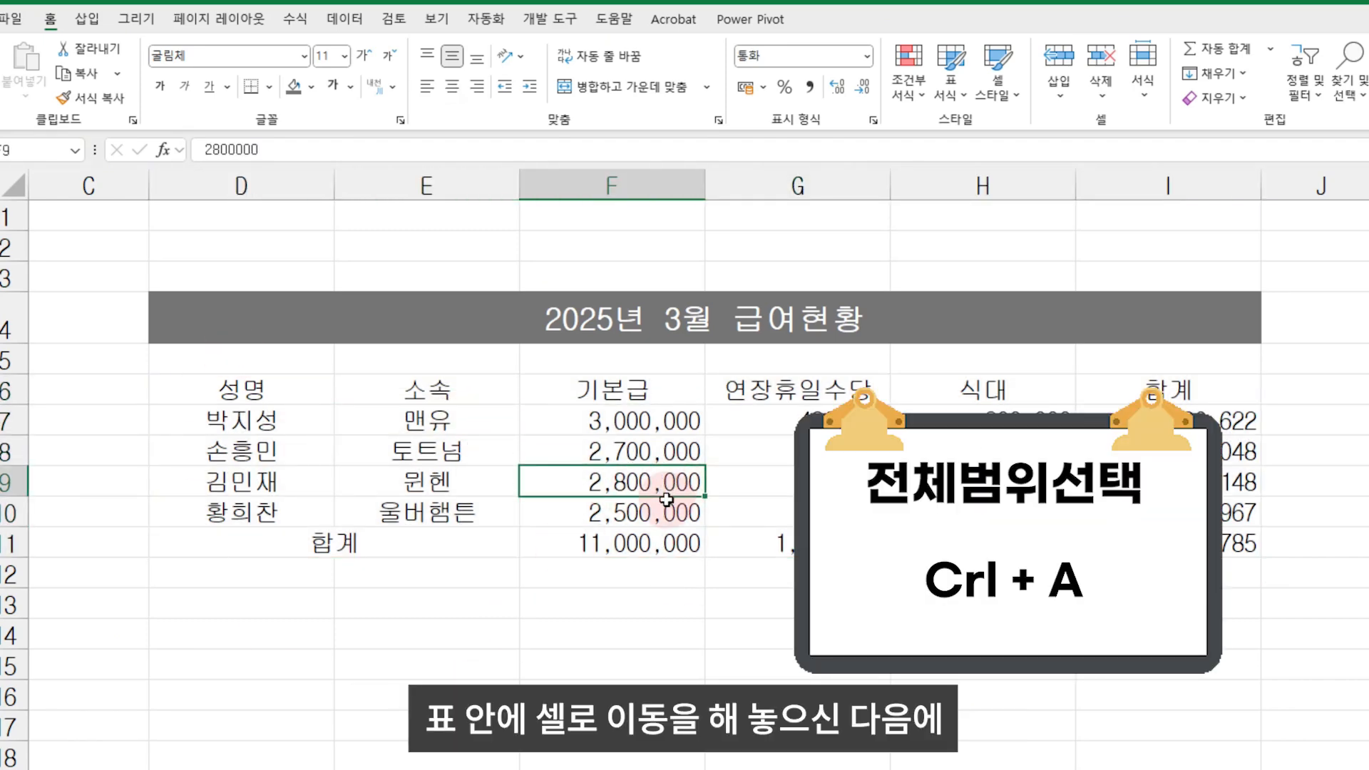
key("ctrl+a")
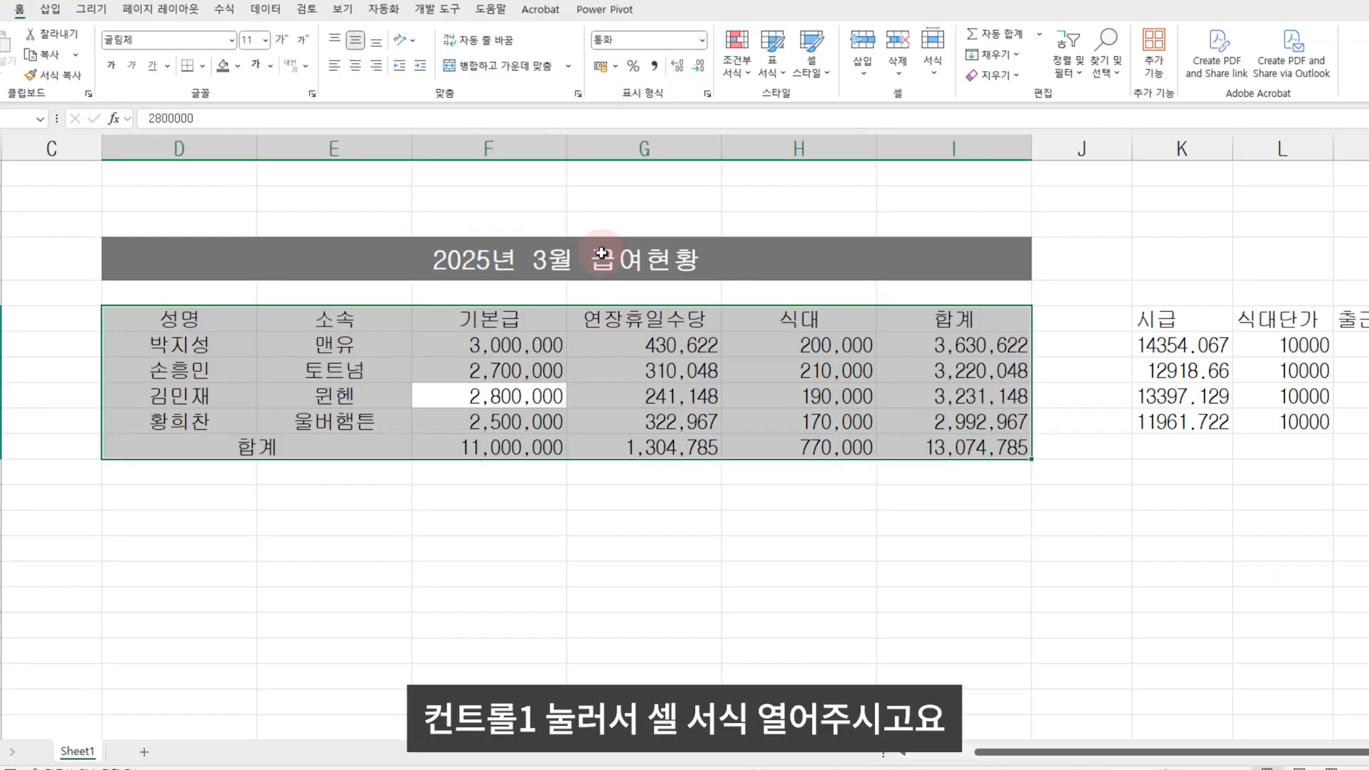
key("ctrl+1")
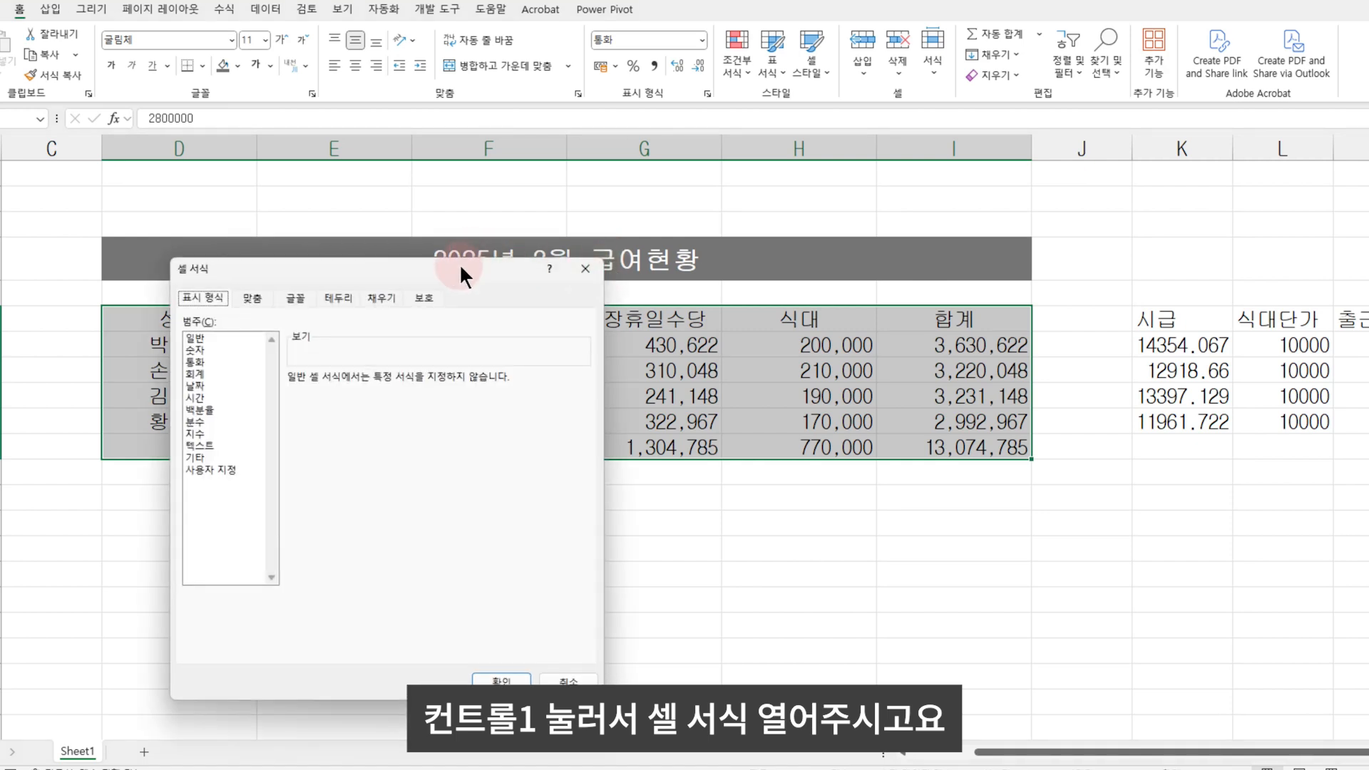
left_click_drag(463, 263, 1169, 234)
left_click(1065, 262)
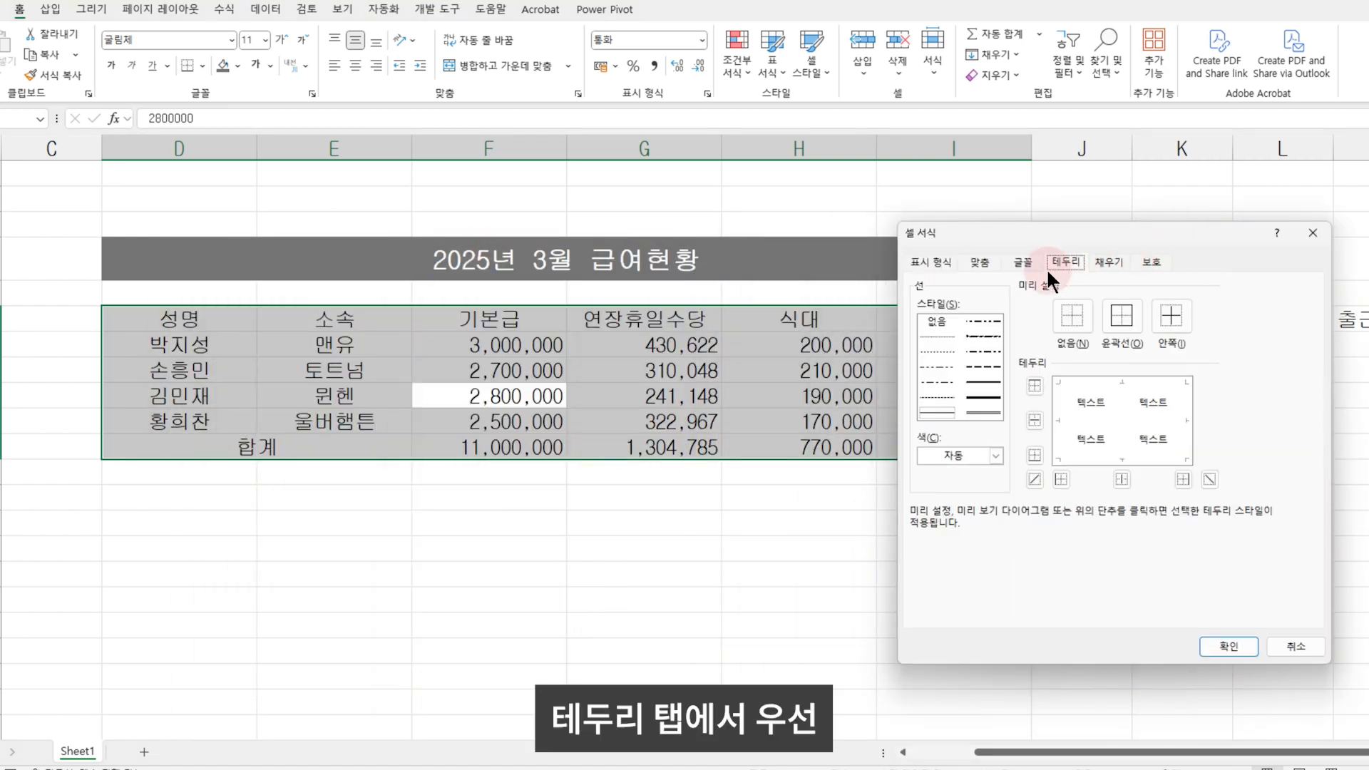
left_click(981, 384)
left_click(1127, 320)
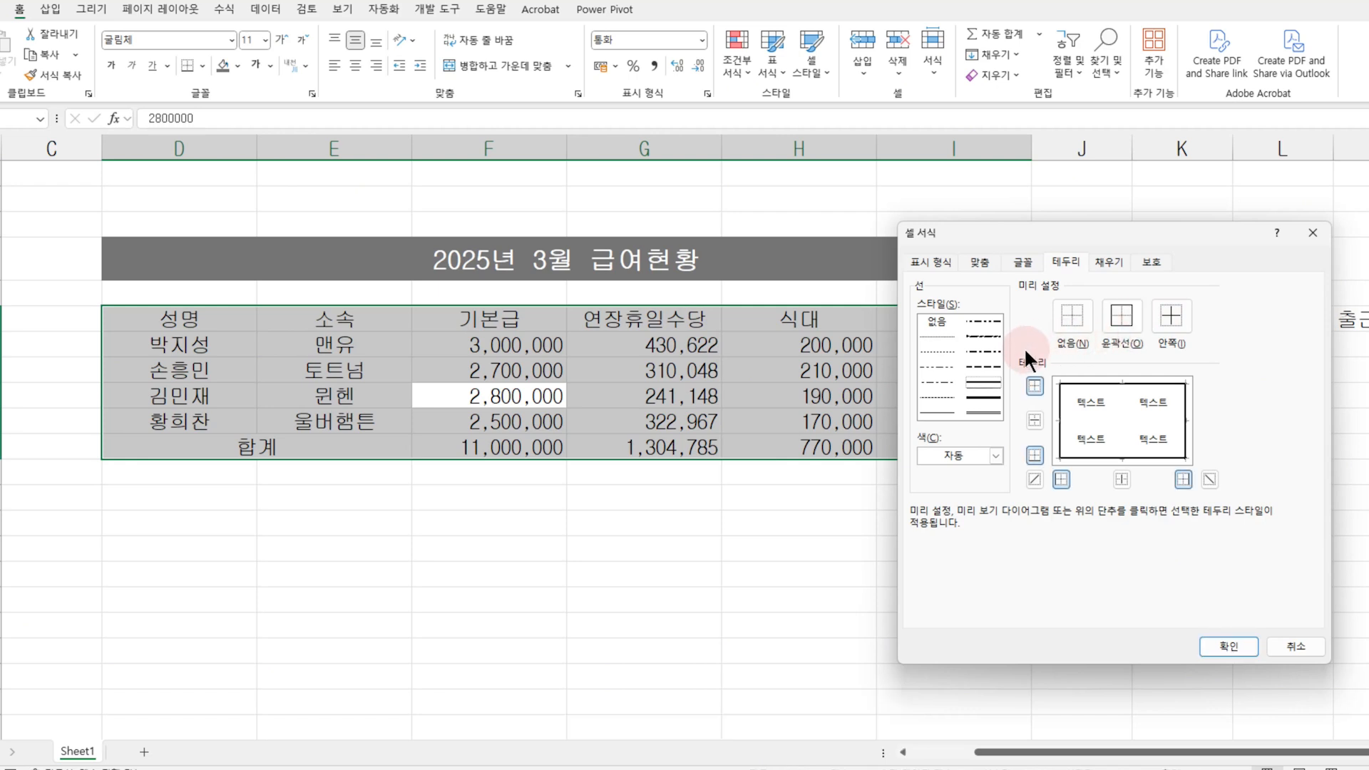
left_click(1127, 413)
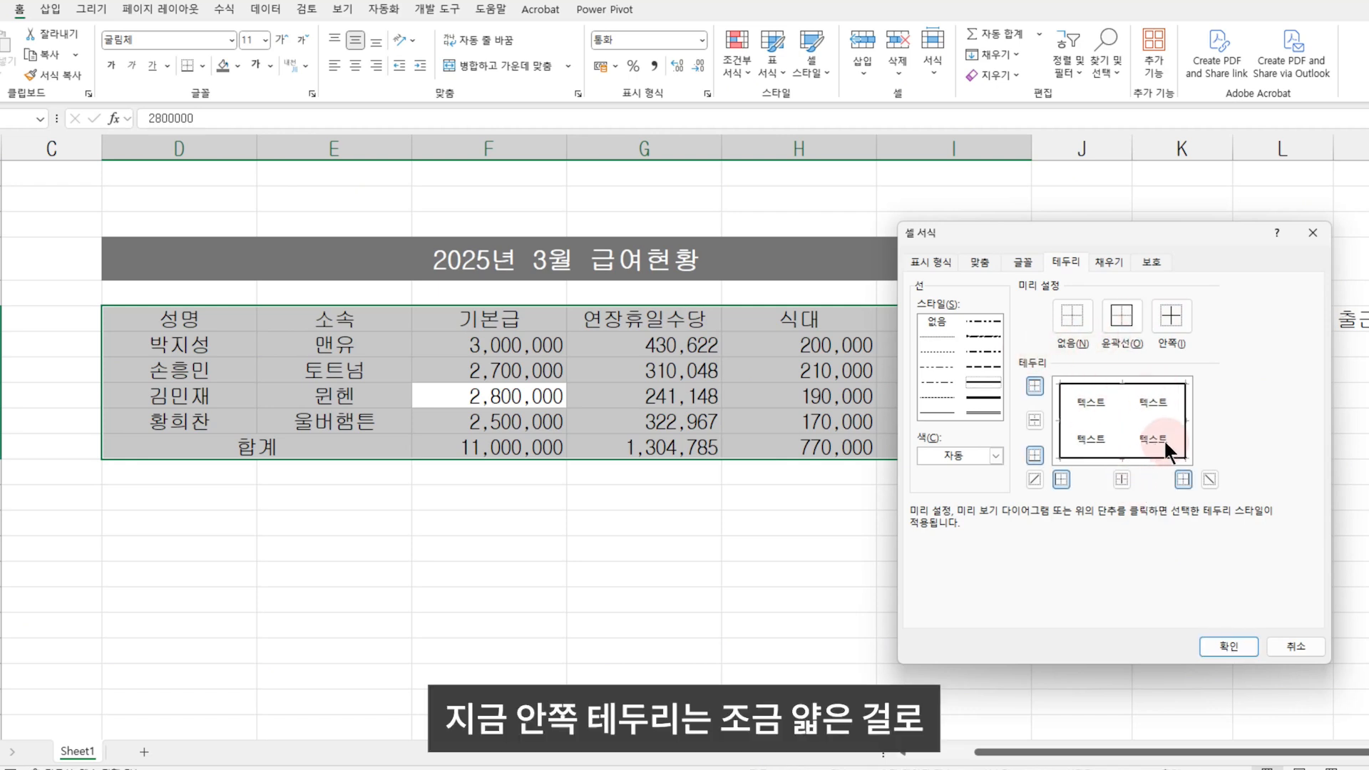
- Add thin solid inside borders to the pay table and apply the border settings
left_click(939, 412)
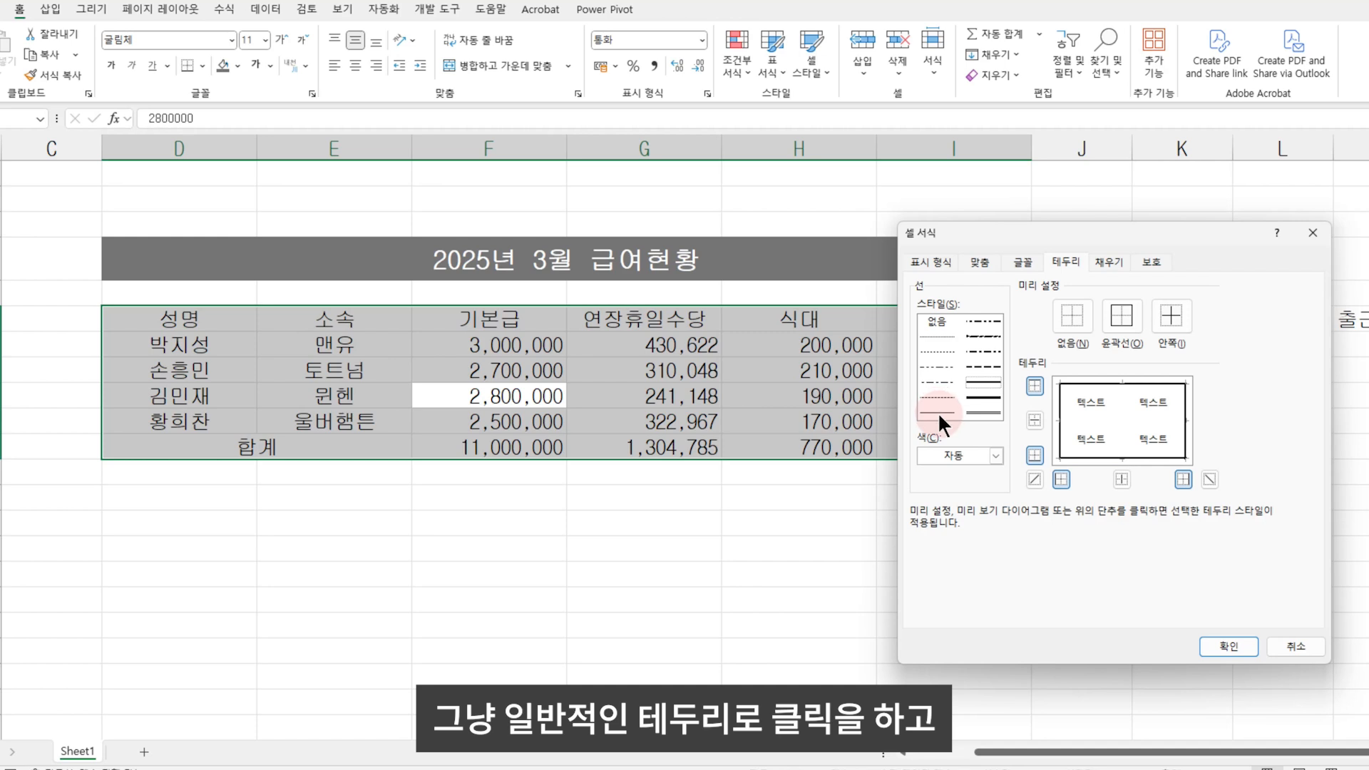
left_click(1179, 319)
left_click(1237, 467)
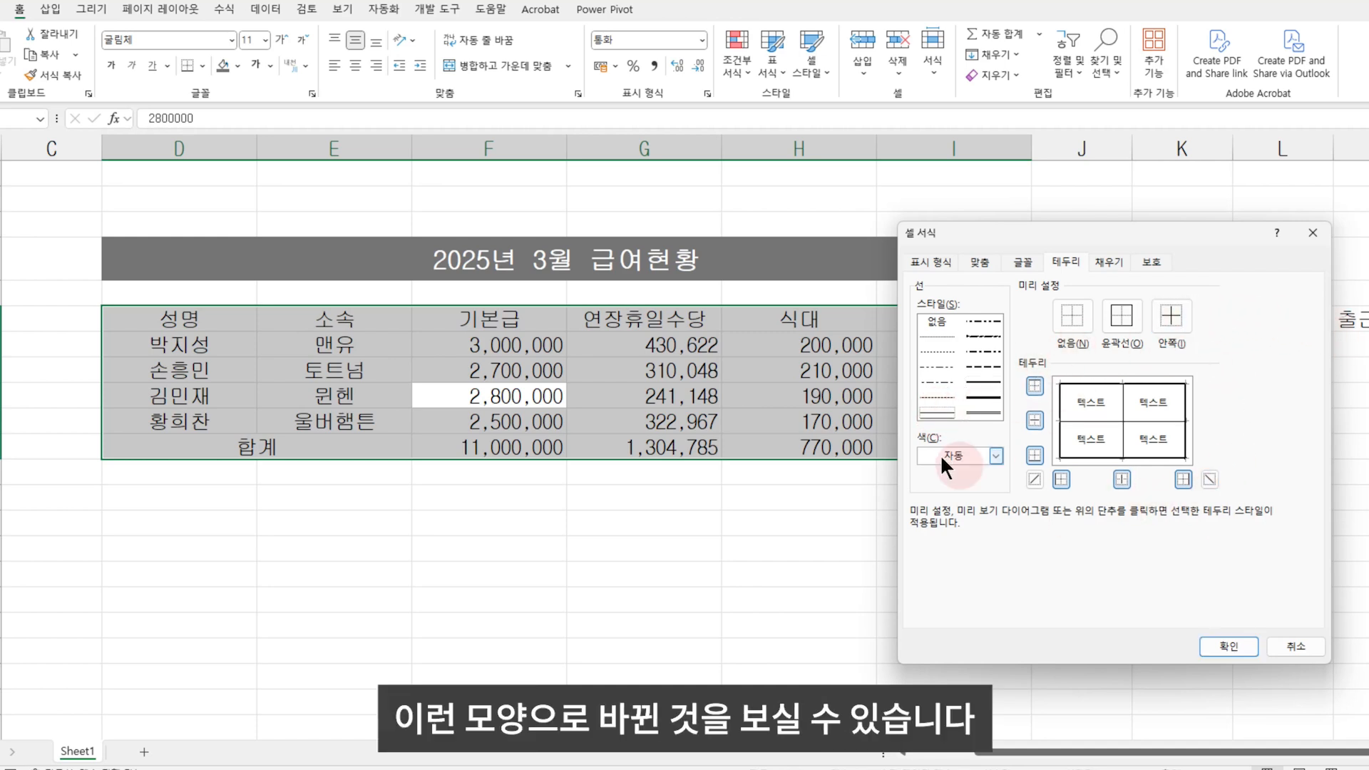
left_click(1229, 644)
left_click(784, 574)
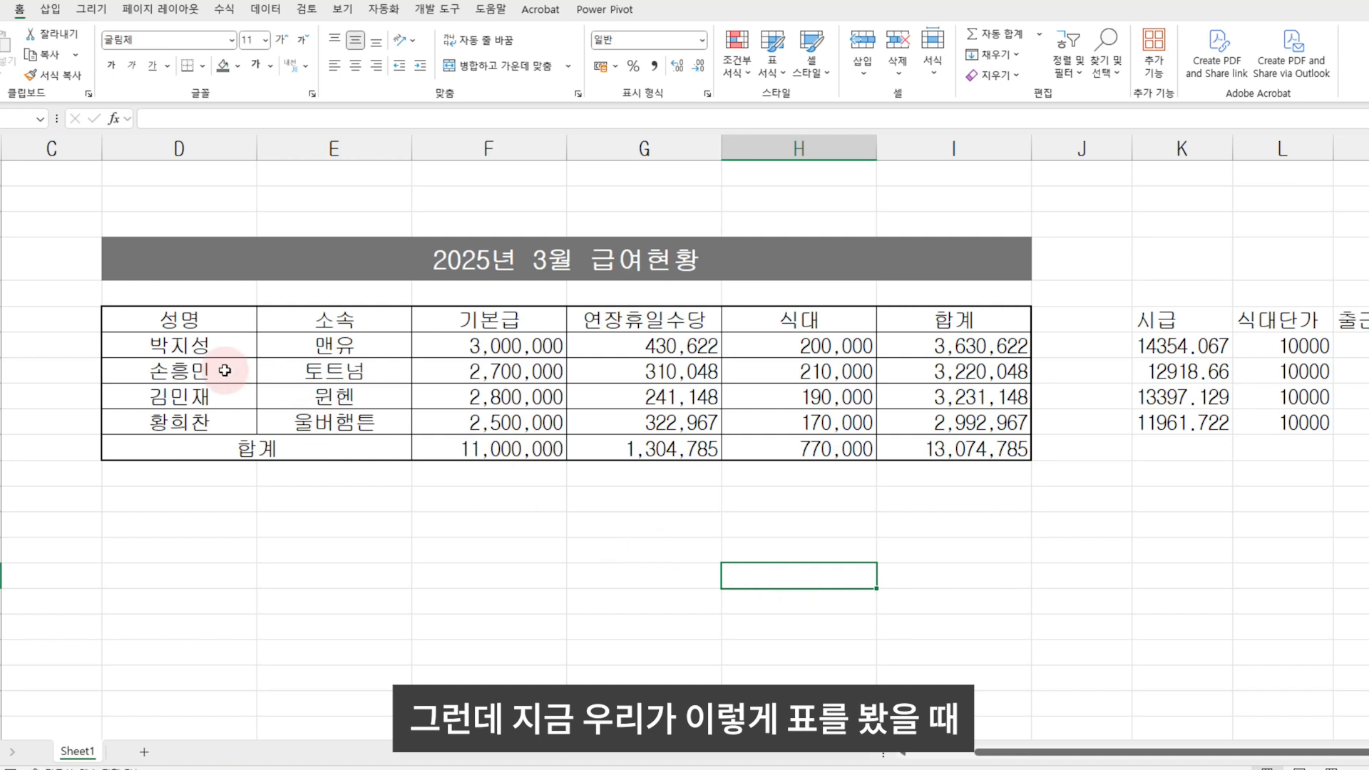
- Enlarge rows 6 to 11 together and set their row height to 24
left_click_drag(3, 319, 2, 460)
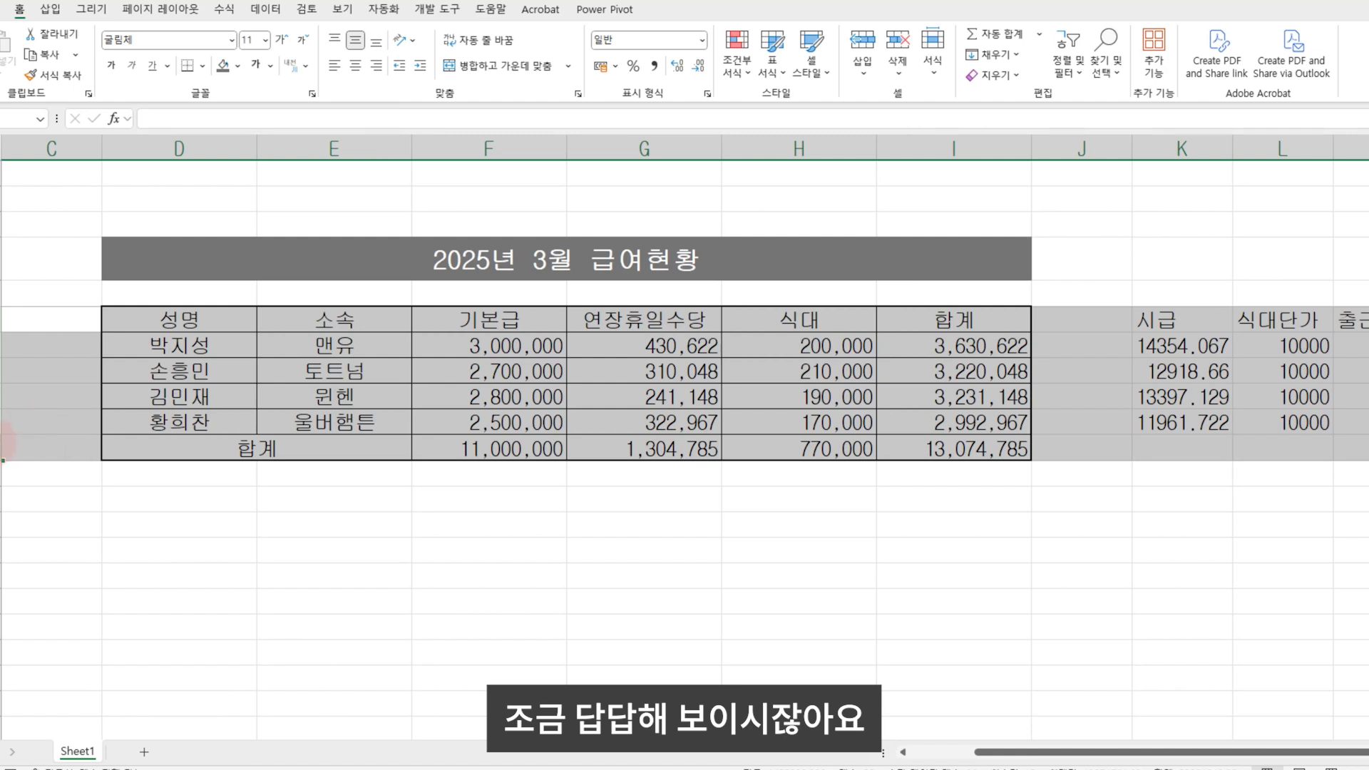
left_click(51, 370)
left_click_drag(2, 319, 2, 480)
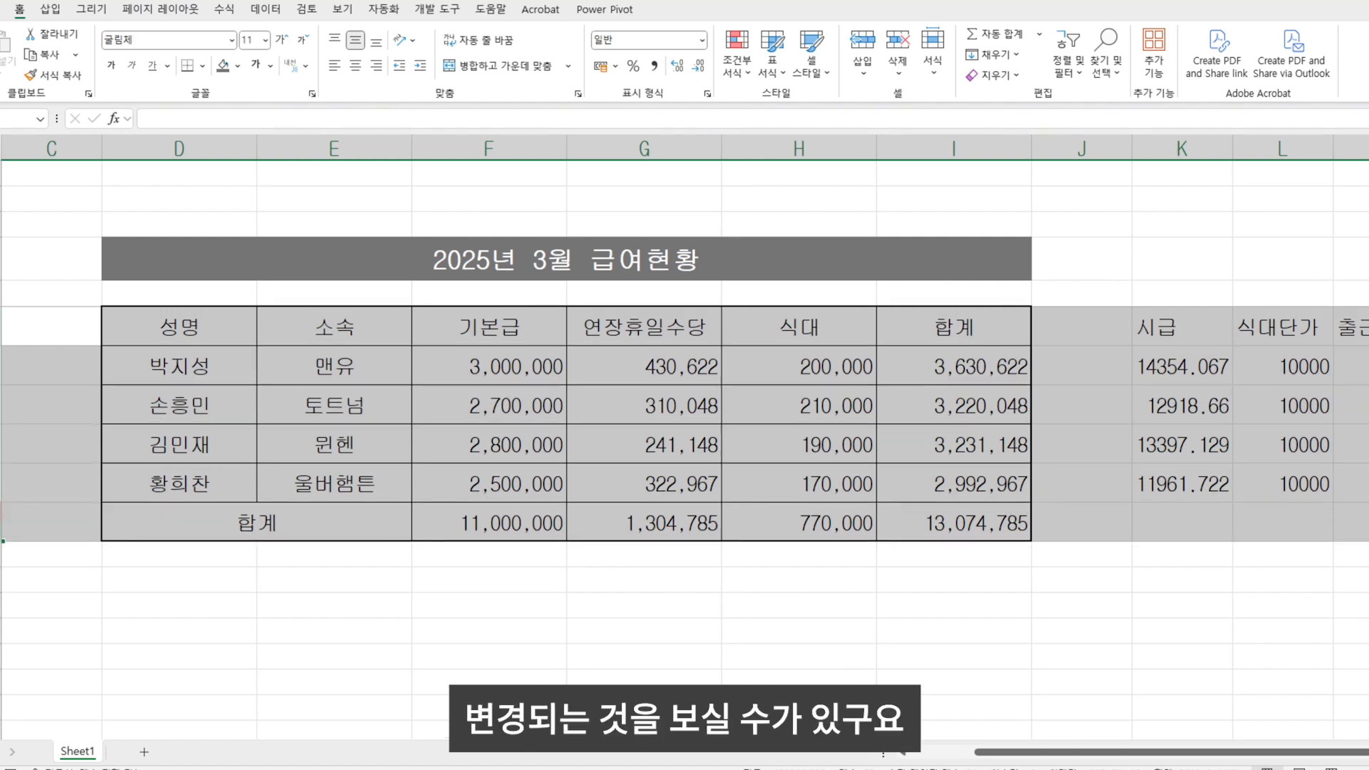
left_click_drag(2, 541, 2, 541)
right_click(3, 330)
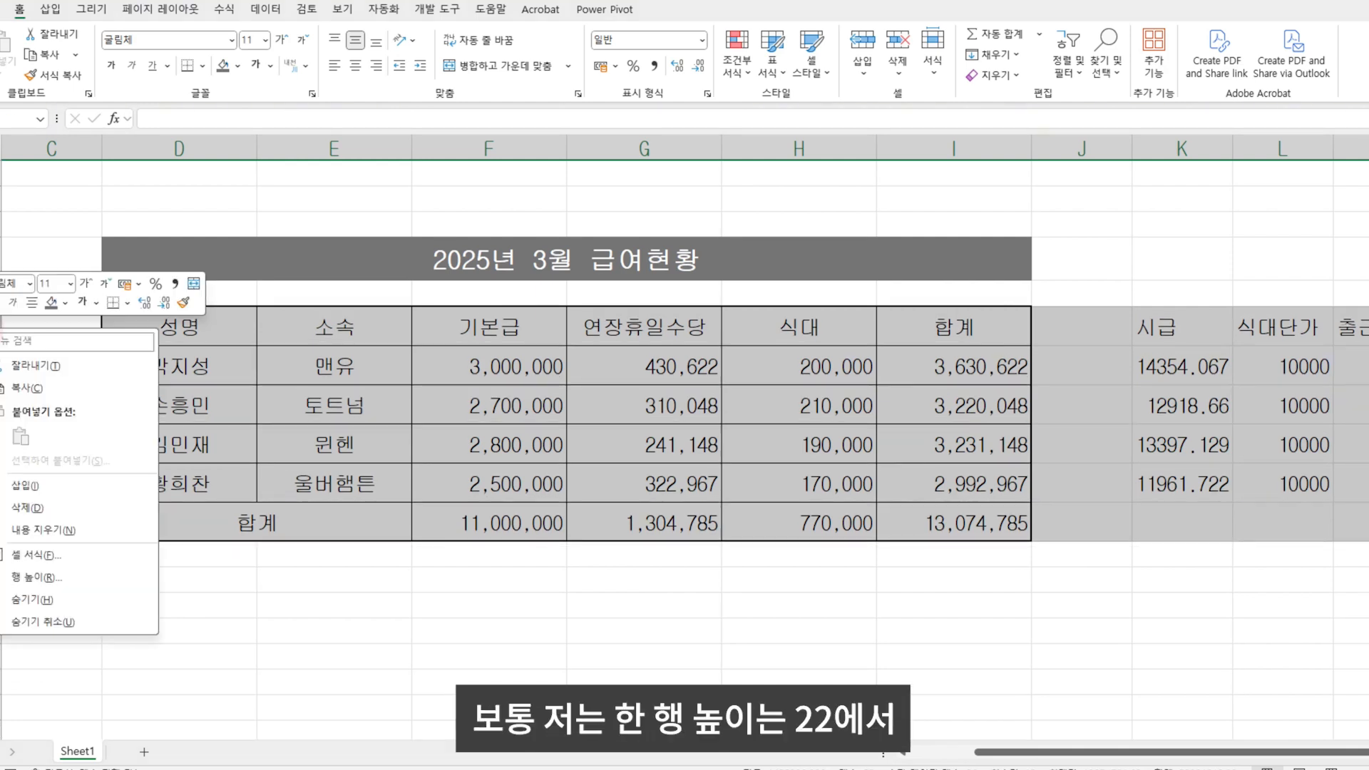
left_click(58, 575)
type("24")
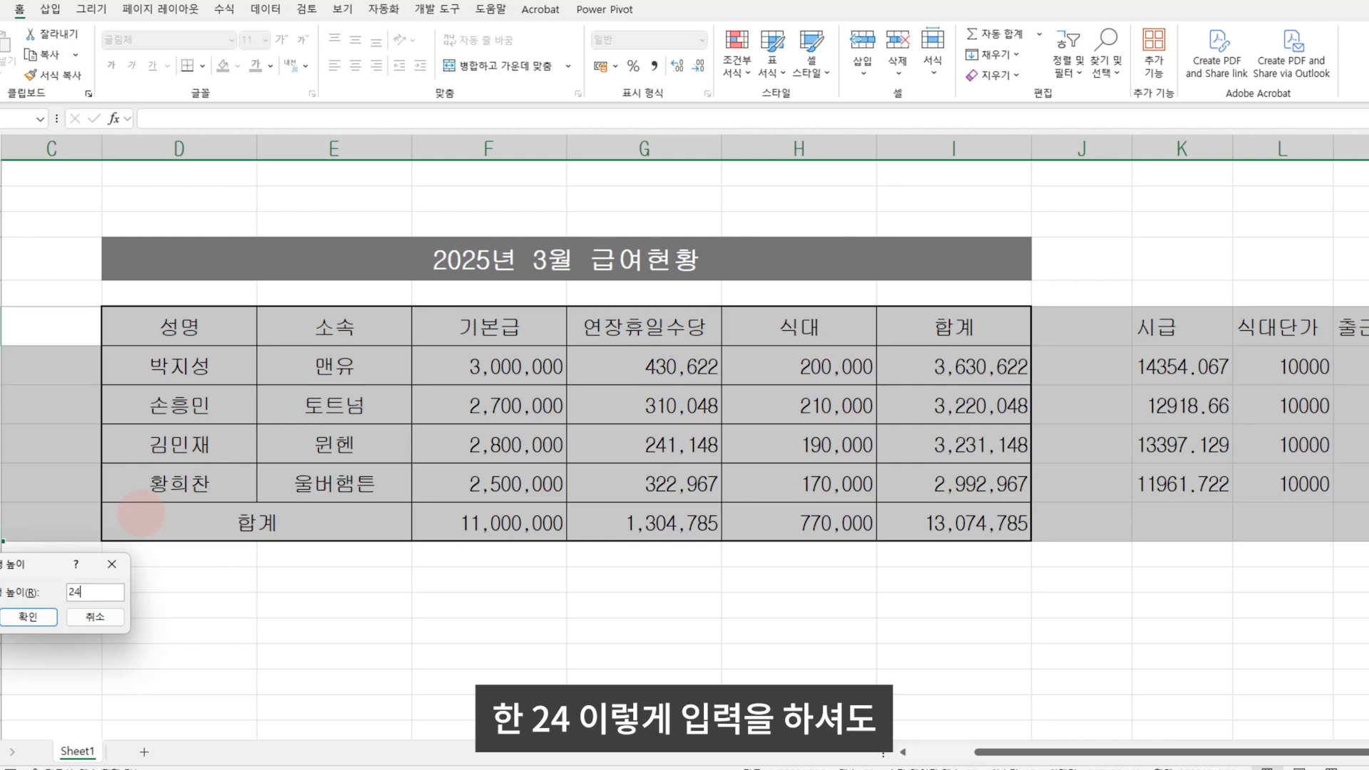
key("Return")
left_click(501, 671)
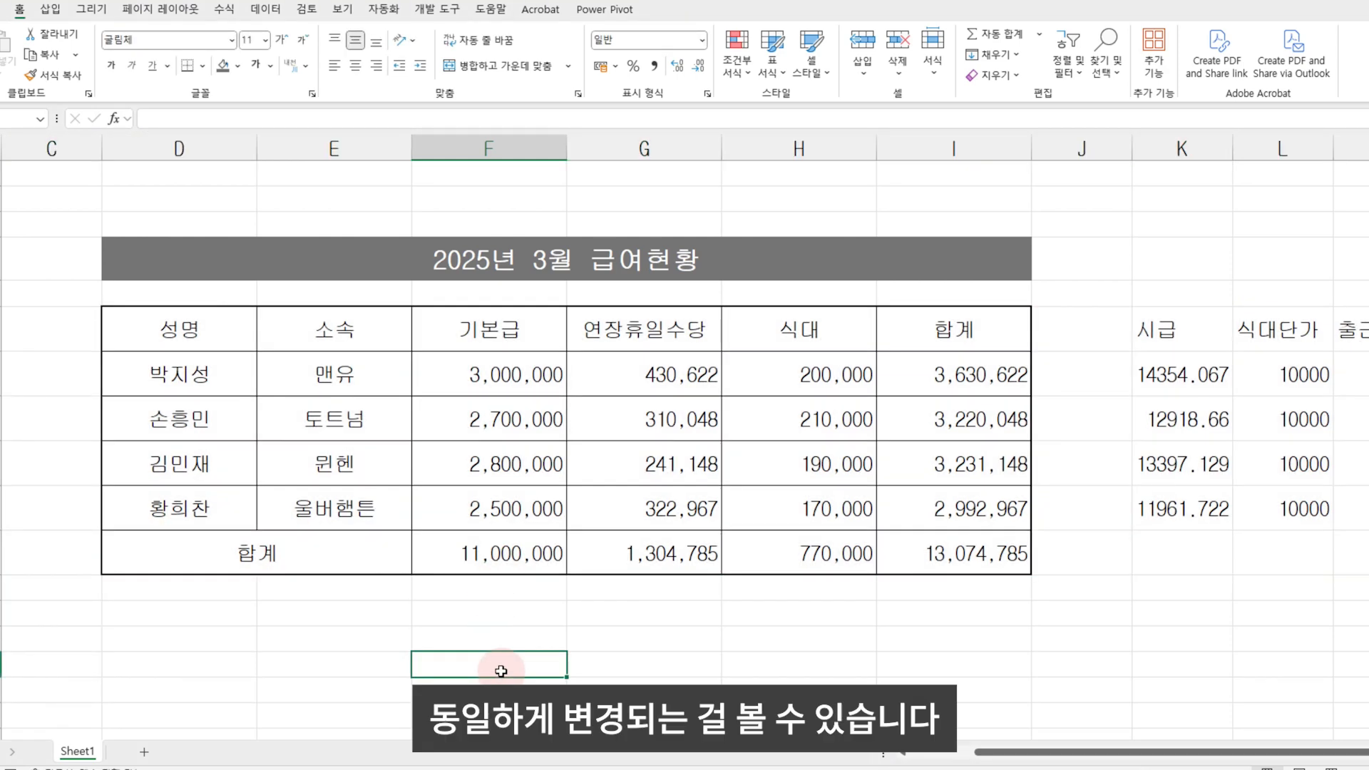
- Apply a double-line border between the header row 6 and the first employee row 7 across D:I
left_click_drag(196, 335, 932, 380)
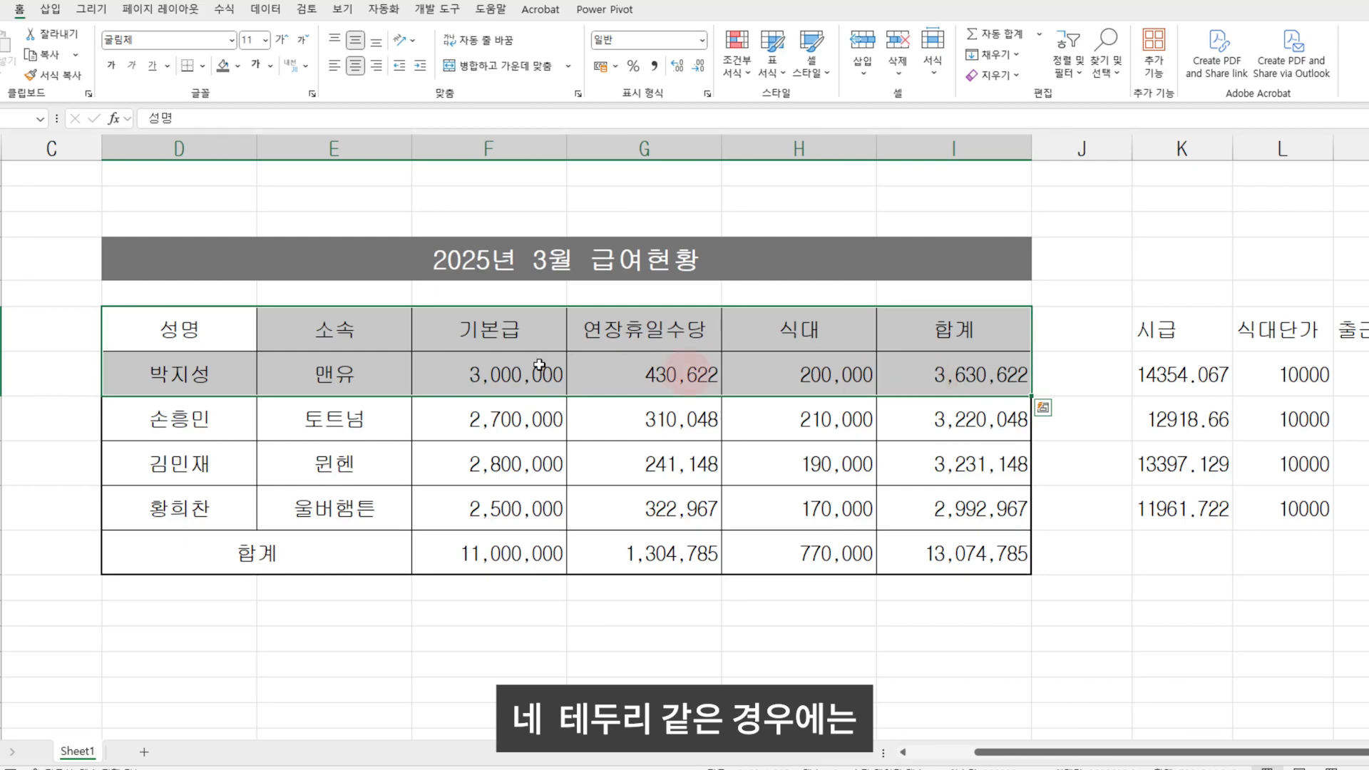
key("ctrl+1")
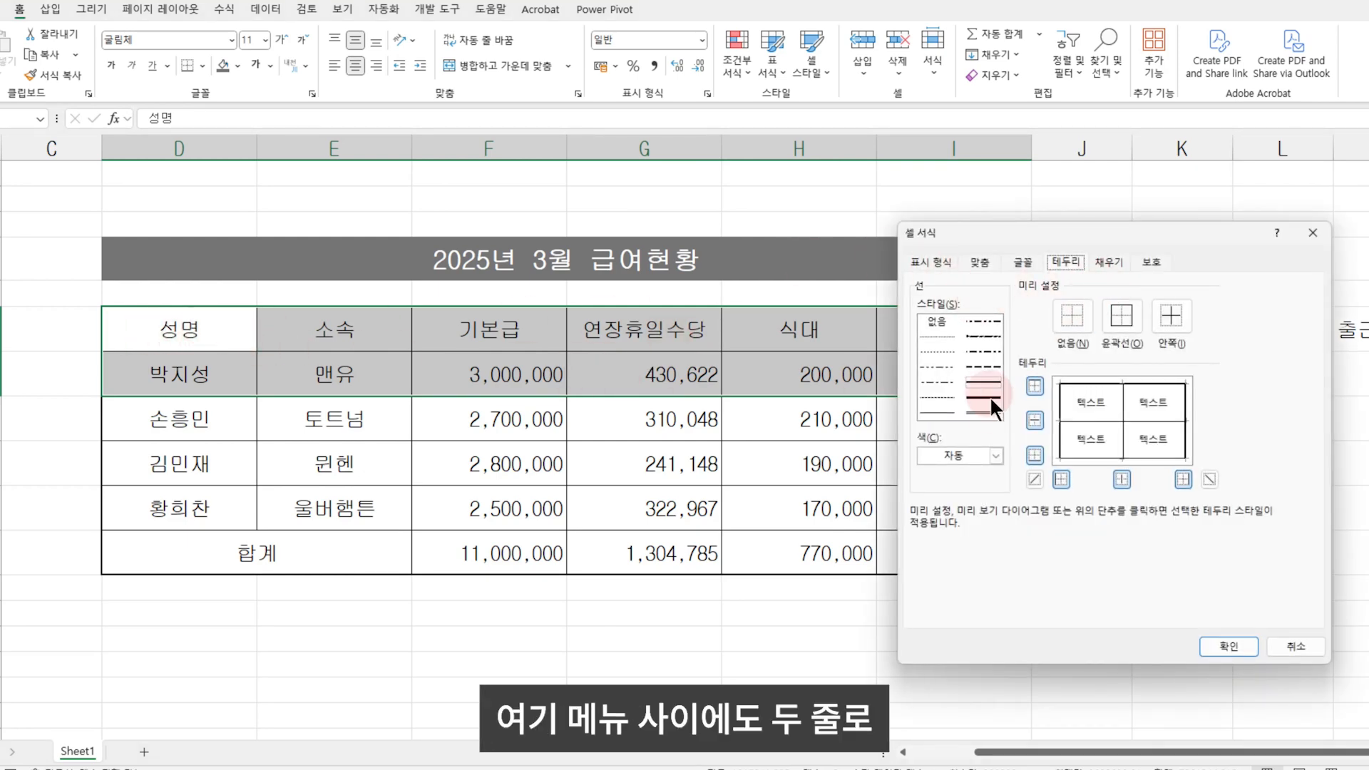
left_click(991, 409)
left_click(1035, 420)
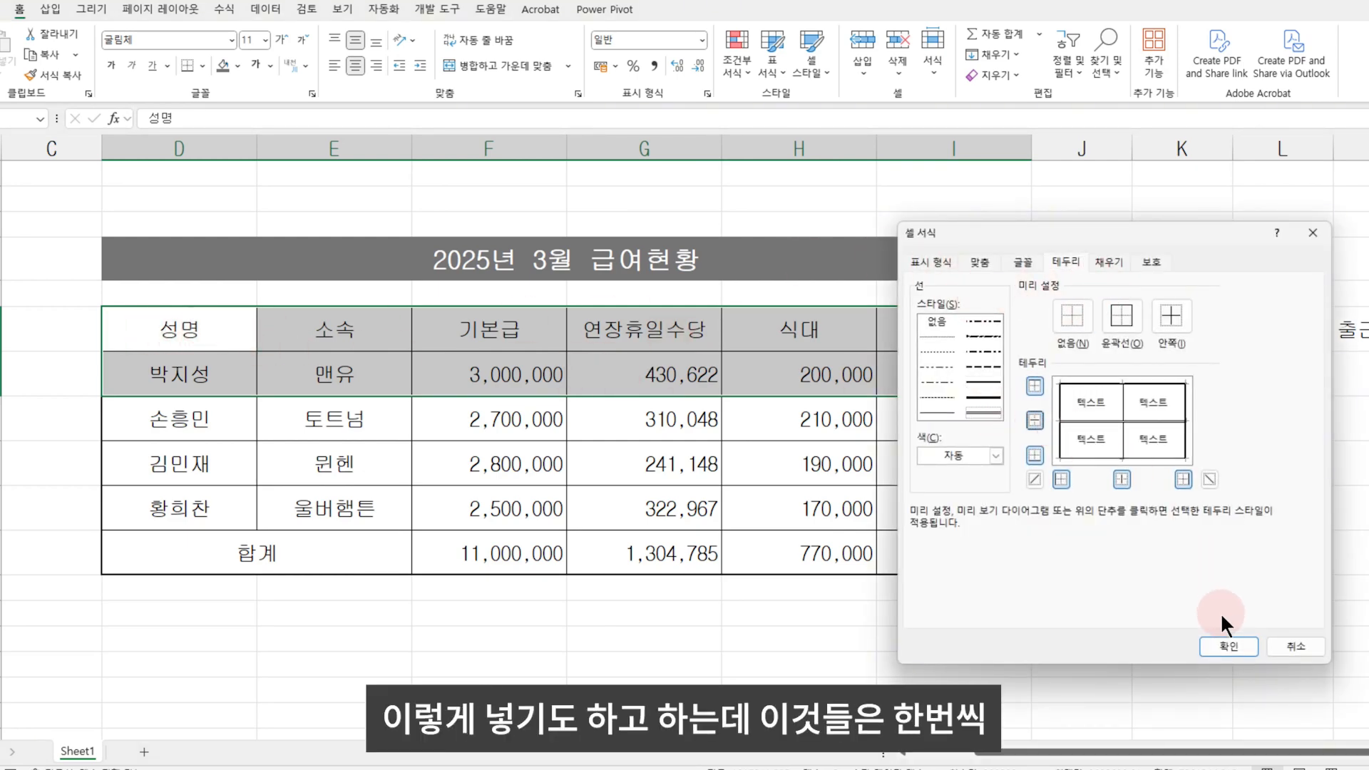
left_click(1228, 646)
left_click_drag(198, 330, 977, 559)
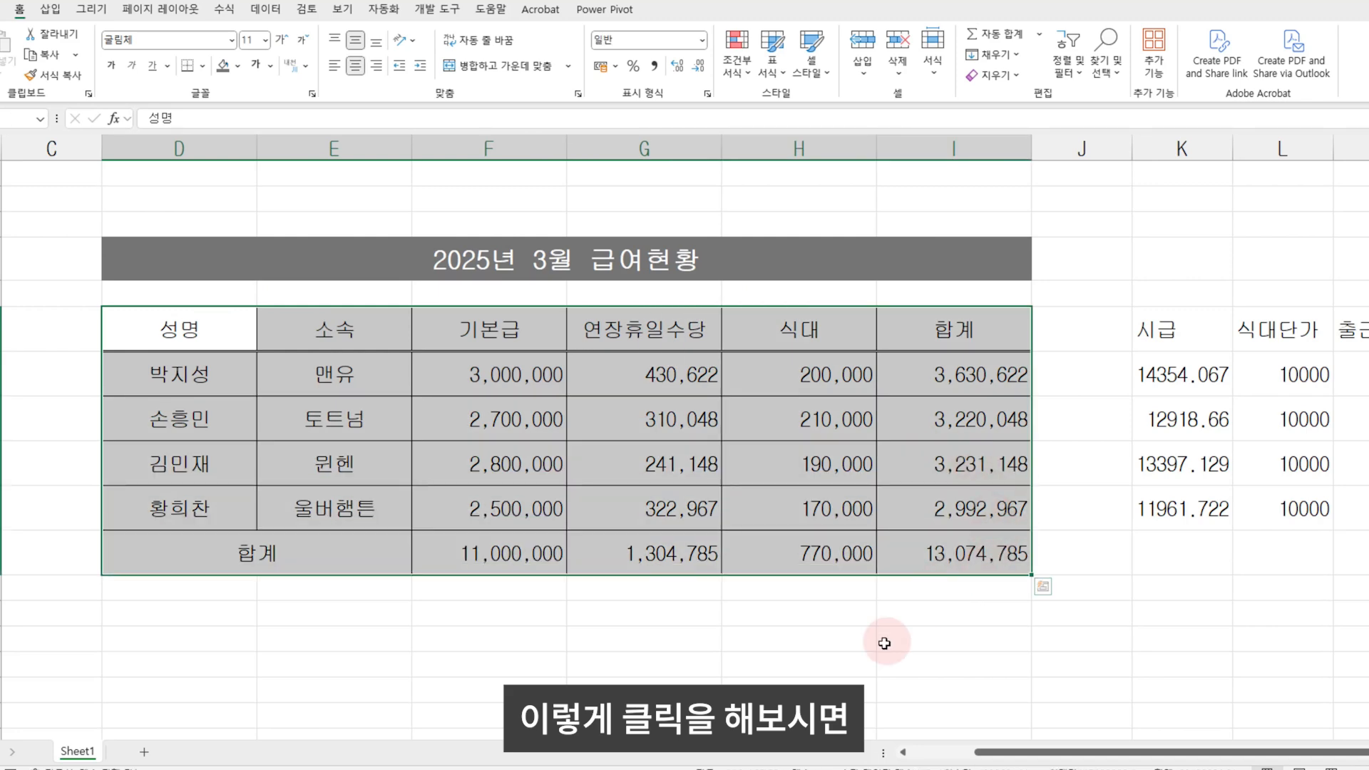
left_click(885, 644)
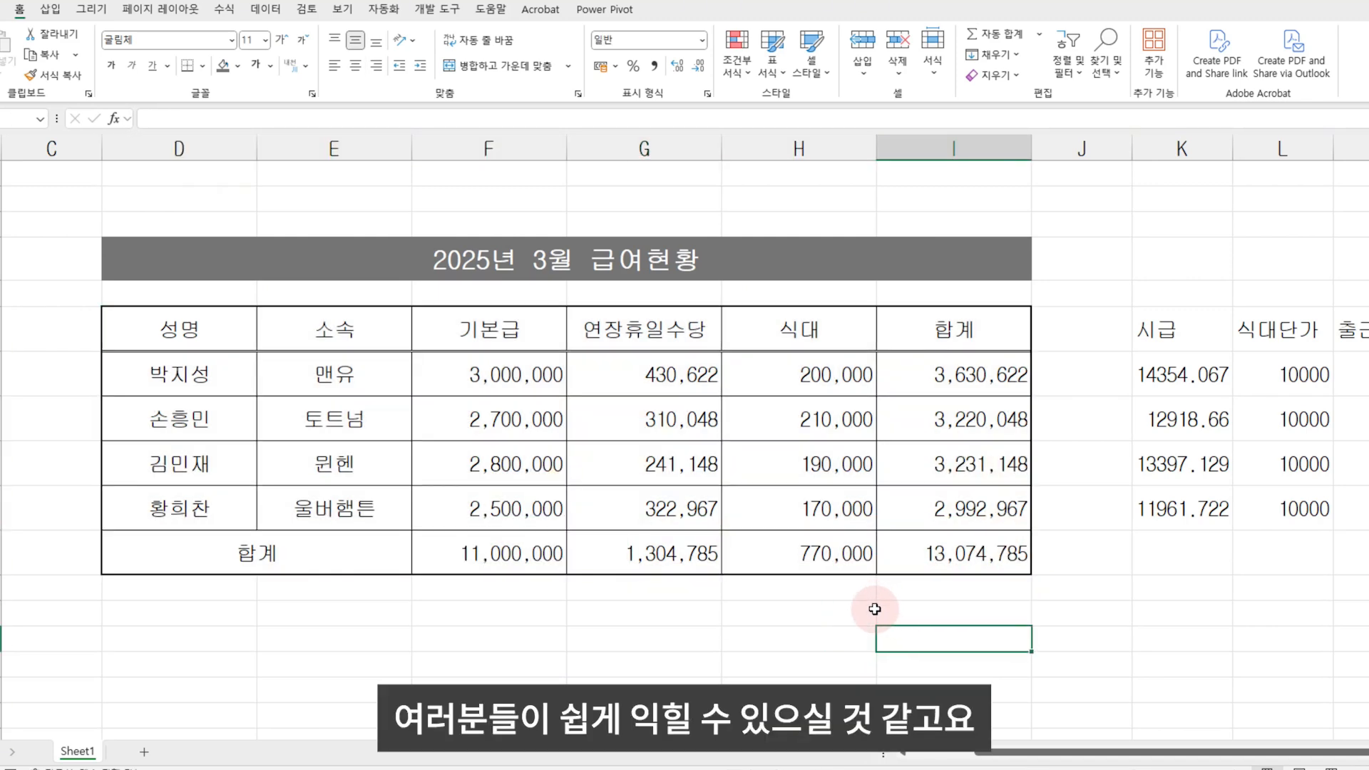
- Check in the print preview how the pay table fits on the page, and return to the worksheet
left_click_drag(1019, 754, 904, 755)
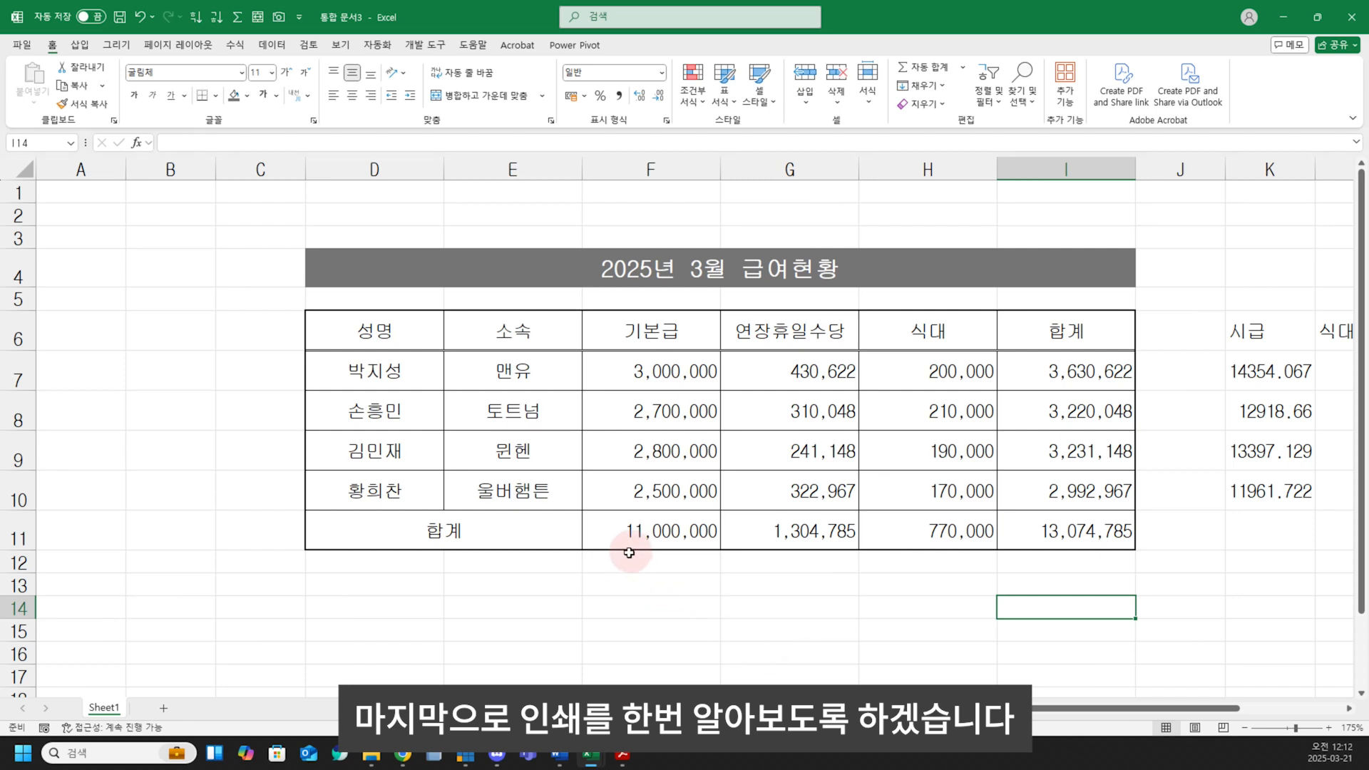
left_click_drag(147, 296, 165, 335)
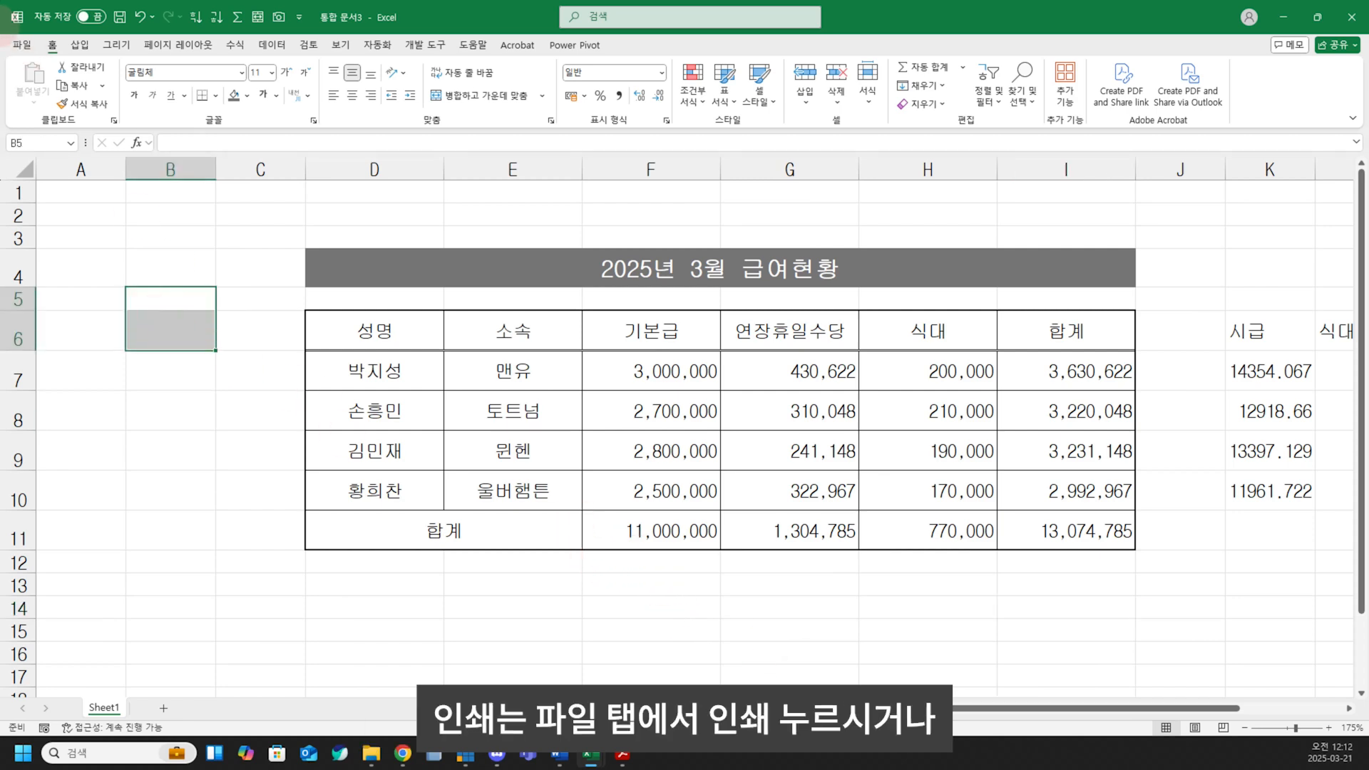
left_click(26, 45)
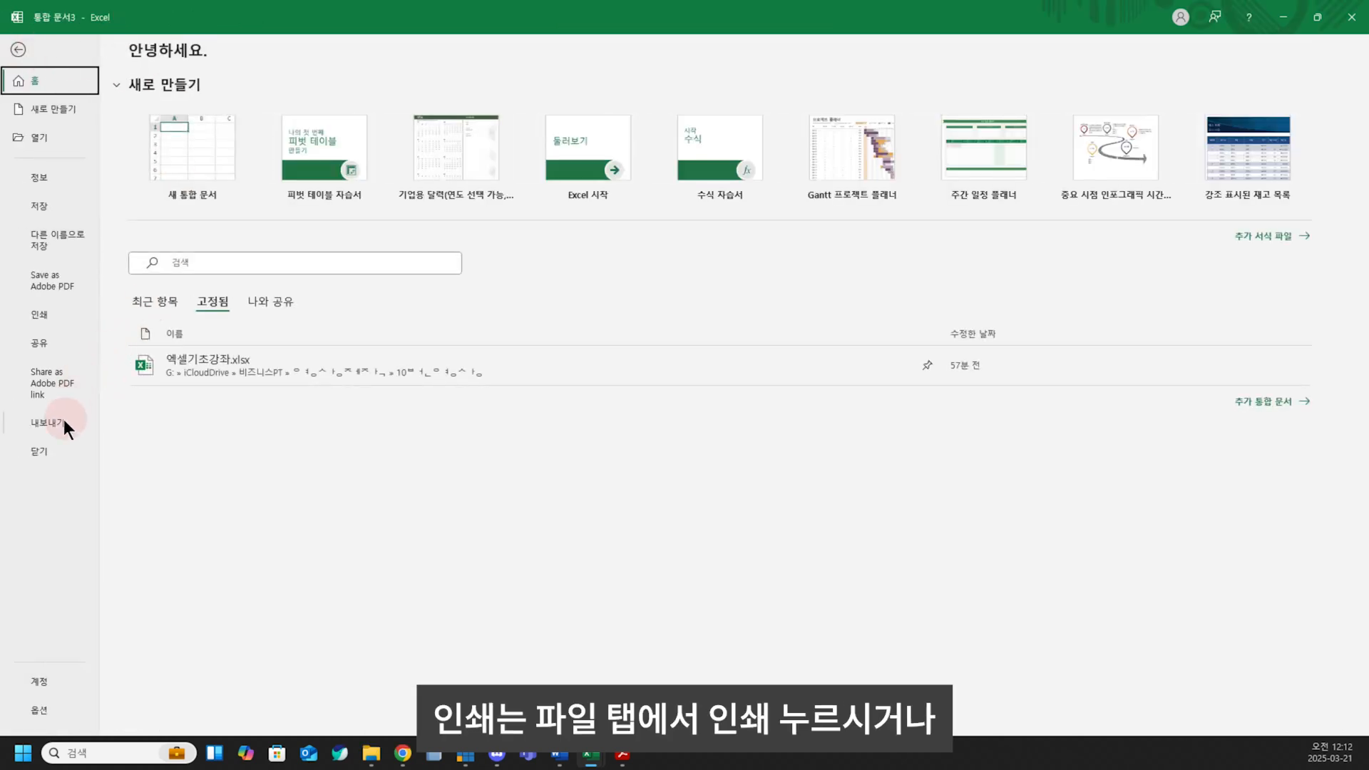
left_click(43, 314)
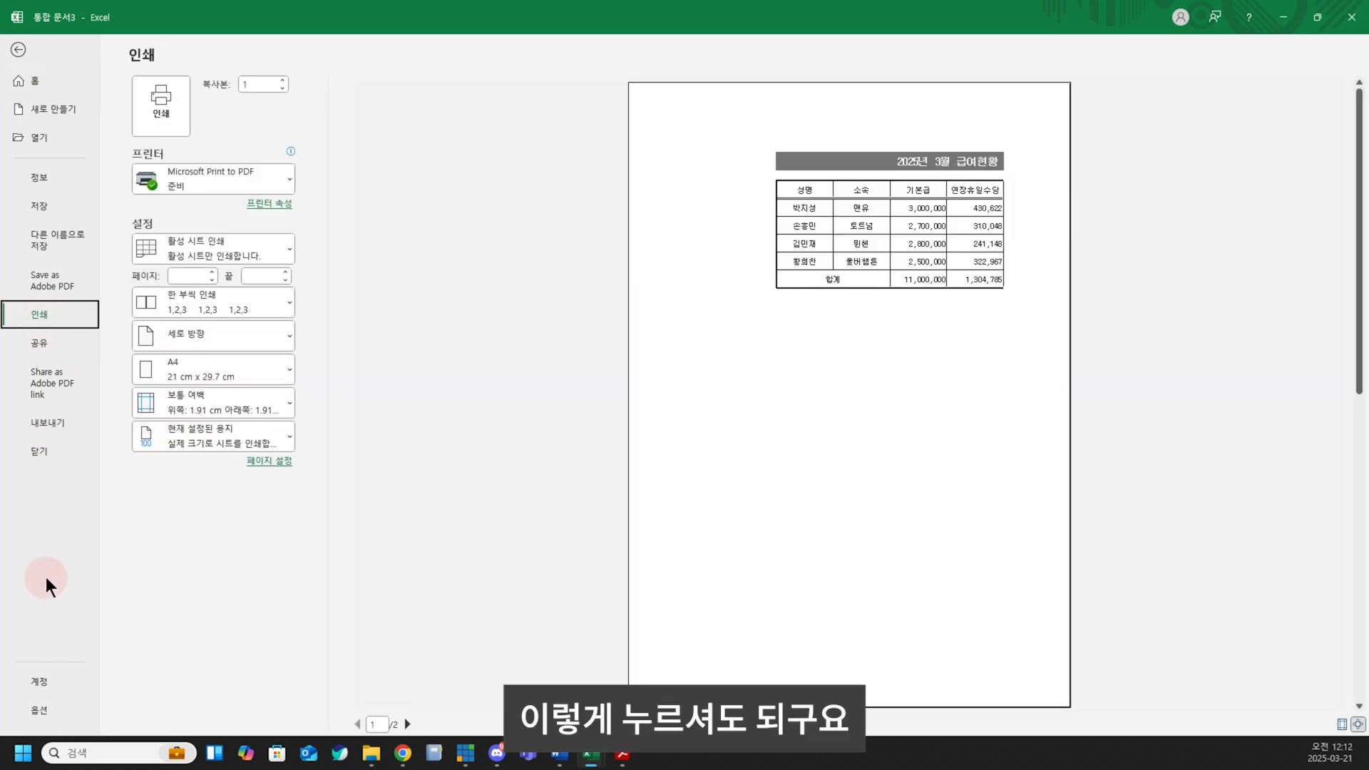
key("Escape")
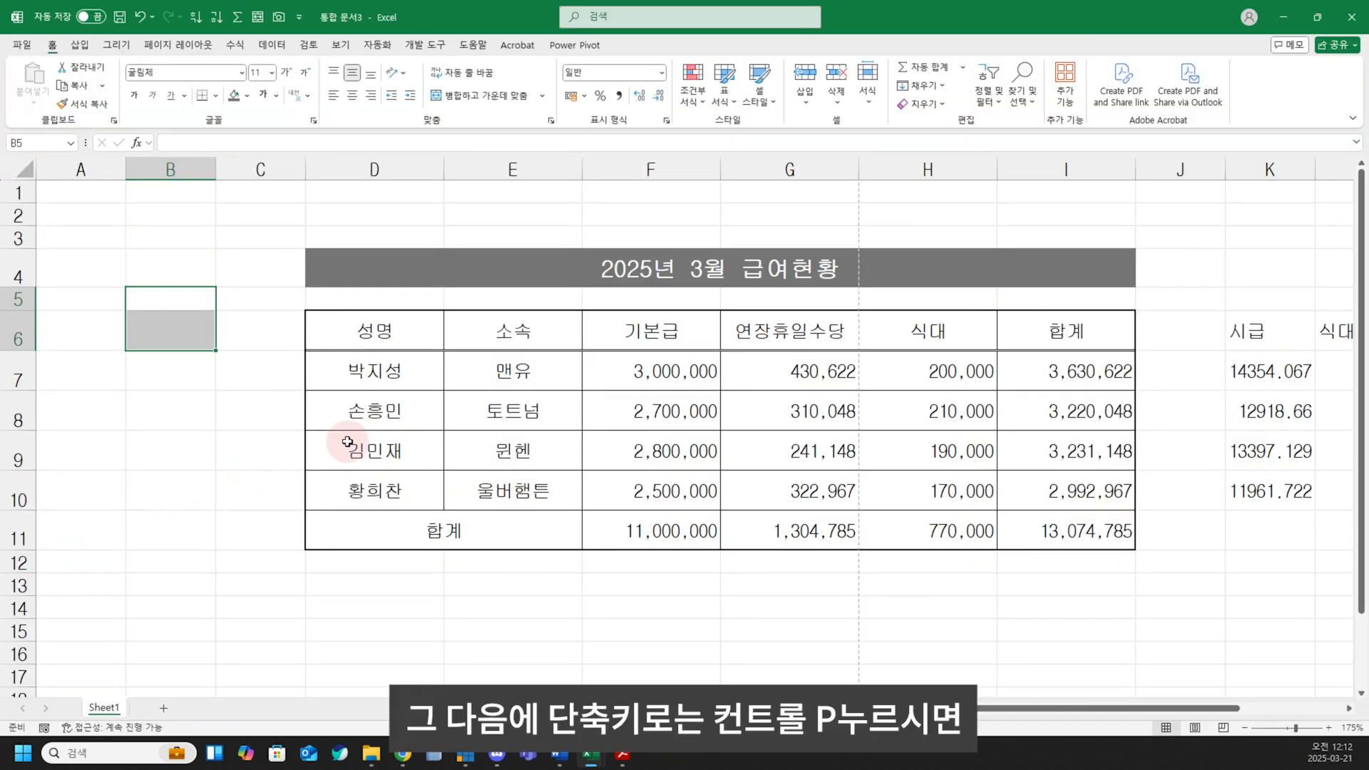
key("ctrl+p")
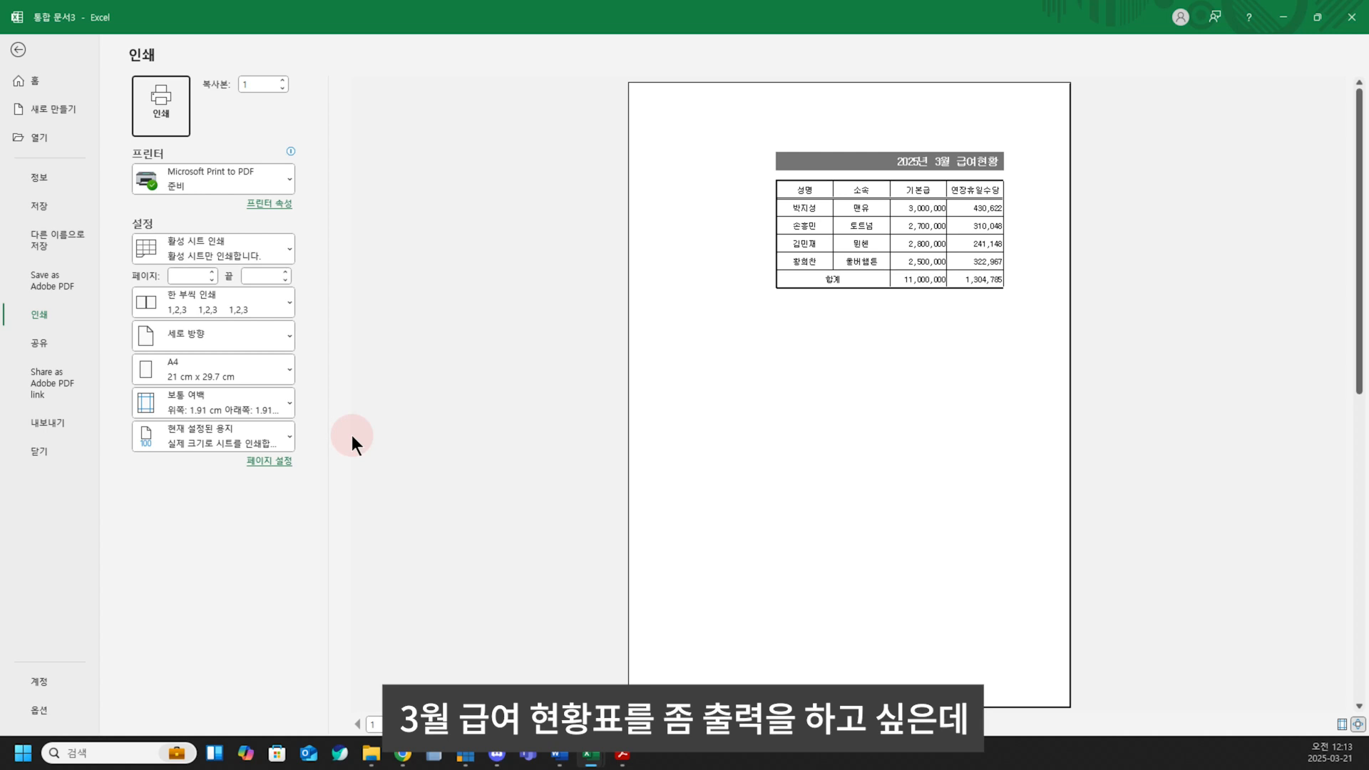
key("Escape")
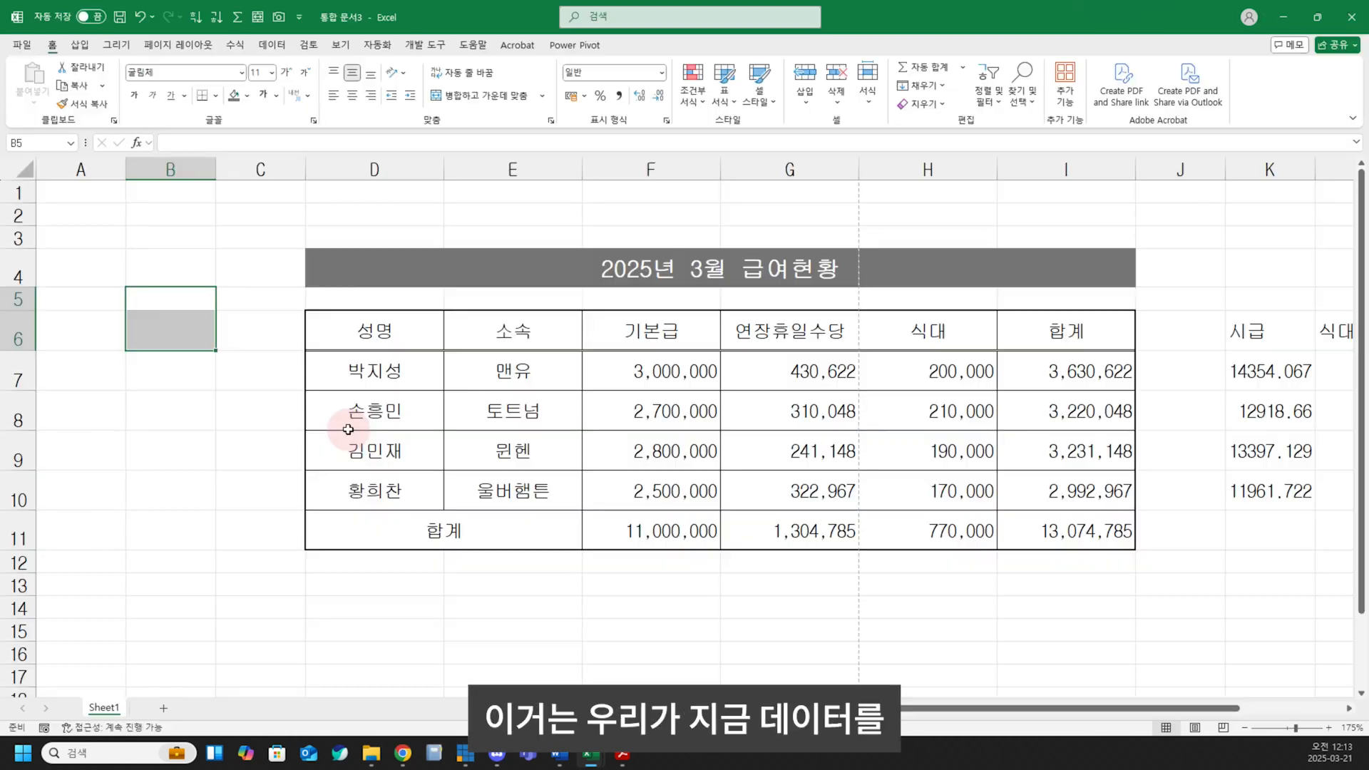
left_click(294, 418)
left_click(272, 308)
left_click(349, 268)
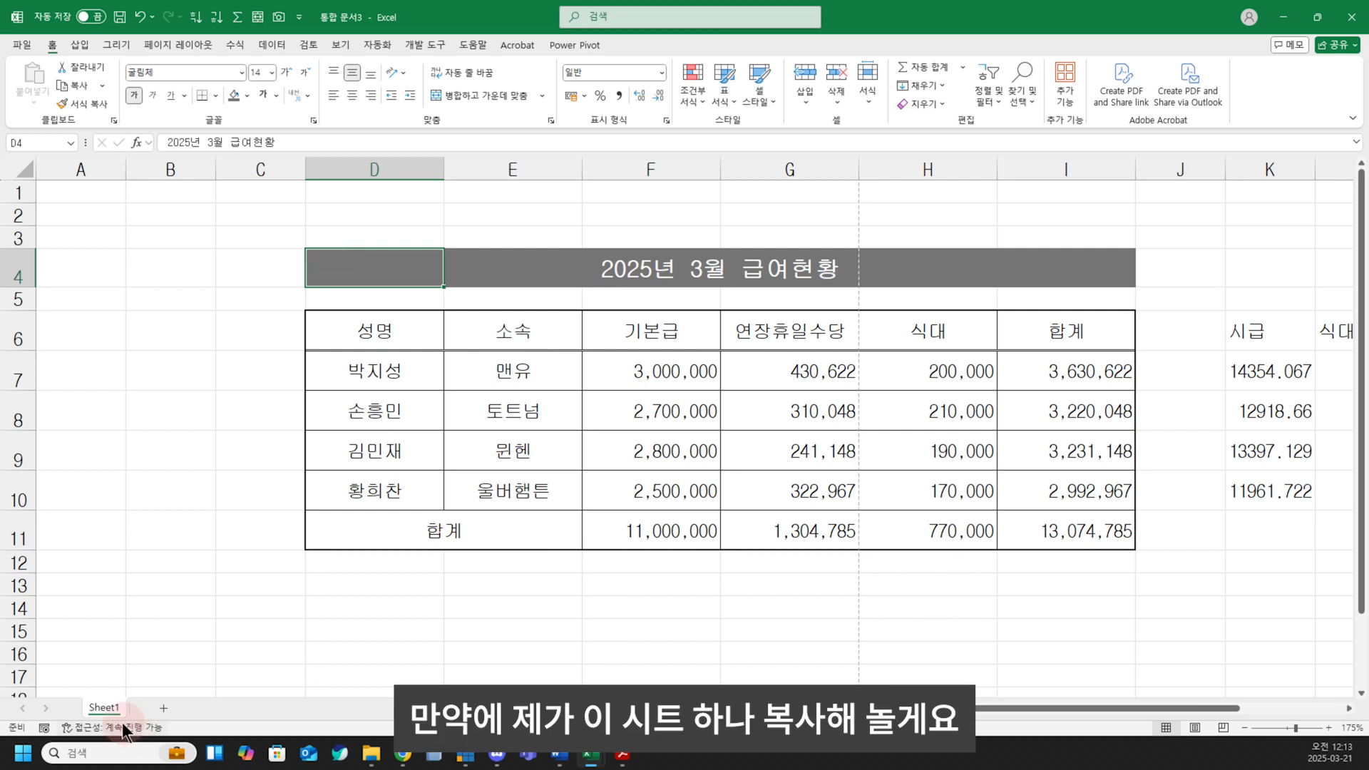
- Create a copy of Sheet1, place it after the original, and go back to Sheet1
right_click(104, 706)
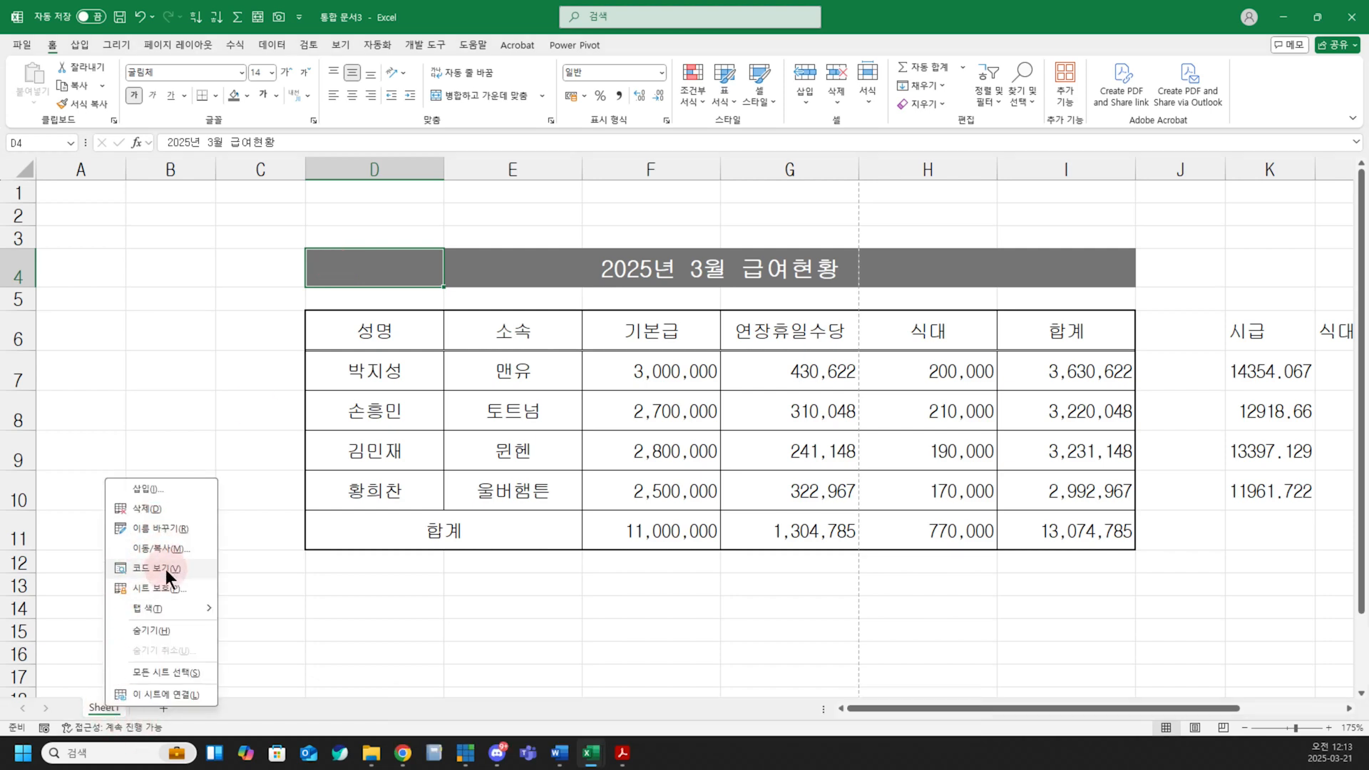
left_click(163, 549)
left_click(100, 562)
left_click(75, 644)
left_click(191, 668)
left_click(265, 654)
left_click(104, 709)
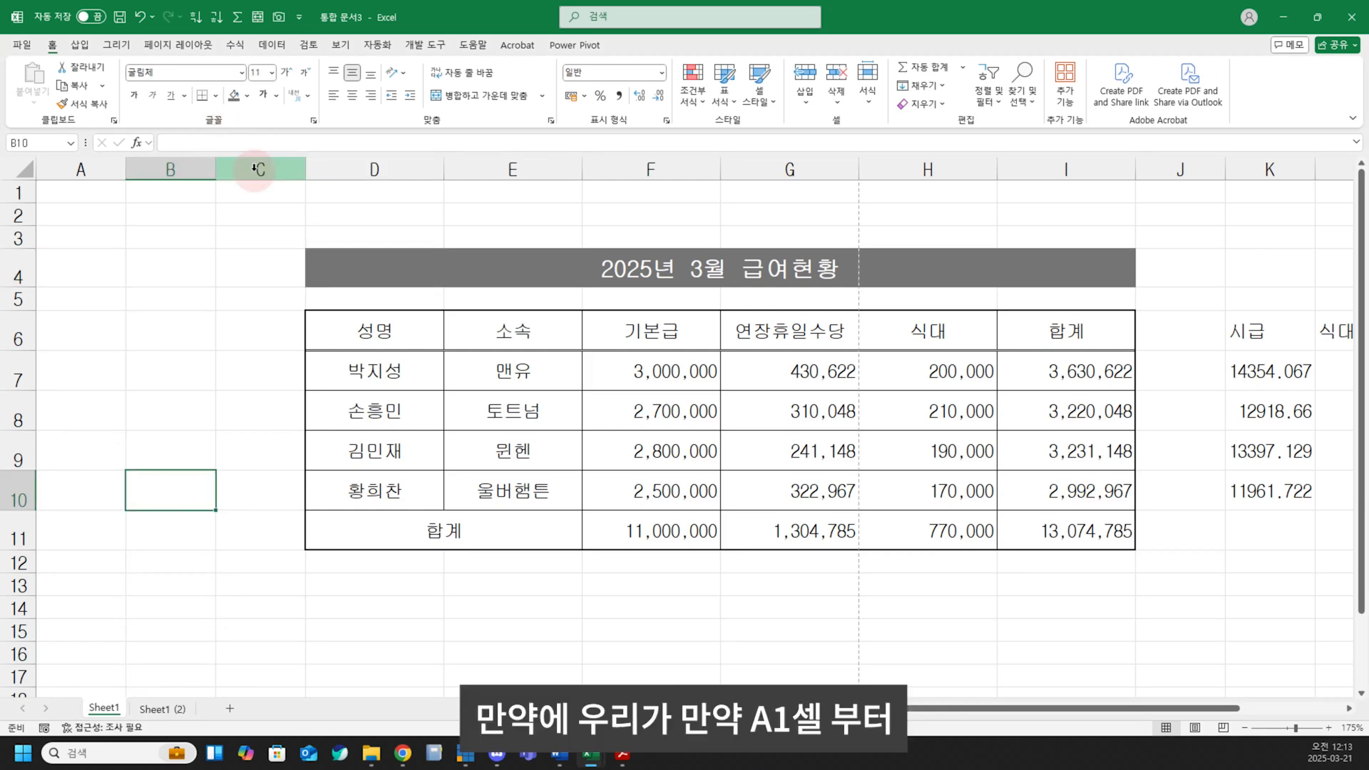
- Delete empty columns A:C and rows 1:3 on Sheet1 so the table starts at A1, and check its print preview
left_click(253, 171)
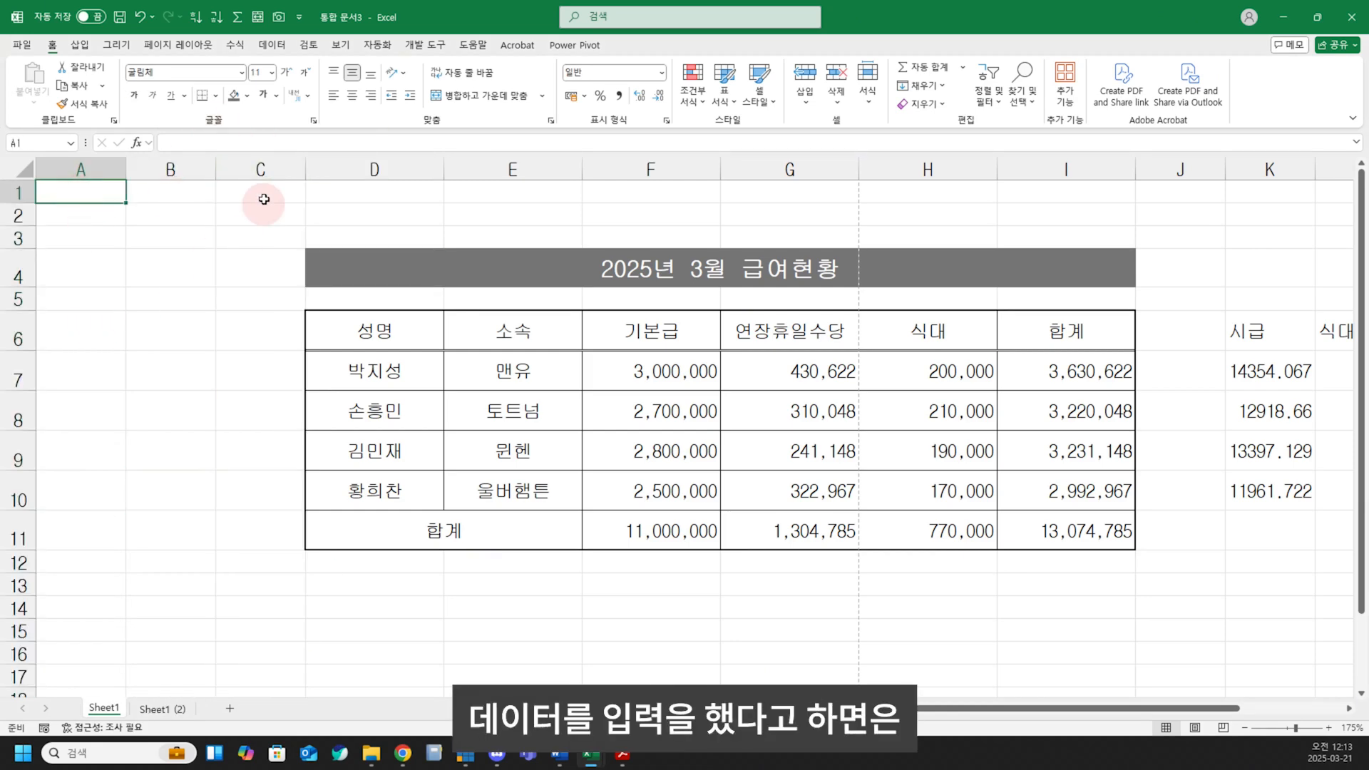
left_click_drag(264, 169, 9, 179)
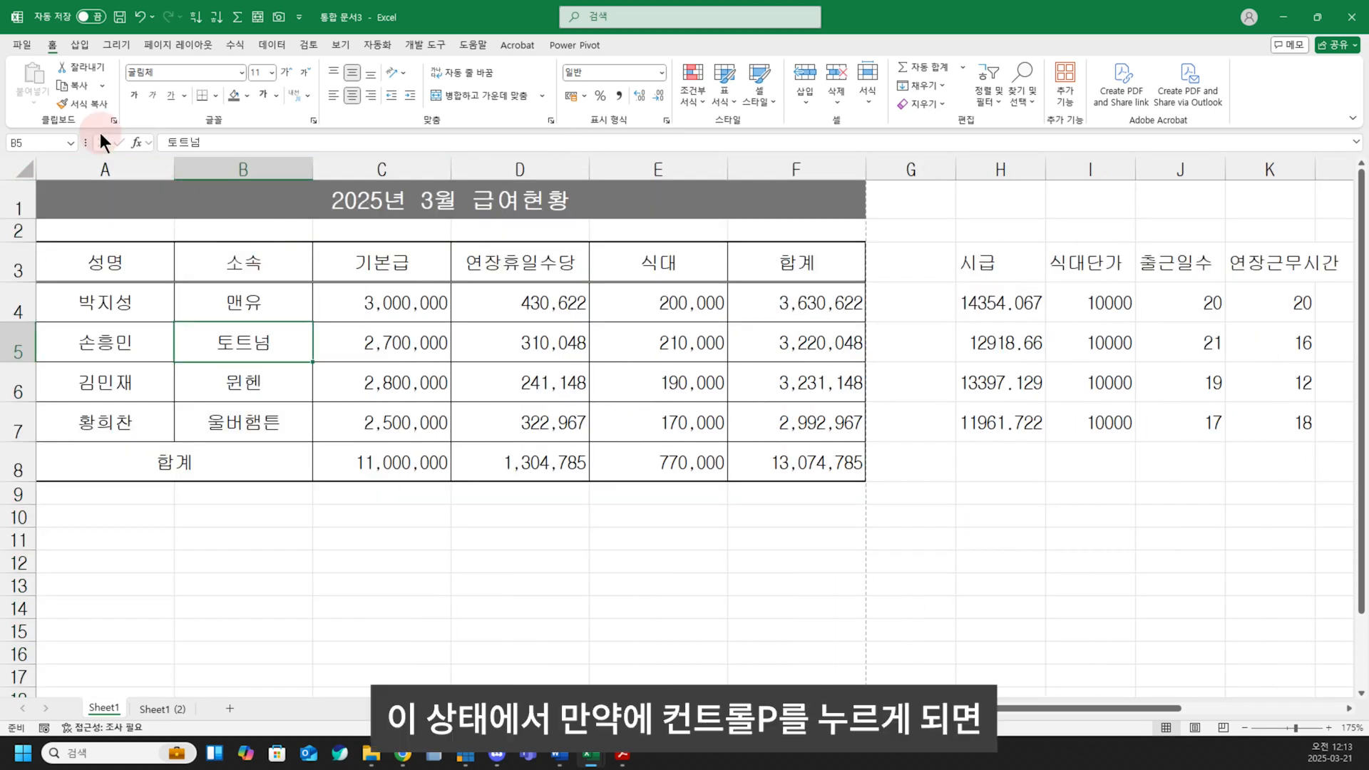
key("ctrl+p")
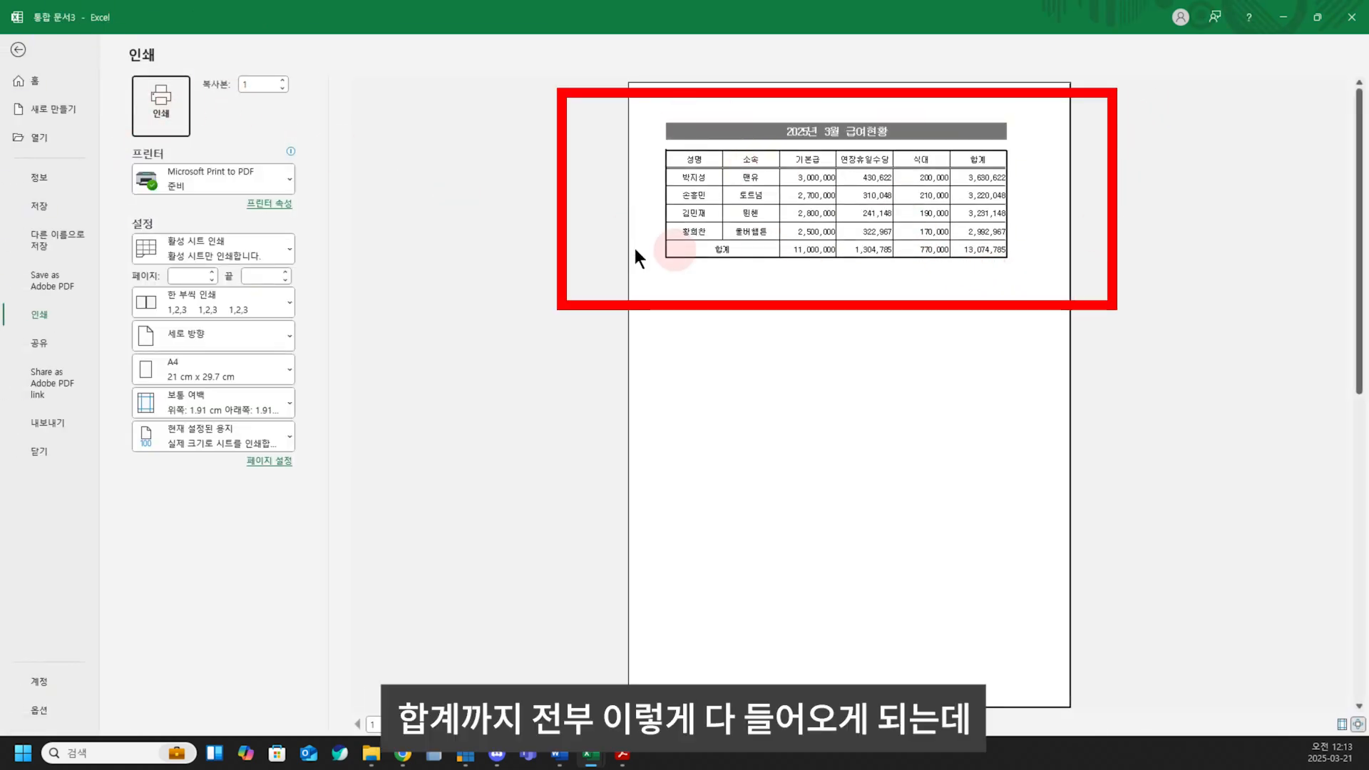
key("Escape")
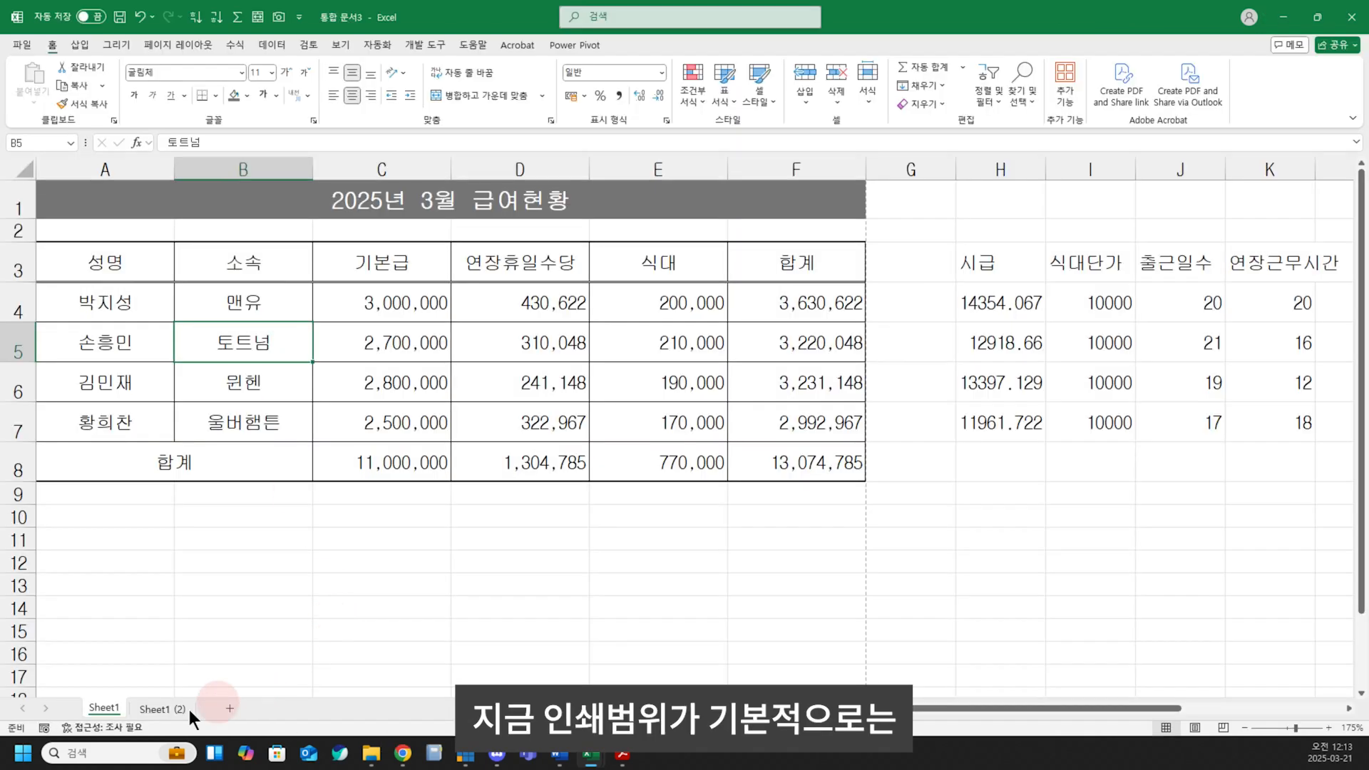
- On Sheet1 (2), select the pay table D4:I11 and set printing to the selected area only (선택 영역 인쇄)
left_click(162, 709)
left_click(88, 190)
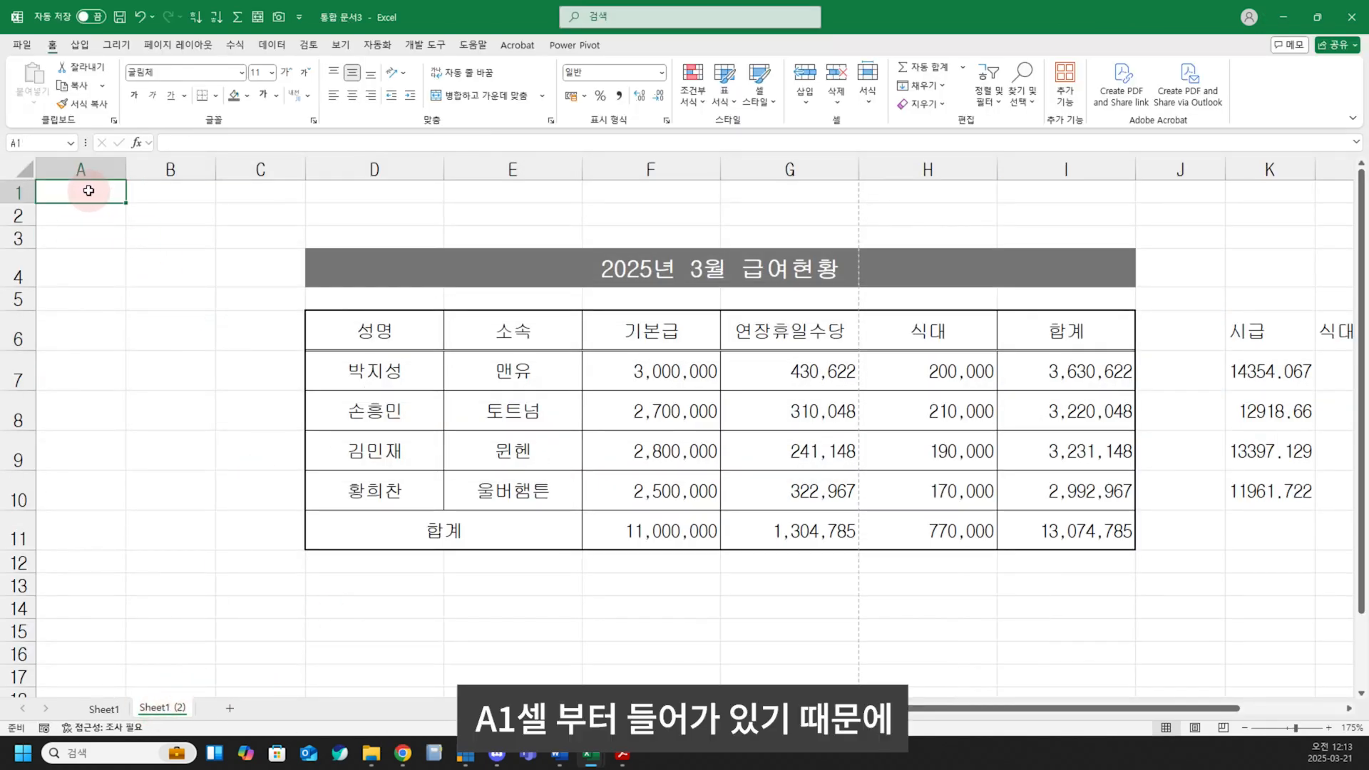
left_click_drag(328, 269, 1072, 542)
left_click(792, 531)
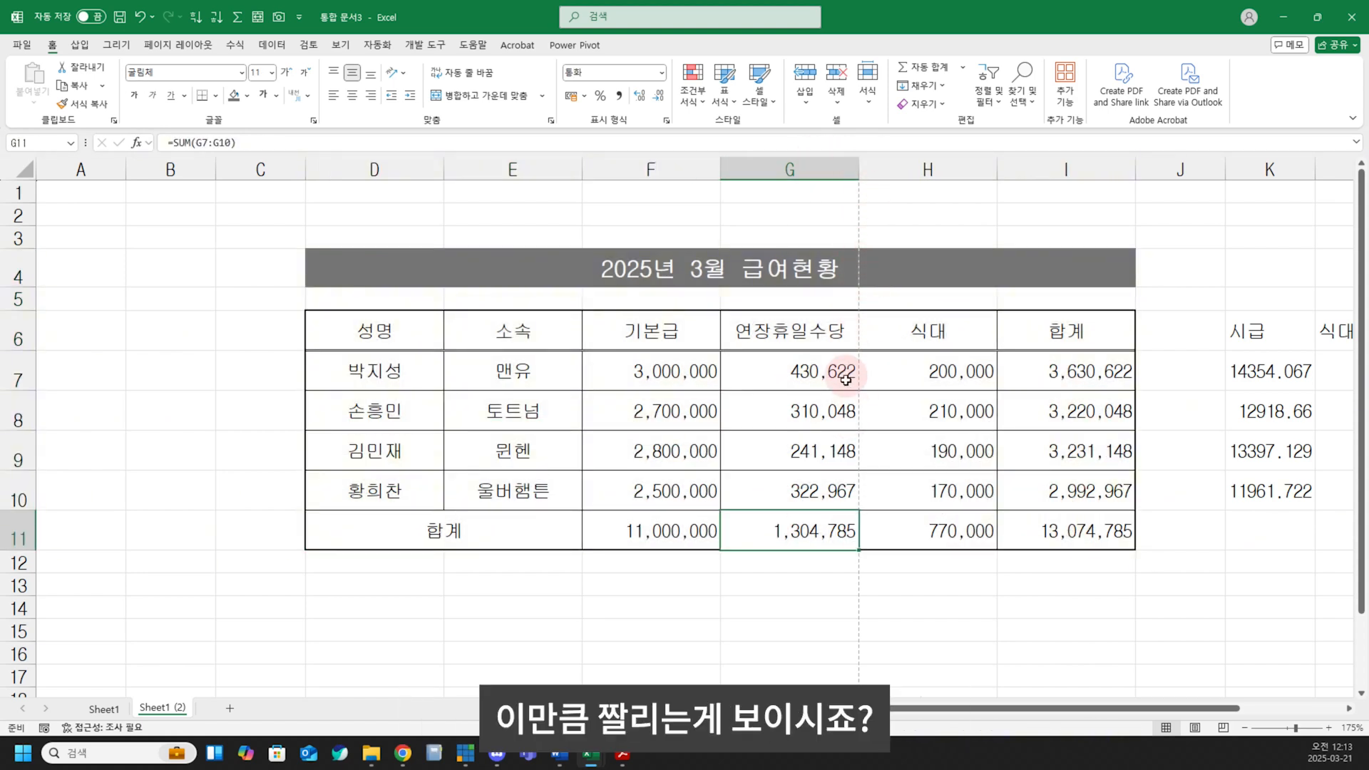
left_click(685, 367)
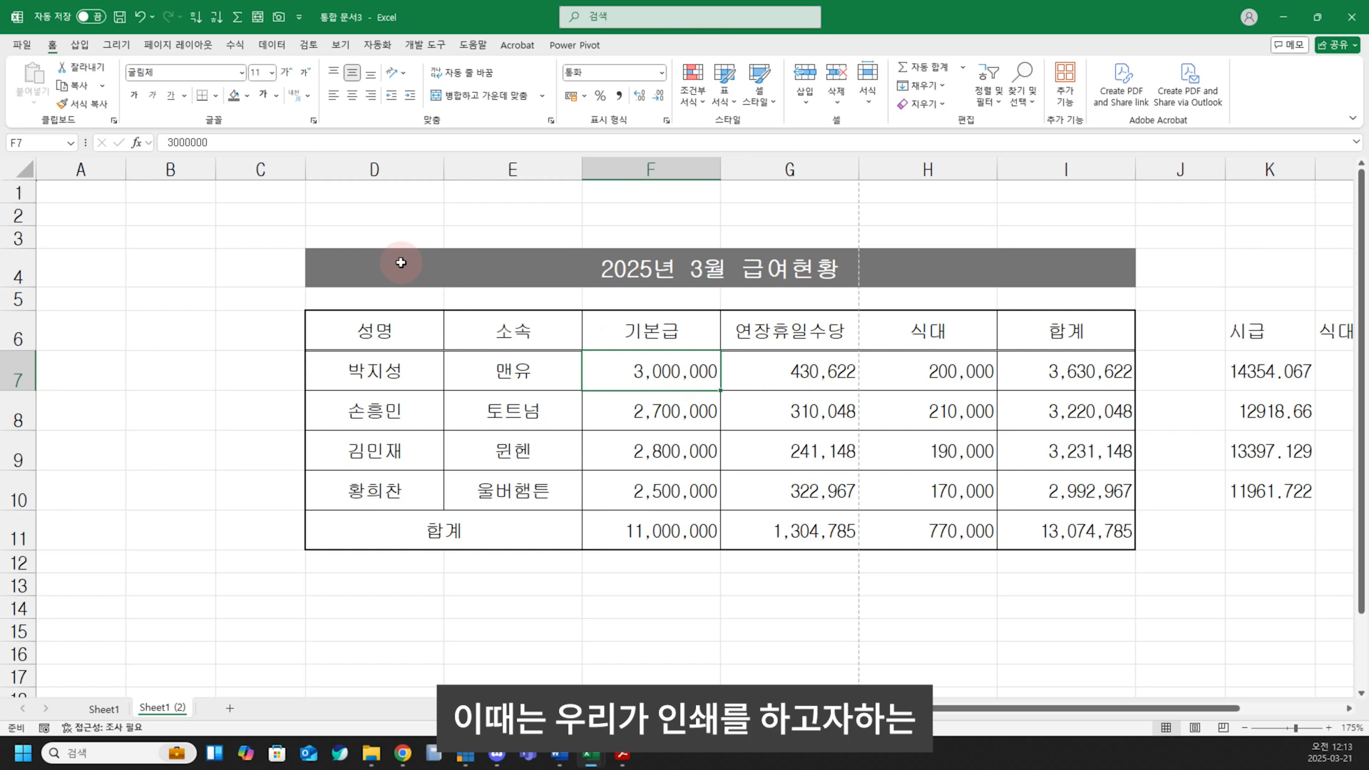
left_click_drag(339, 269, 1075, 540)
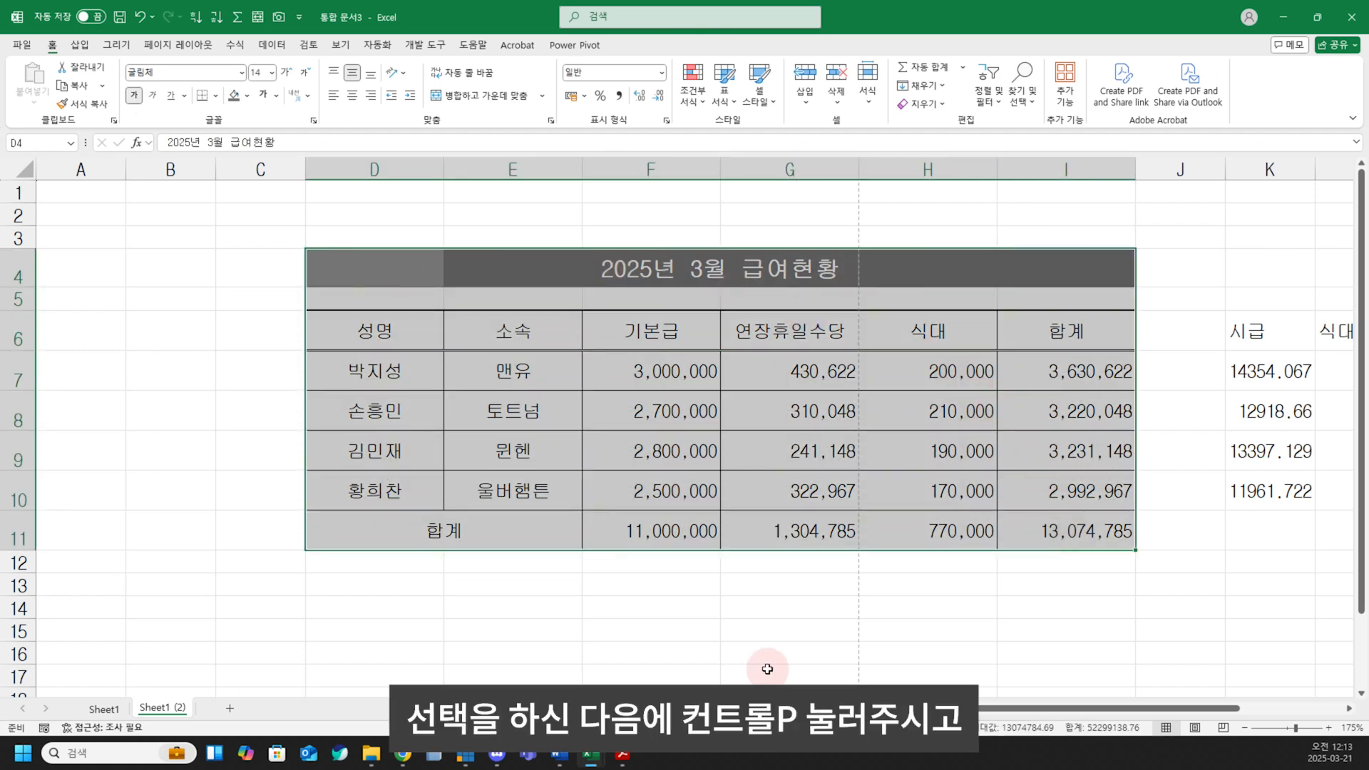
key("ctrl+p")
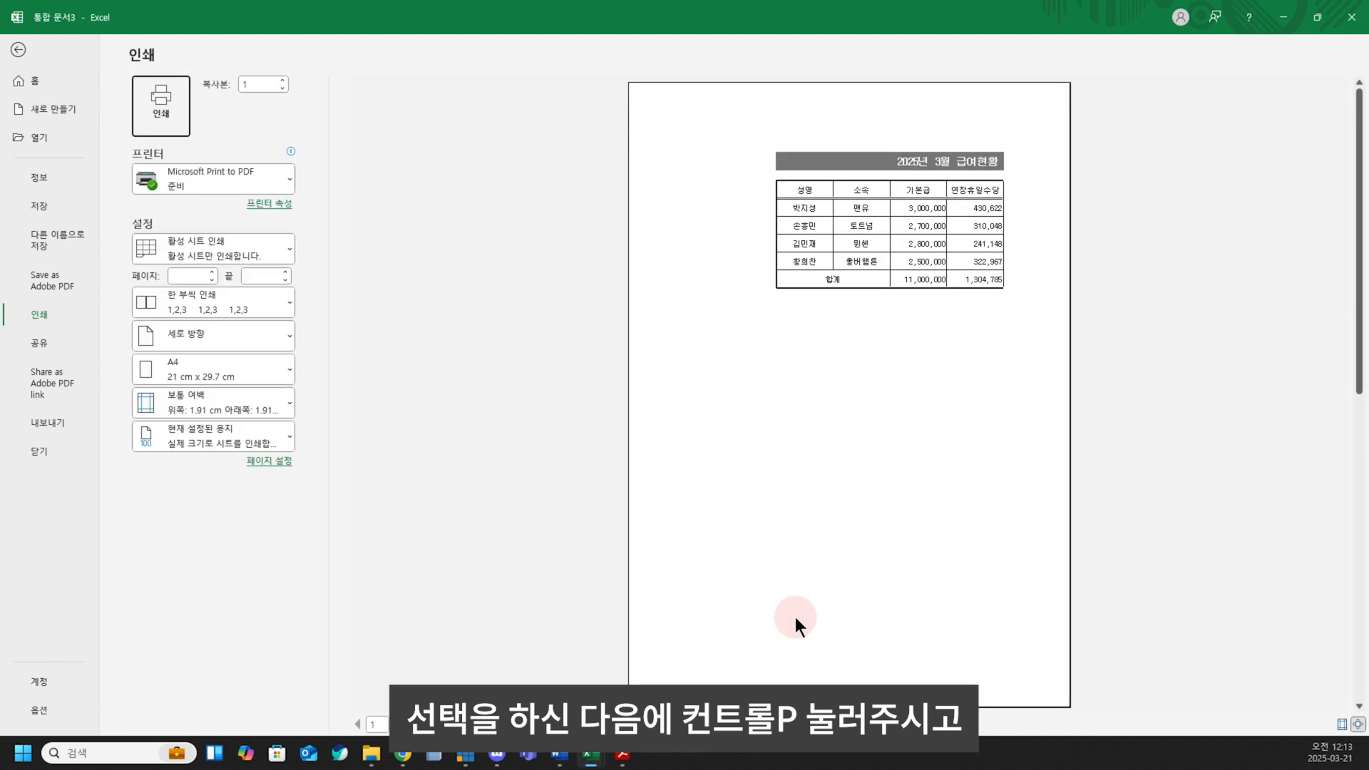
left_click(247, 253)
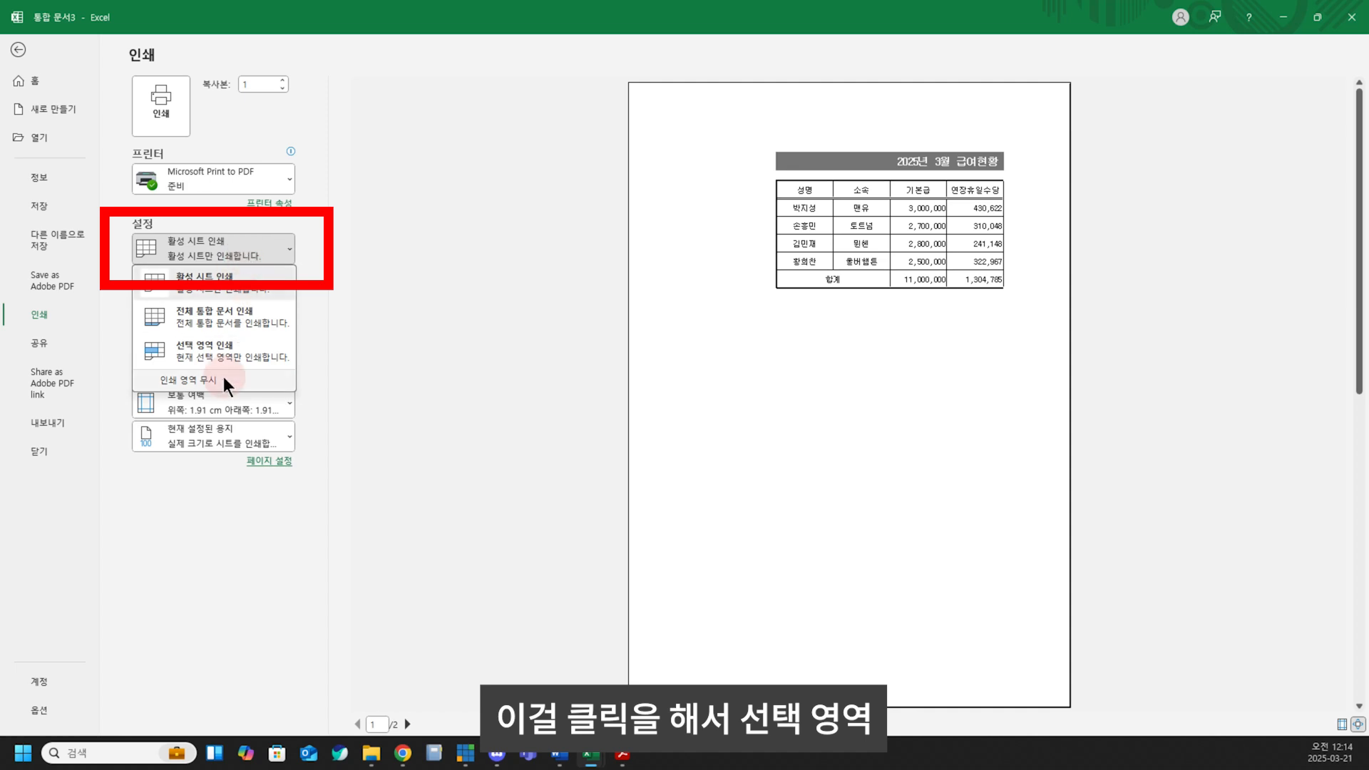
left_click(226, 354)
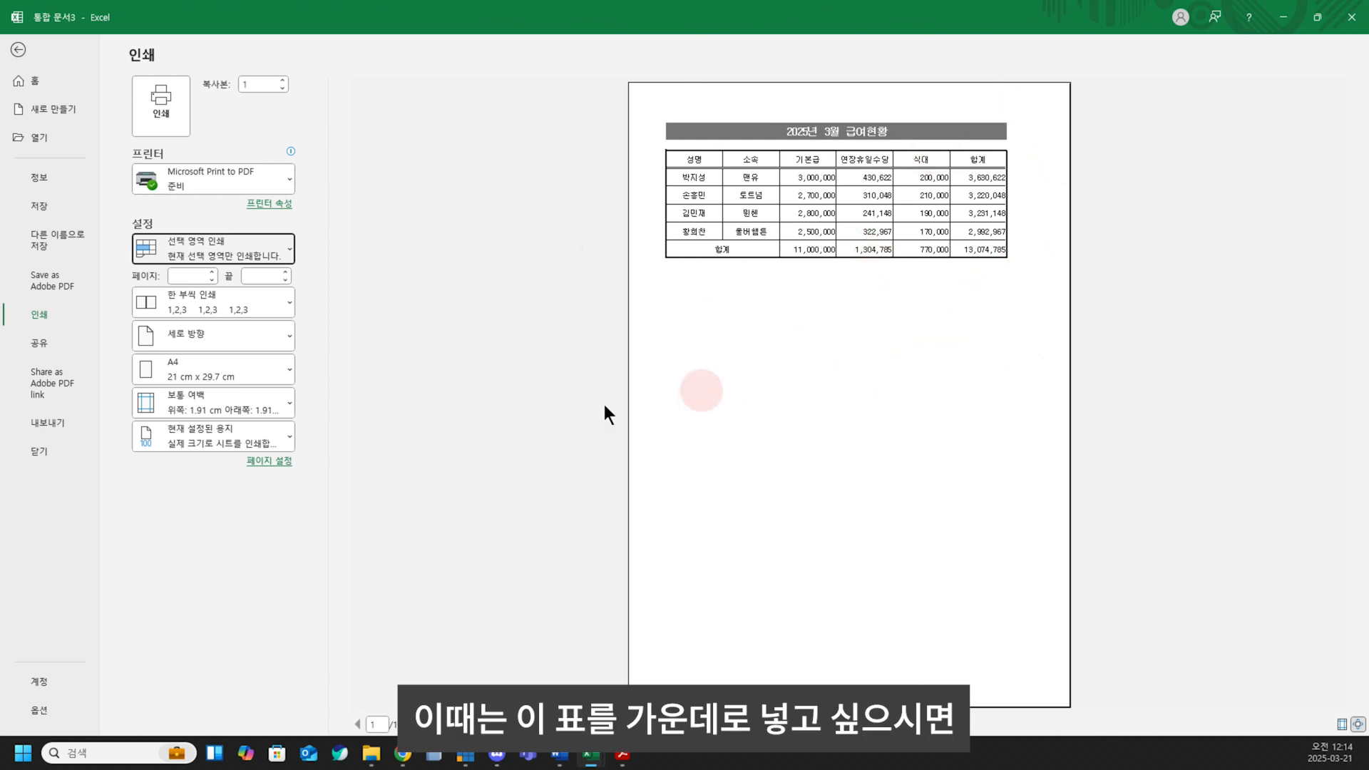
- Center the printed table horizontally on the page in the page setup margins, and return to the worksheet
left_click(266, 461)
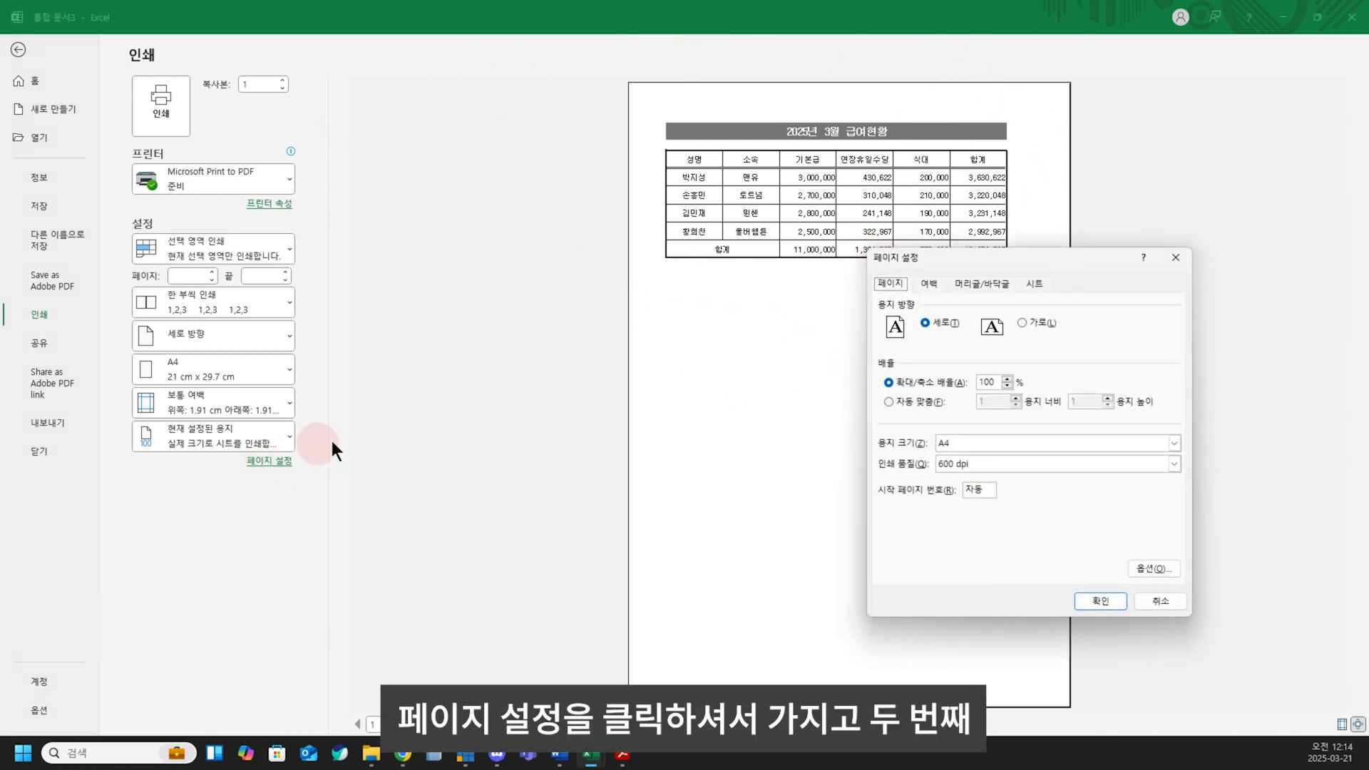
left_click_drag(960, 251, 781, 230)
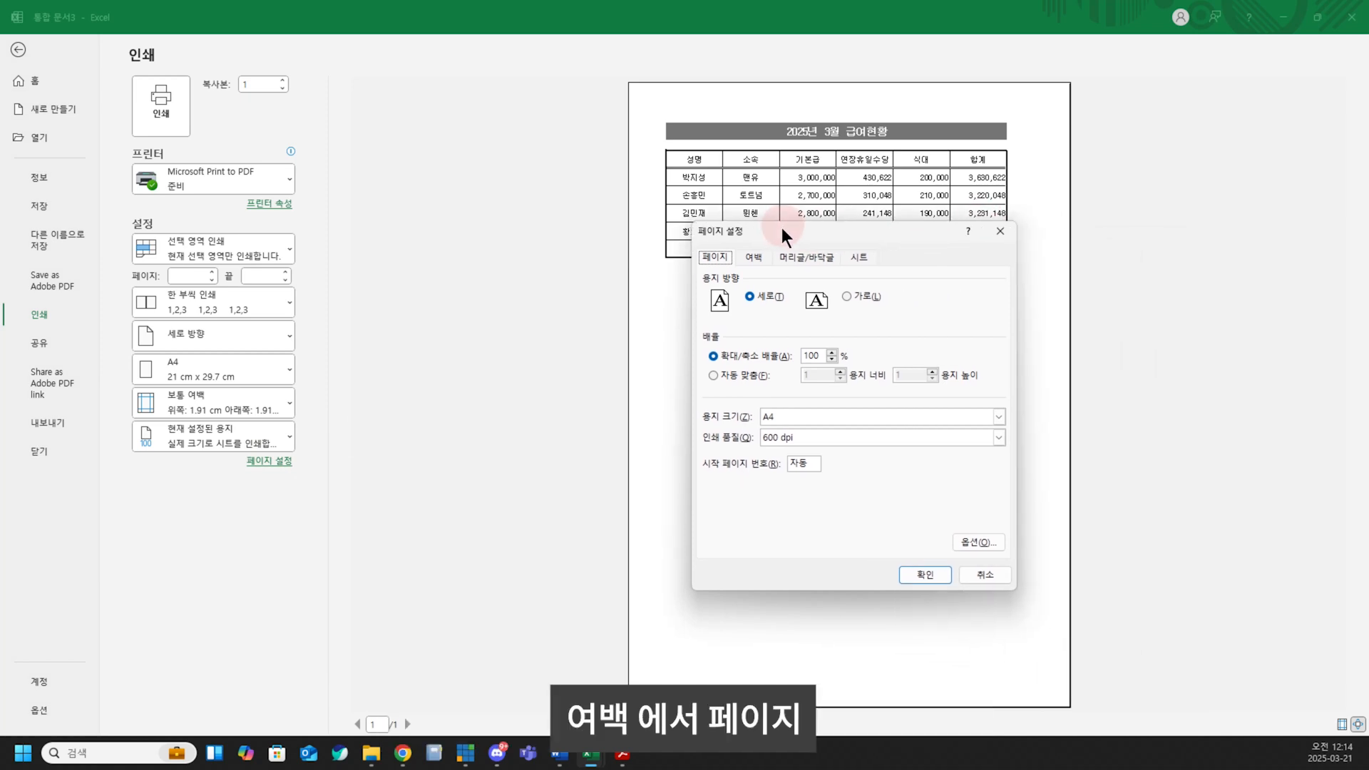
left_click(757, 256)
left_click(734, 496)
left_click(936, 575)
left_click(861, 333)
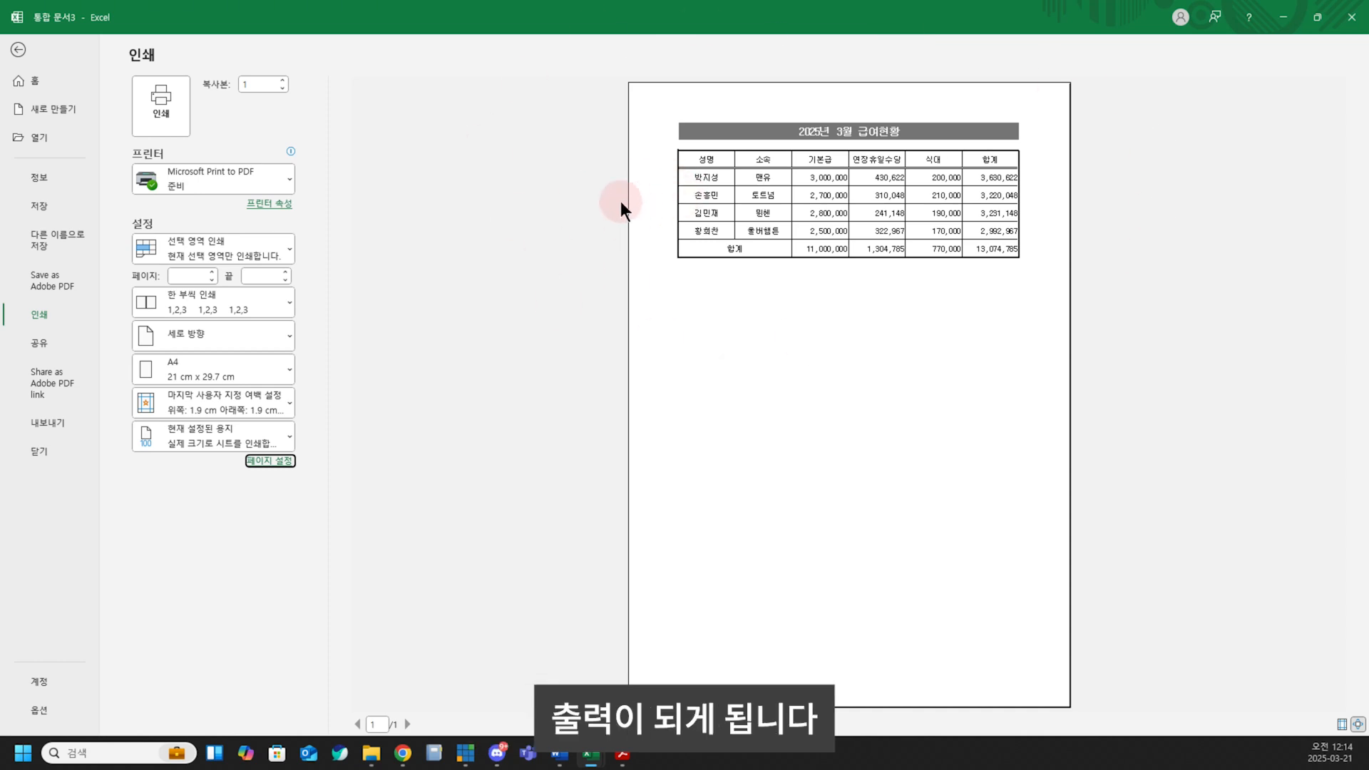
key("Escape")
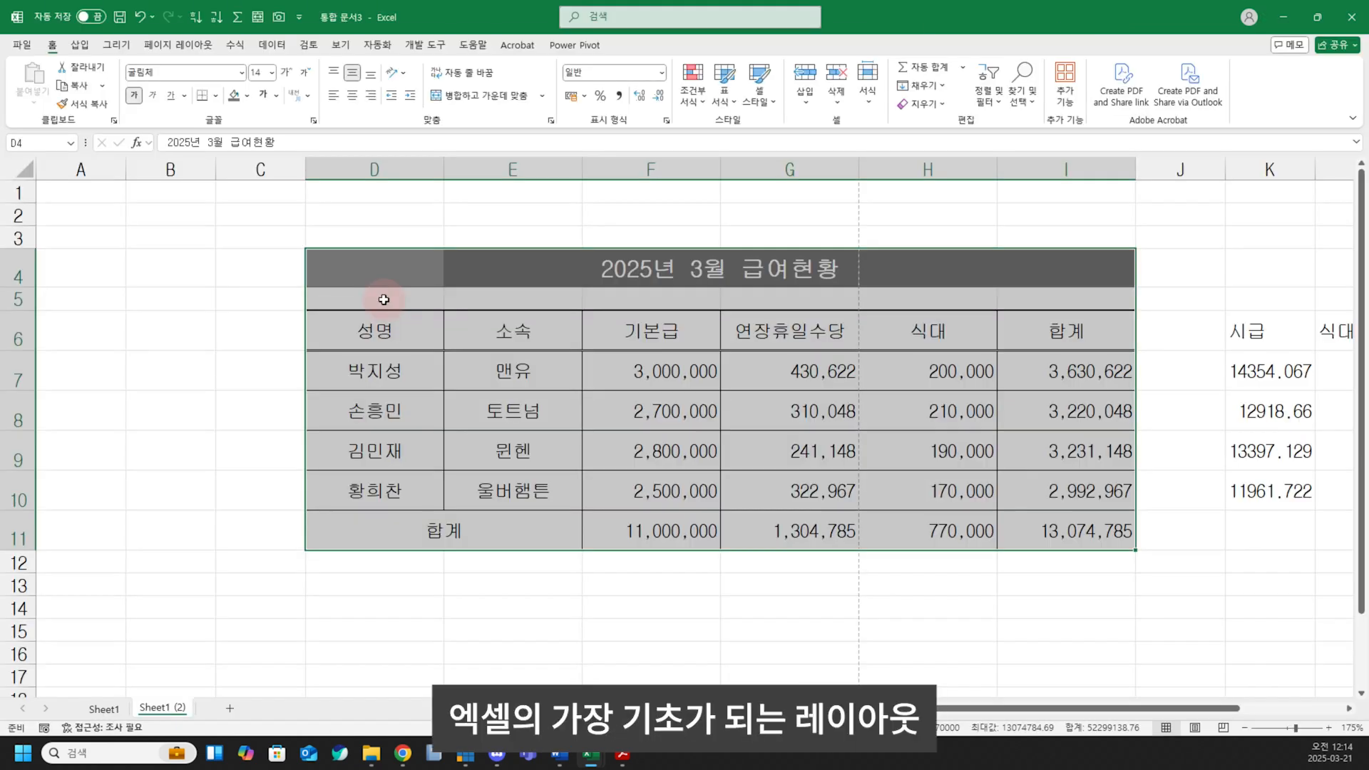